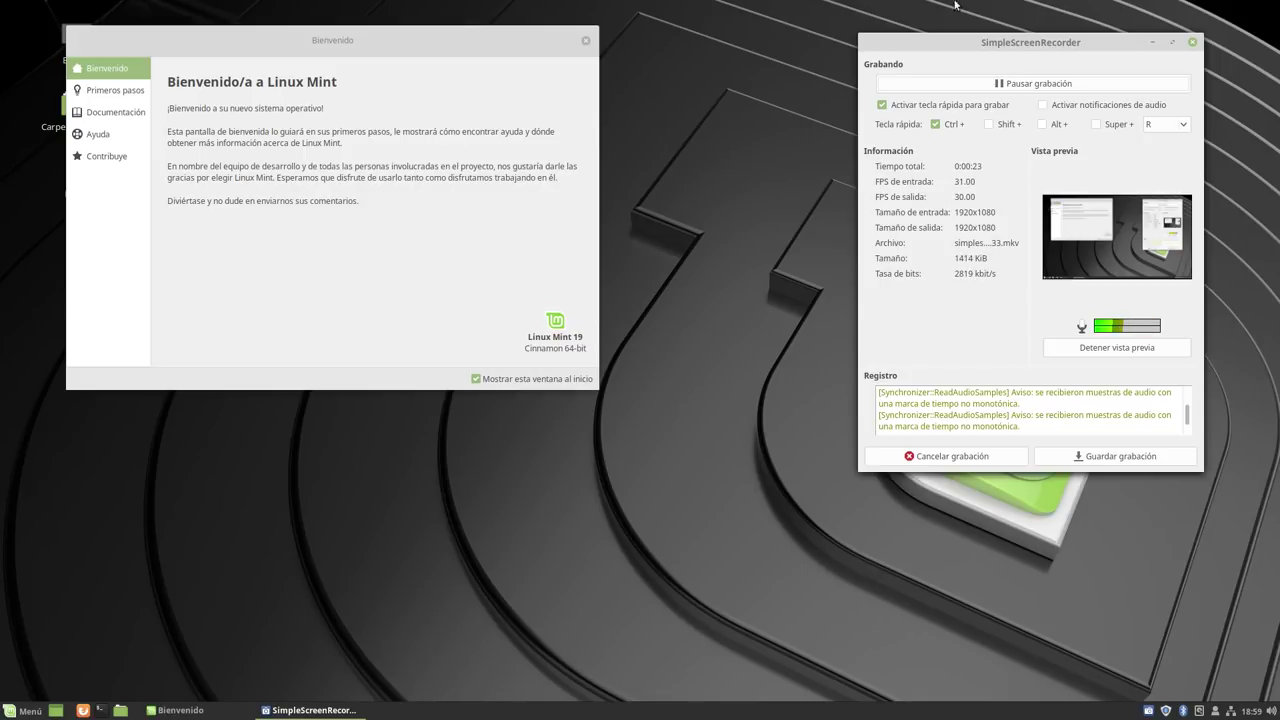
Rearrange the welcome and recorder windows, hiding the screen recorder and moving the welcome window up.
drag(395, 53, 490, 252)
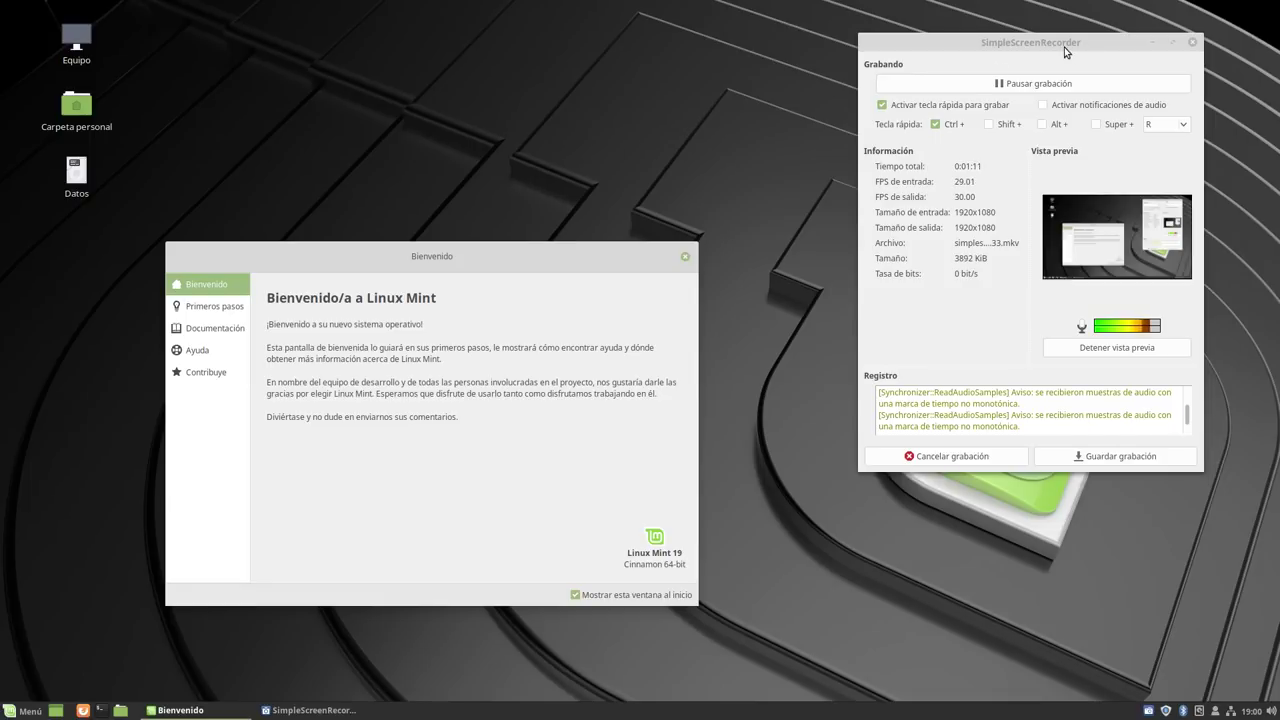
drag(1062, 50, 1024, 90)
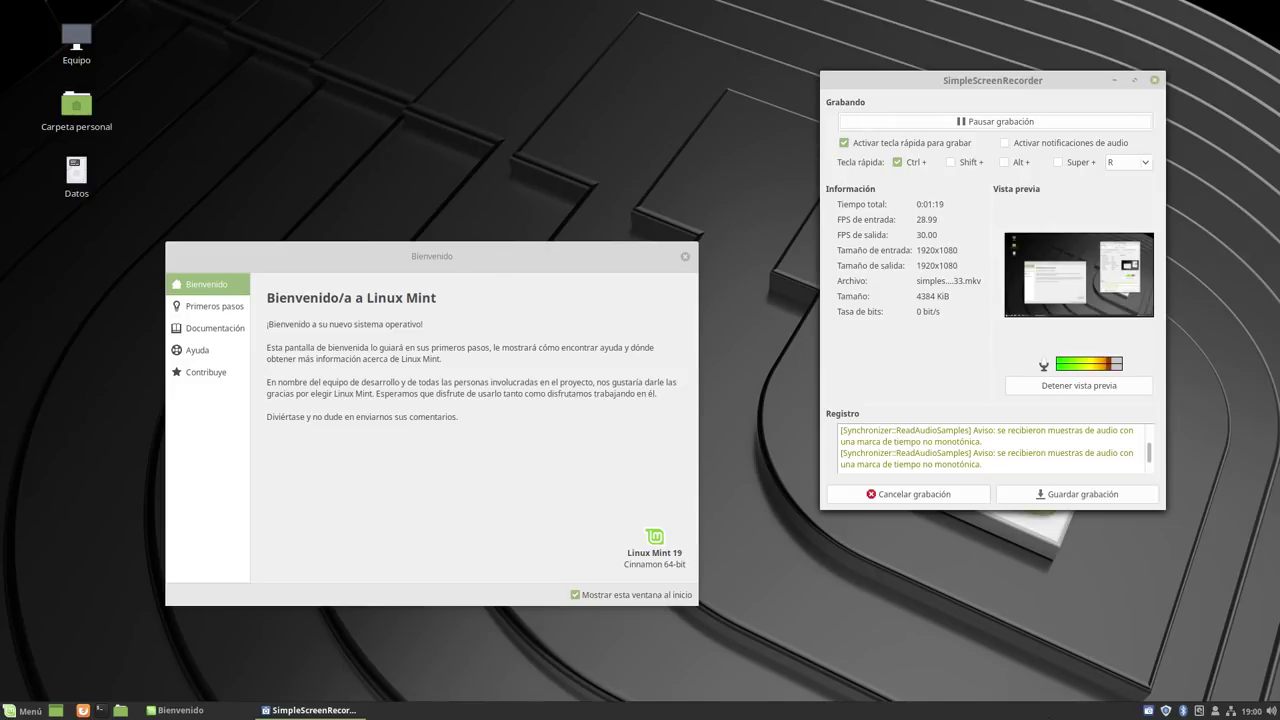
click(1114, 80)
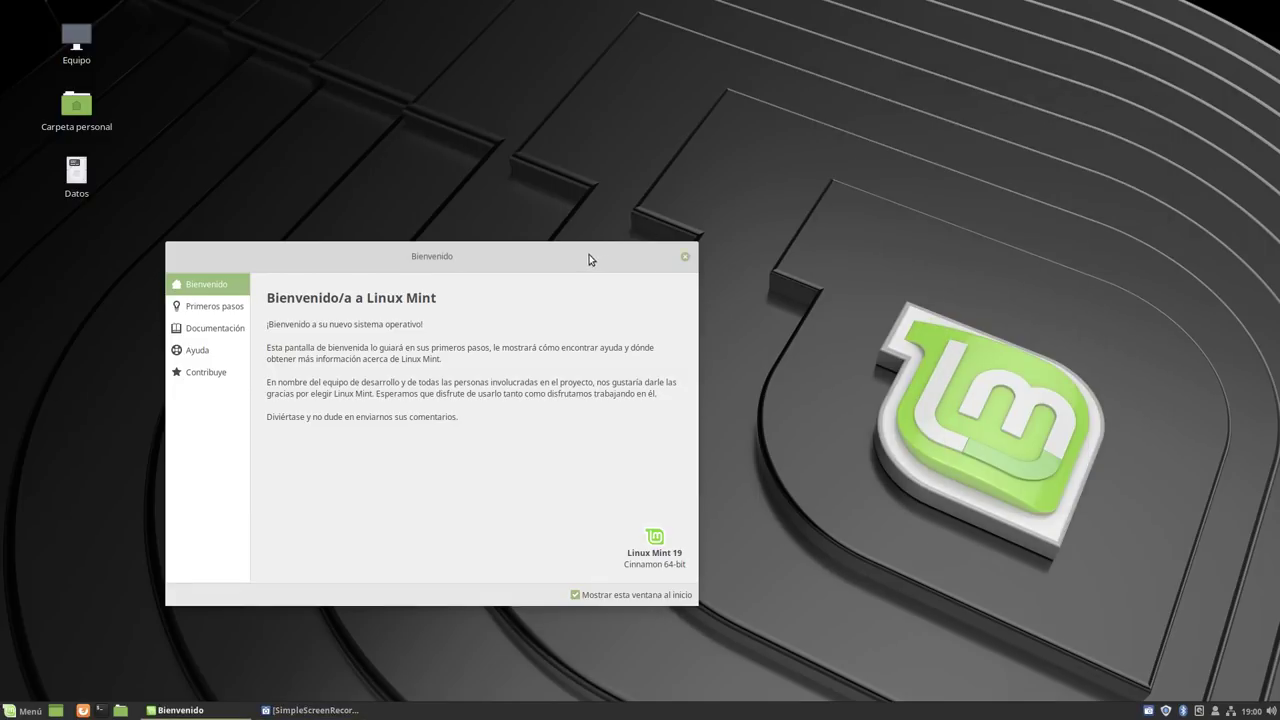
drag(588, 258, 645, 77)
Open System Settings > Temas and browse the Escritorio theme choices without changing any.
click(22, 711)
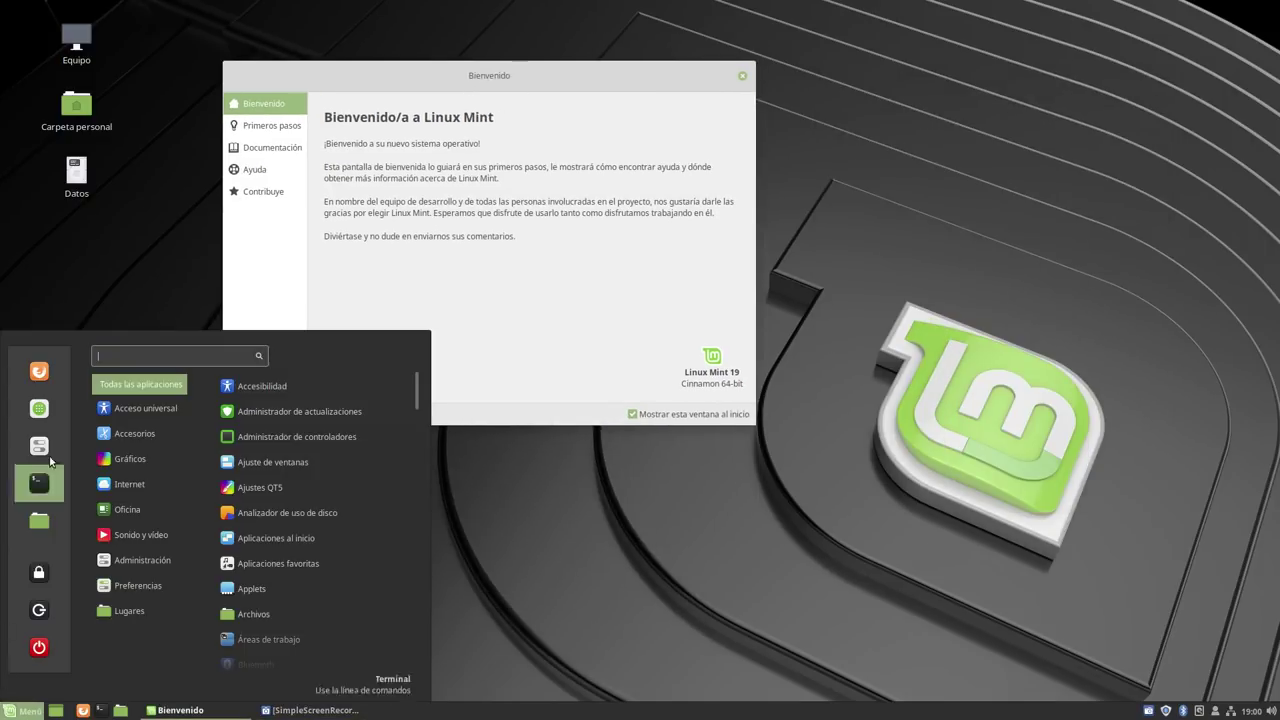
click(38, 447)
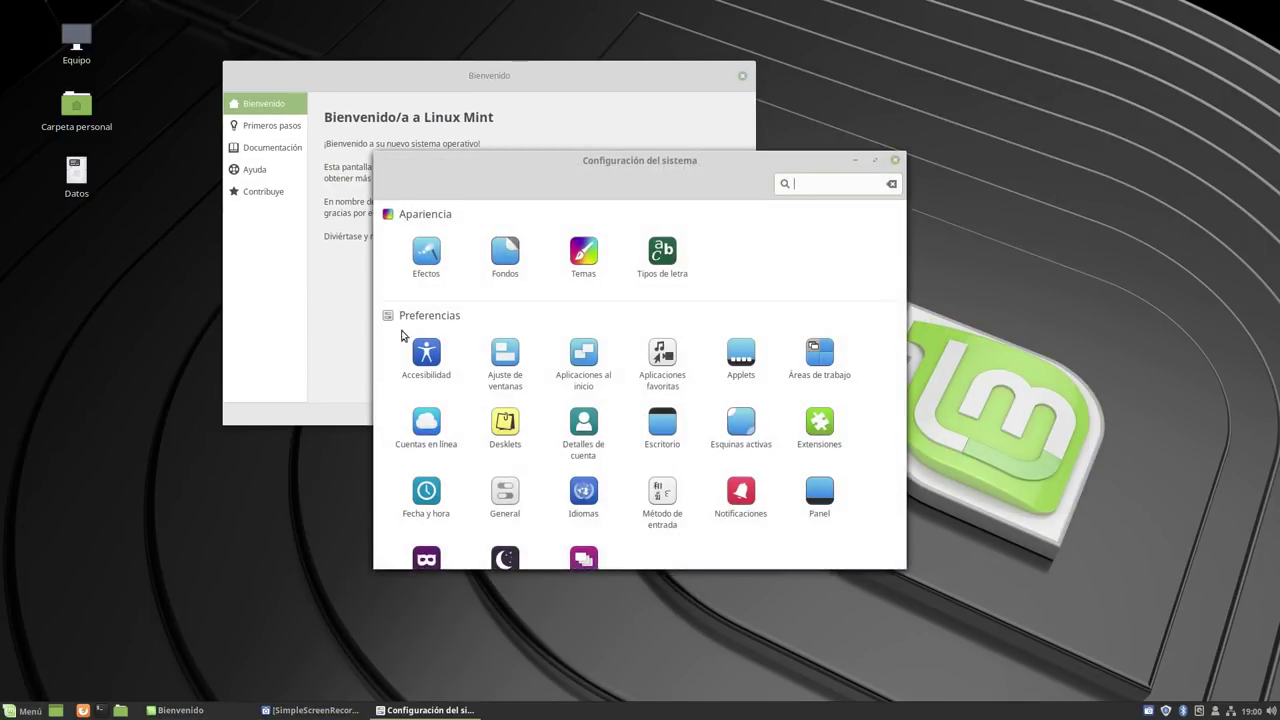
click(581, 258)
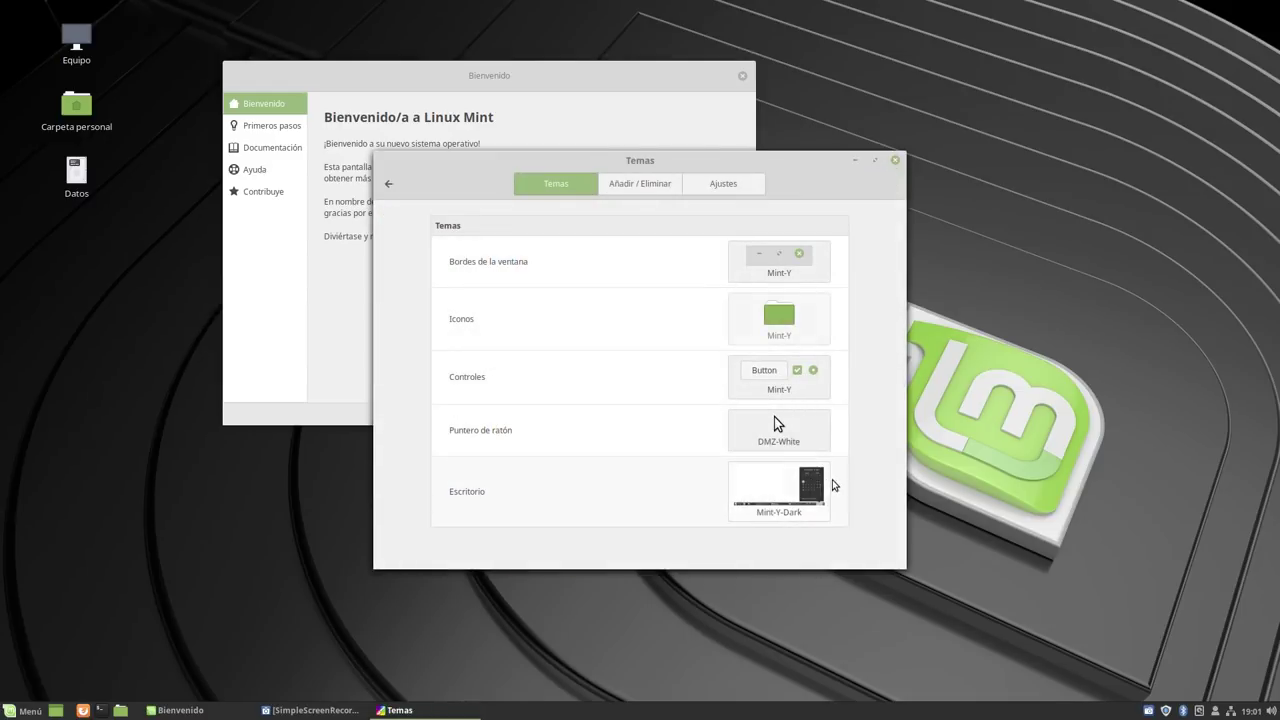
click(751, 496)
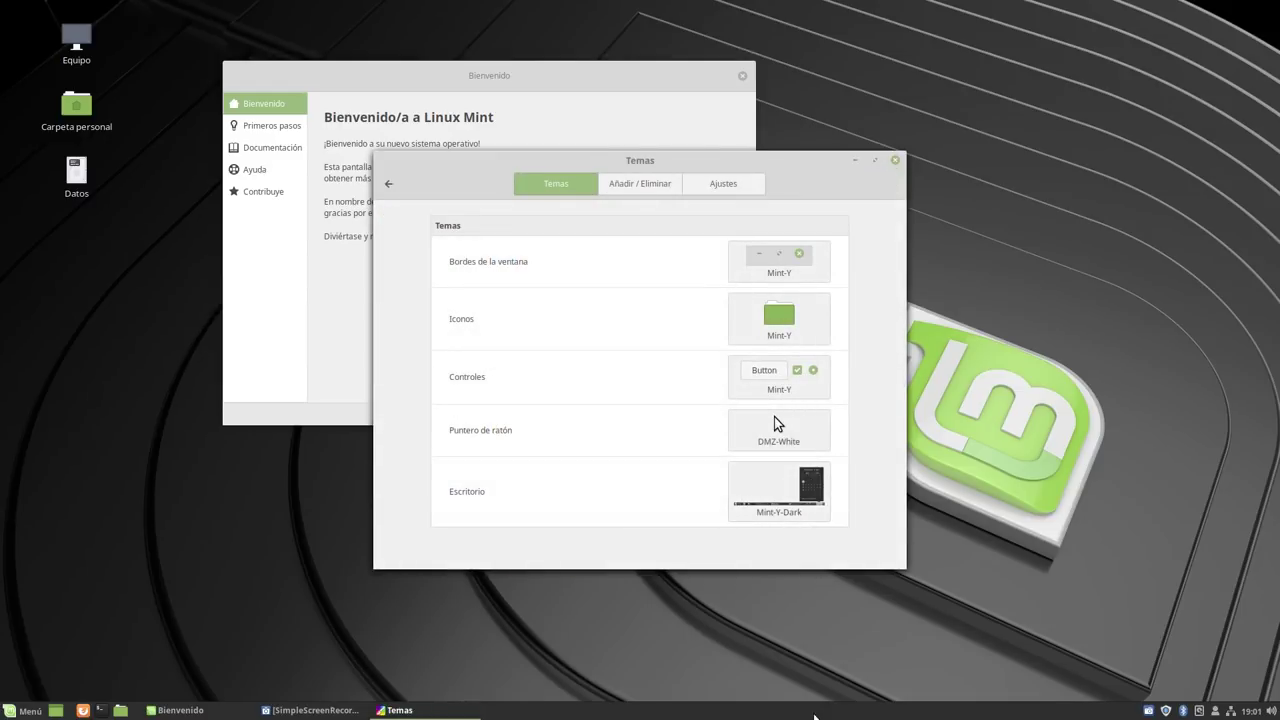
click(789, 510)
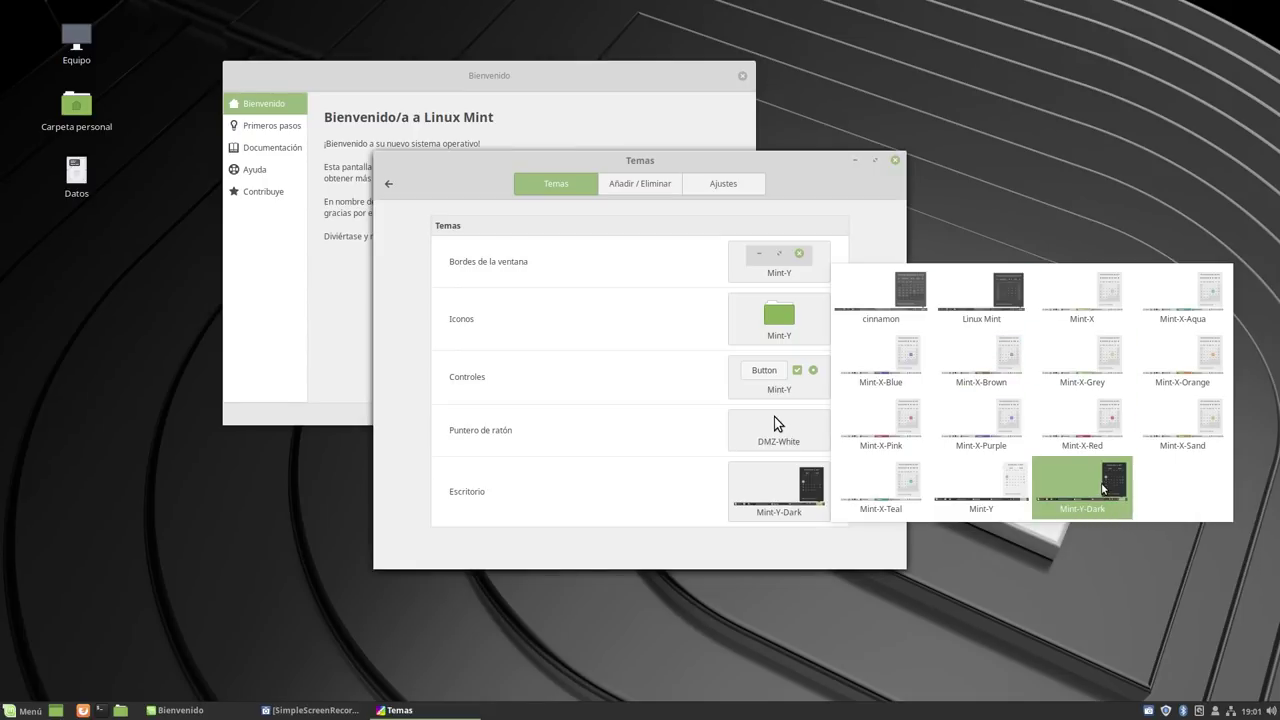
click(694, 550)
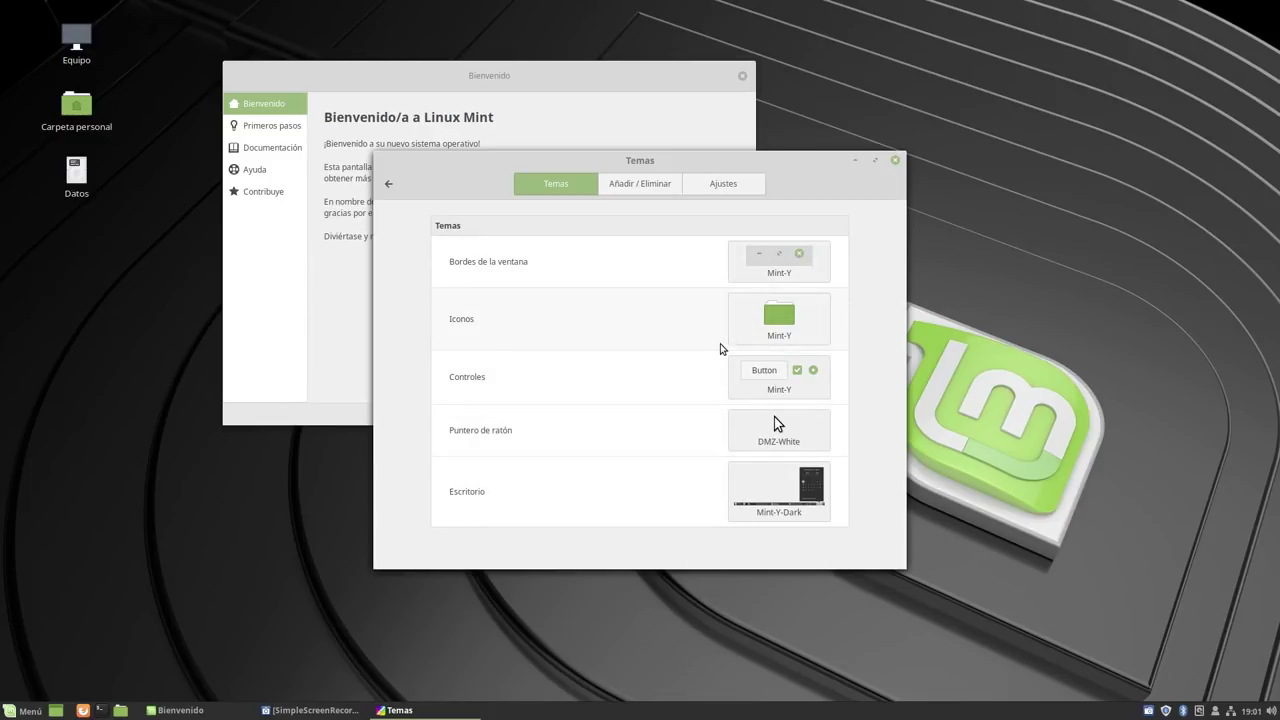
Close the Temas settings window, leaving the welcome window in place.
drag(798, 181, 888, 227)
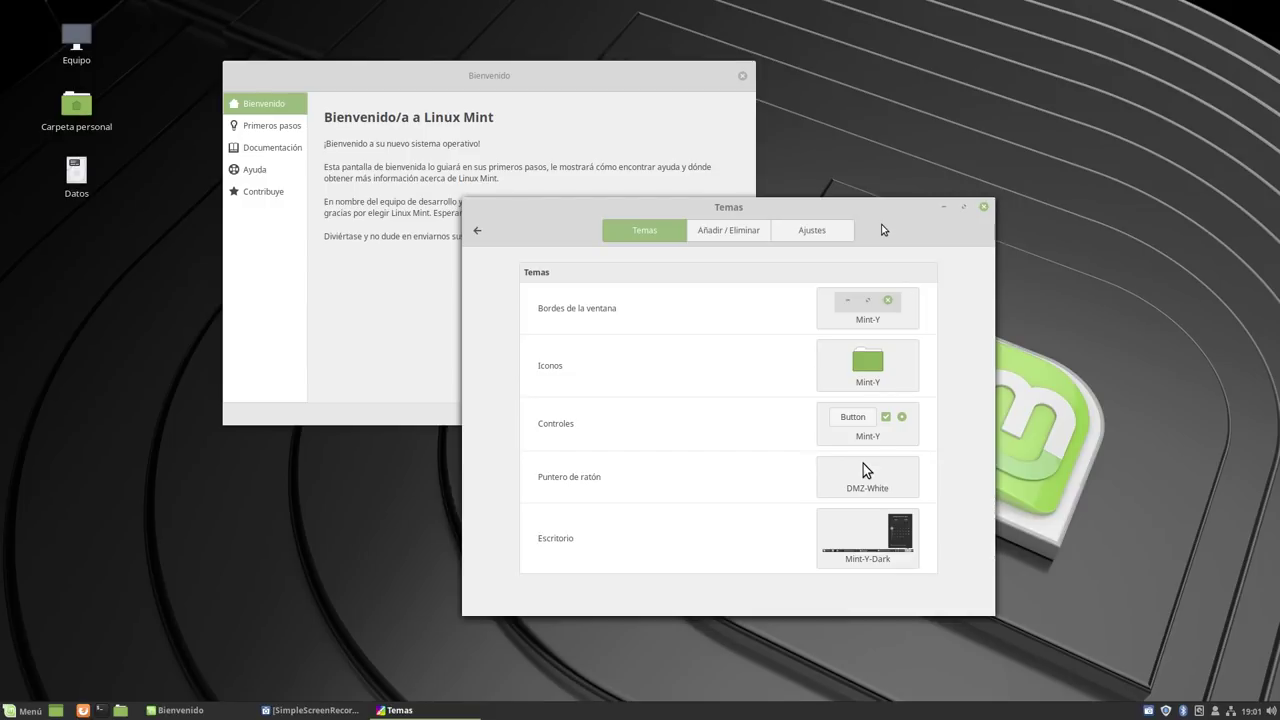
click(984, 206)
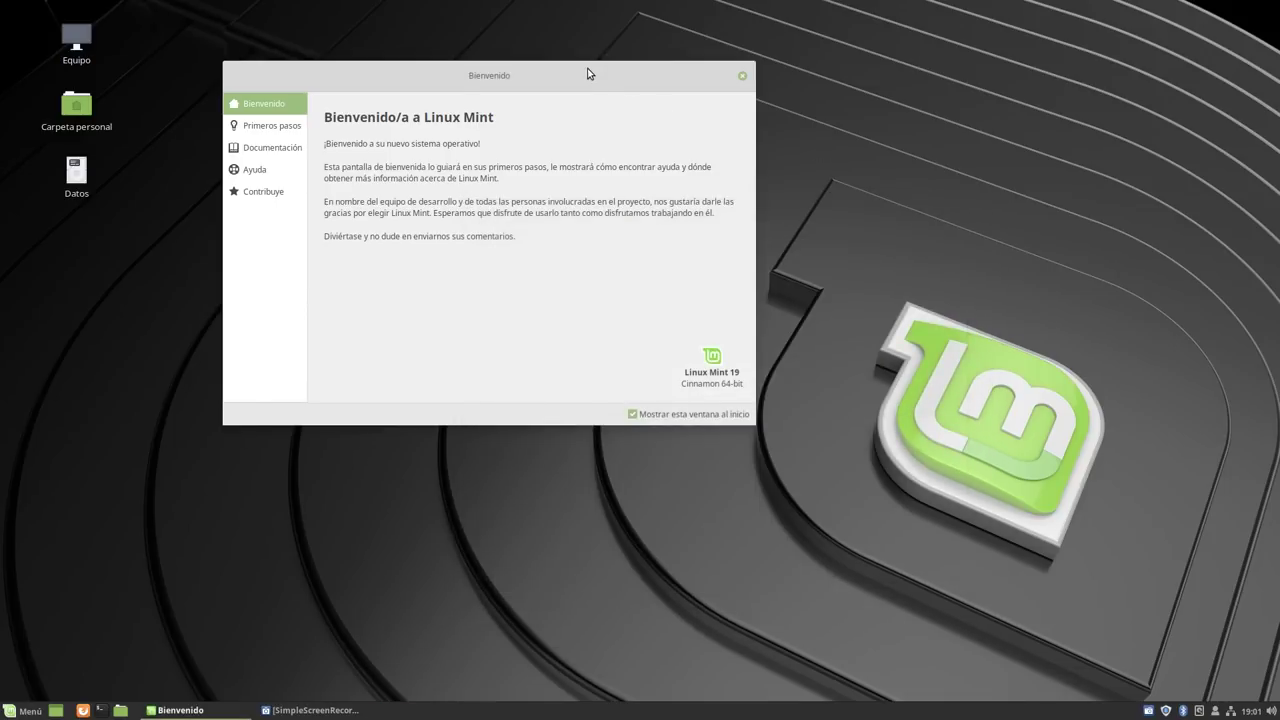
drag(587, 76, 620, 72)
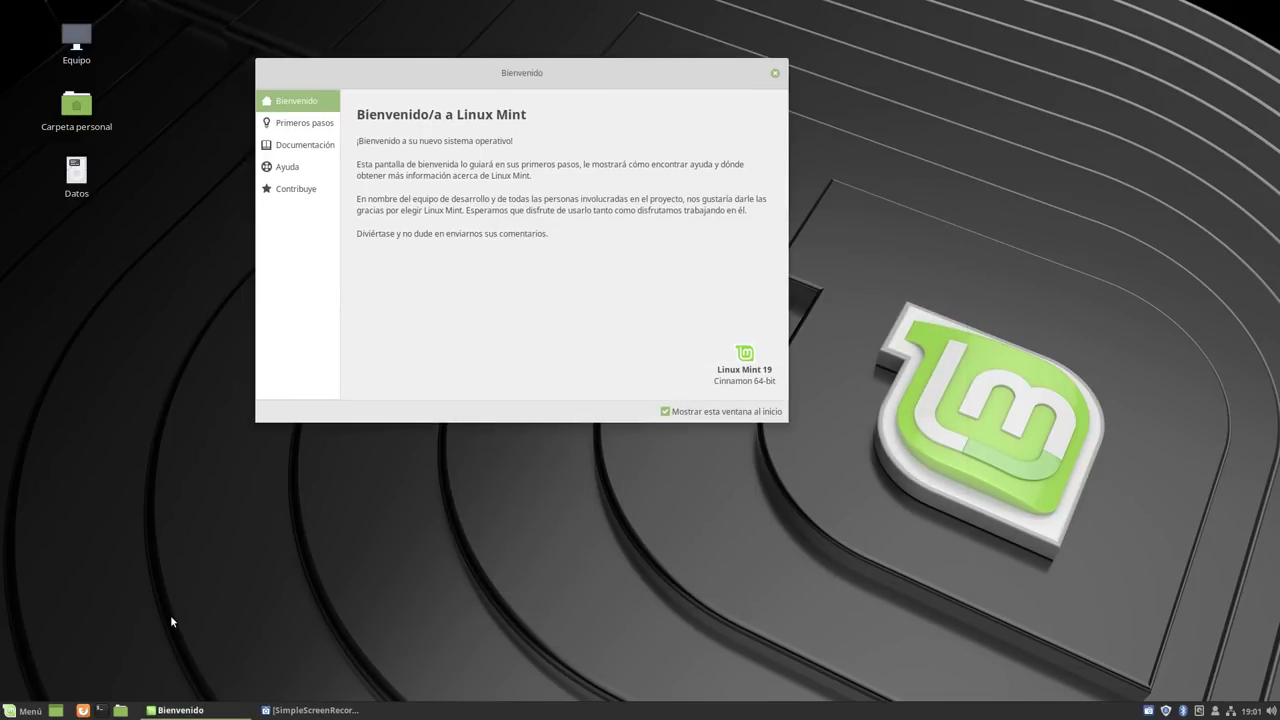
Launch Firefox and load salmorejogeek.com in a new tab.
click(83, 710)
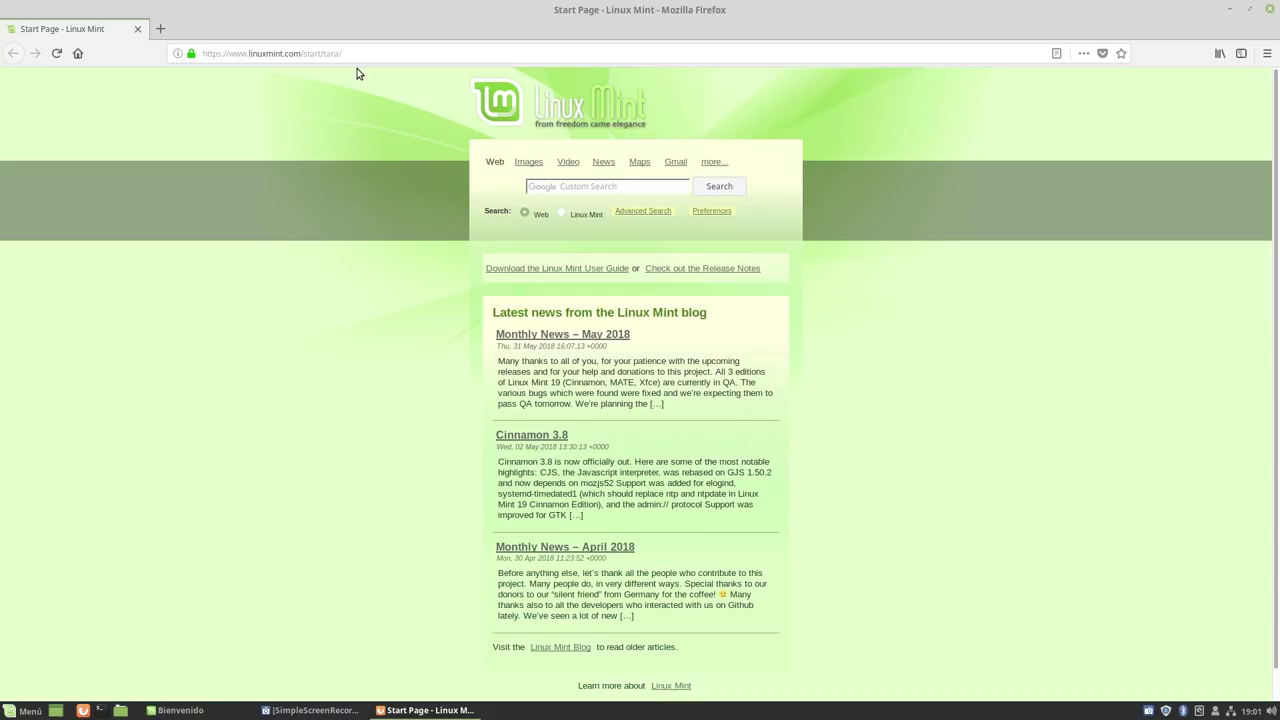
click(160, 29)
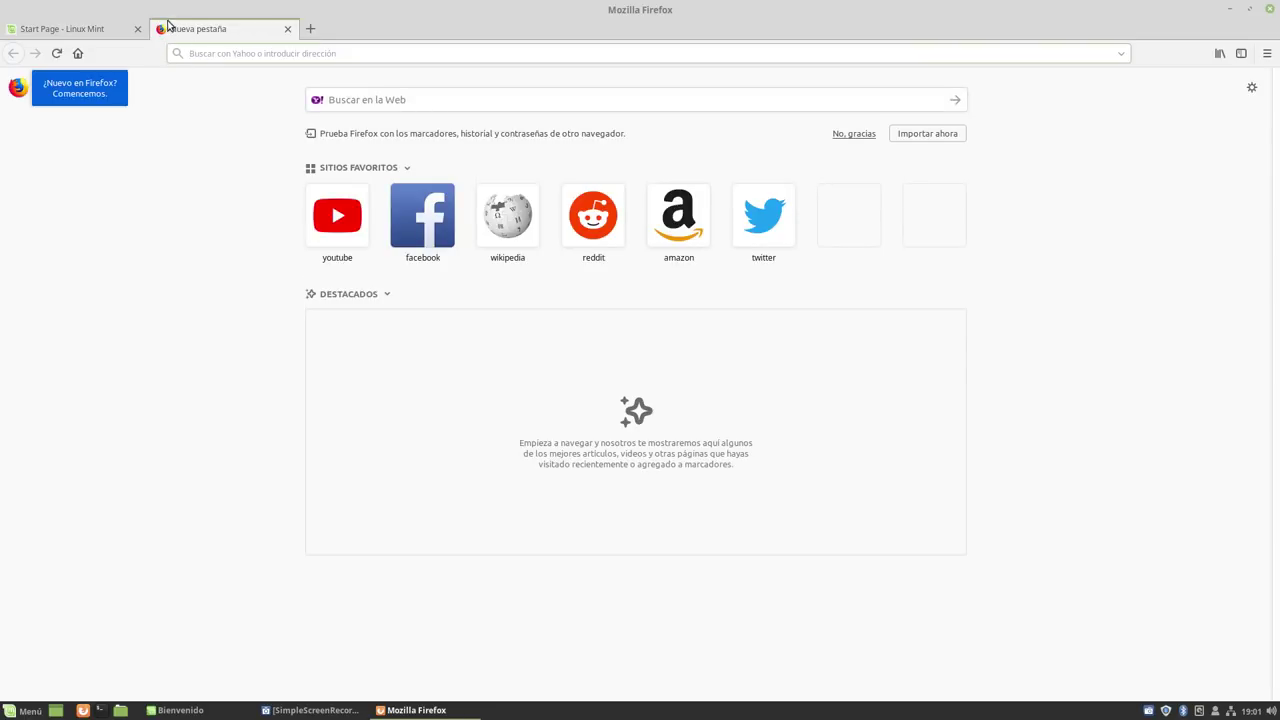
click(110, 30)
click(212, 30)
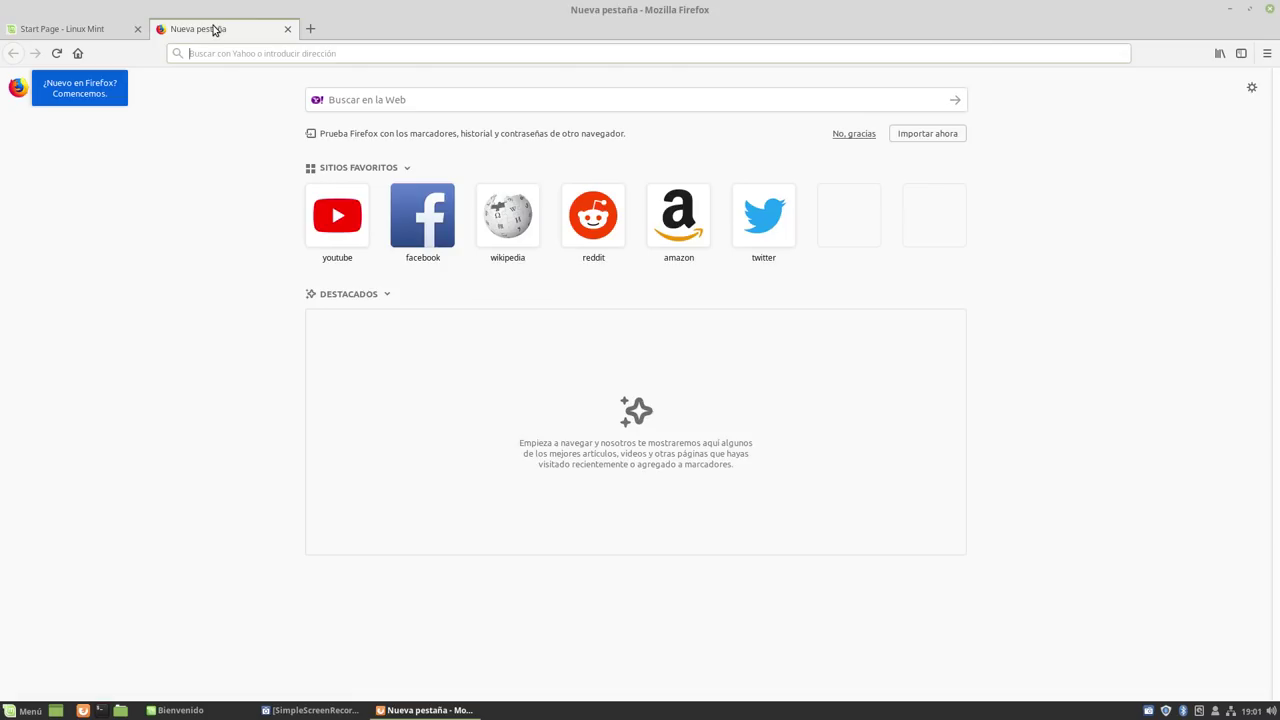
click(305, 53)
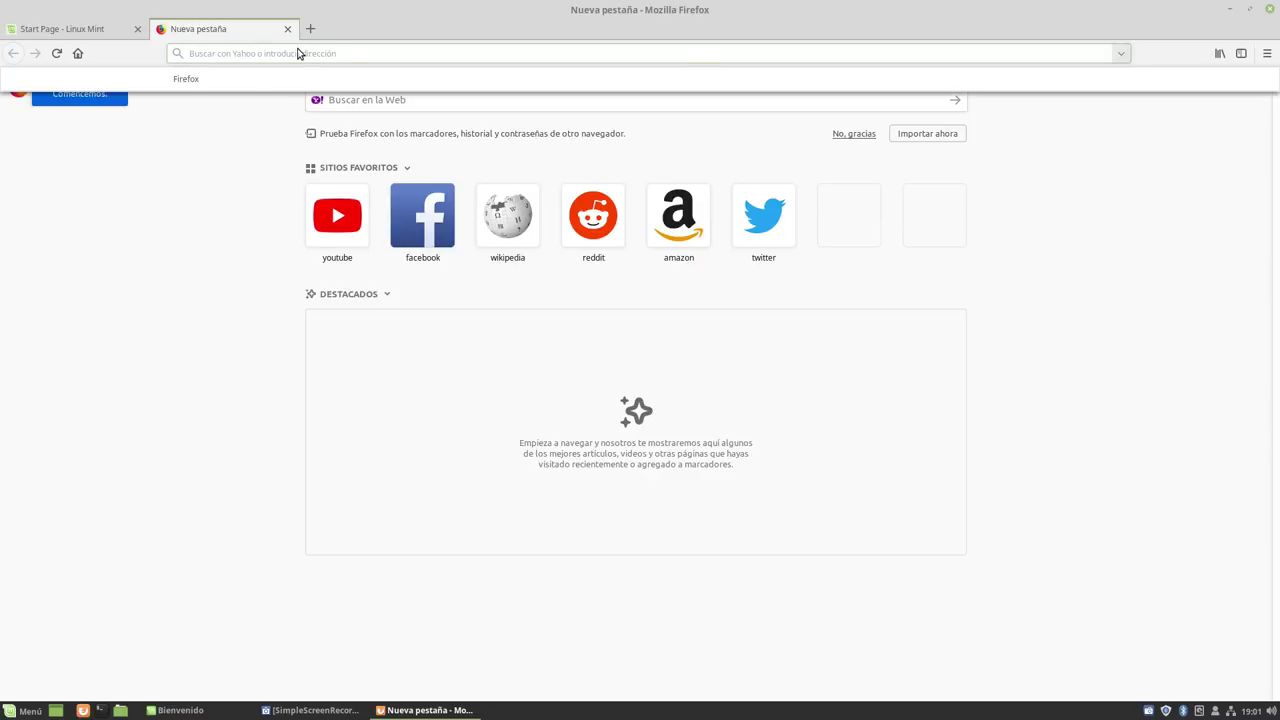
text(salmorejoge)
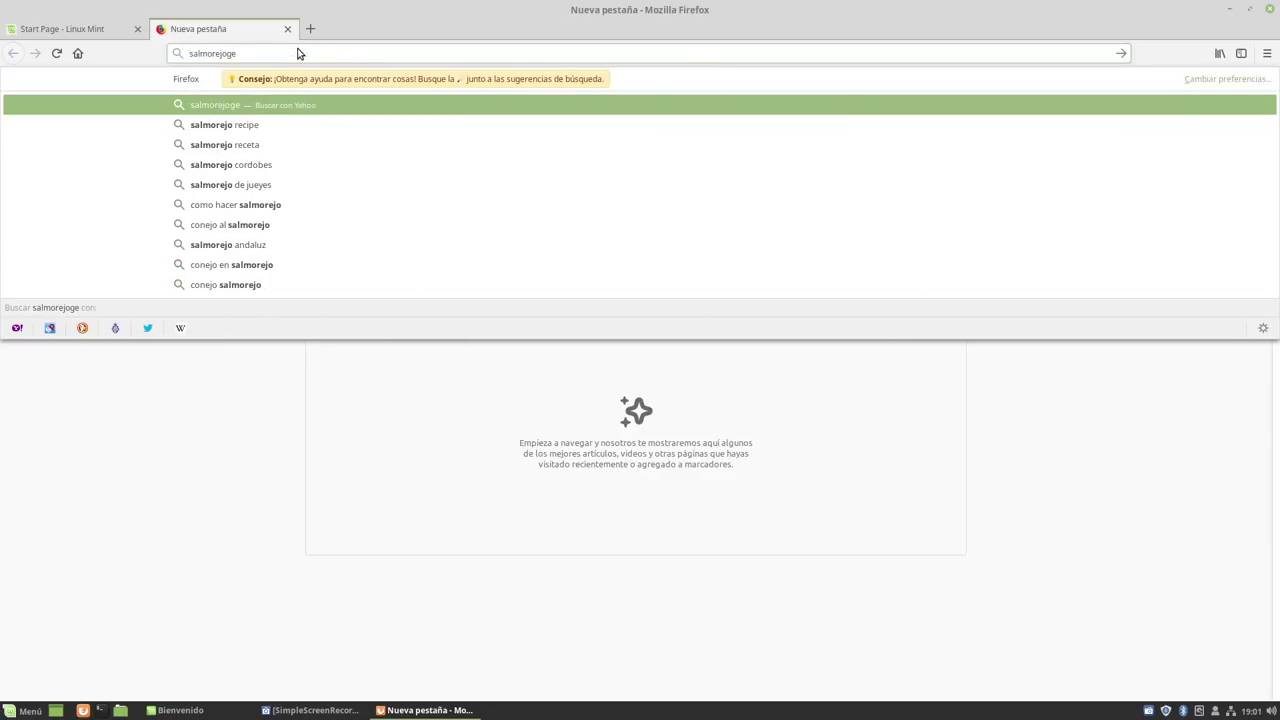
text(ek.co)
key(ctrl+Return)
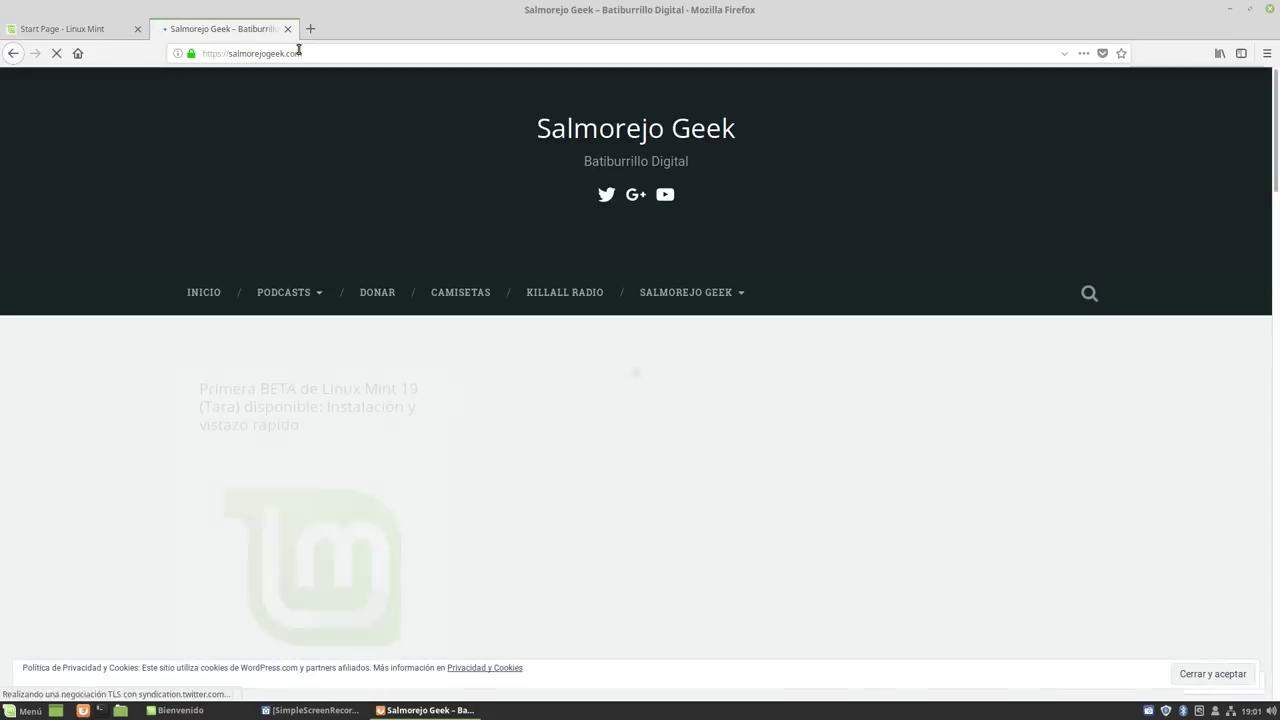
Scroll the Linux Mint 19 beta article, view its USA mirror listing, then minimize Firefox.
scroll(60, 260, down, 3)
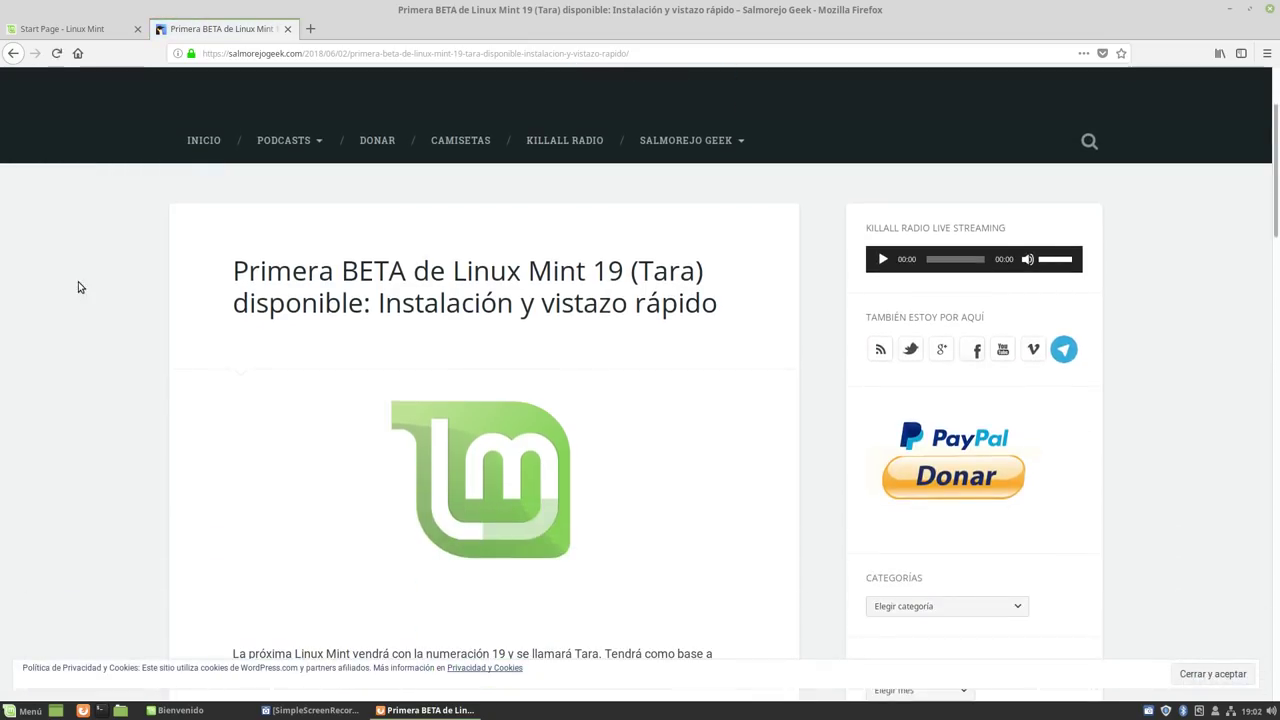
scroll(60, 275, down, 6)
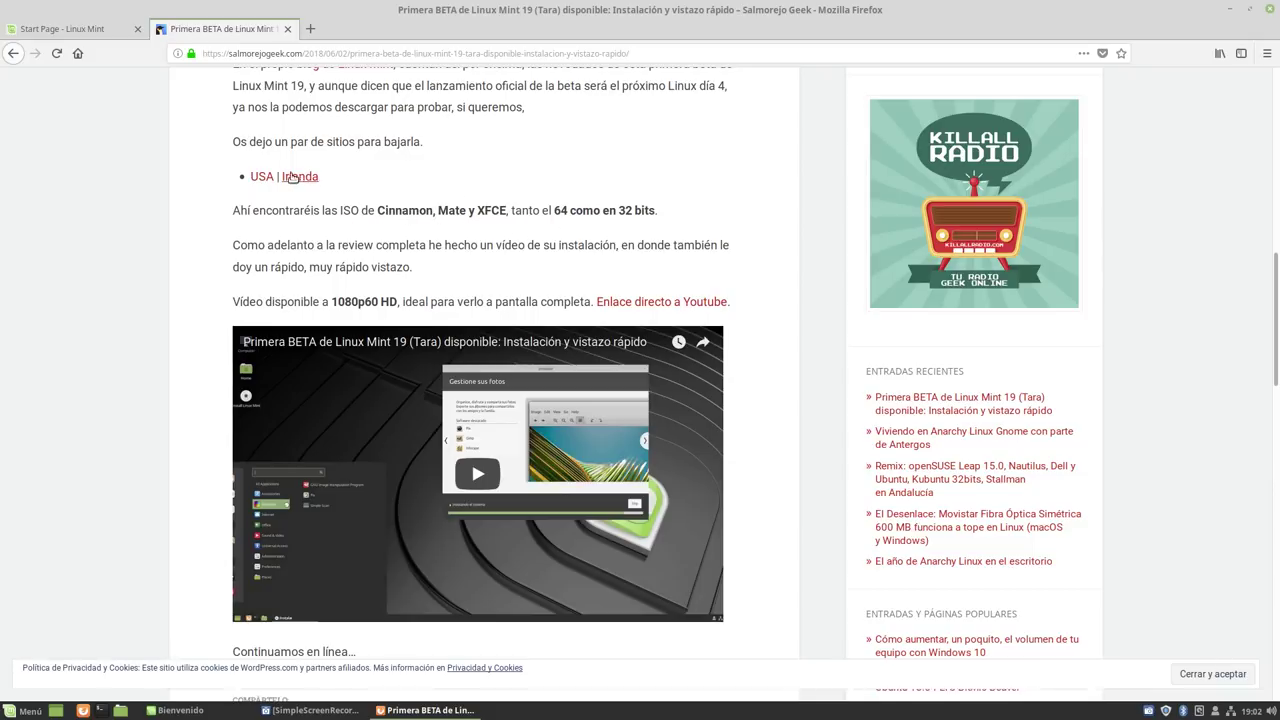
click(258, 177)
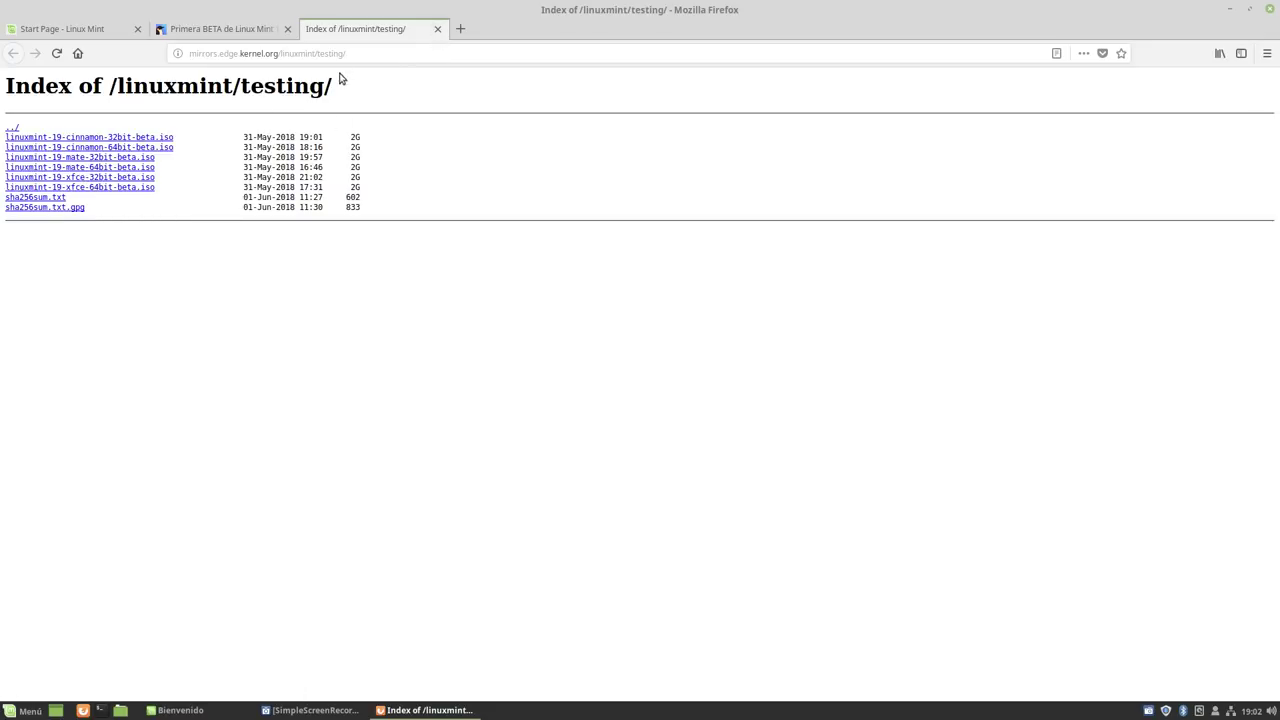
click(437, 28)
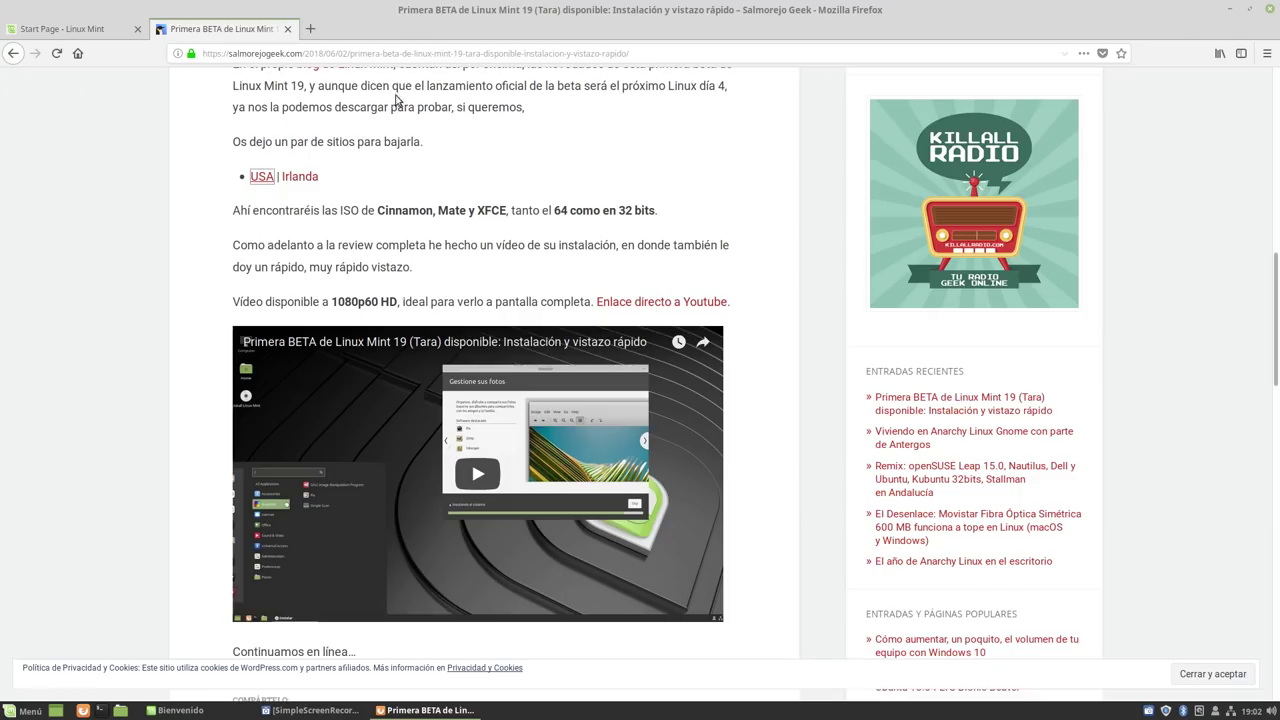
click(1229, 10)
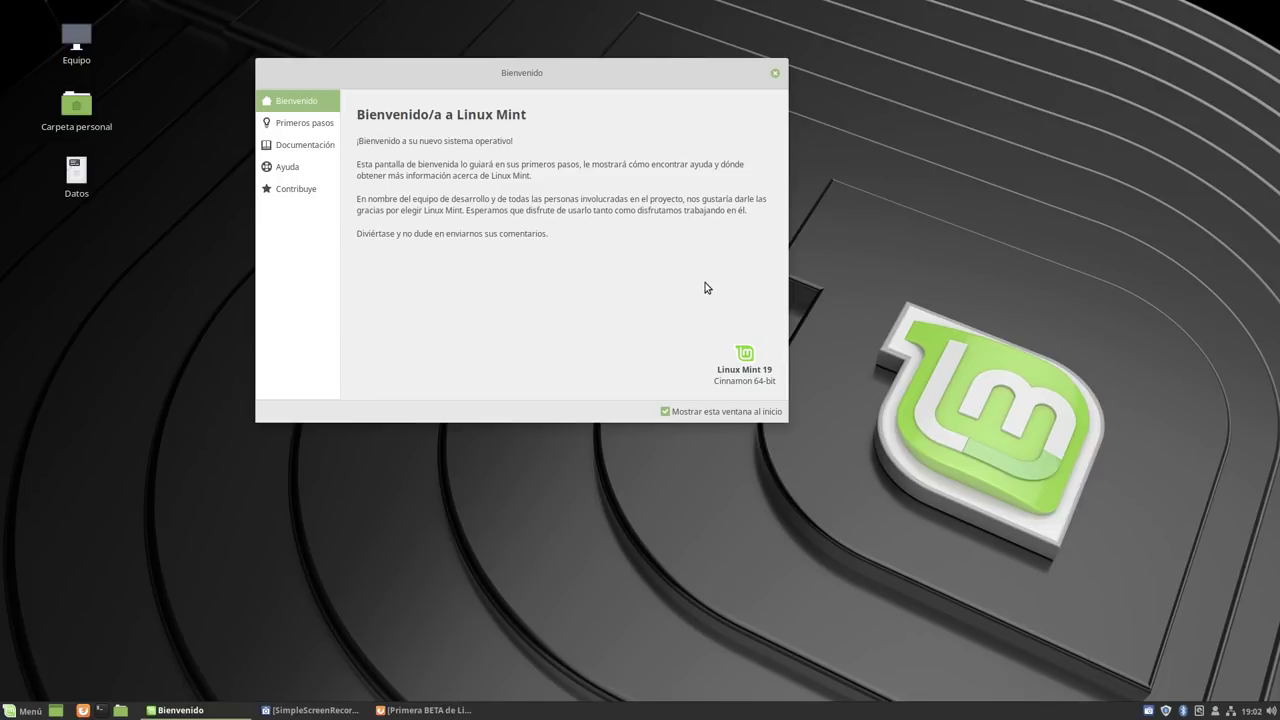
Reposition the Bienvenido window near the top and drag its corner to make it wider and taller.
drag(651, 72, 624, 107)
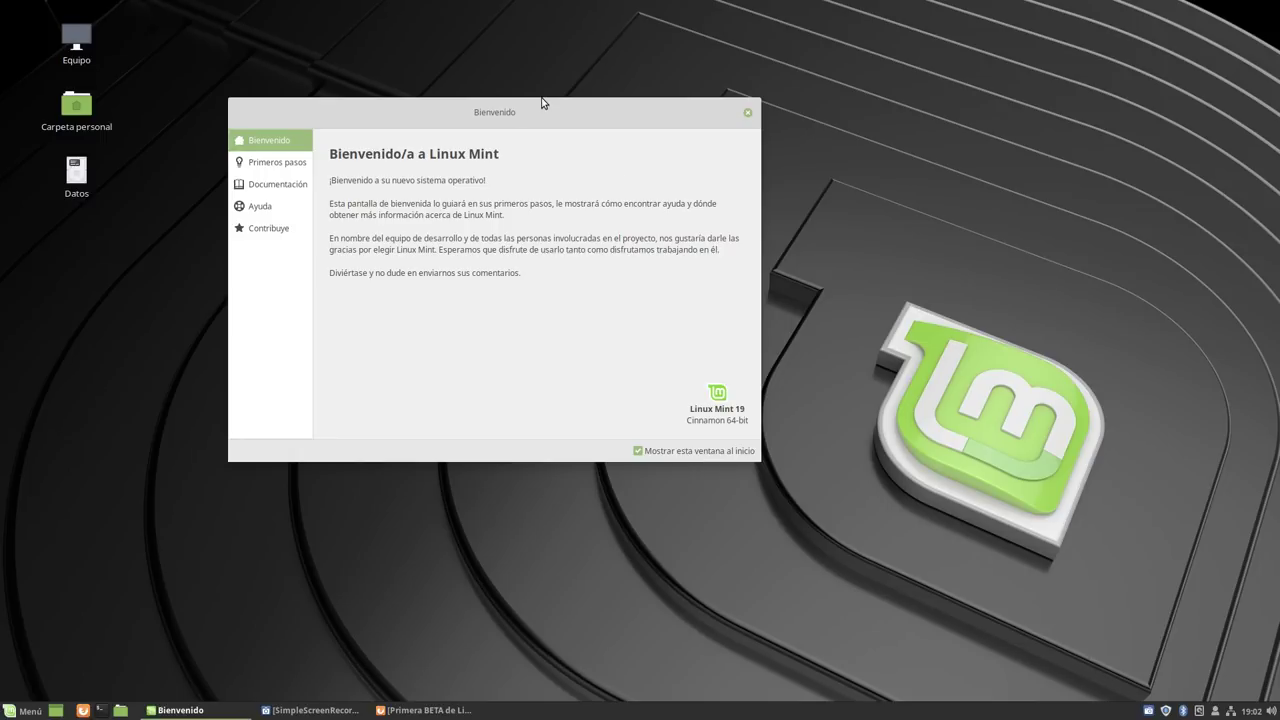
drag(542, 108, 585, 107)
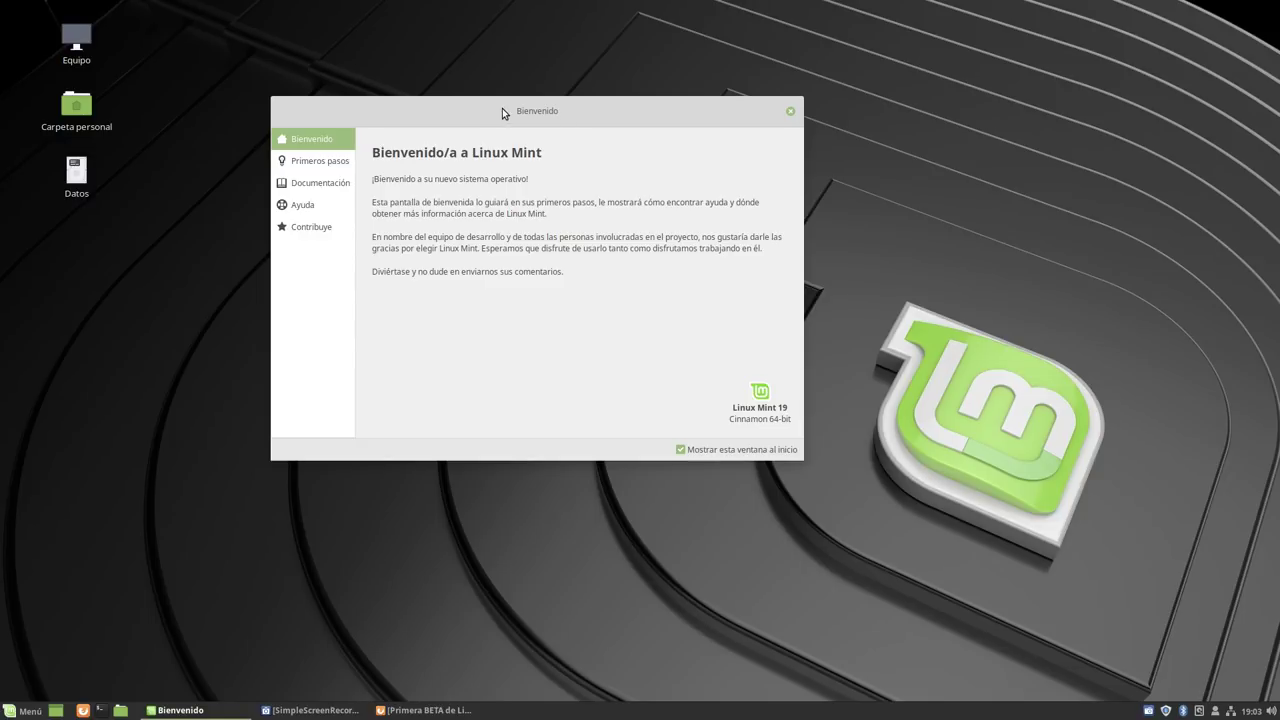
drag(502, 108, 535, 76)
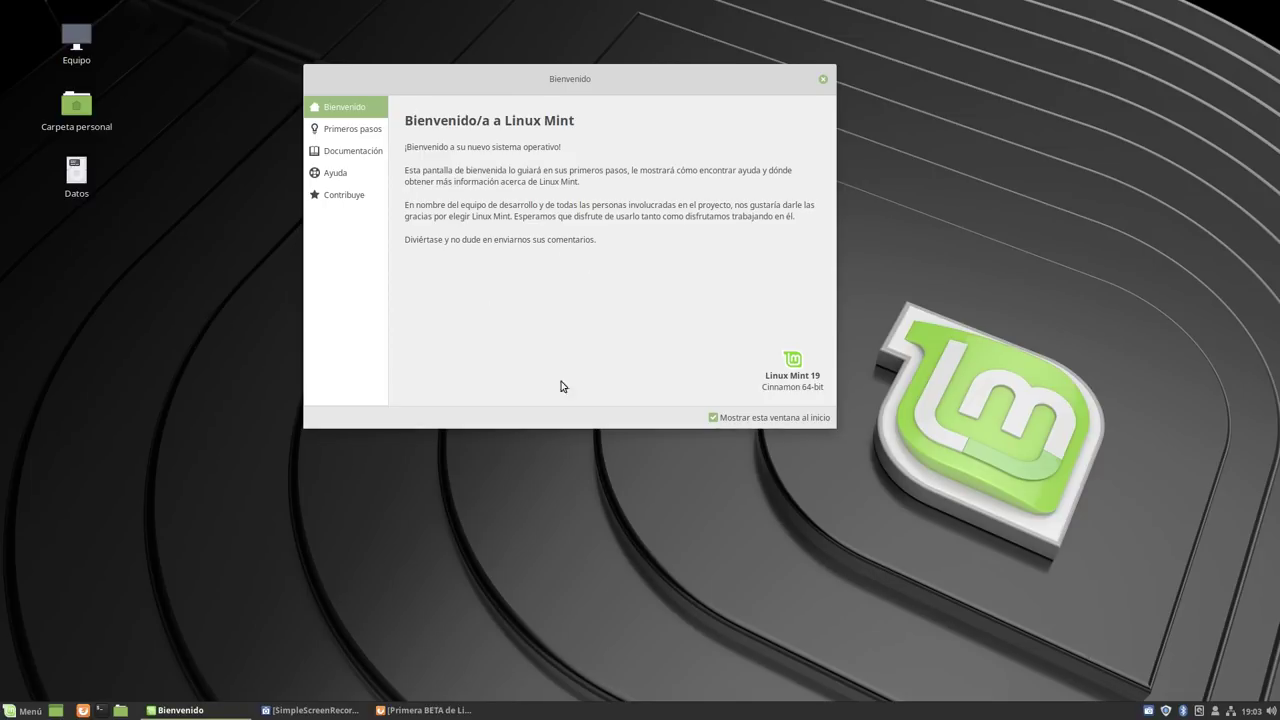
drag(836, 431, 946, 442)
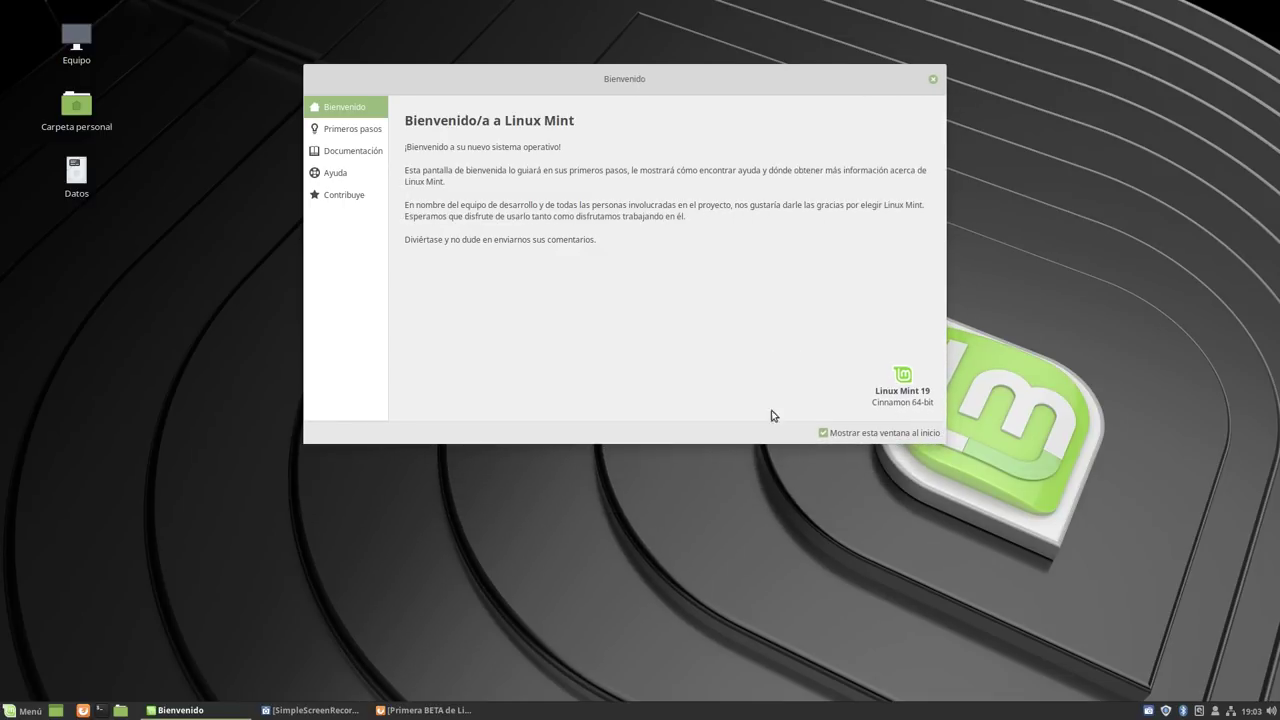
click(350, 127)
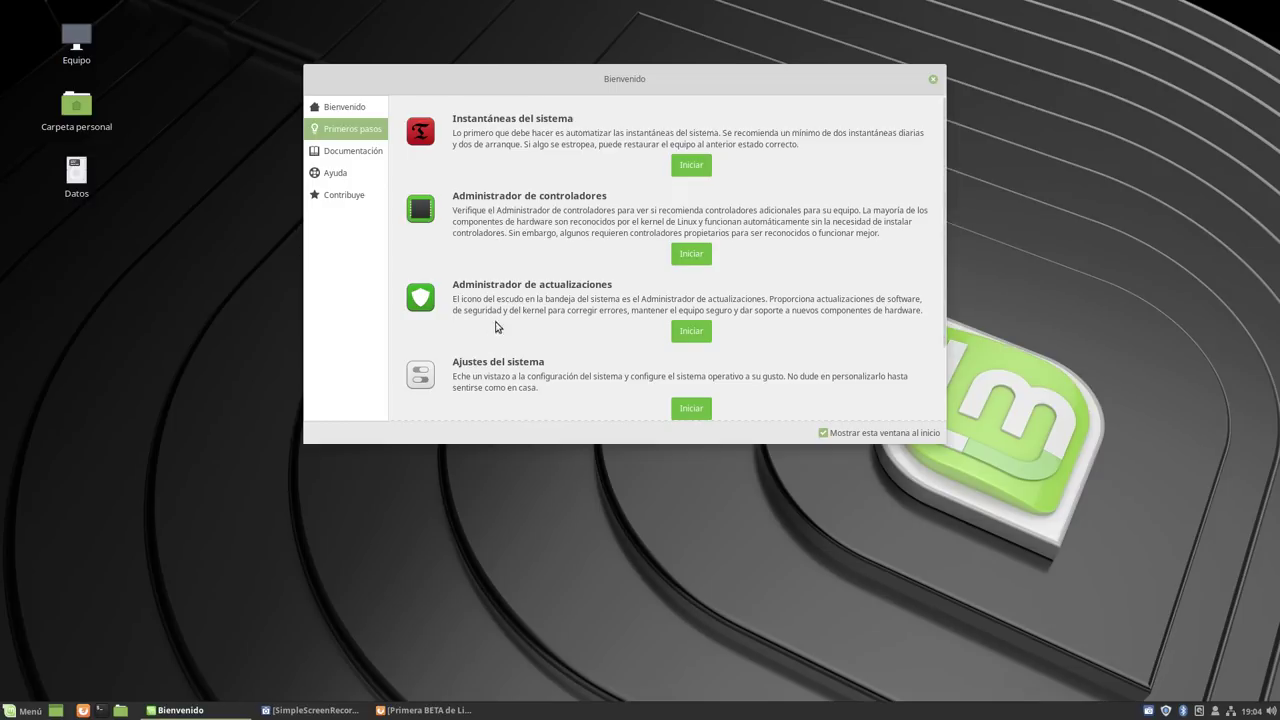
scroll(510, 285, down, 2)
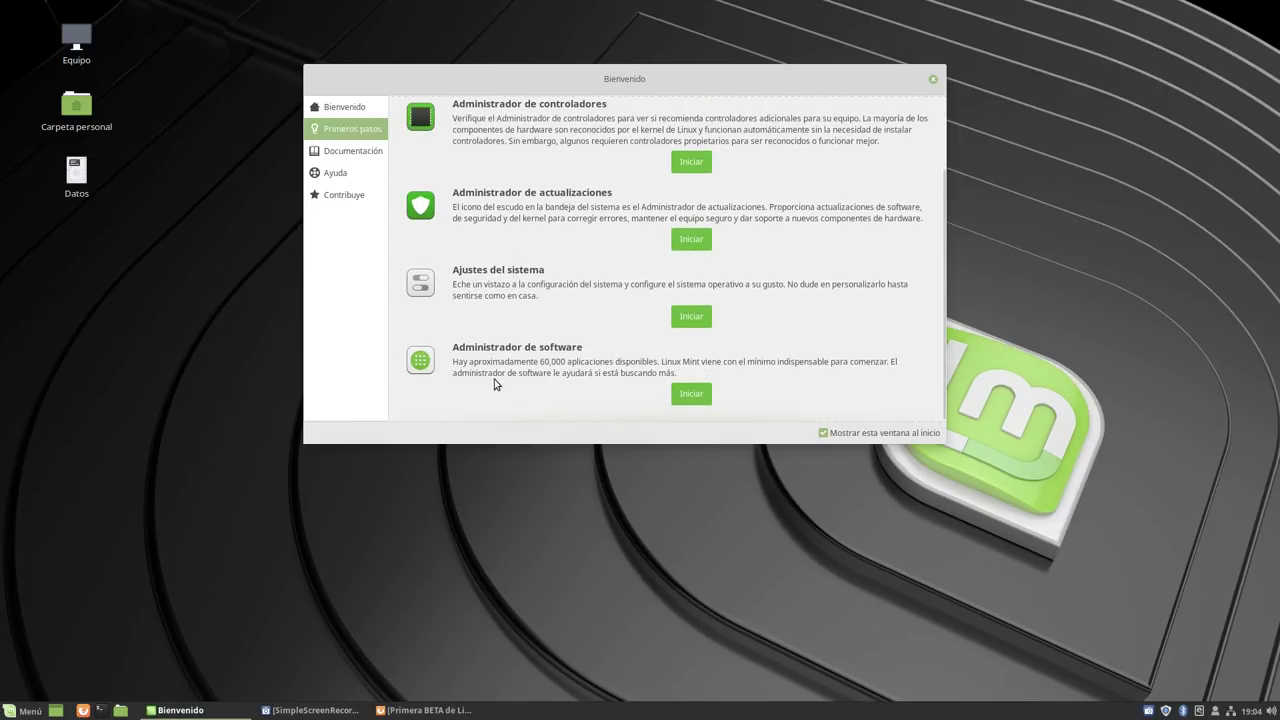
scroll(518, 368, up, 2)
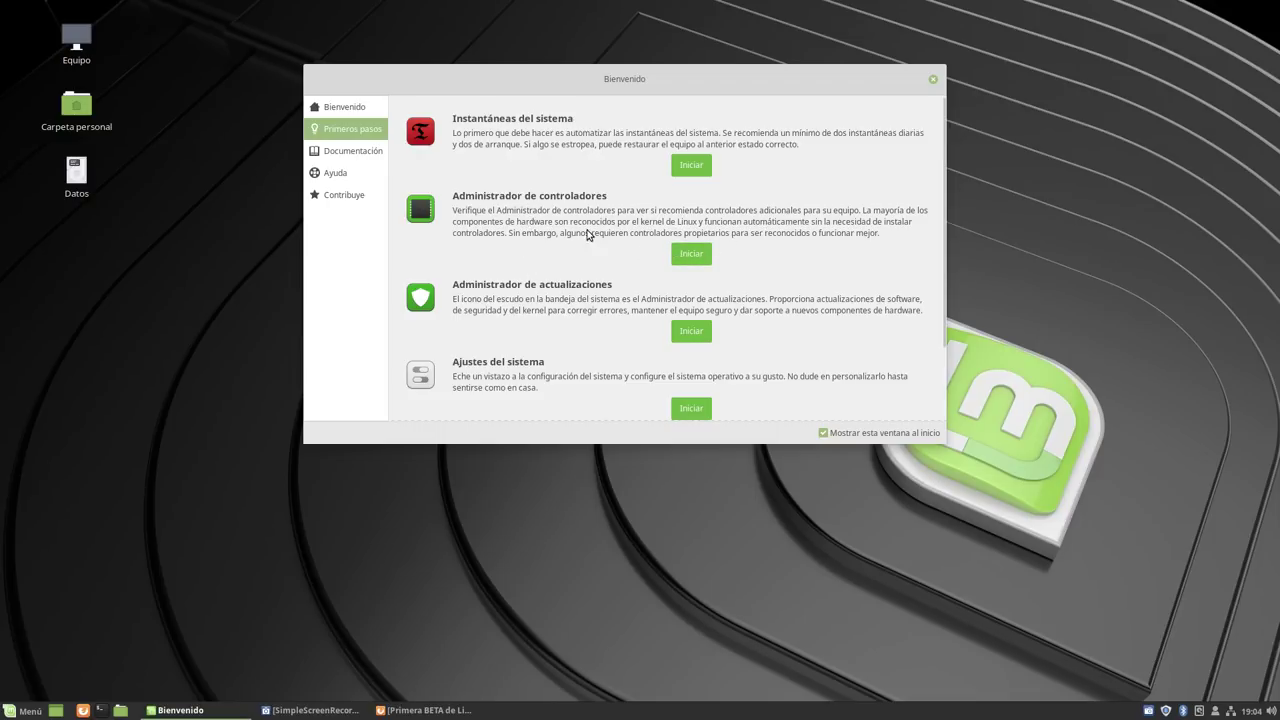
Run Driver Manager with the admin password, confirm no proprietary drivers are used, and close it.
click(687, 254)
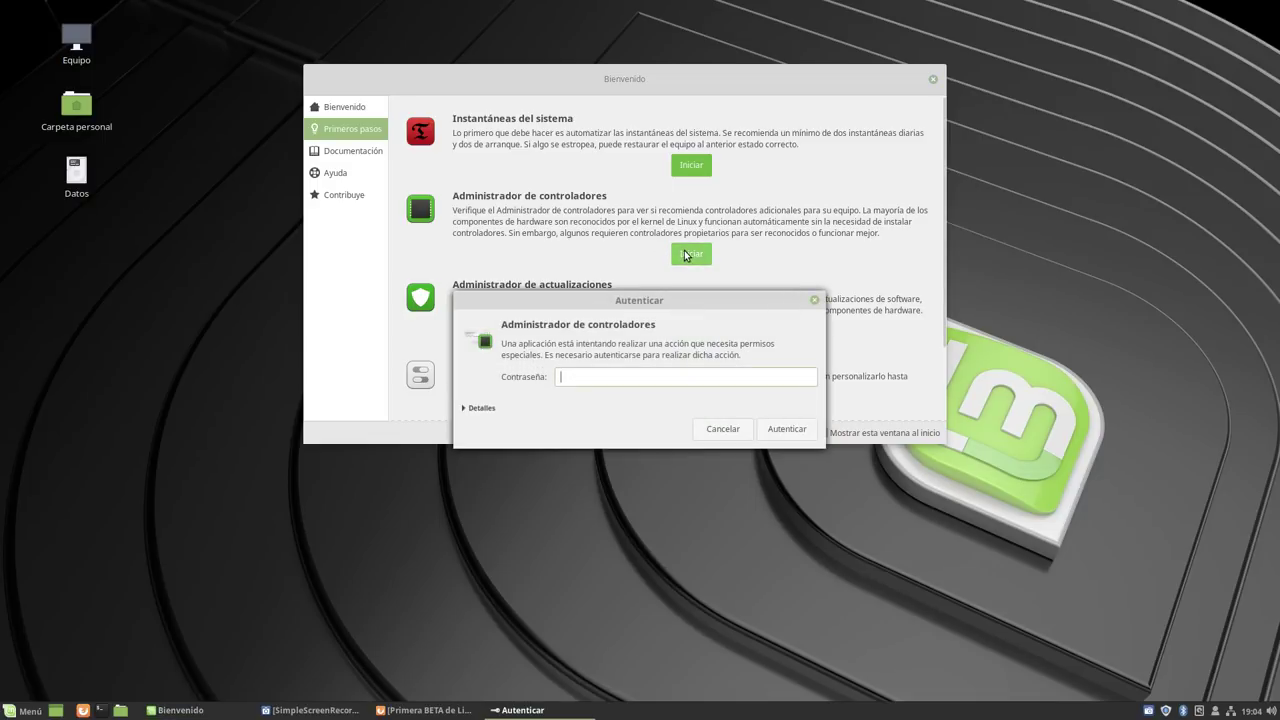
text(••••••••)
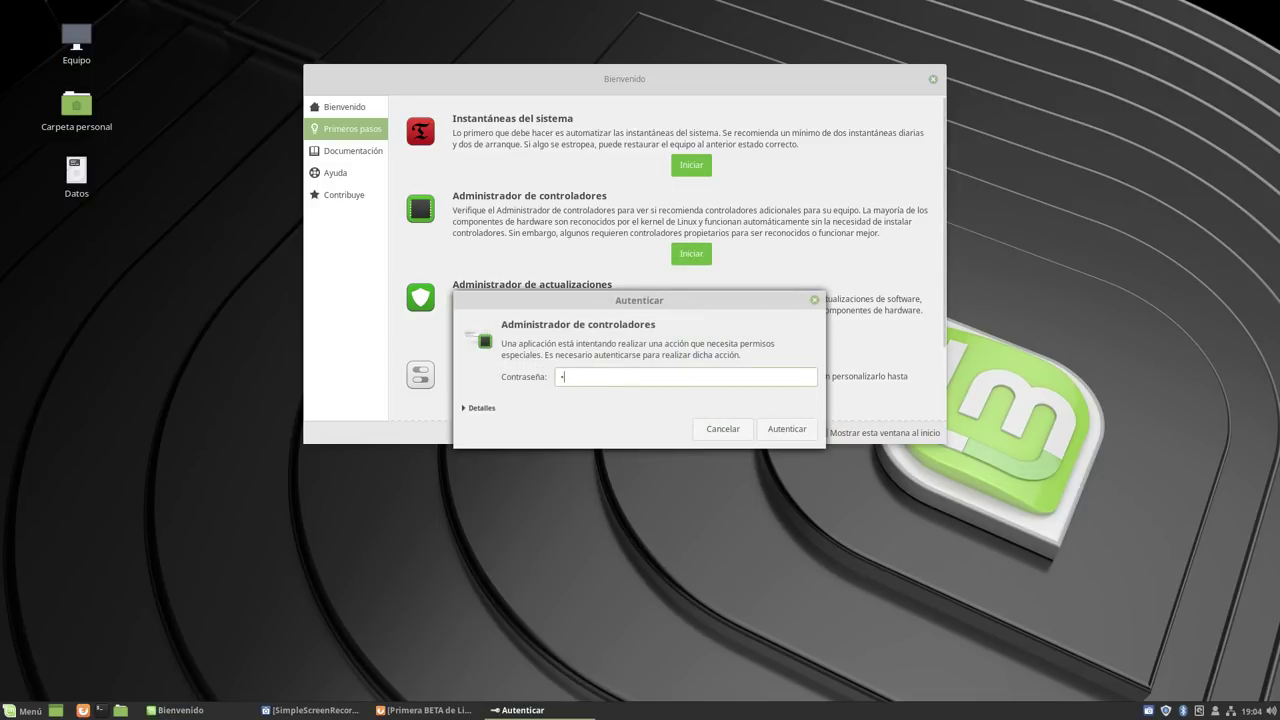
key(Return)
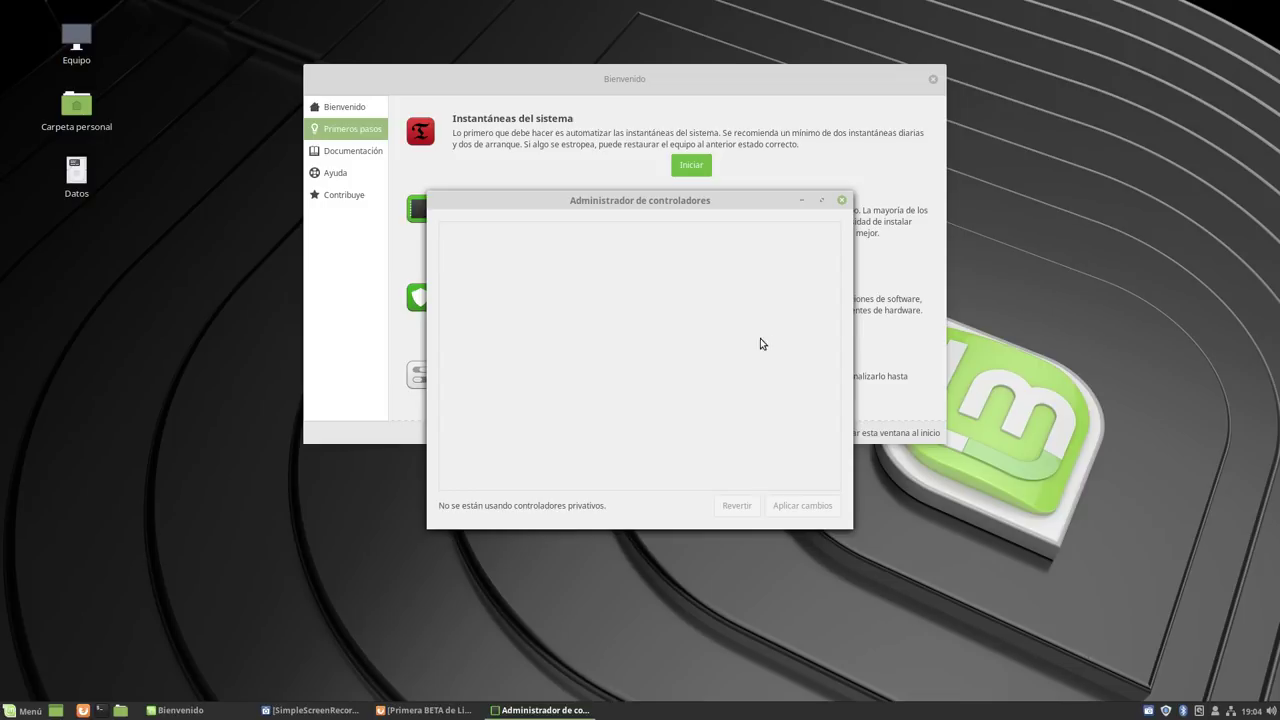
click(842, 200)
scroll(585, 302, down, 2)
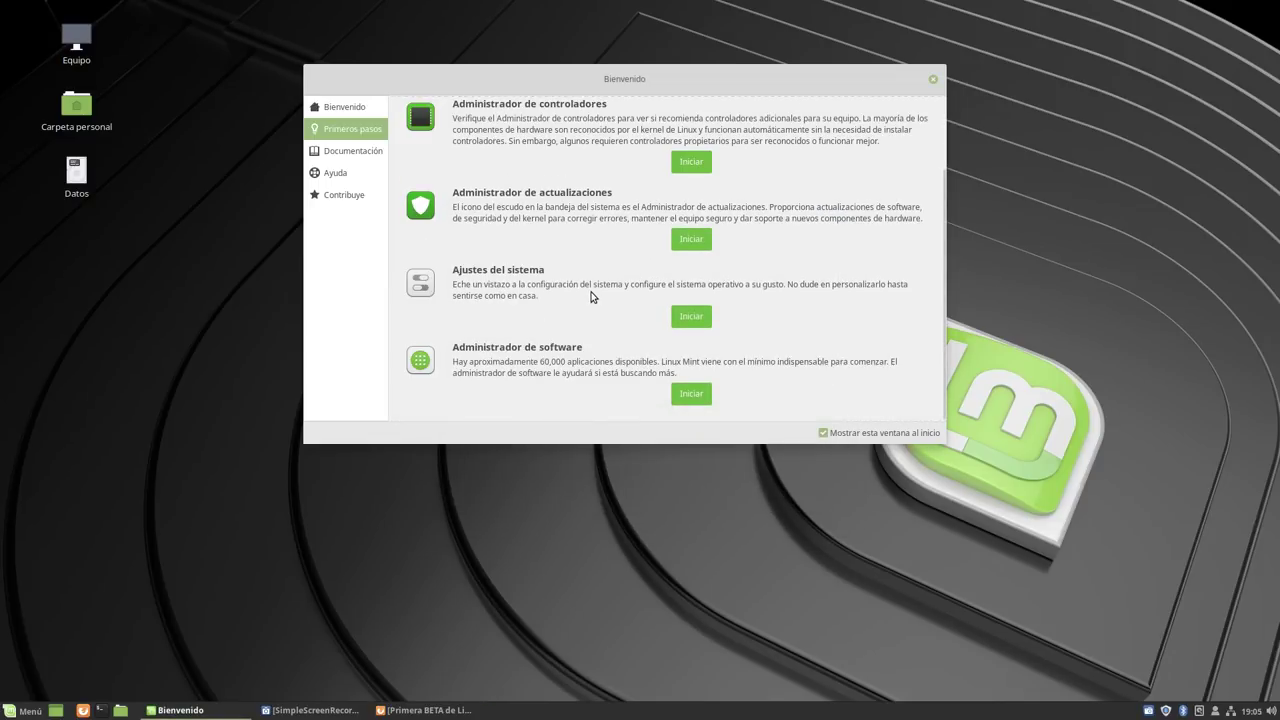
scroll(591, 290, up, 2)
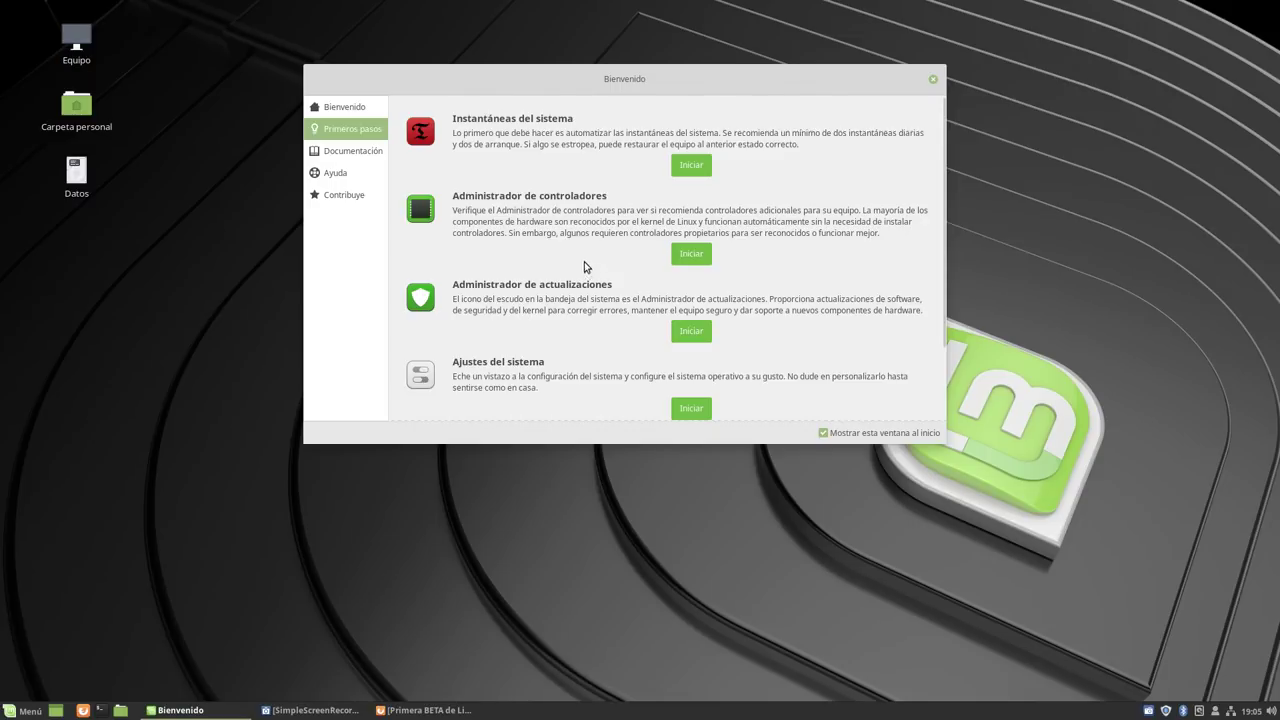
scroll(592, 245, down, 2)
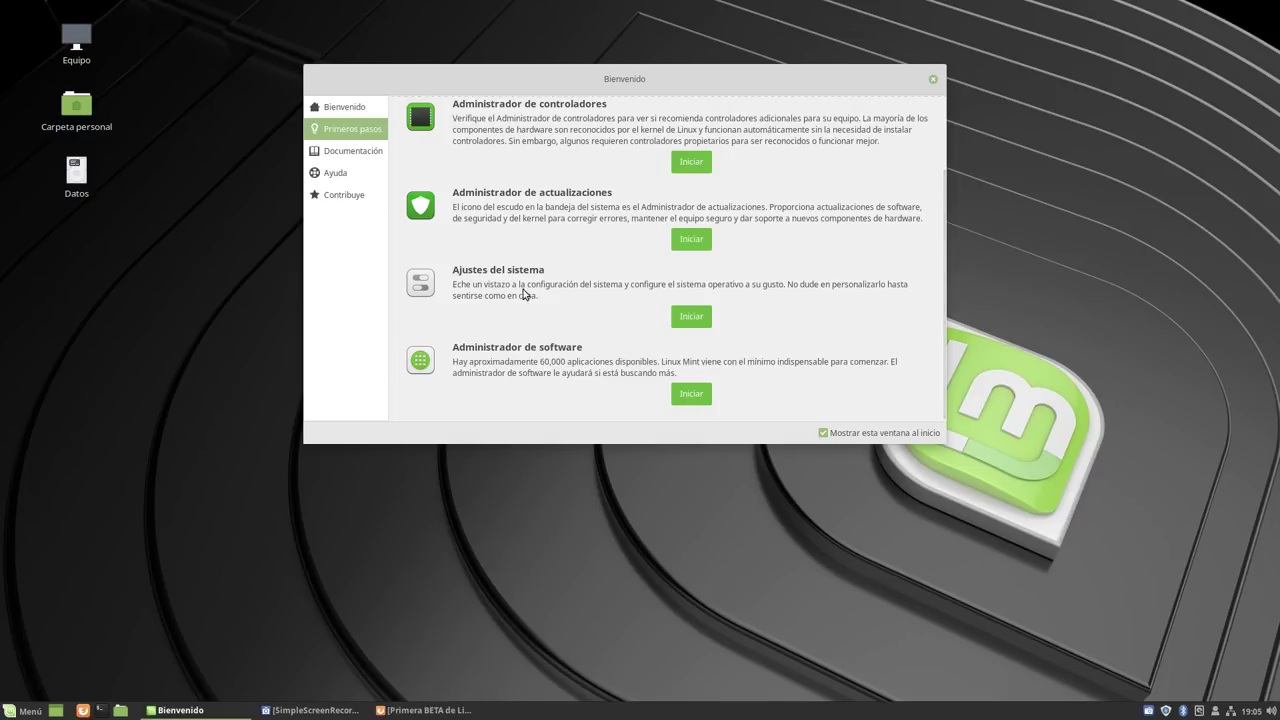
Launch Update Manager, dismiss its introduction, and move it top-left and enlarge the window.
click(675, 243)
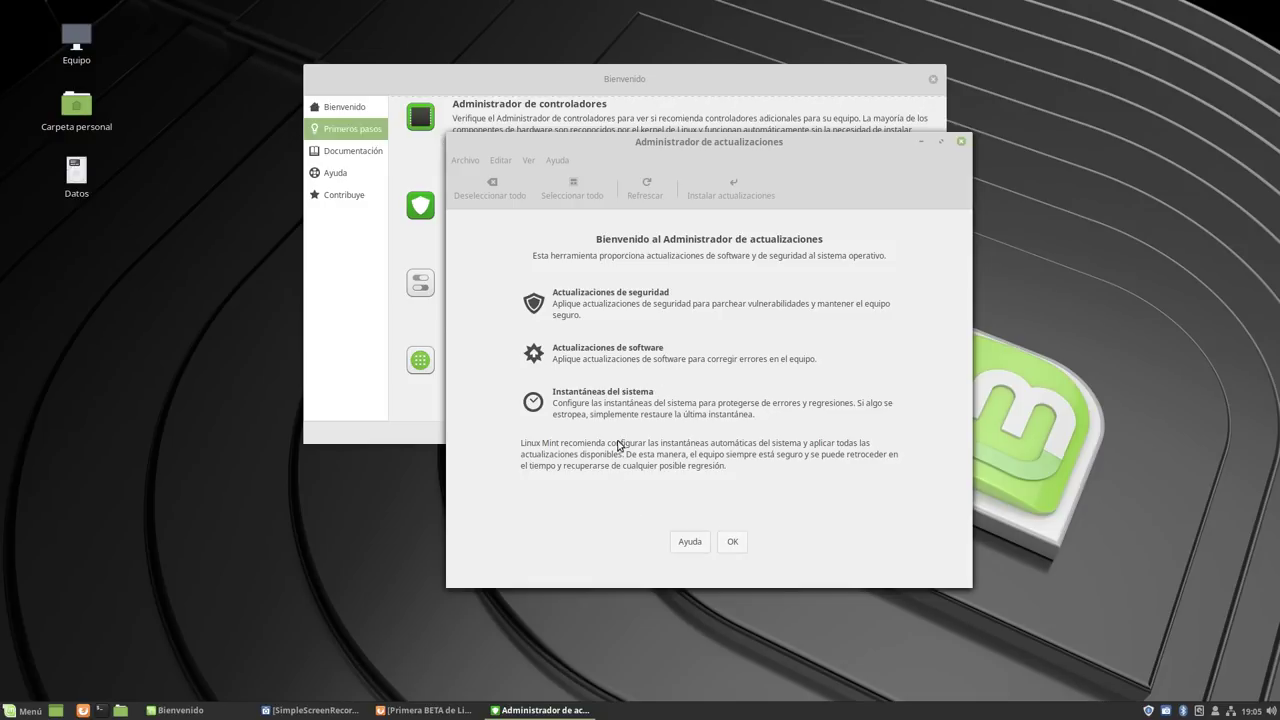
click(731, 543)
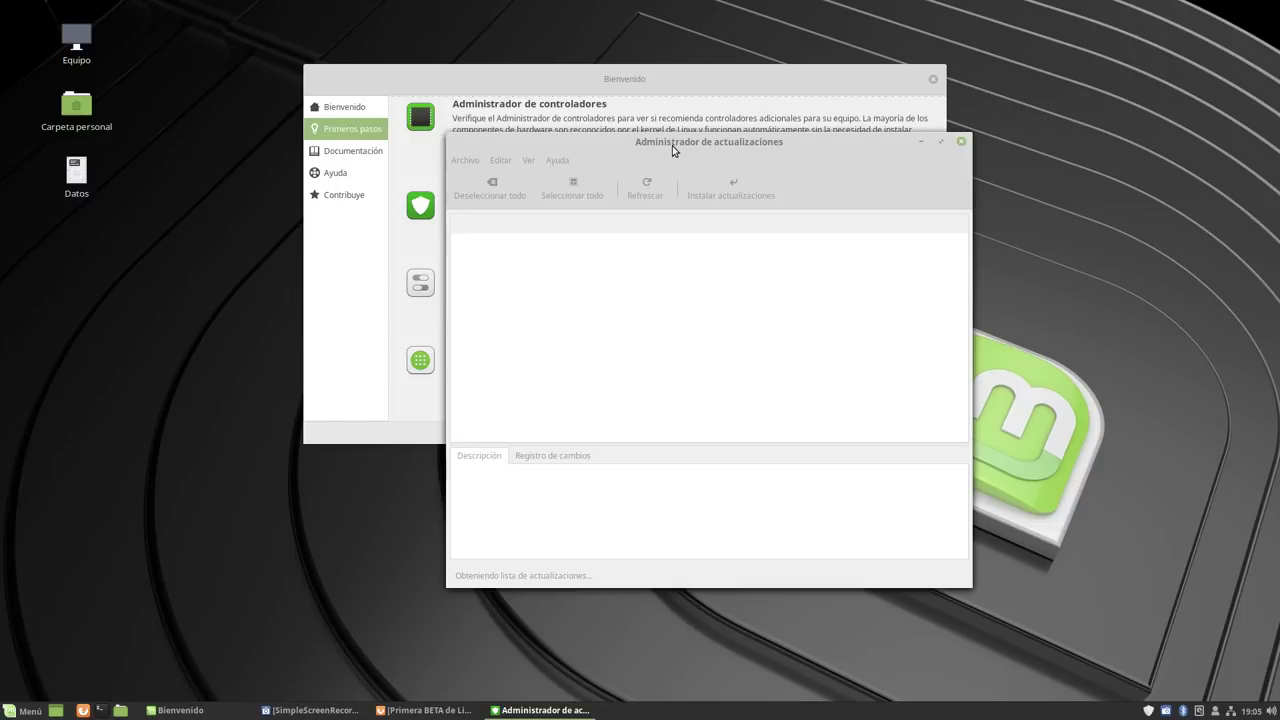
drag(672, 145, 446, 35)
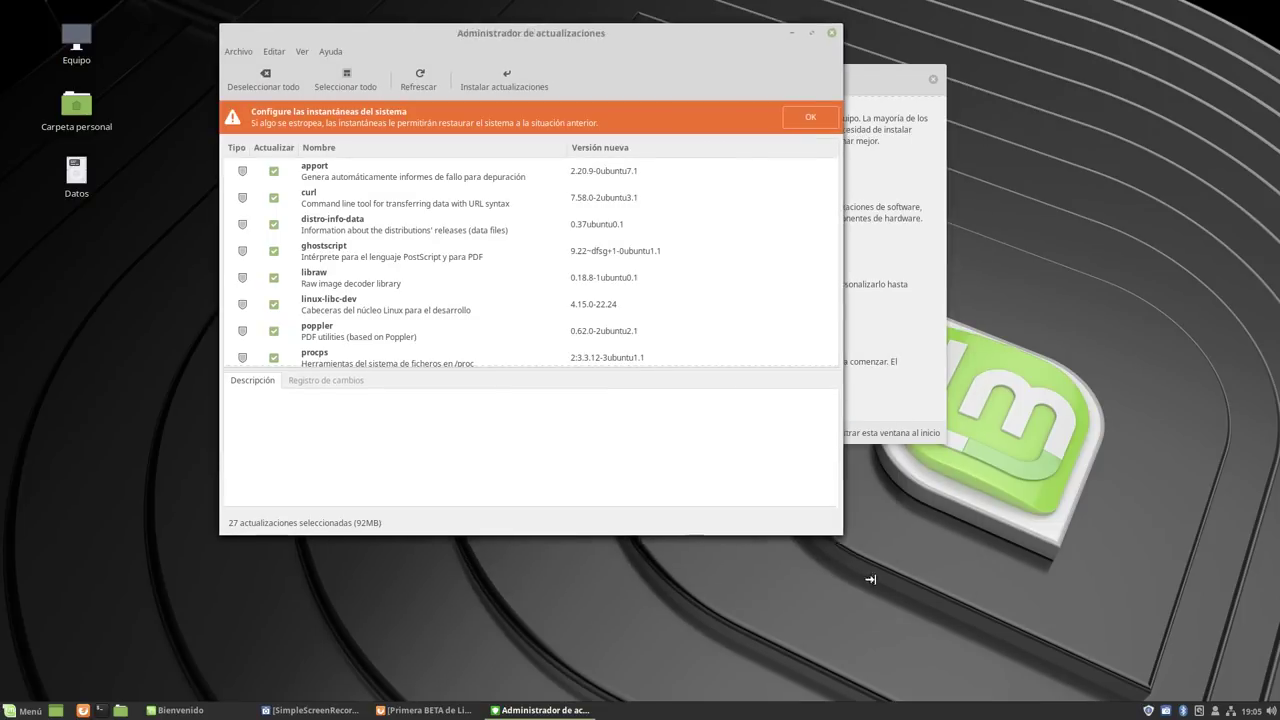
drag(870, 579, 1150, 575)
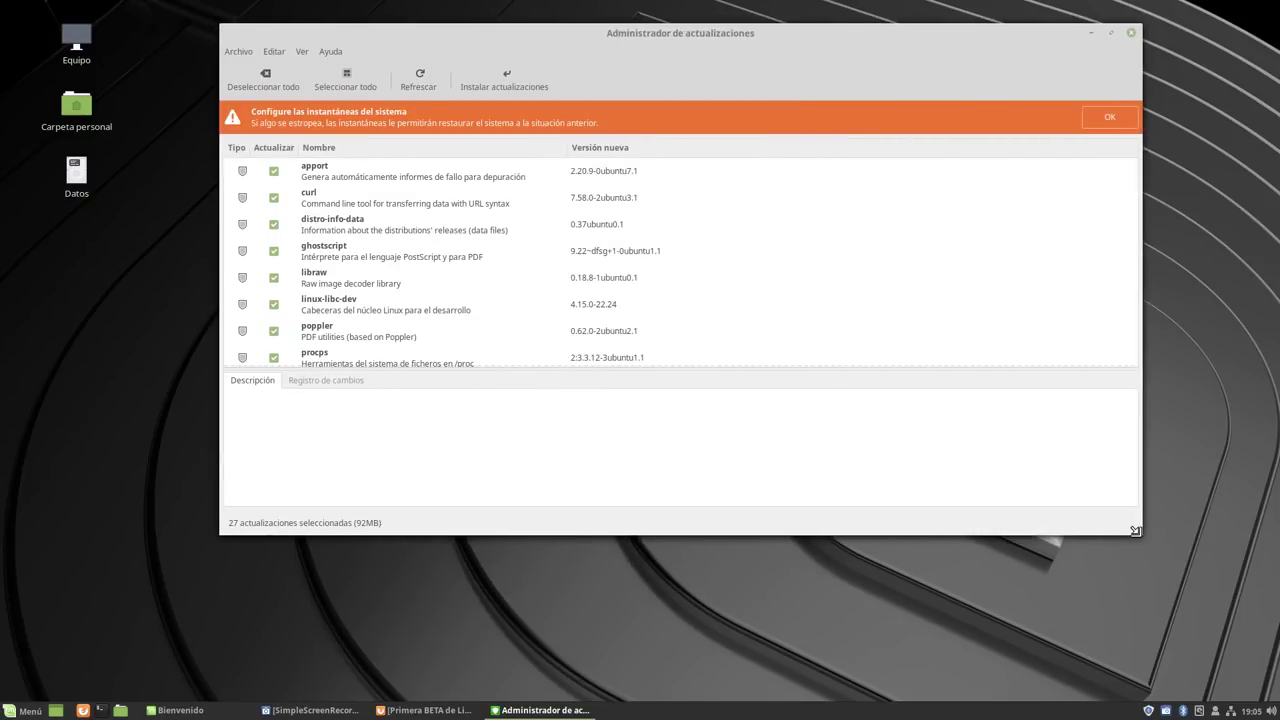
drag(1135, 531, 1187, 627)
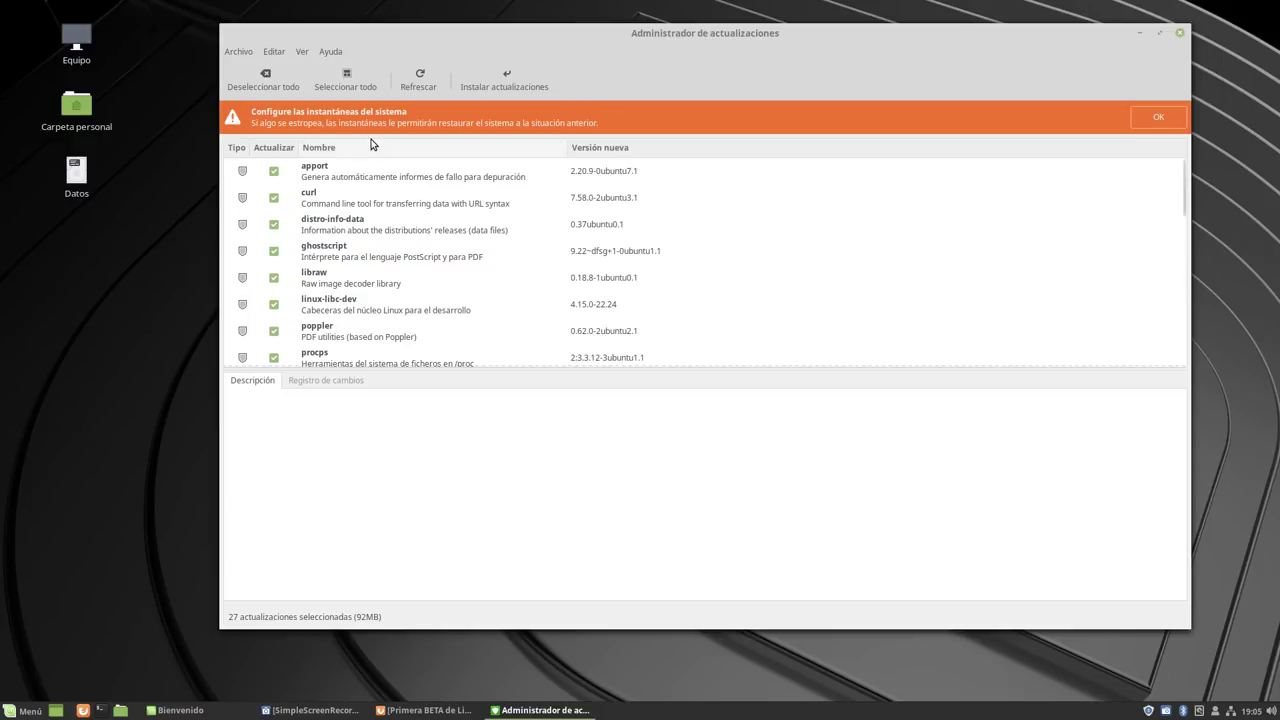
Drag the pane divider down and scroll through the 27 available updates (92MB).
drag(641, 367, 652, 496)
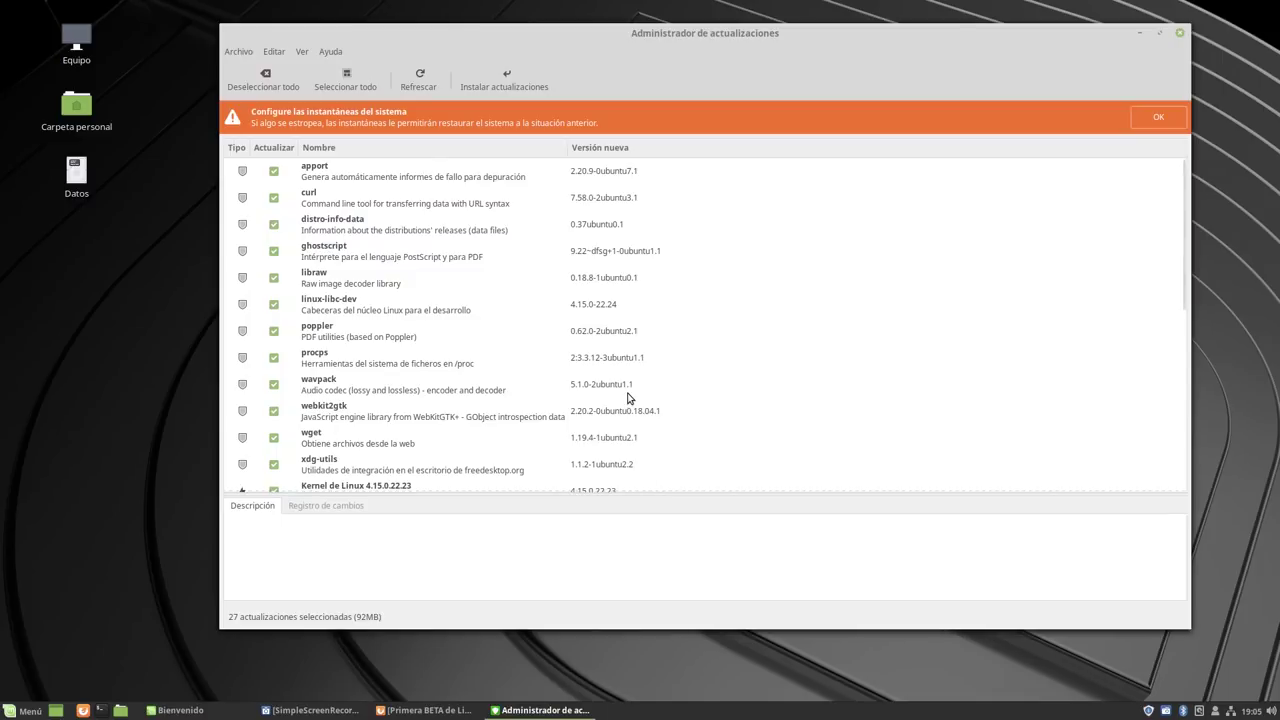
scroll(570, 326, down, 3)
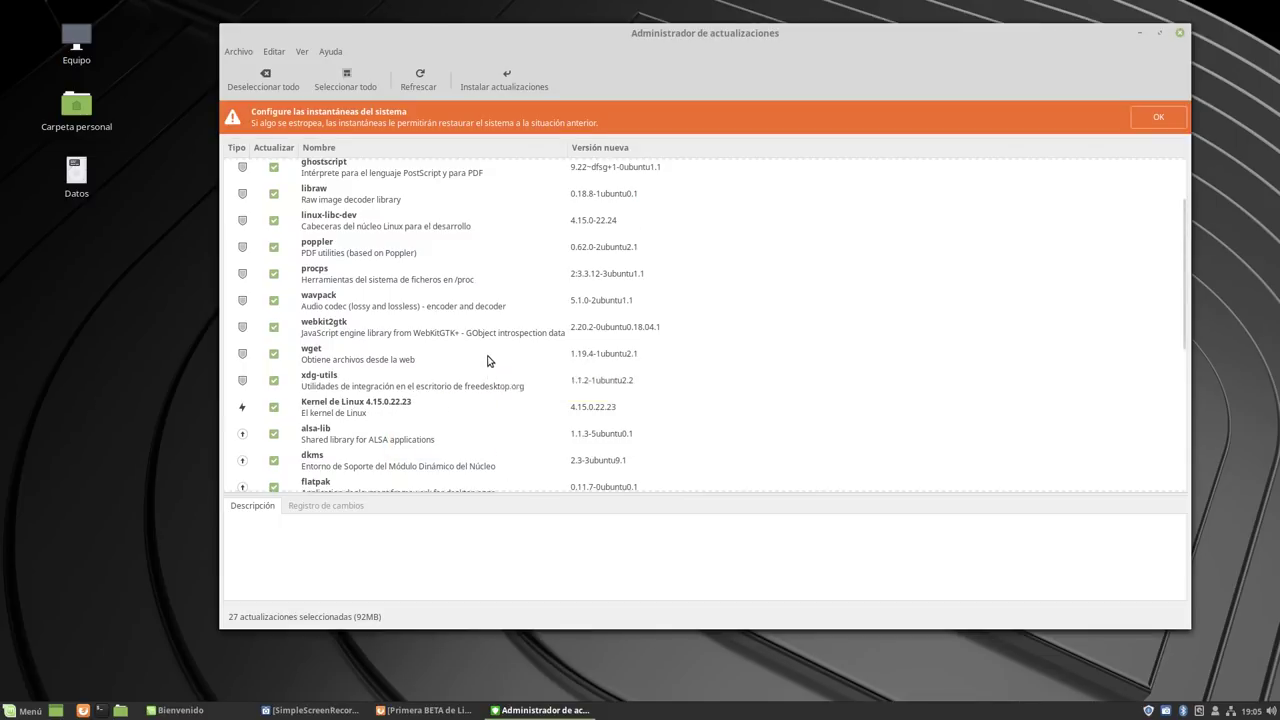
scroll(488, 362, down, 3)
scroll(488, 362, down, 3)
scroll(490, 360, up, 7)
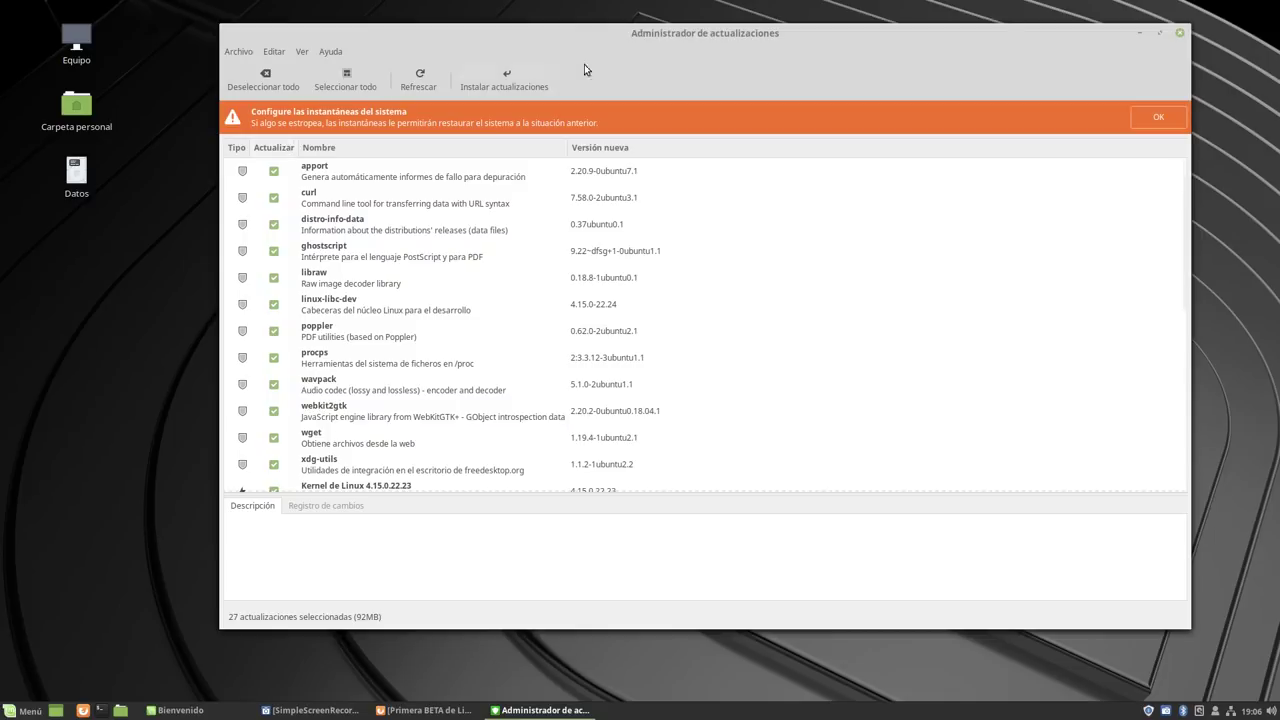
Open Timeshift from the snapshot banner, skip the wizard, note no snapshots and 4,3 GB free, then close it.
click(1158, 117)
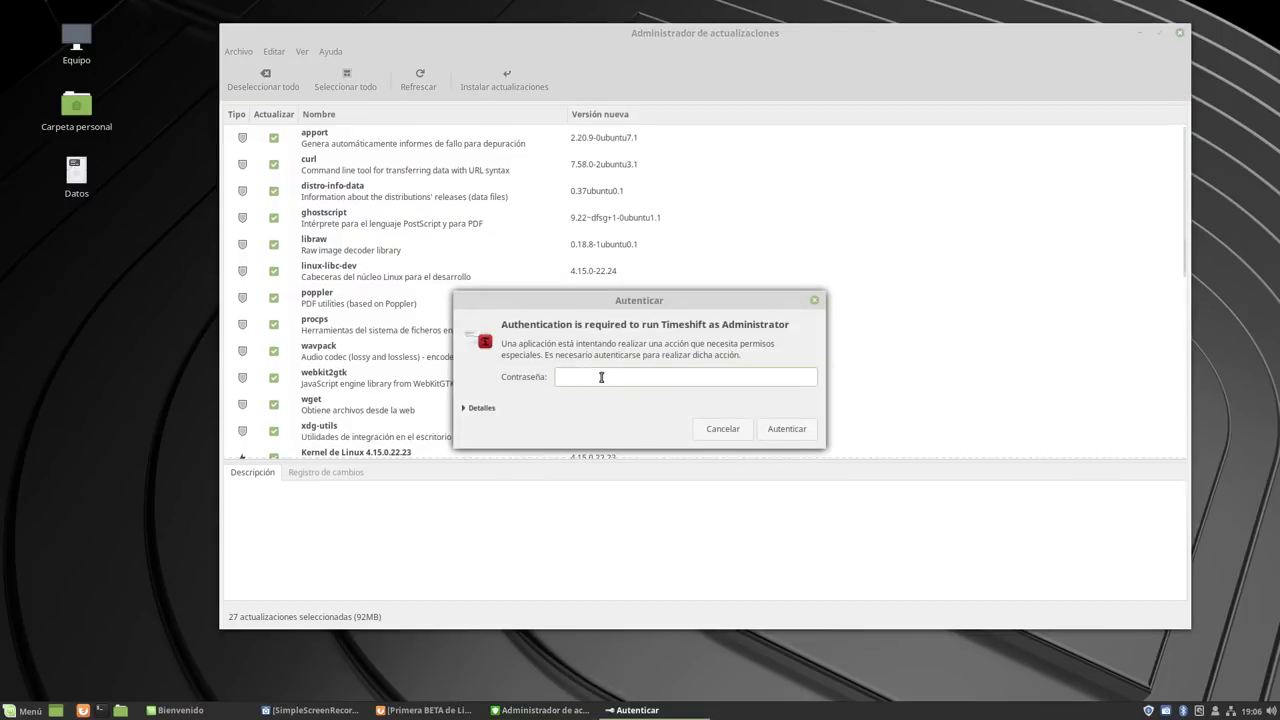
text(••••••••)
key(Return)
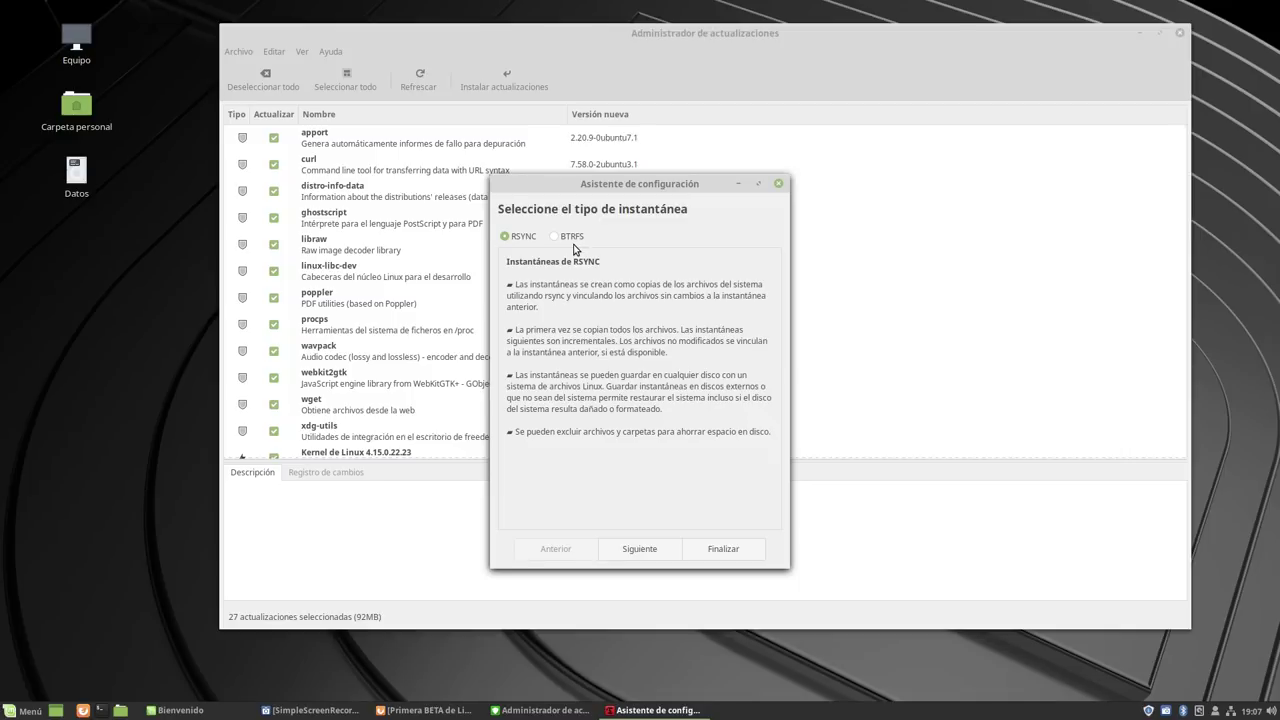
click(778, 184)
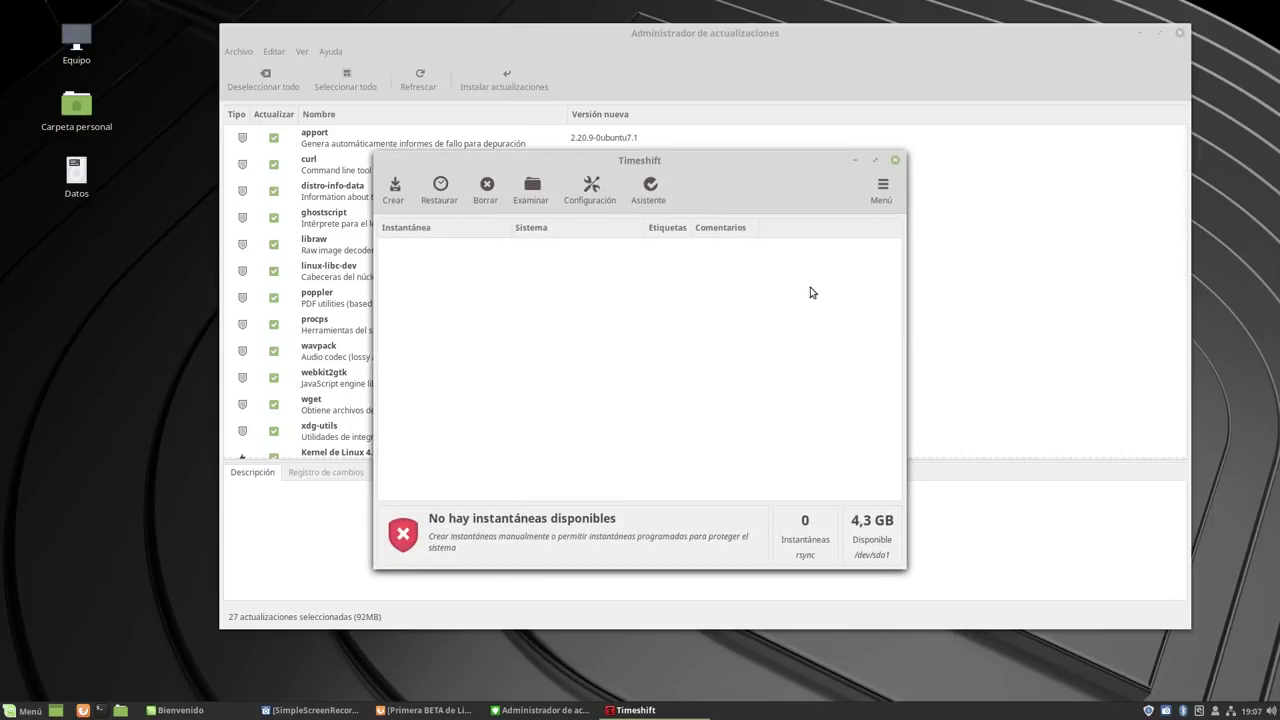
drag(754, 165, 567, 32)
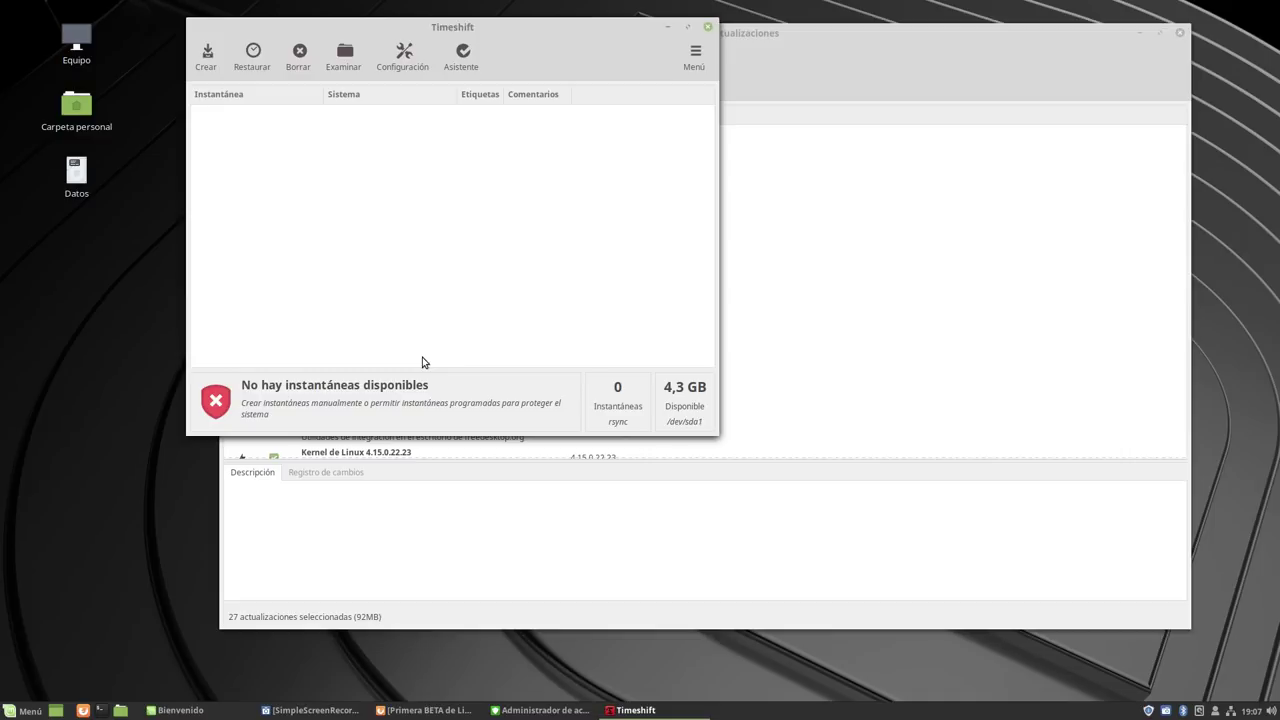
click(708, 27)
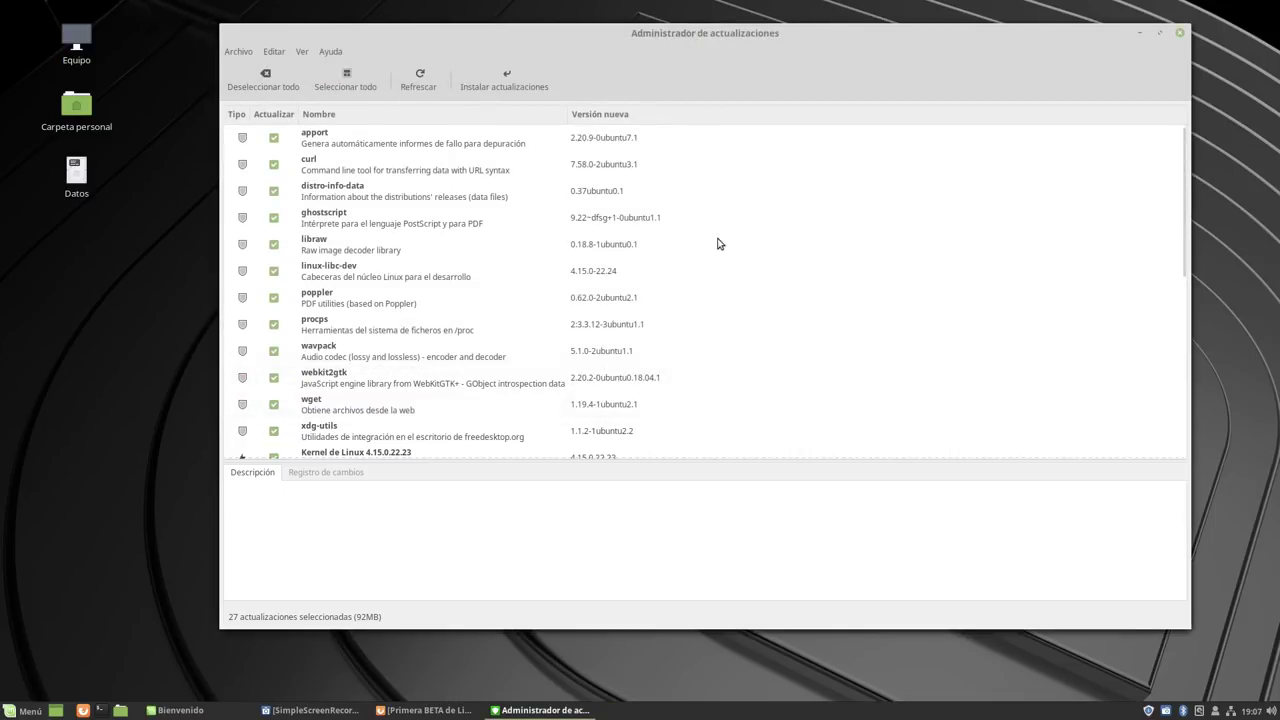
Install the 27 updates, accepting the extra kernel 4.15.0-22 packages, with the details log shown.
click(487, 92)
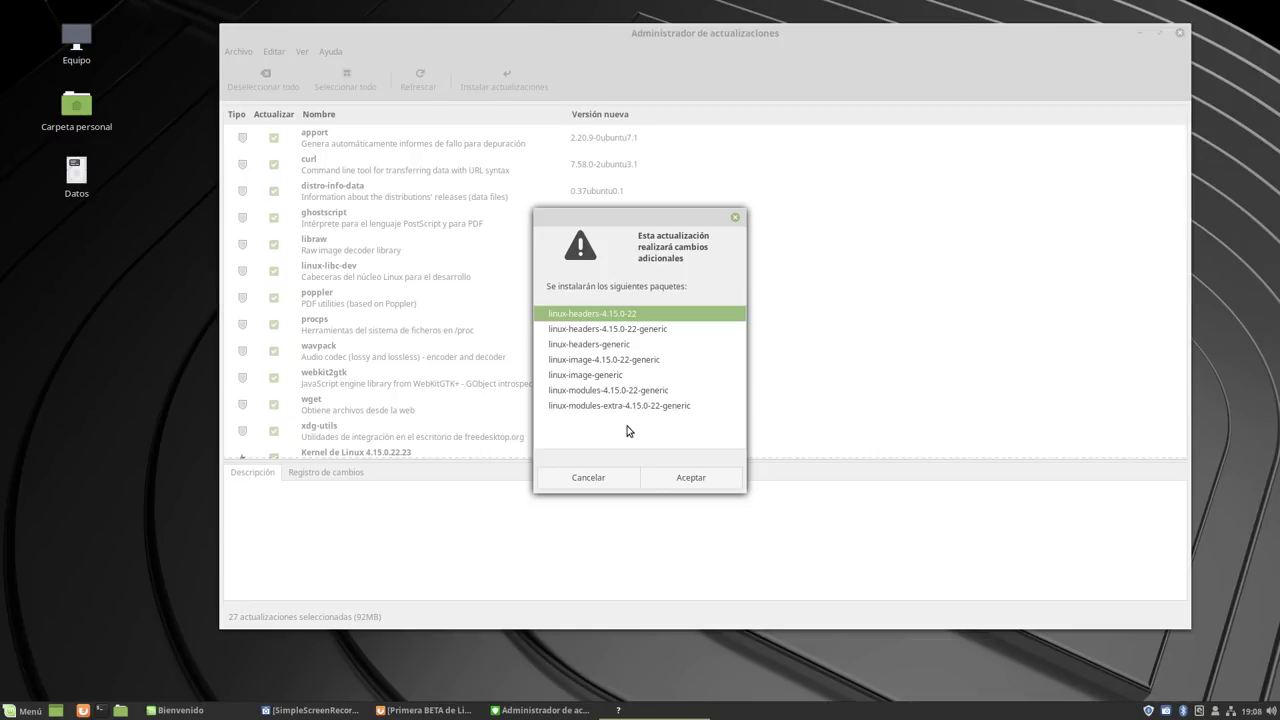
click(704, 477)
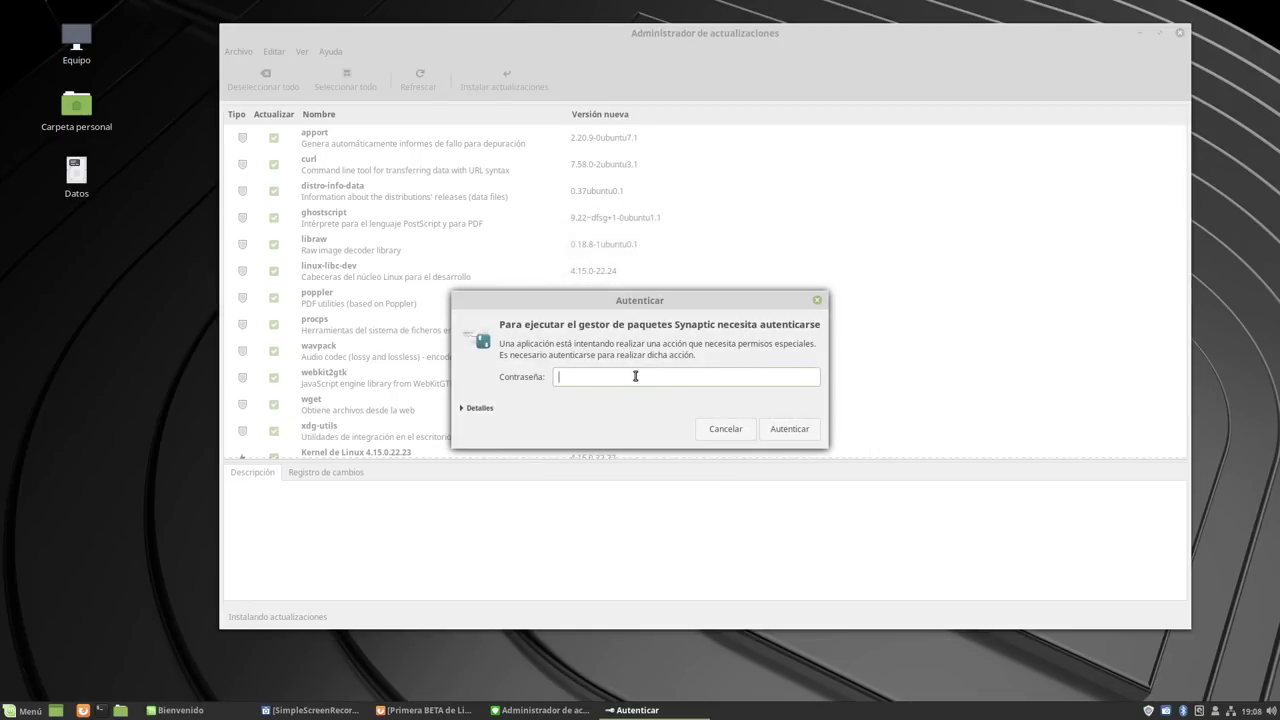
text(••••••••)
key(Return)
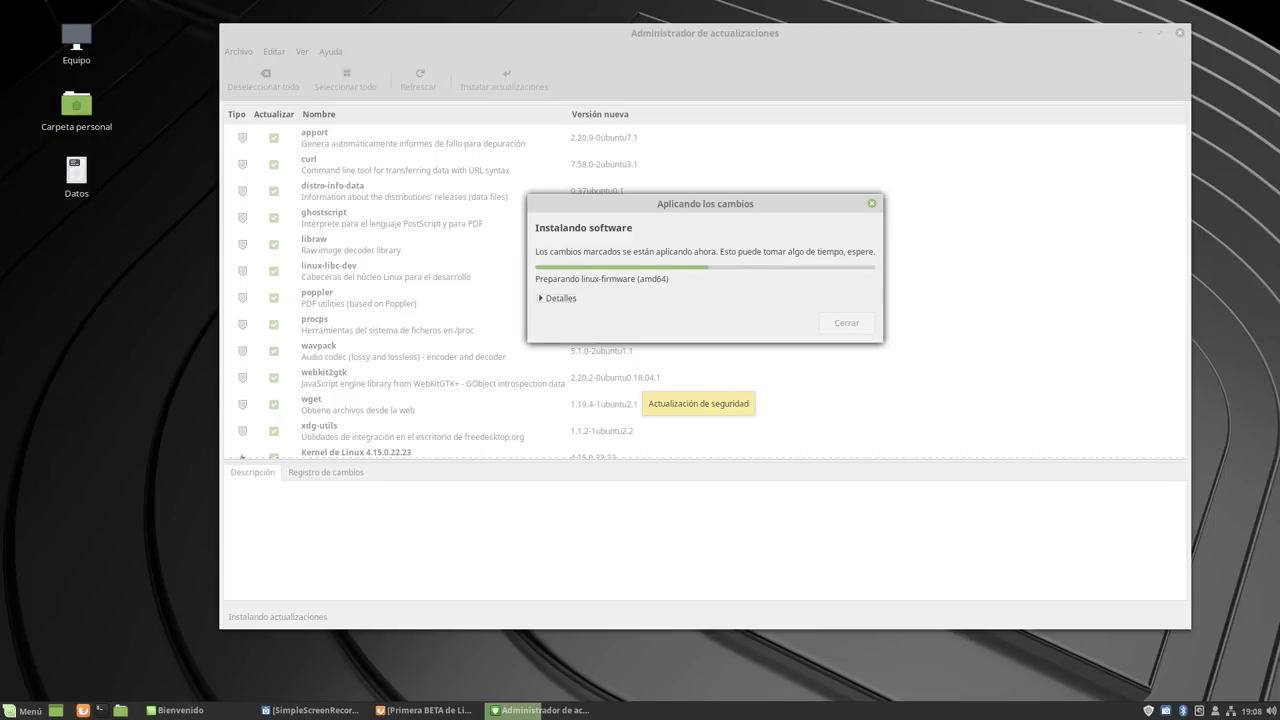
click(540, 299)
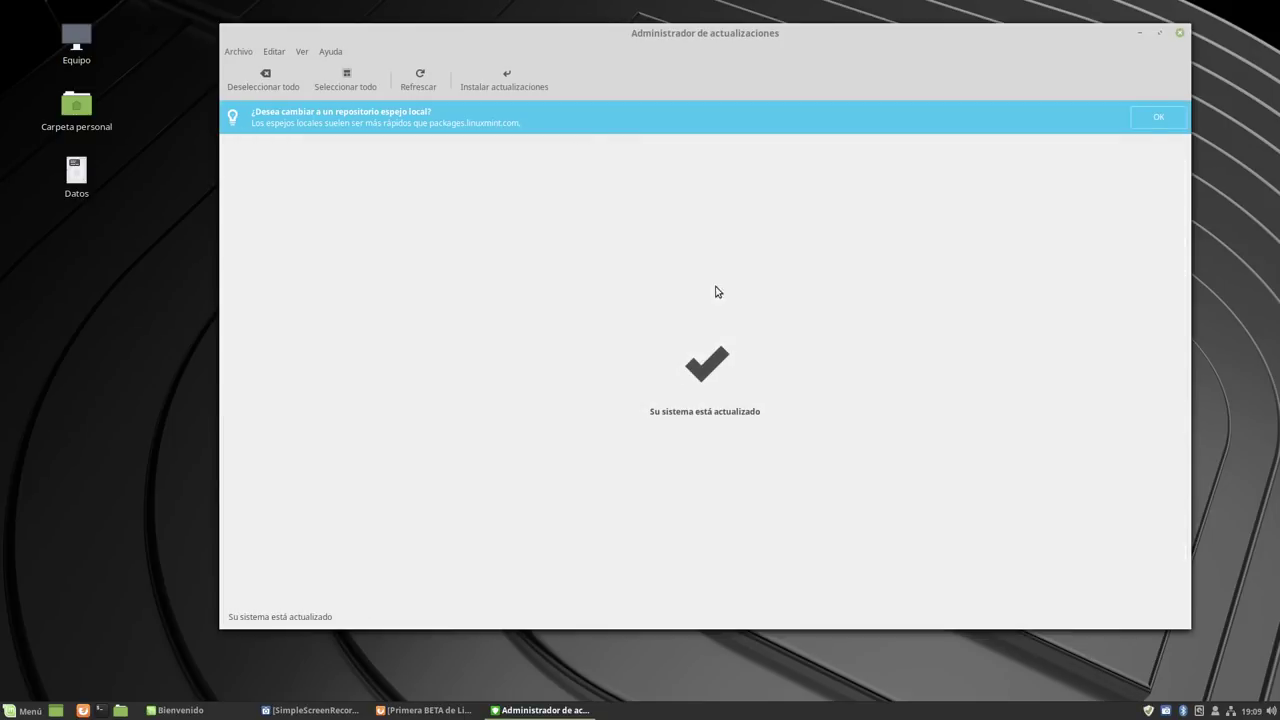
Open Software Sources from Update Manager's mirror suggestion, authenticating with the admin password.
drag(760, 37, 702, 29)
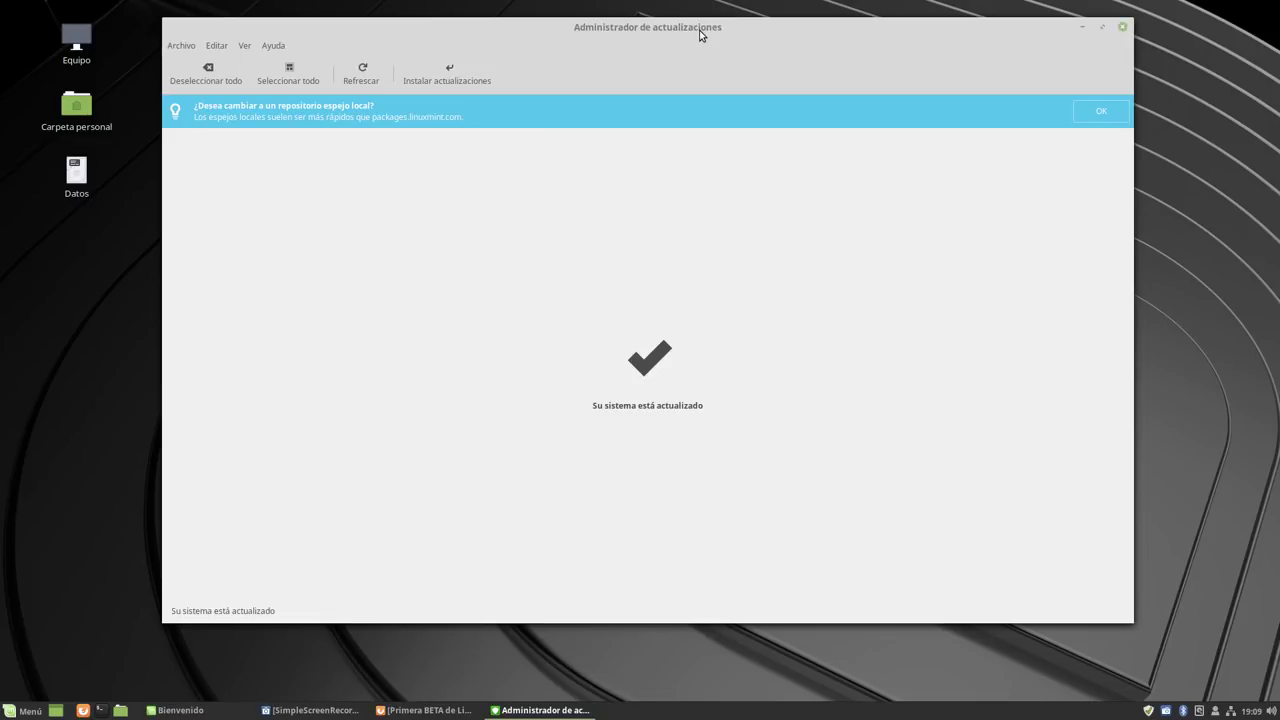
click(1081, 119)
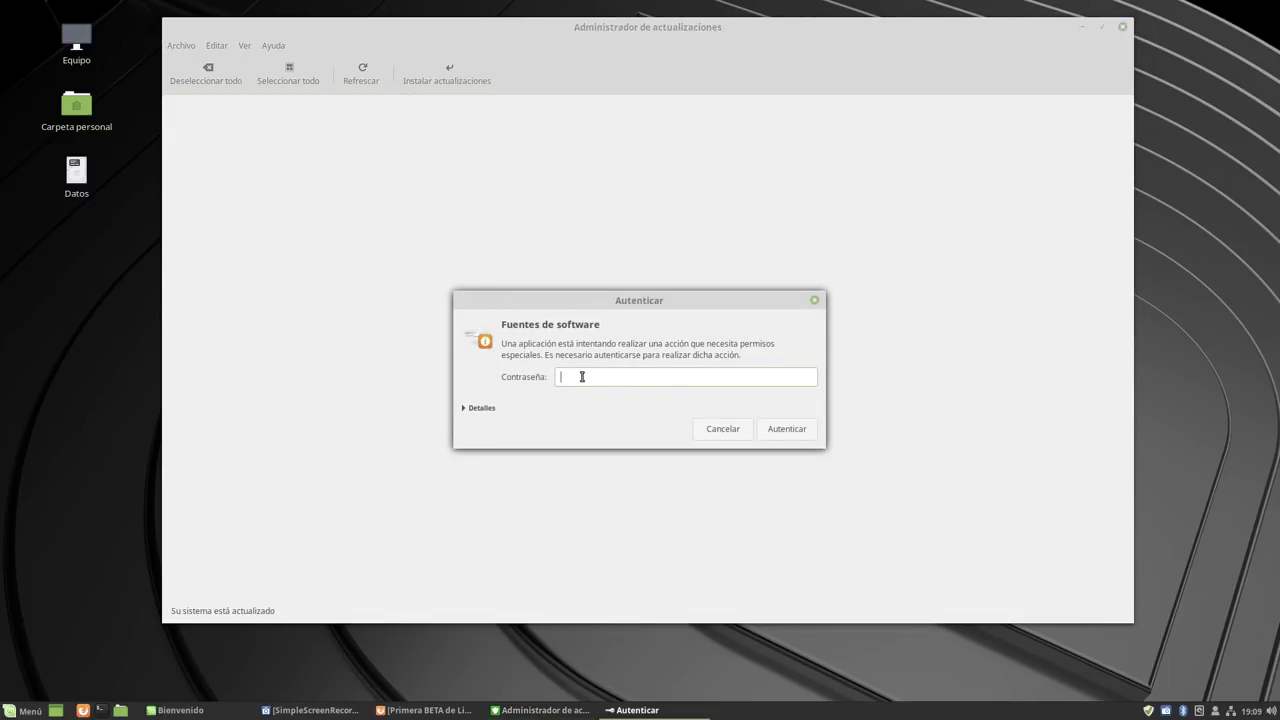
text(a******)
key(Return)
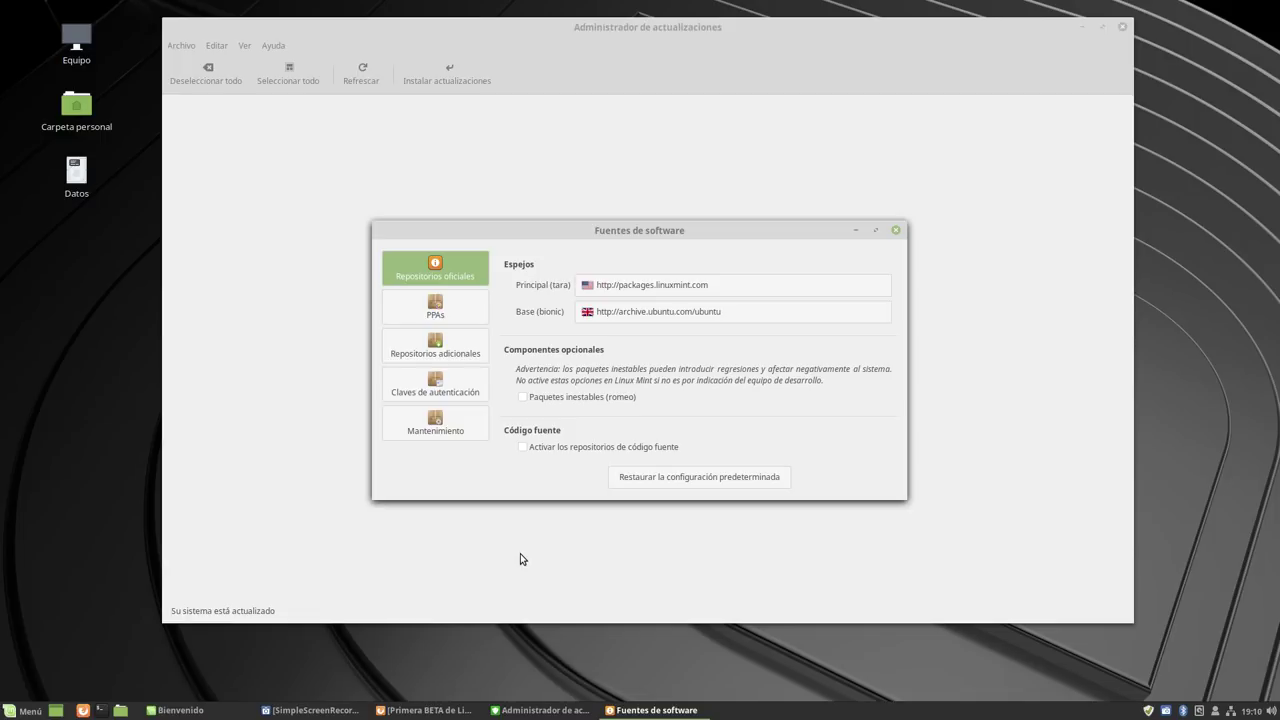
Review the PPAs, additional repositories, authentication keys, maintenance and official mirrors, then close Software Sources.
click(445, 319)
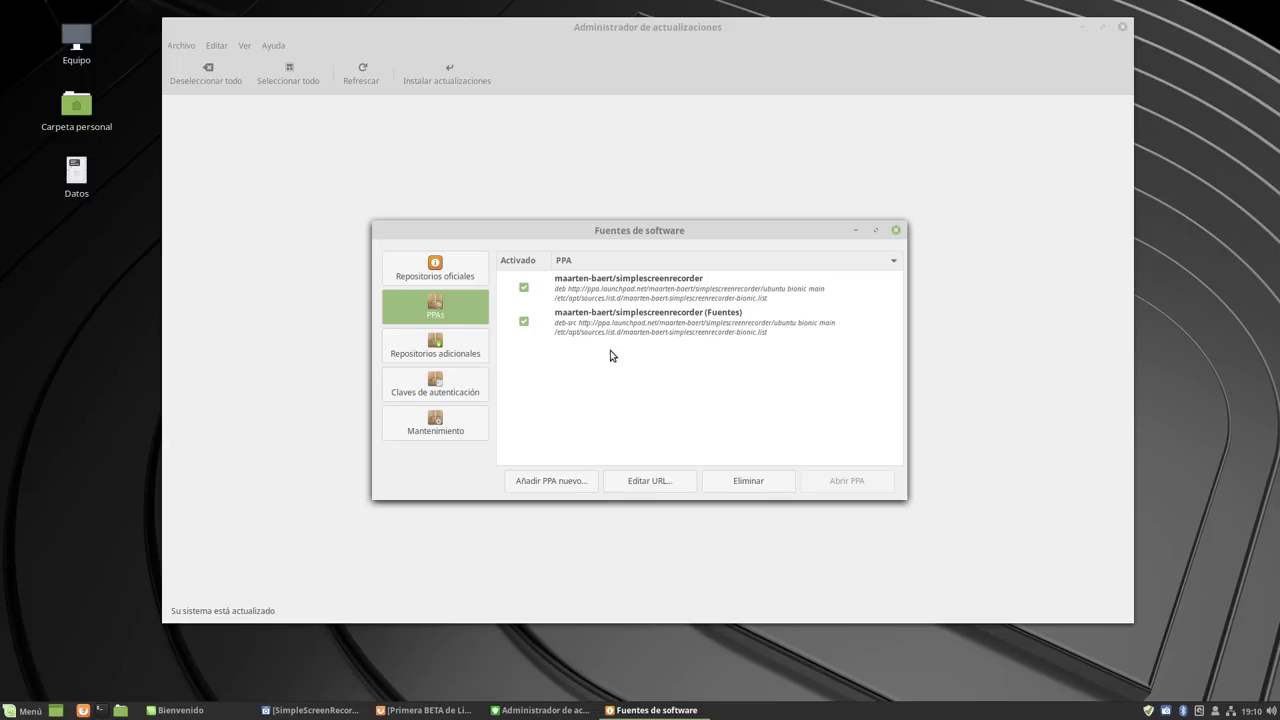
click(455, 349)
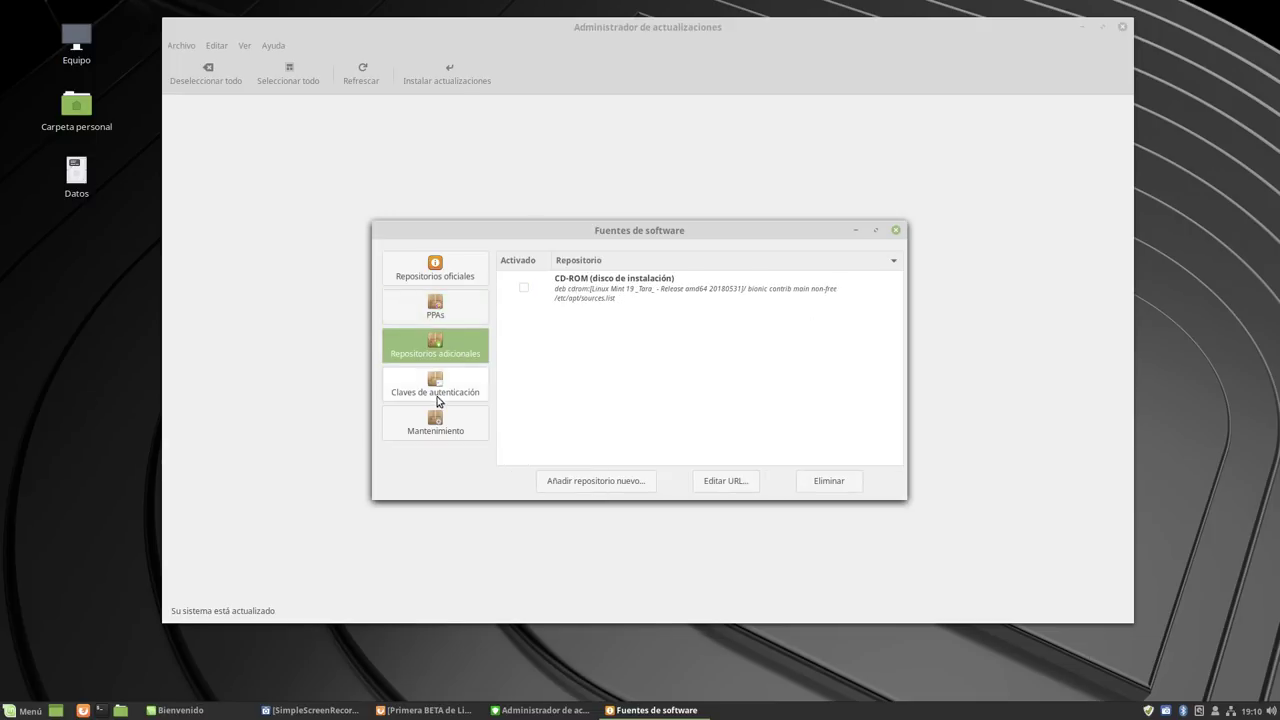
click(436, 392)
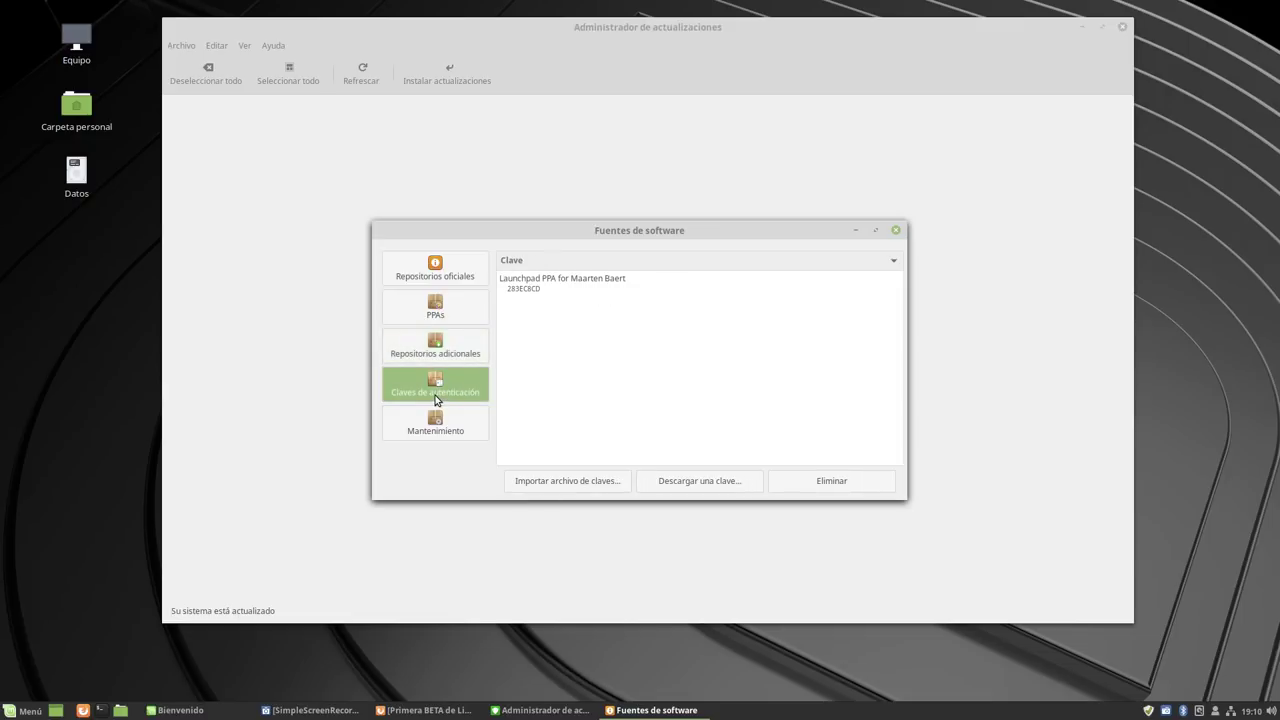
click(448, 434)
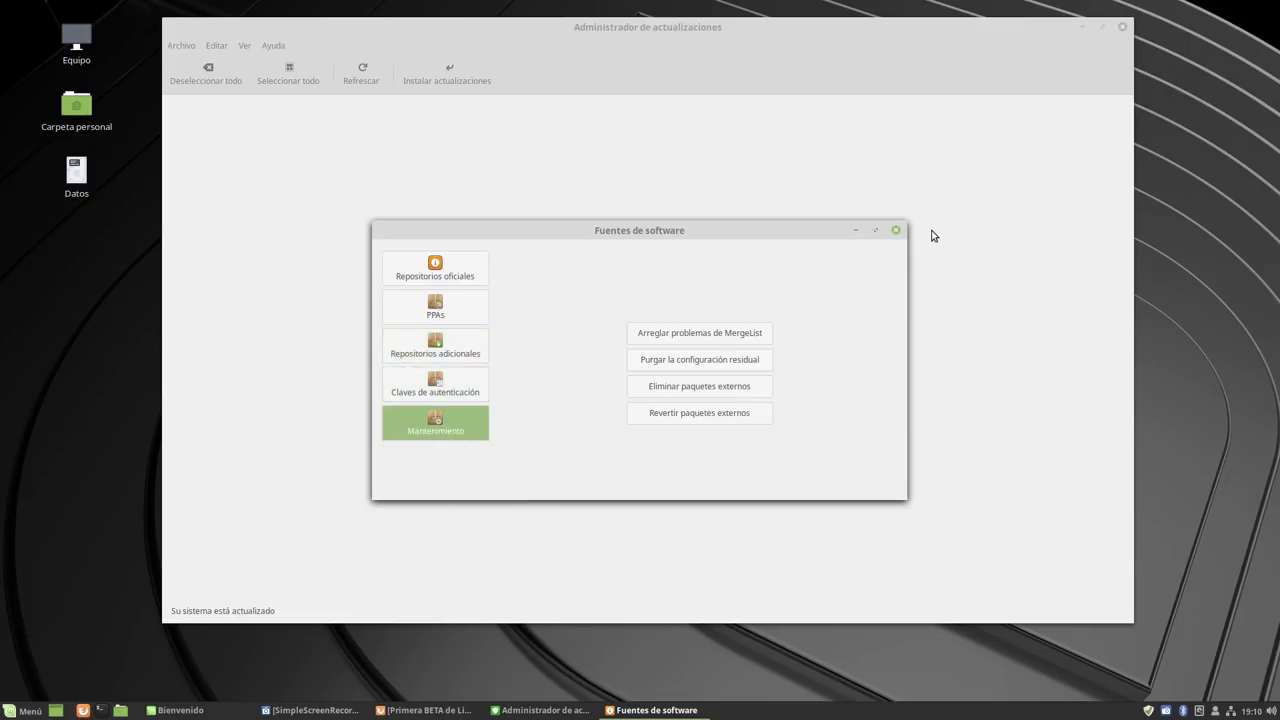
click(449, 280)
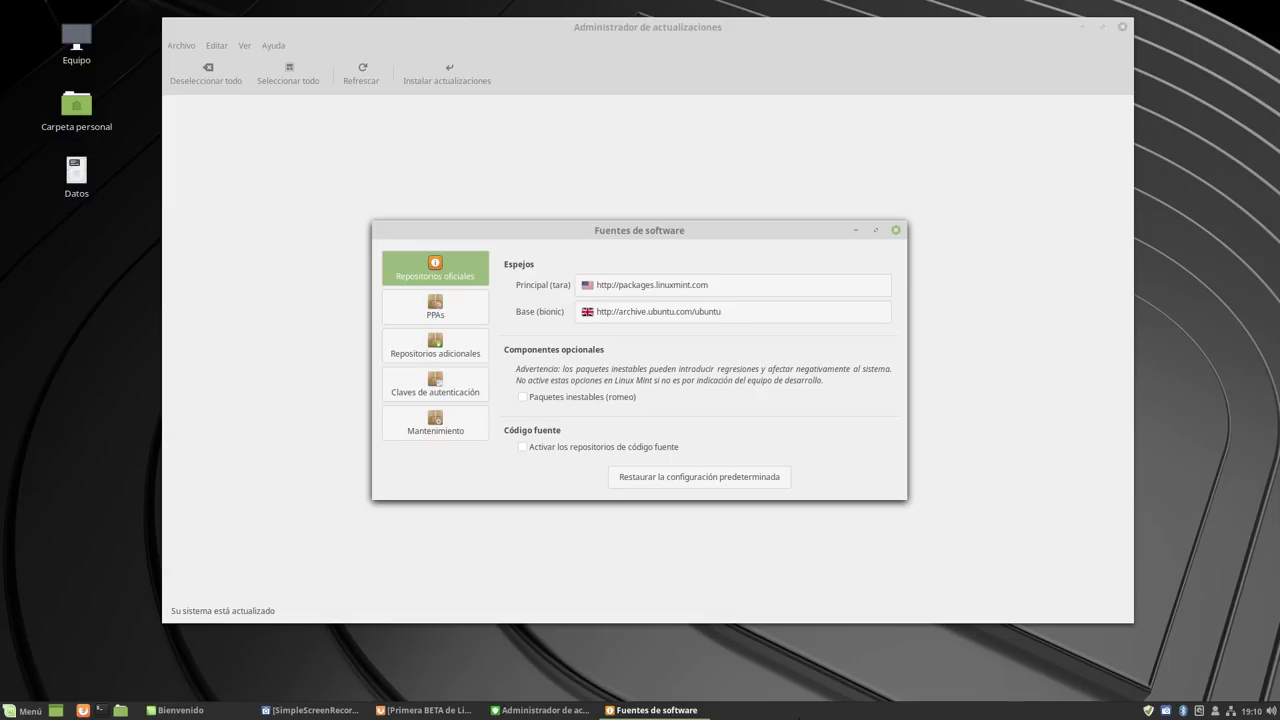
click(895, 230)
click(221, 49)
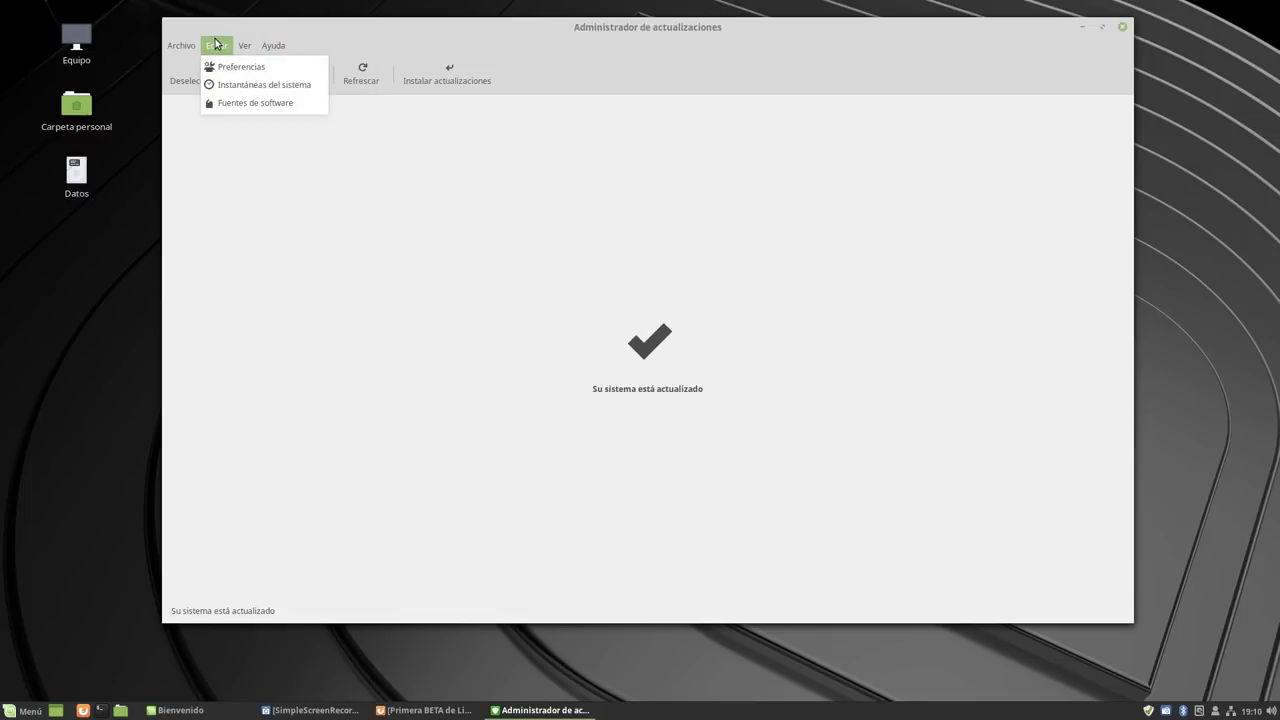
click(224, 68)
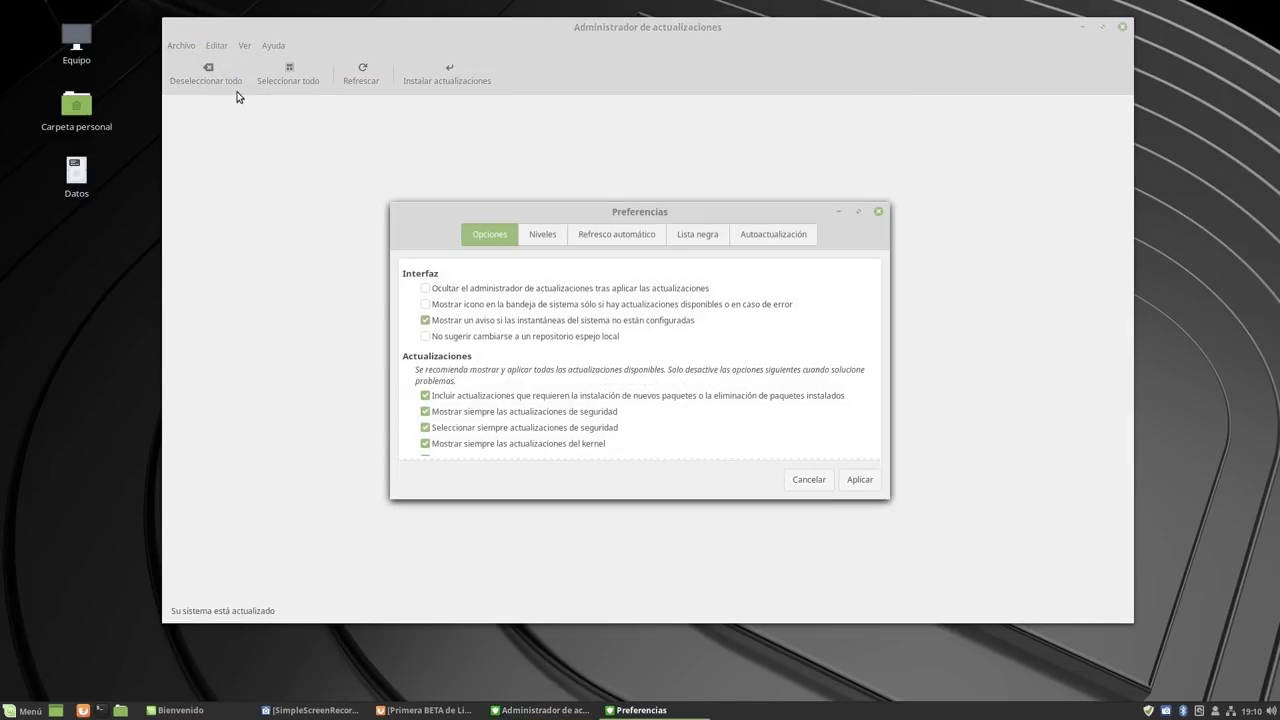
click(539, 235)
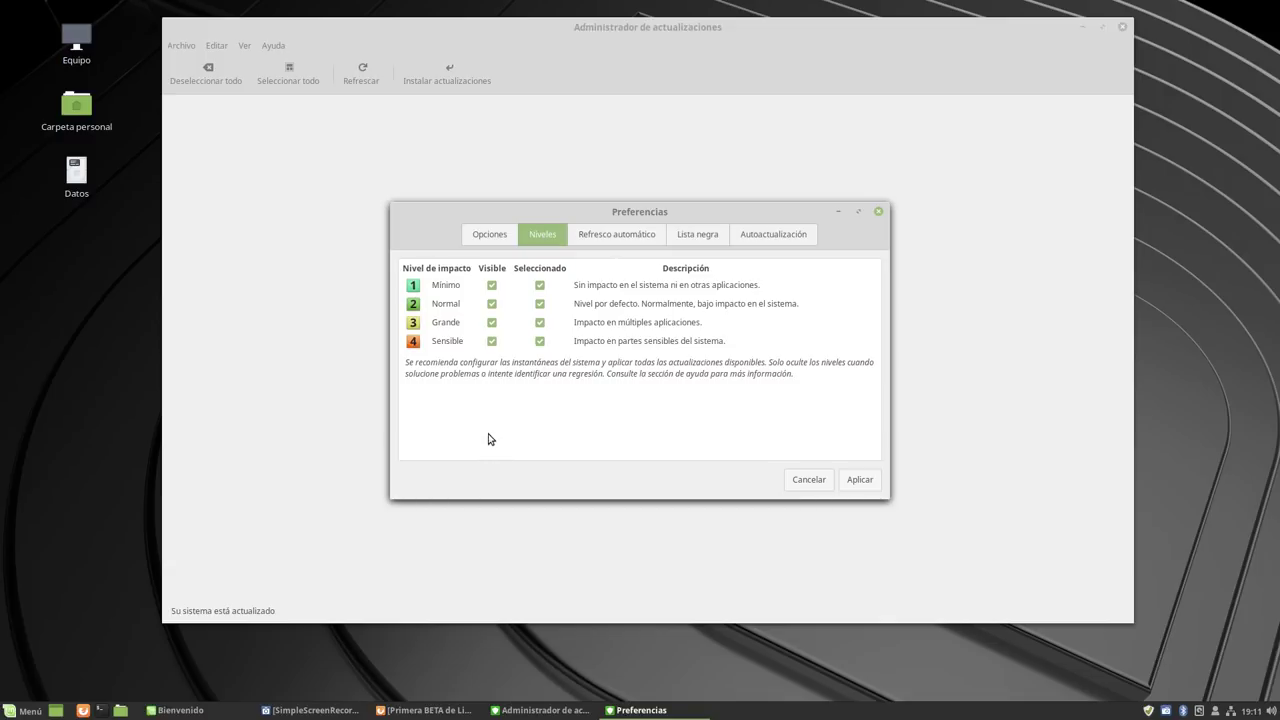
click(494, 236)
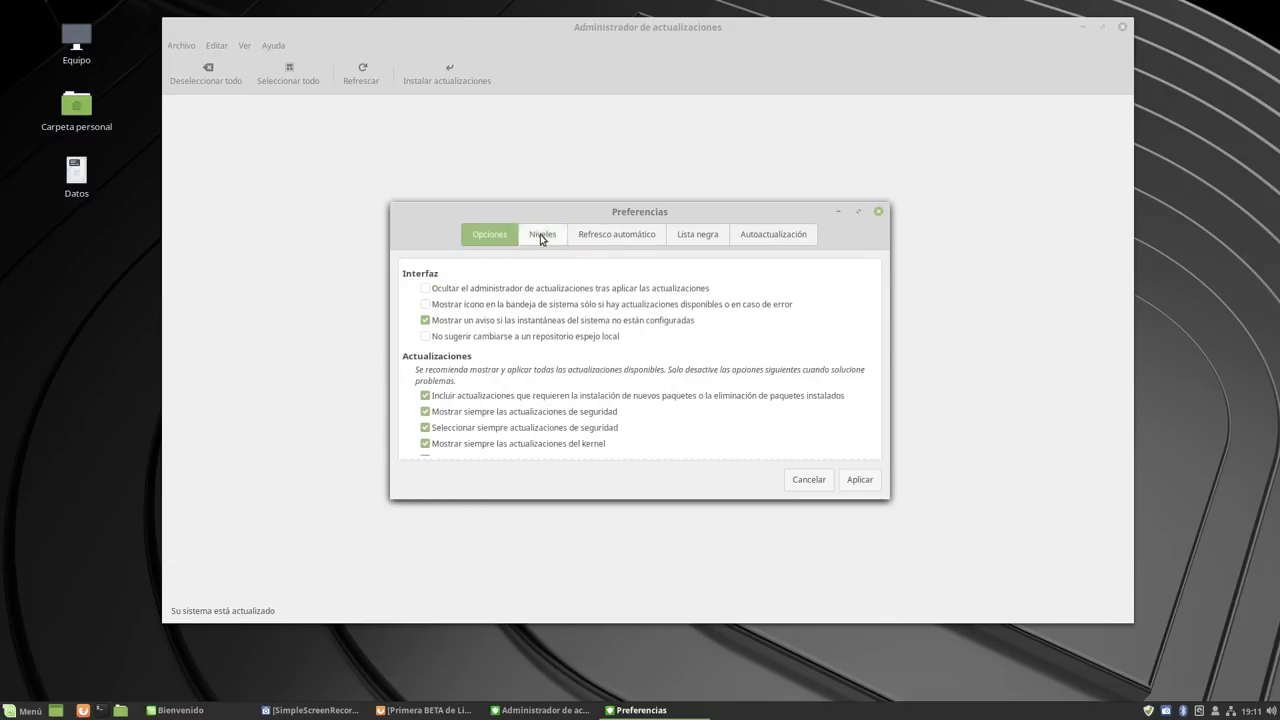
click(608, 237)
click(693, 238)
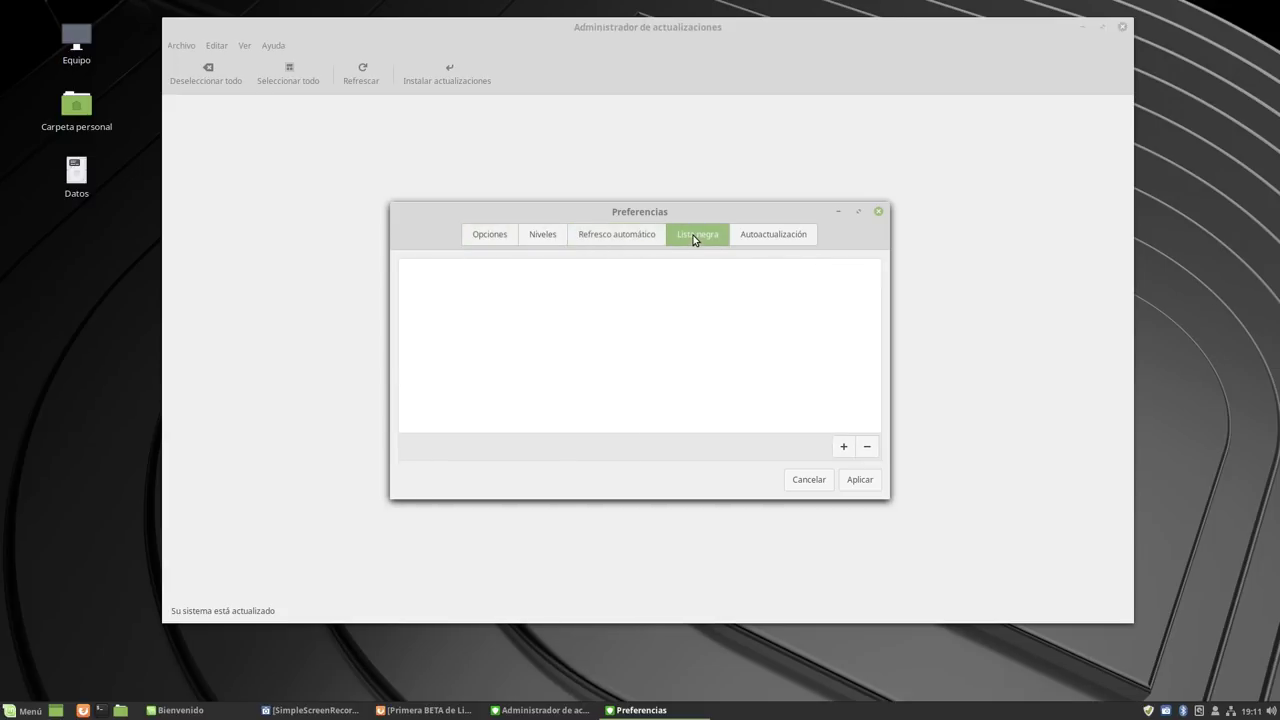
click(754, 236)
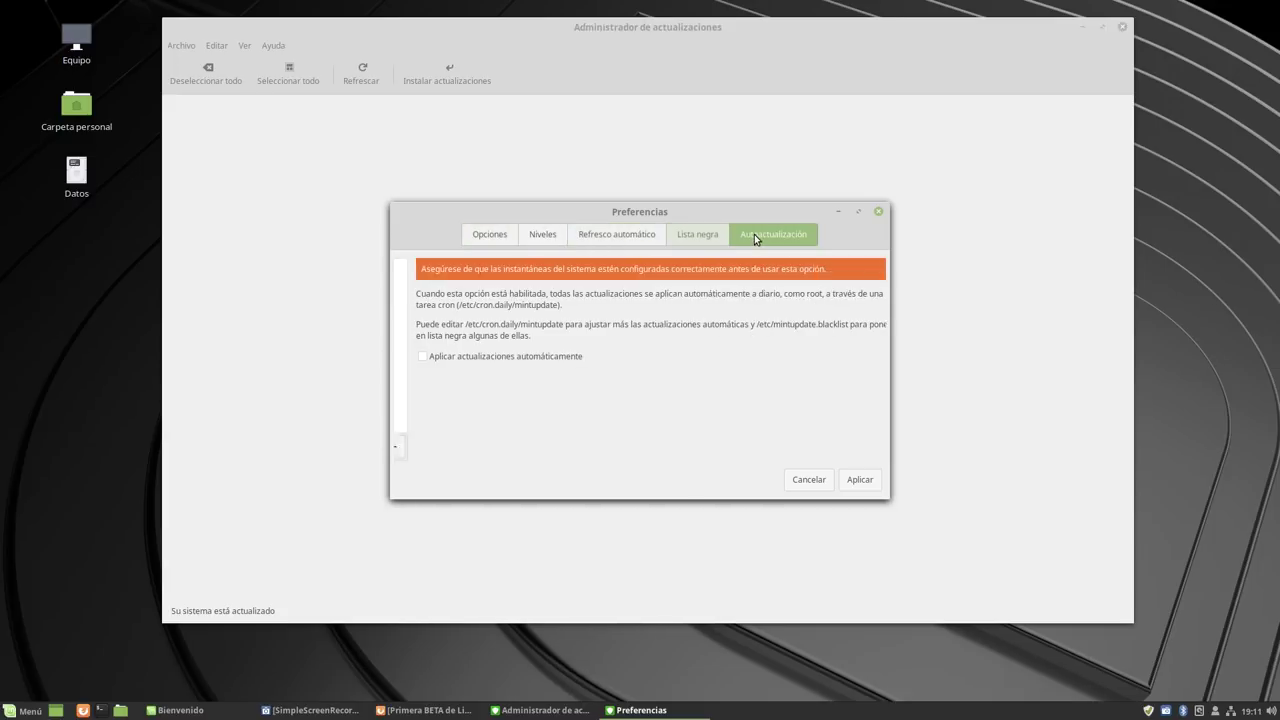
click(809, 480)
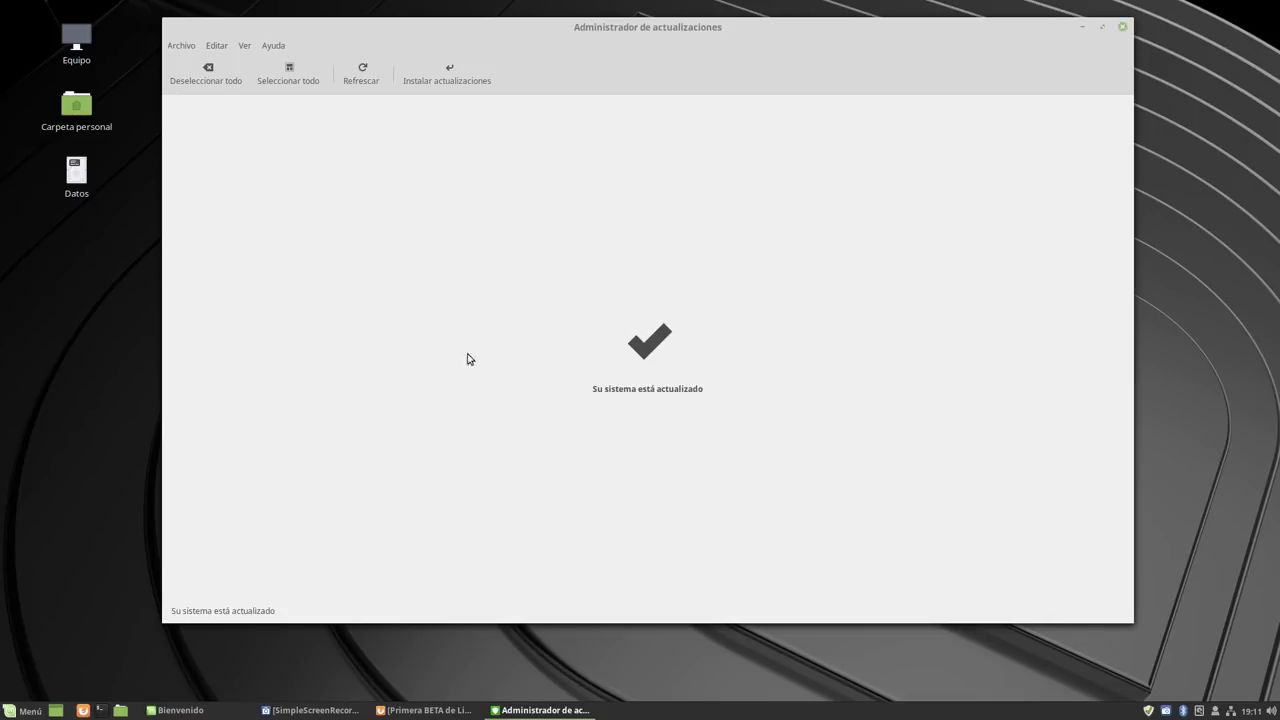
Close Update Manager and open the Documentation section's new features page, then dismiss the browser.
click(1122, 27)
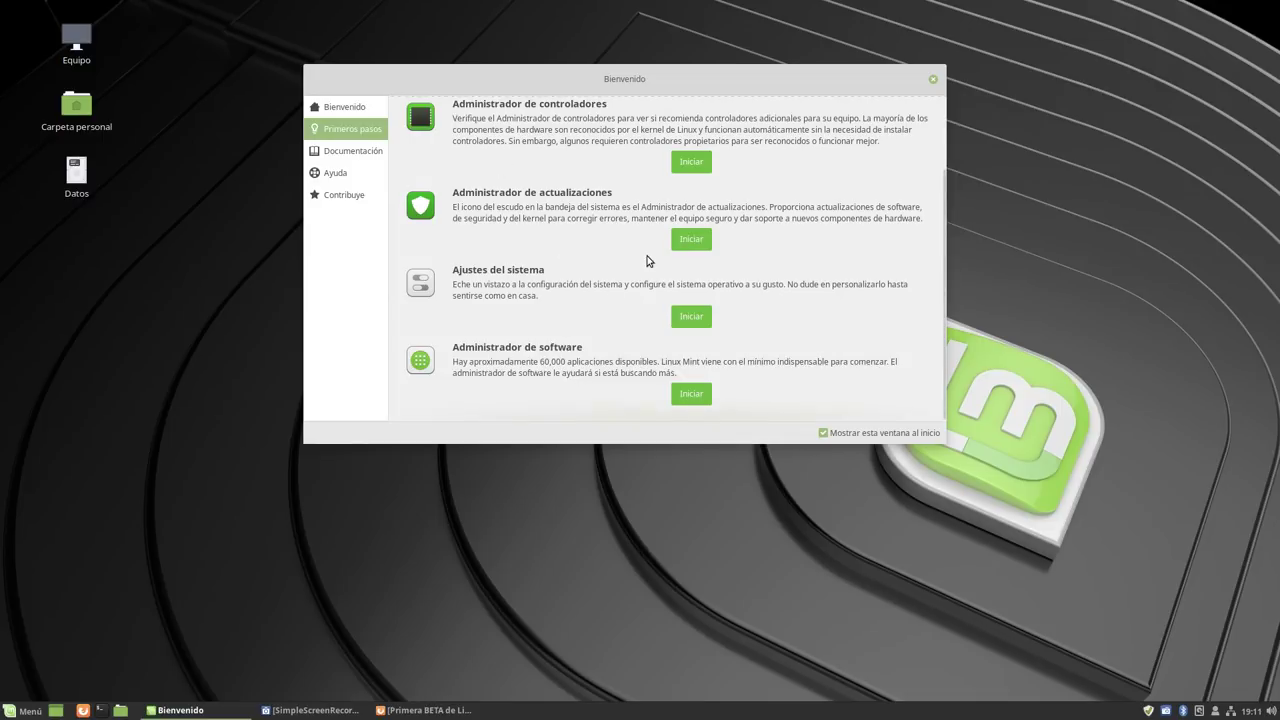
scroll(591, 298, up, 2)
click(351, 150)
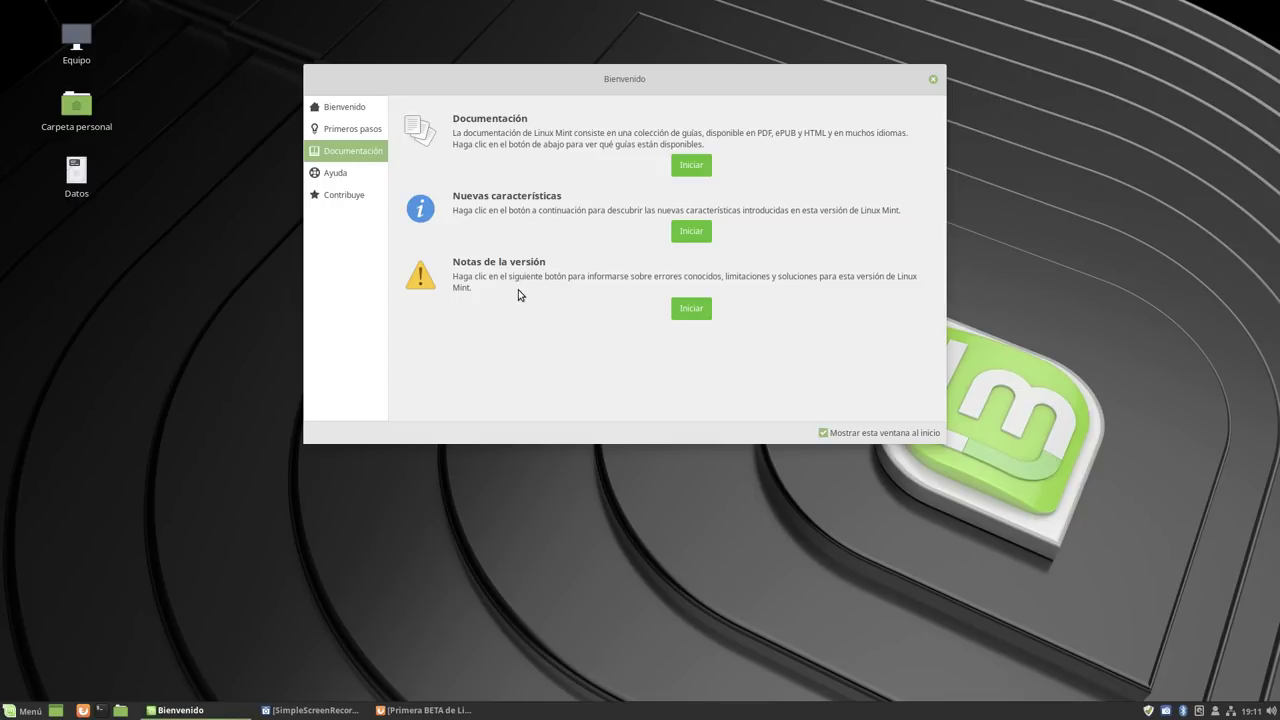
click(696, 236)
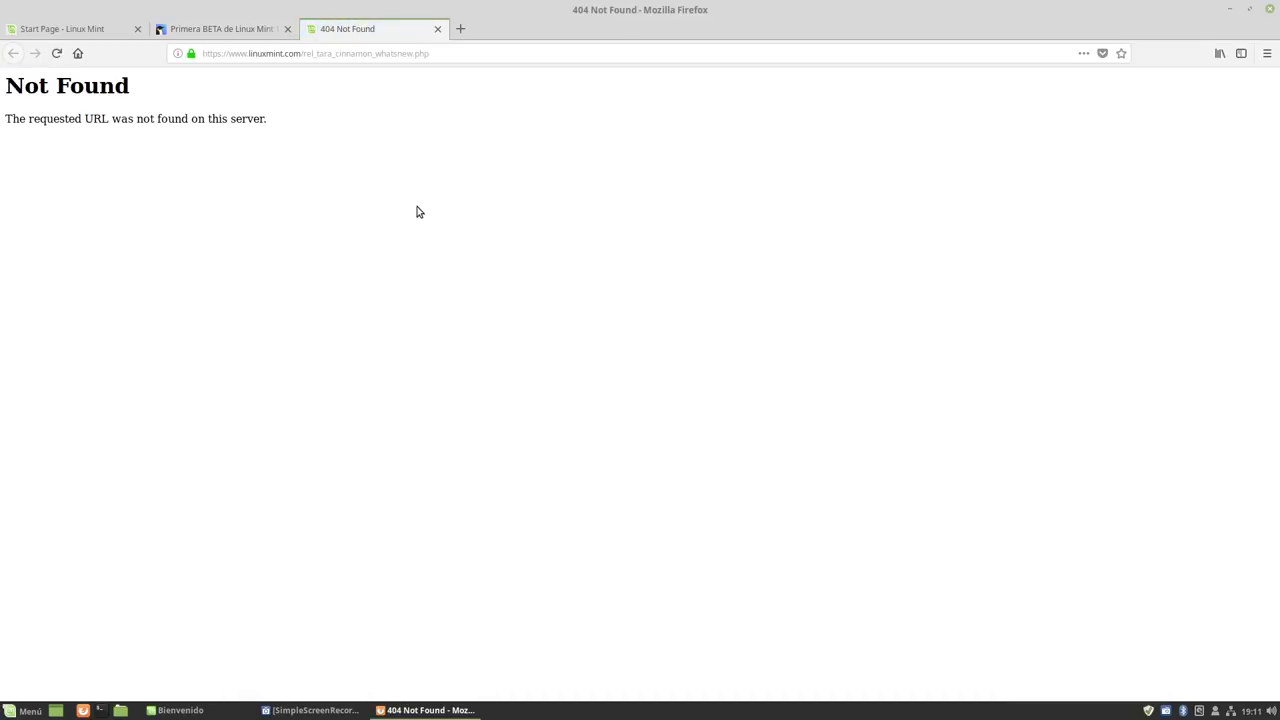
click(437, 29)
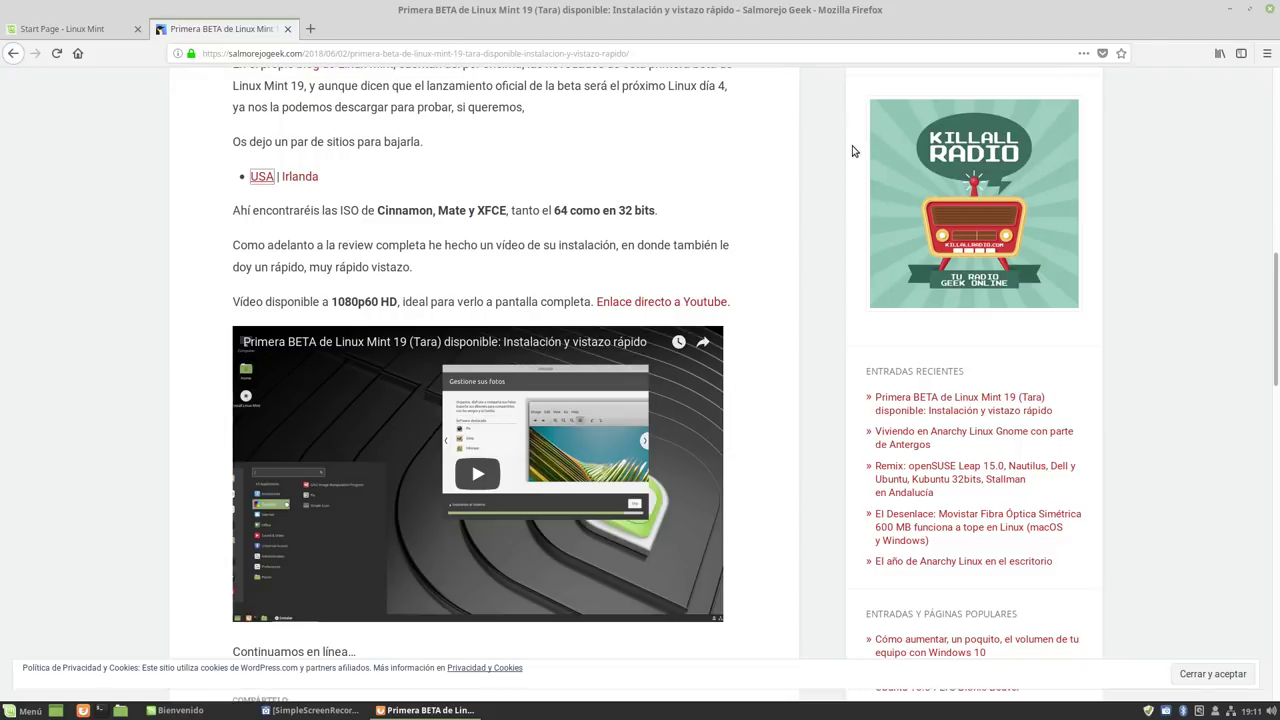
click(1231, 9)
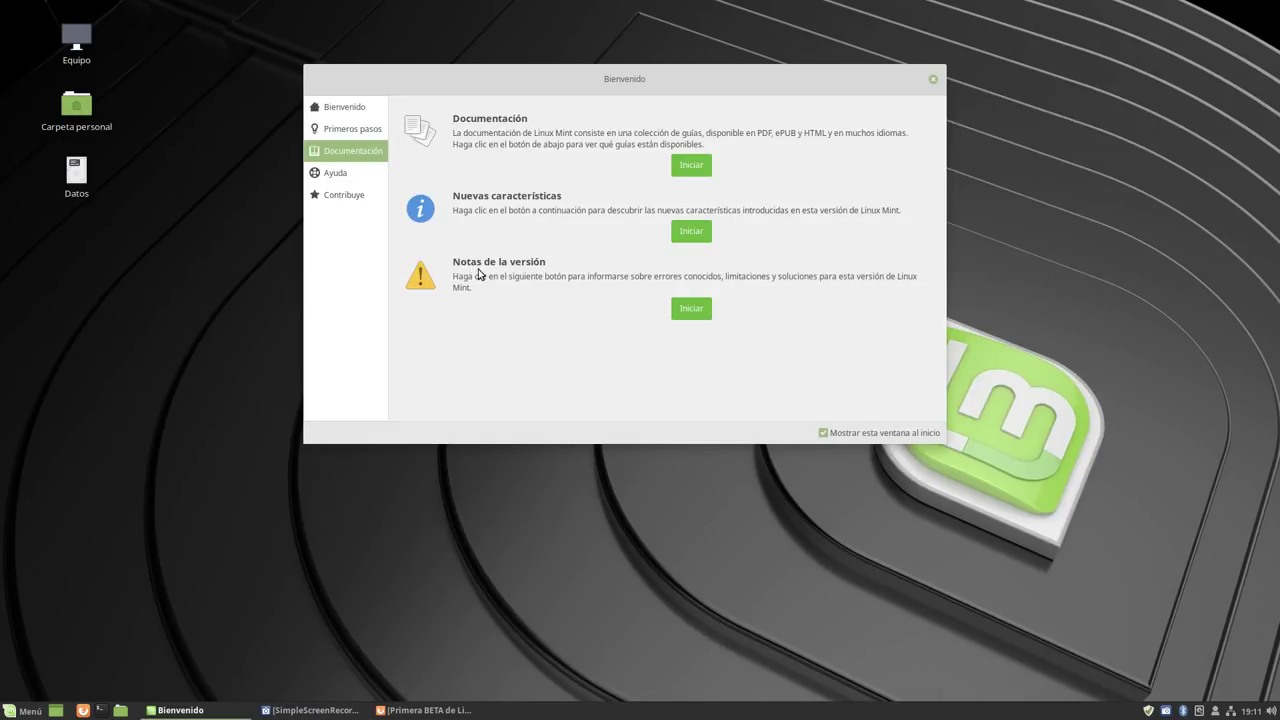
Visit the Help and Contribute sections and check the Get Involved web page.
click(347, 176)
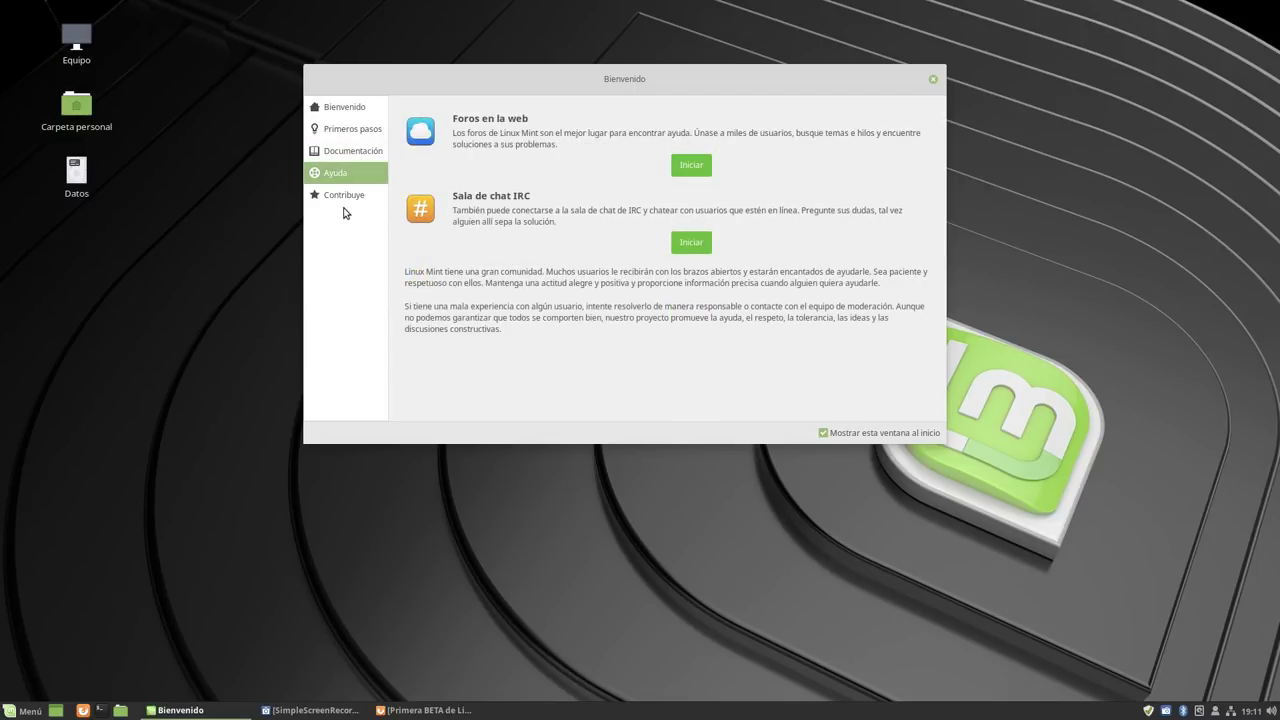
click(347, 198)
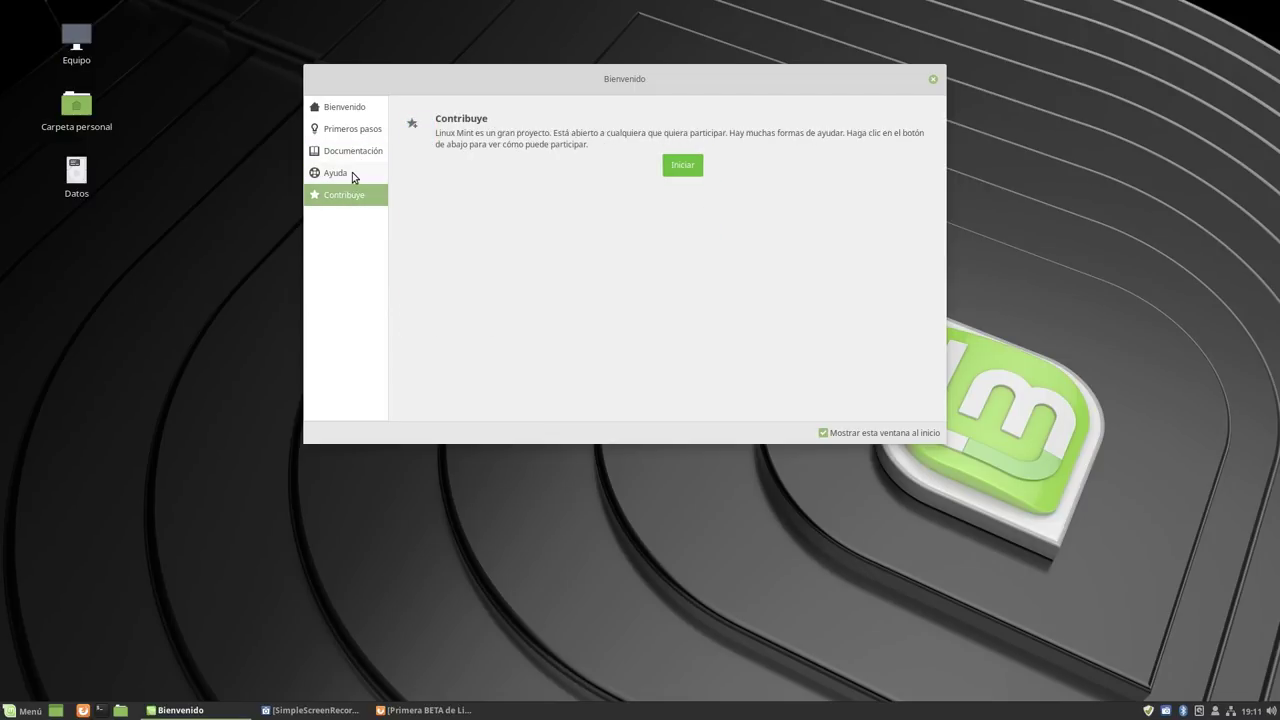
click(682, 165)
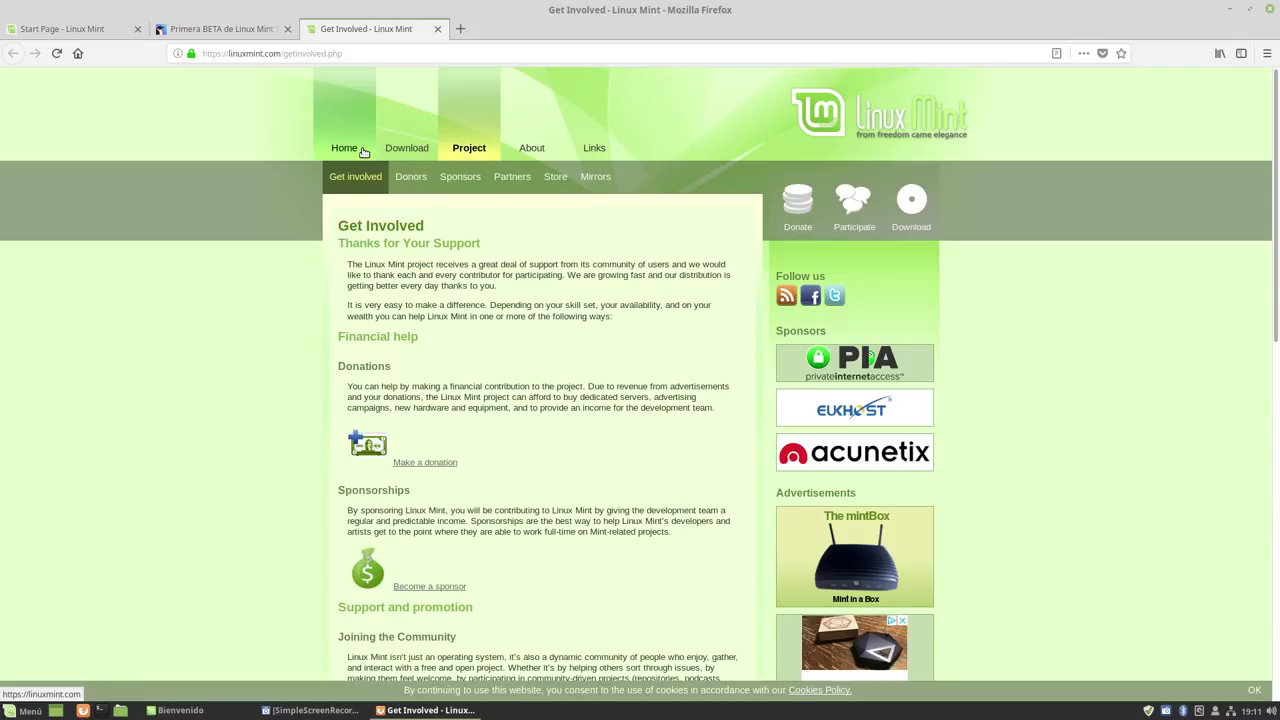
click(437, 30)
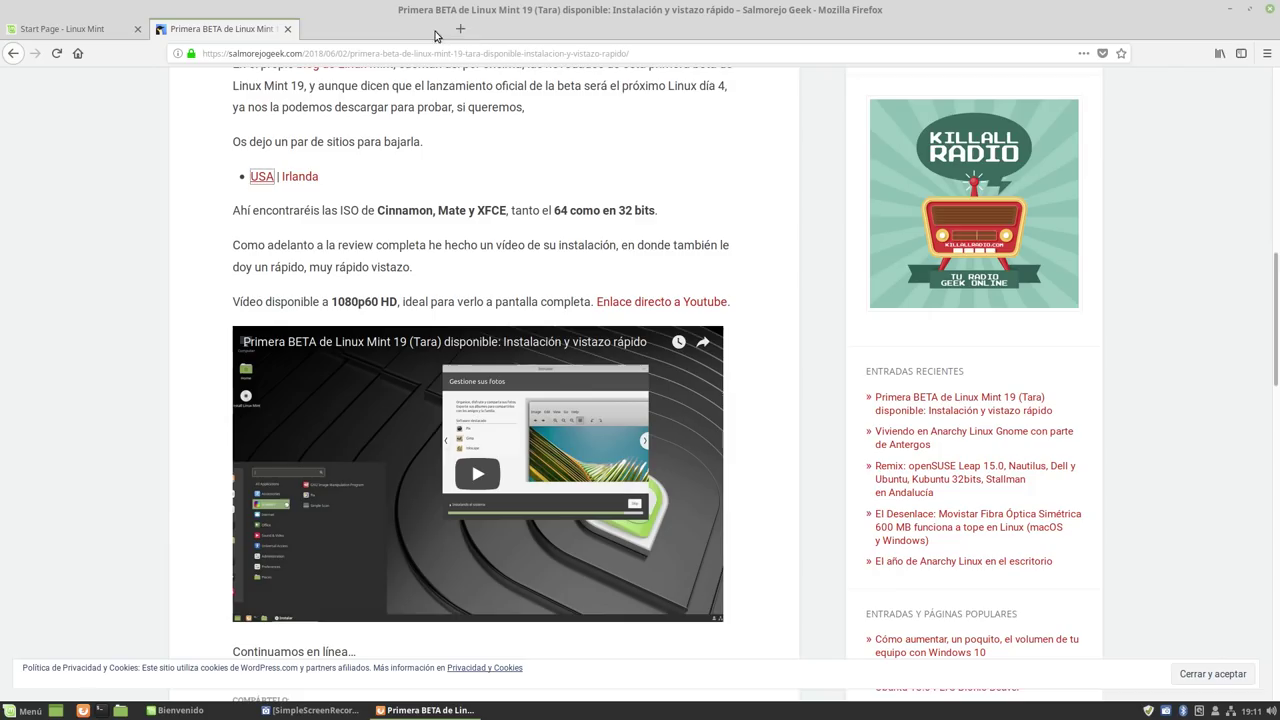
click(1229, 9)
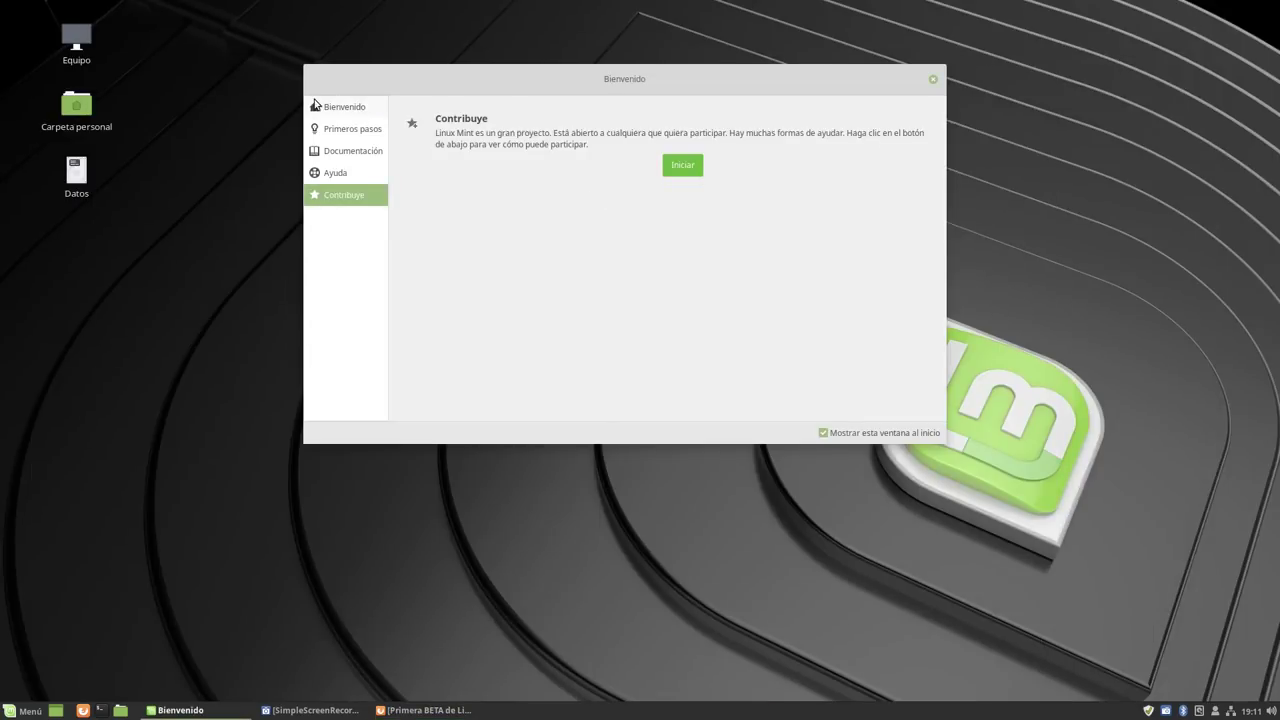
Click through the Bienvenido, first steps, documentation, help and contribute sections of the welcome window.
click(346, 108)
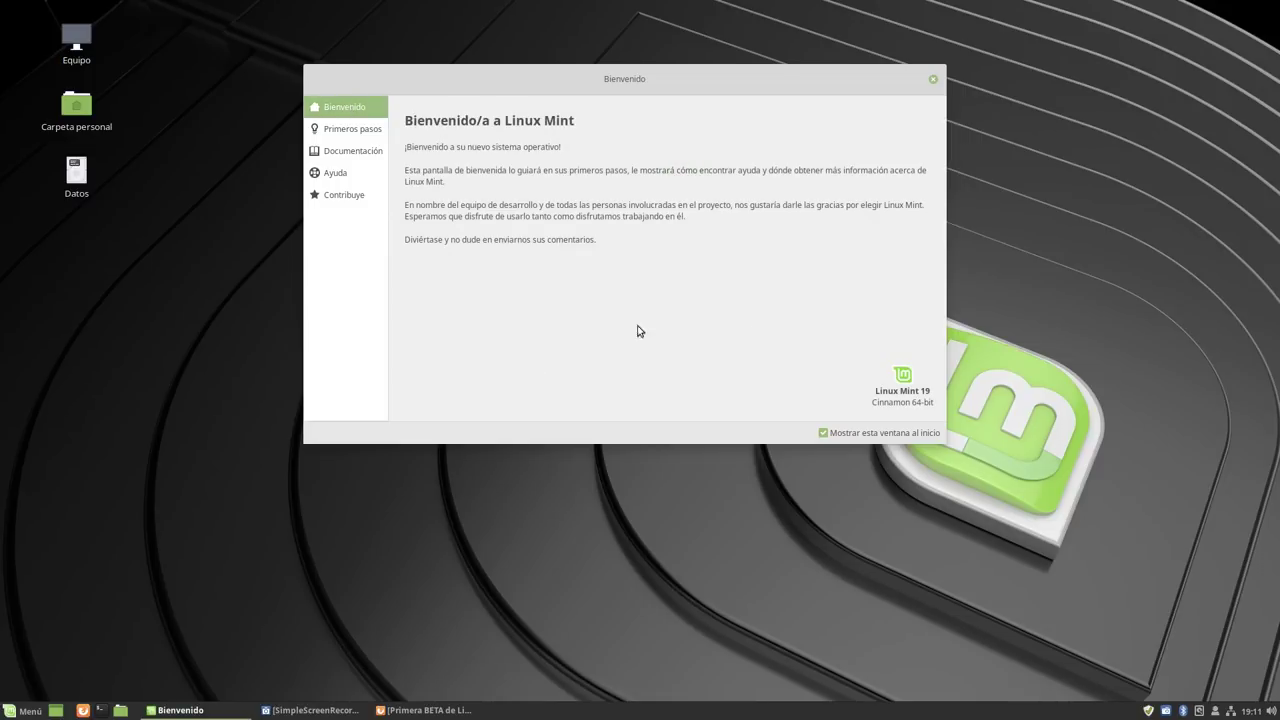
click(362, 129)
click(330, 150)
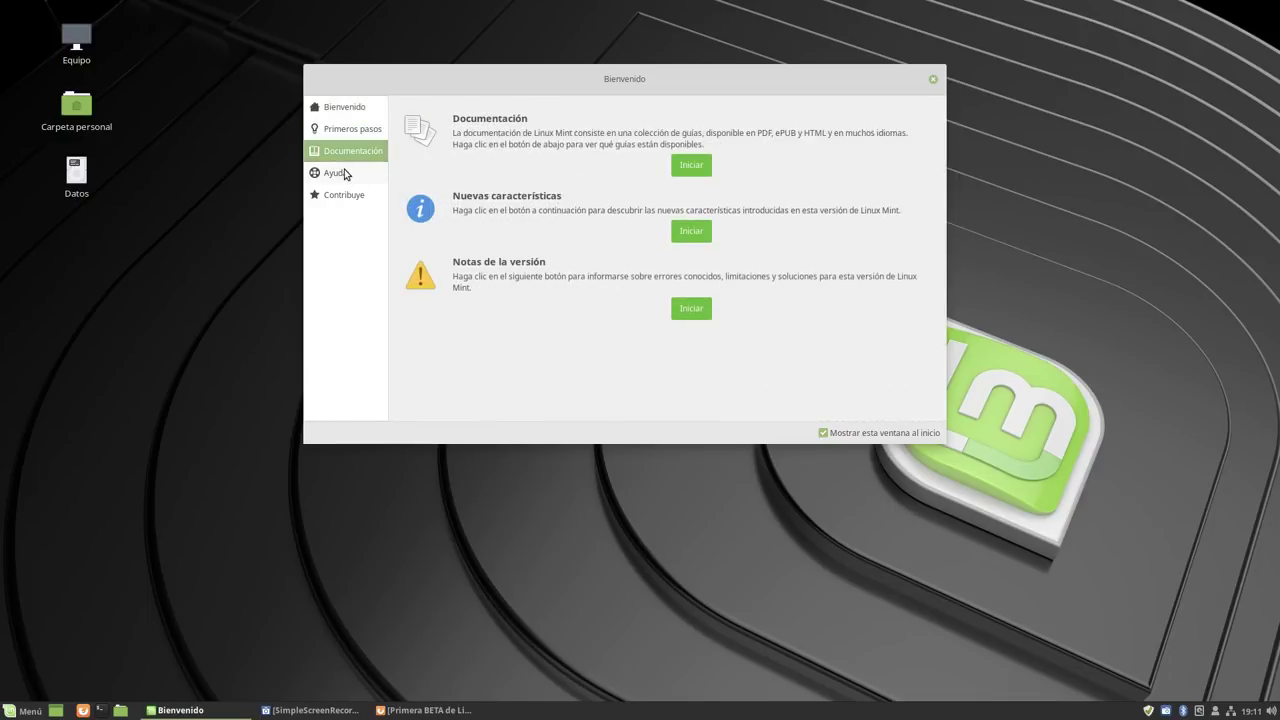
click(338, 172)
click(340, 196)
click(356, 107)
click(357, 129)
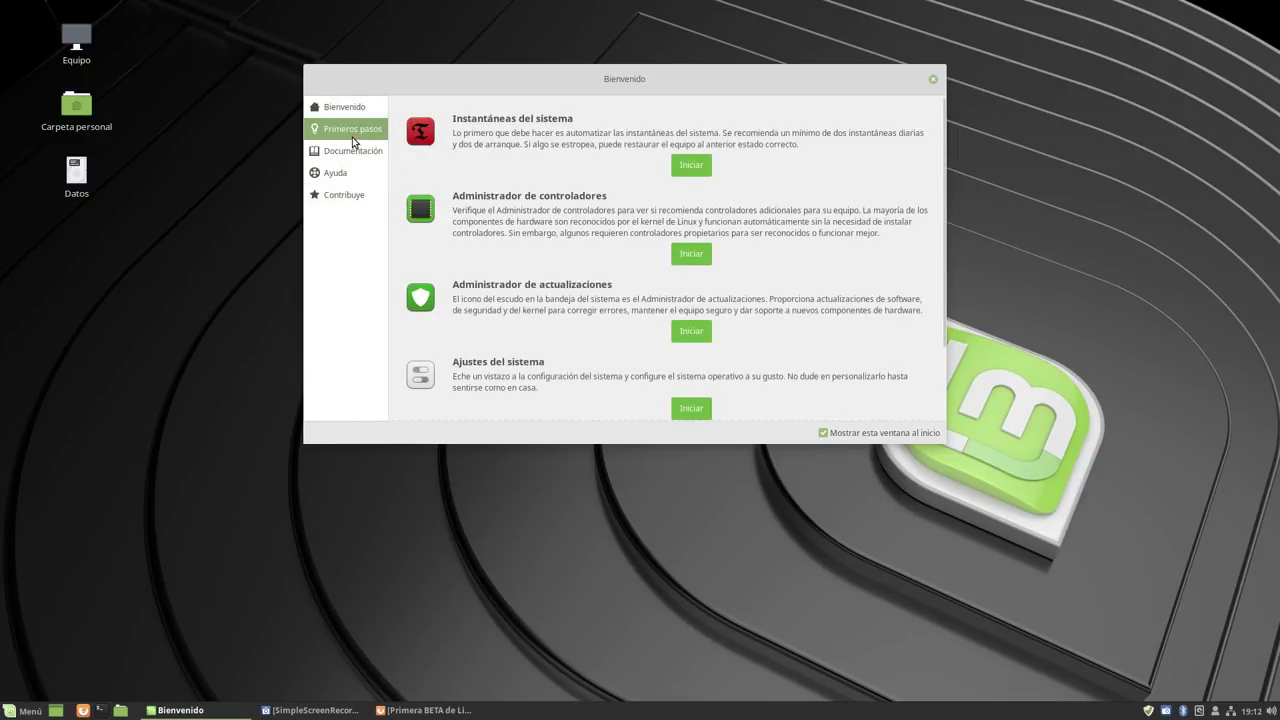
click(355, 151)
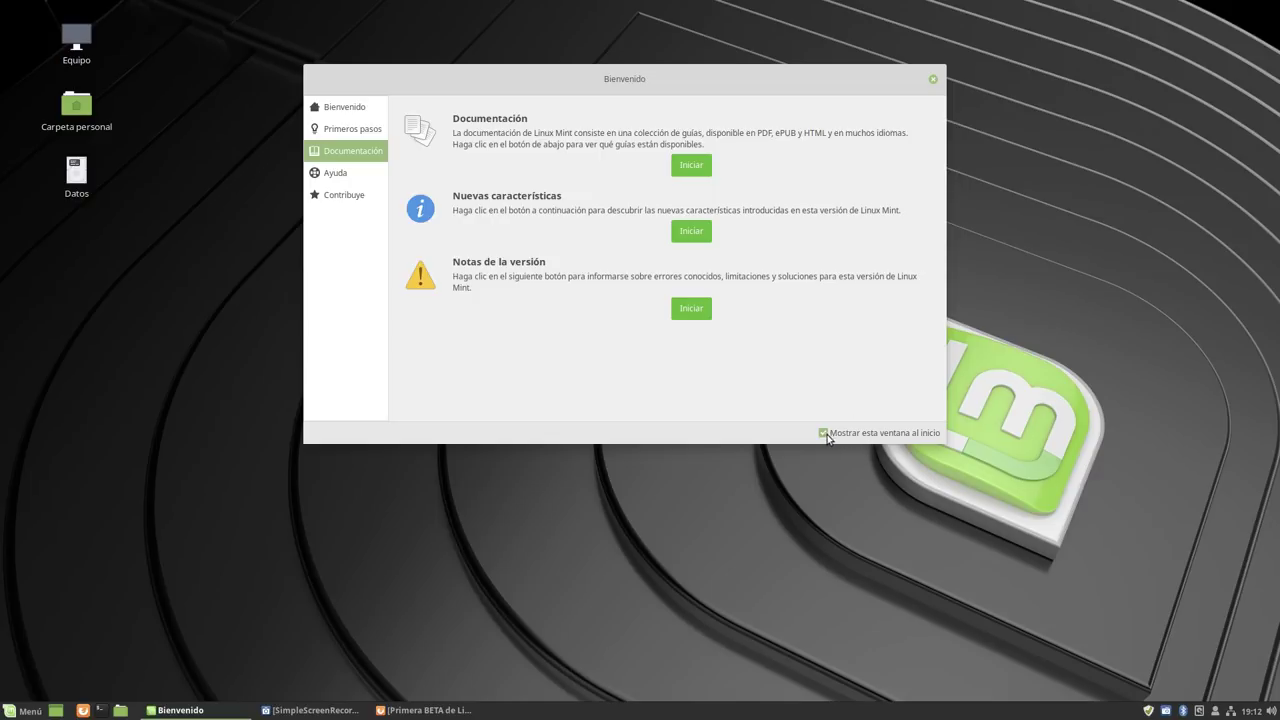
Close the welcome window, then open, enlarge and close the Carpeta personal home folder.
click(933, 79)
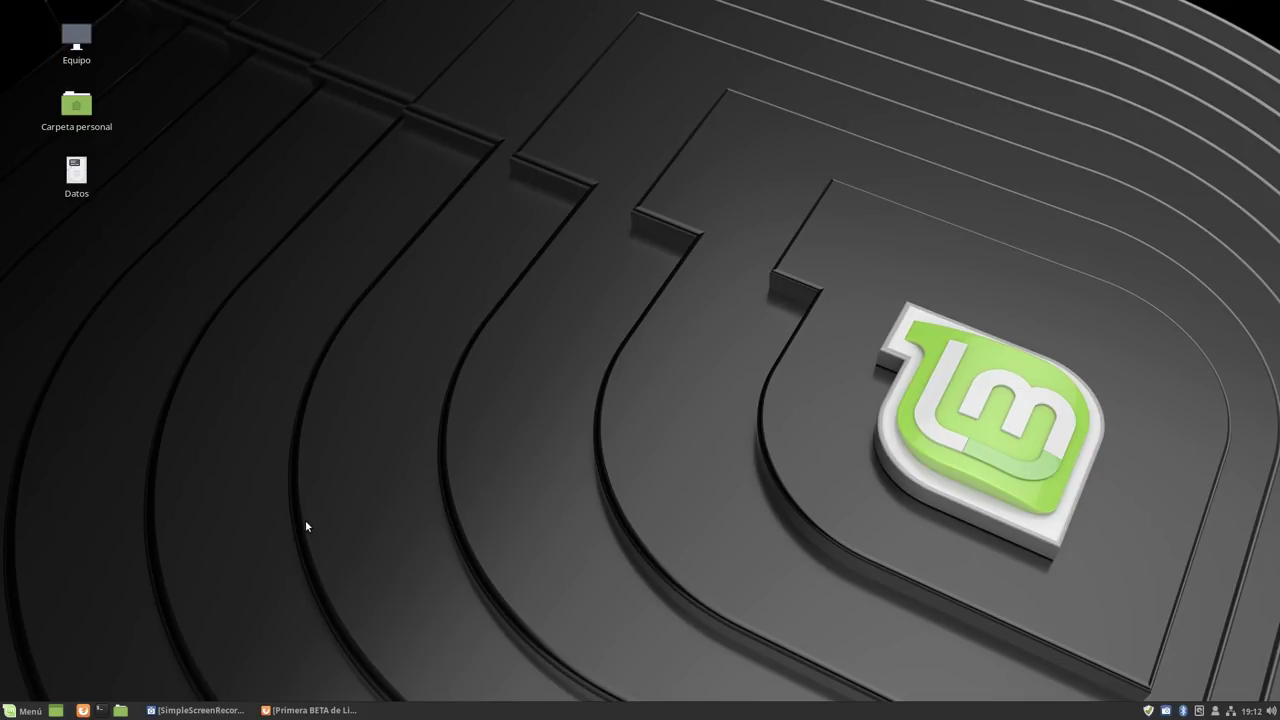
double_click(83, 108)
drag(657, 177, 543, 102)
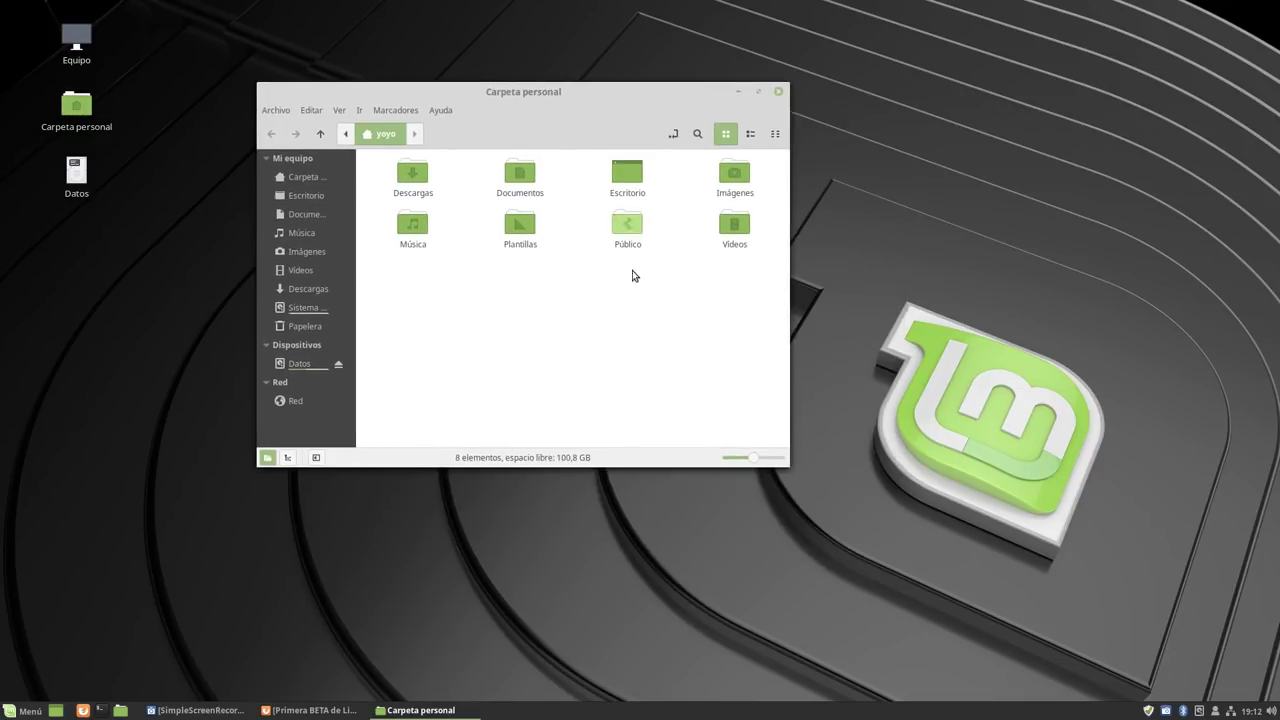
drag(790, 480, 1037, 526)
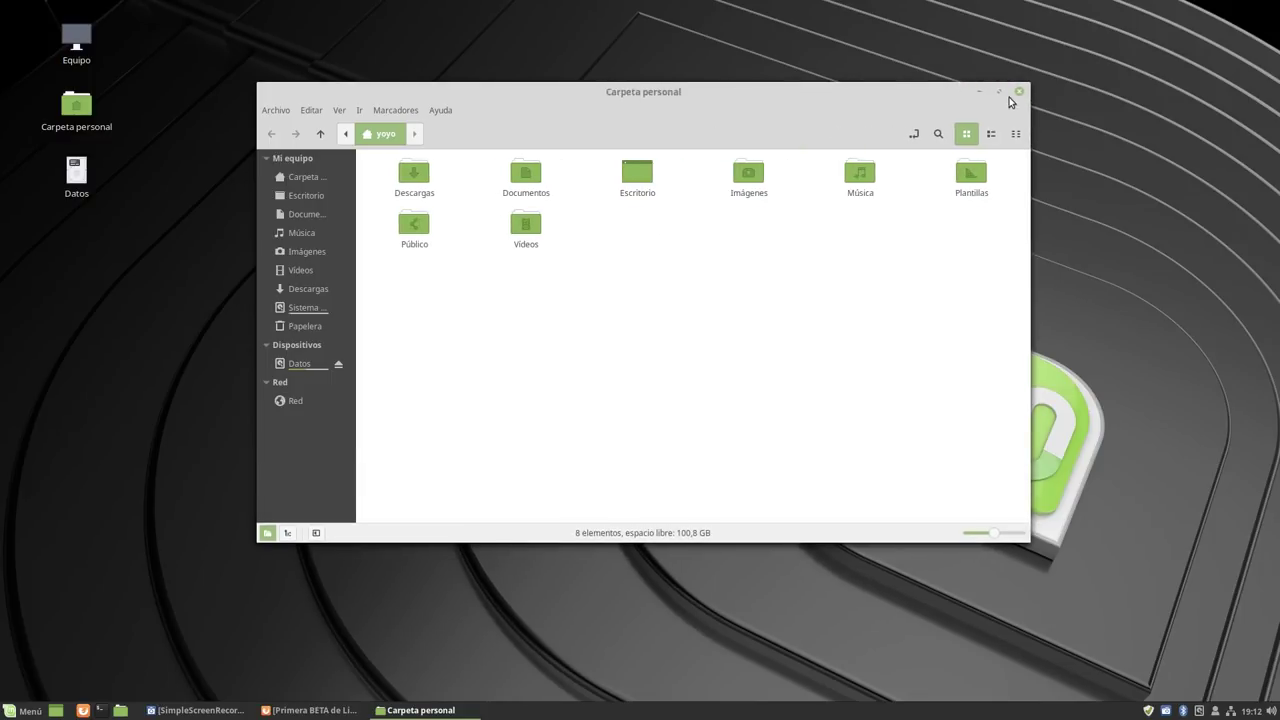
click(1025, 91)
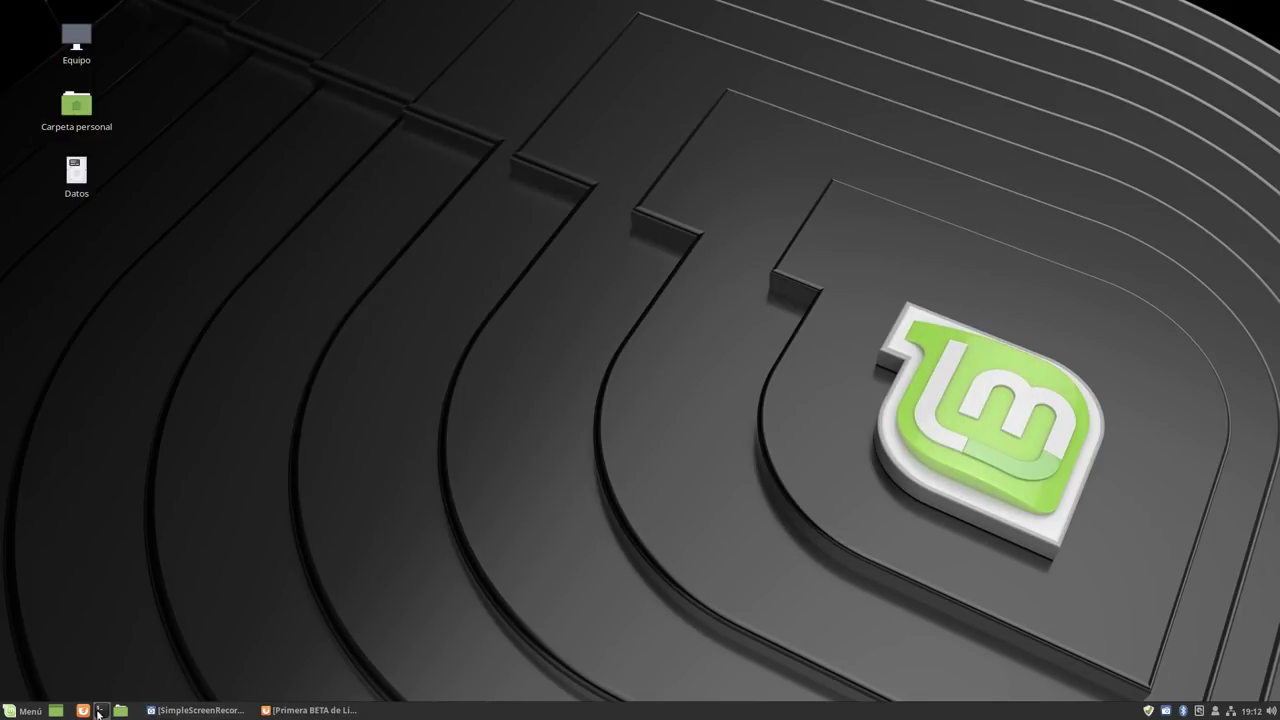
Open a terminal window, maximize it, and close it to leave the bare desktop.
click(101, 710)
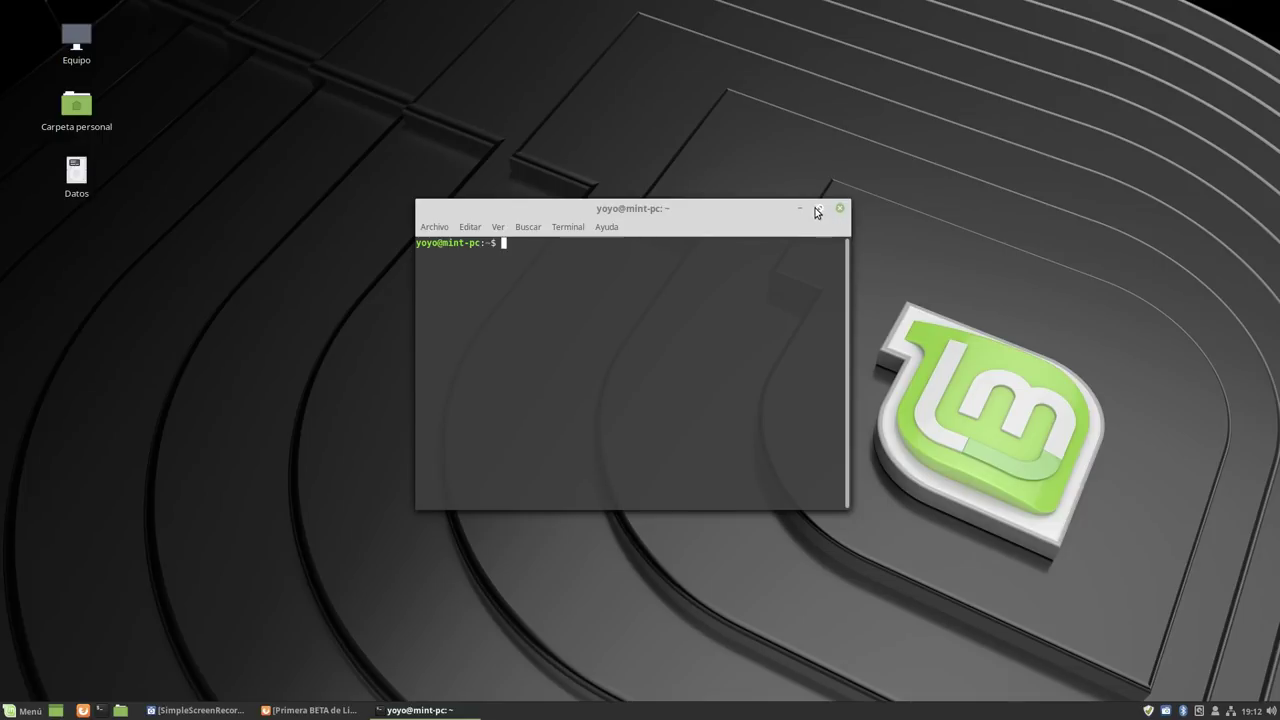
click(823, 207)
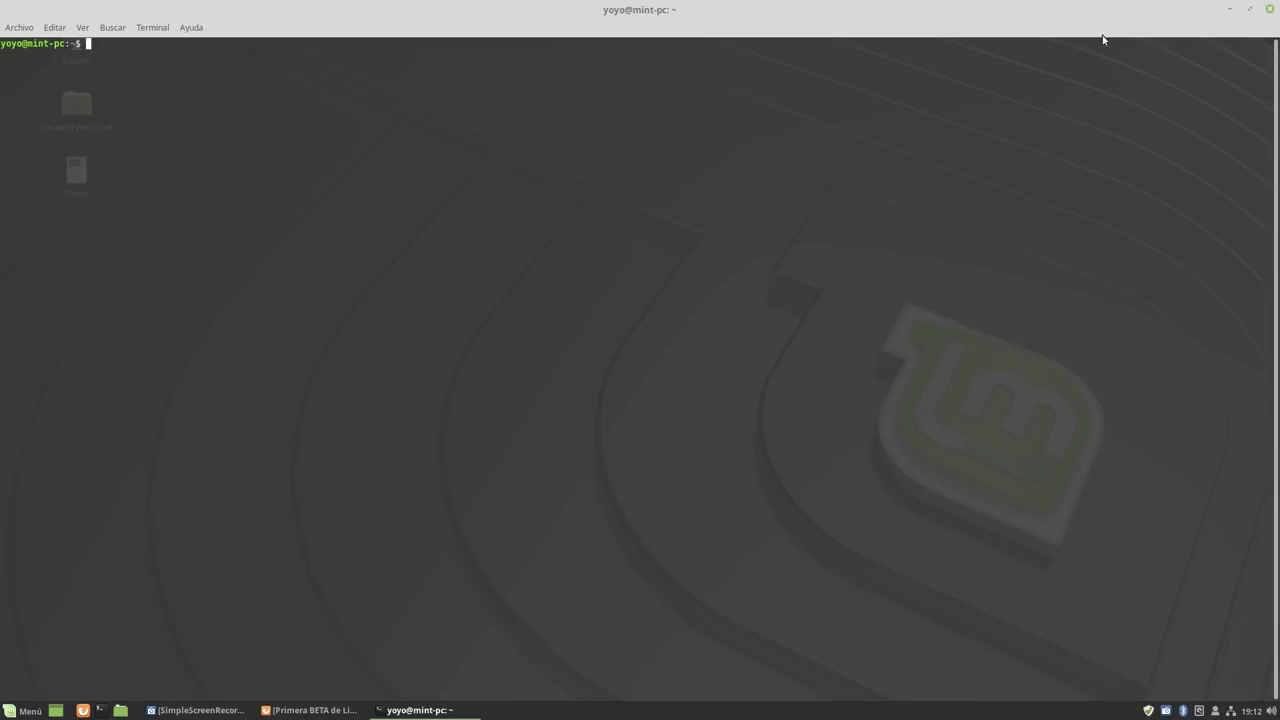
click(1270, 9)
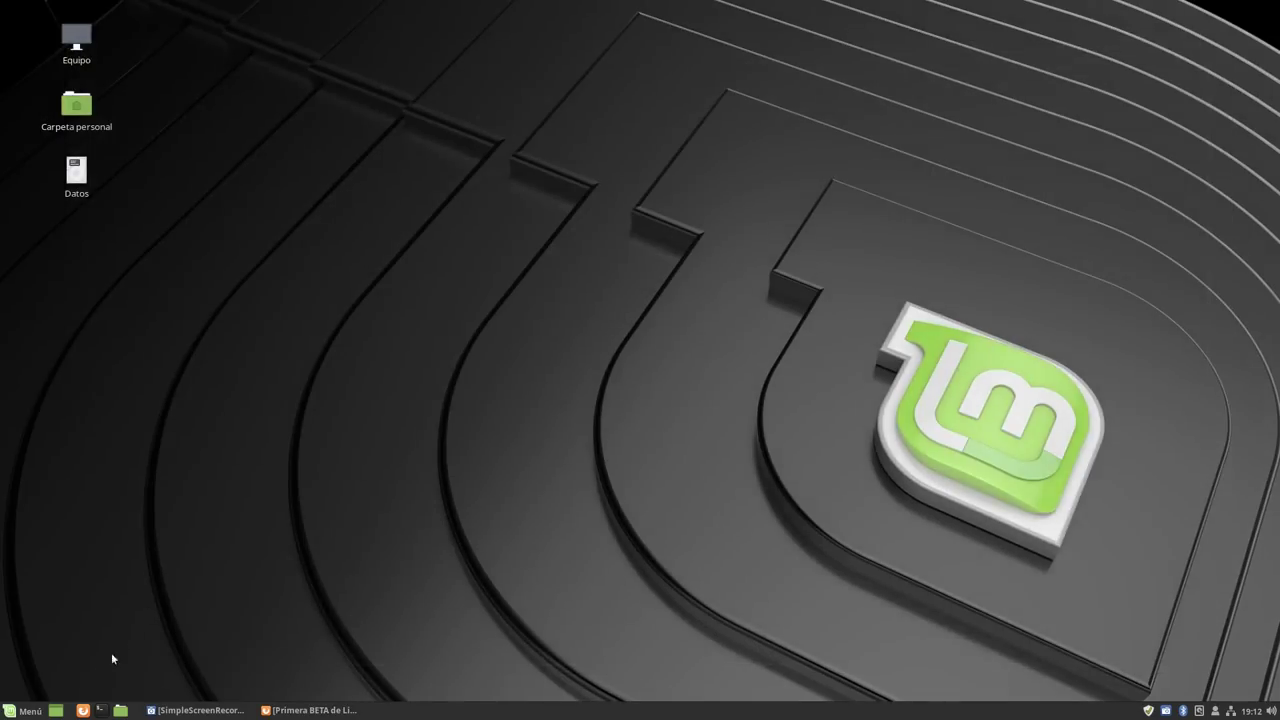
click(22, 710)
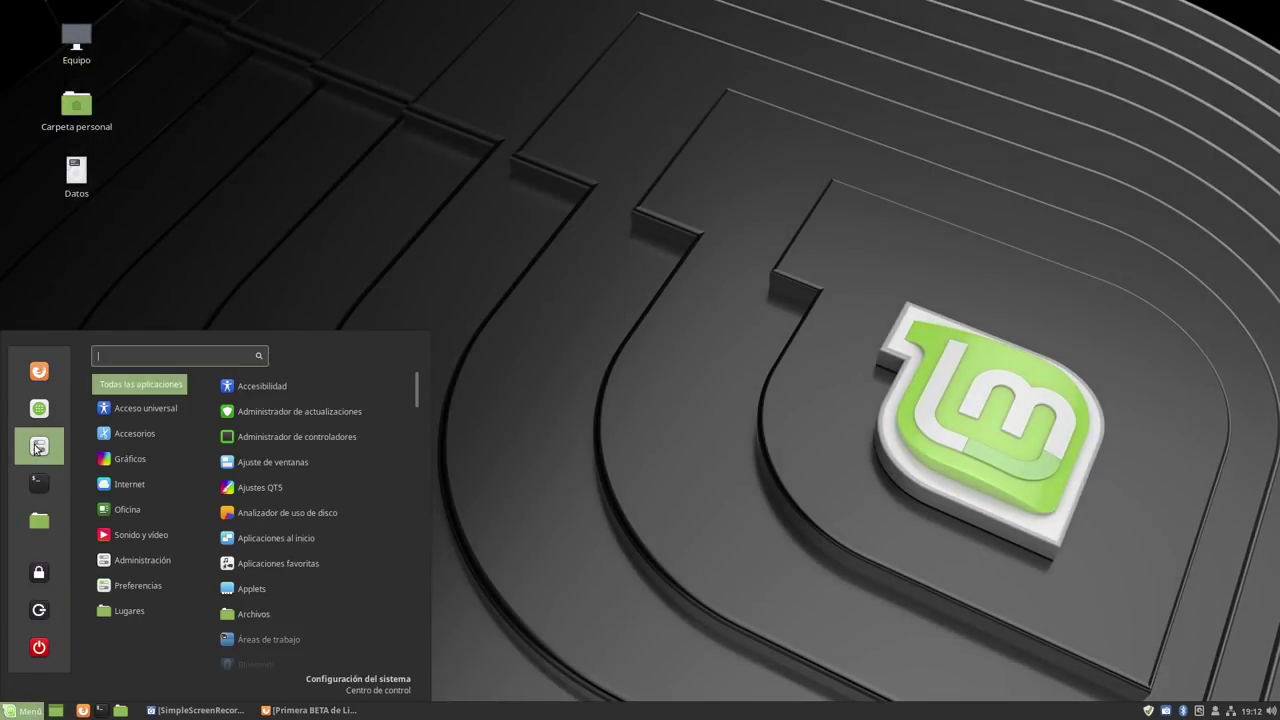
click(38, 446)
scroll(530, 377, down, 5)
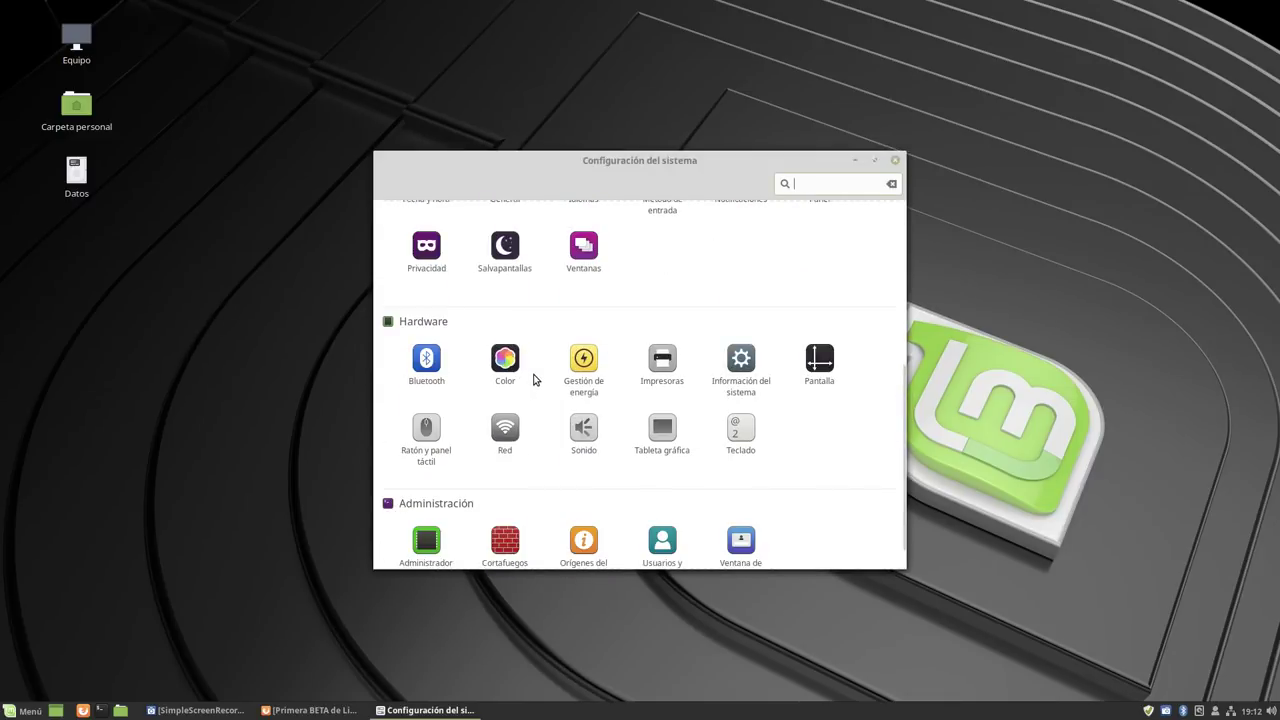
scroll(534, 374, up, 3)
scroll(606, 346, down, 3)
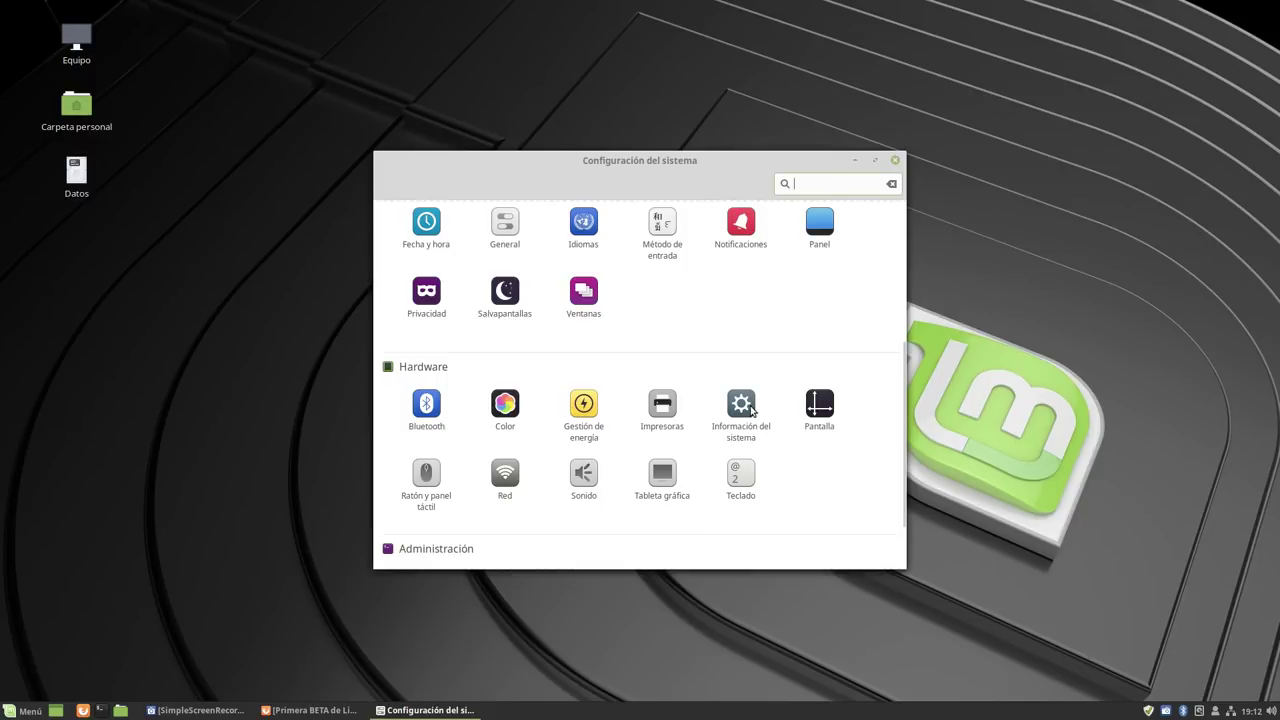
click(745, 406)
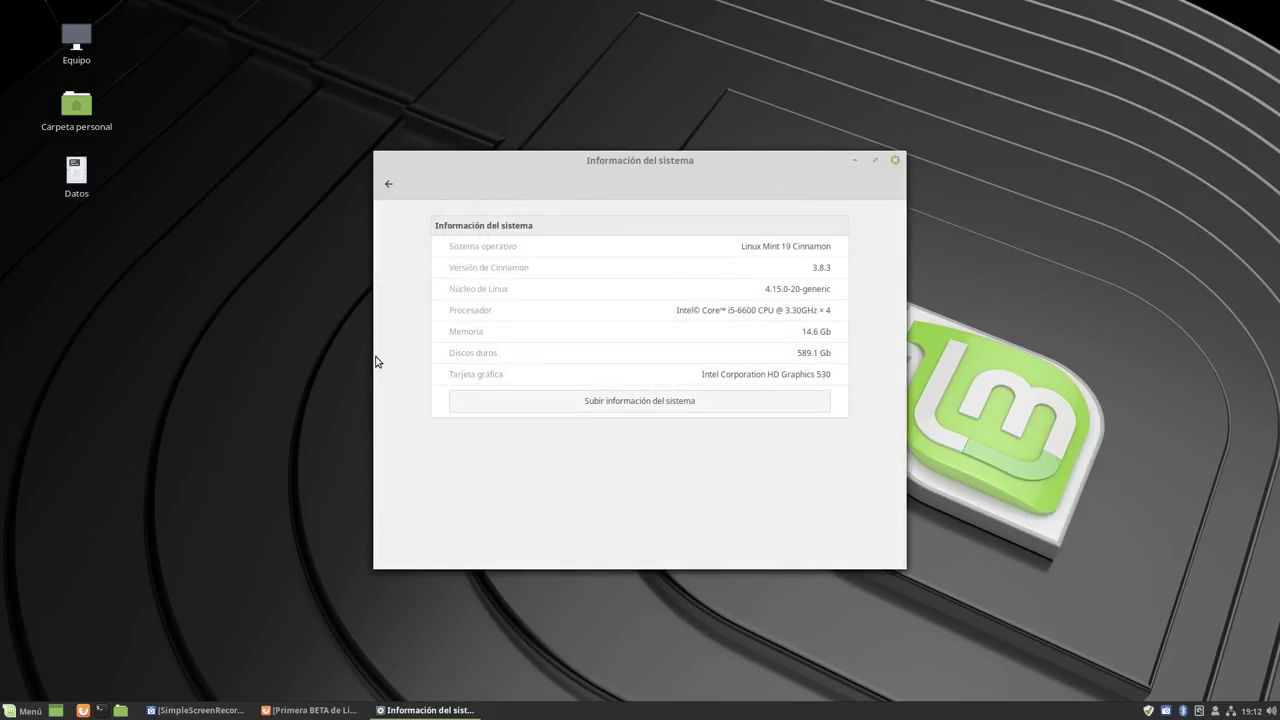
drag(590, 181, 530, 143)
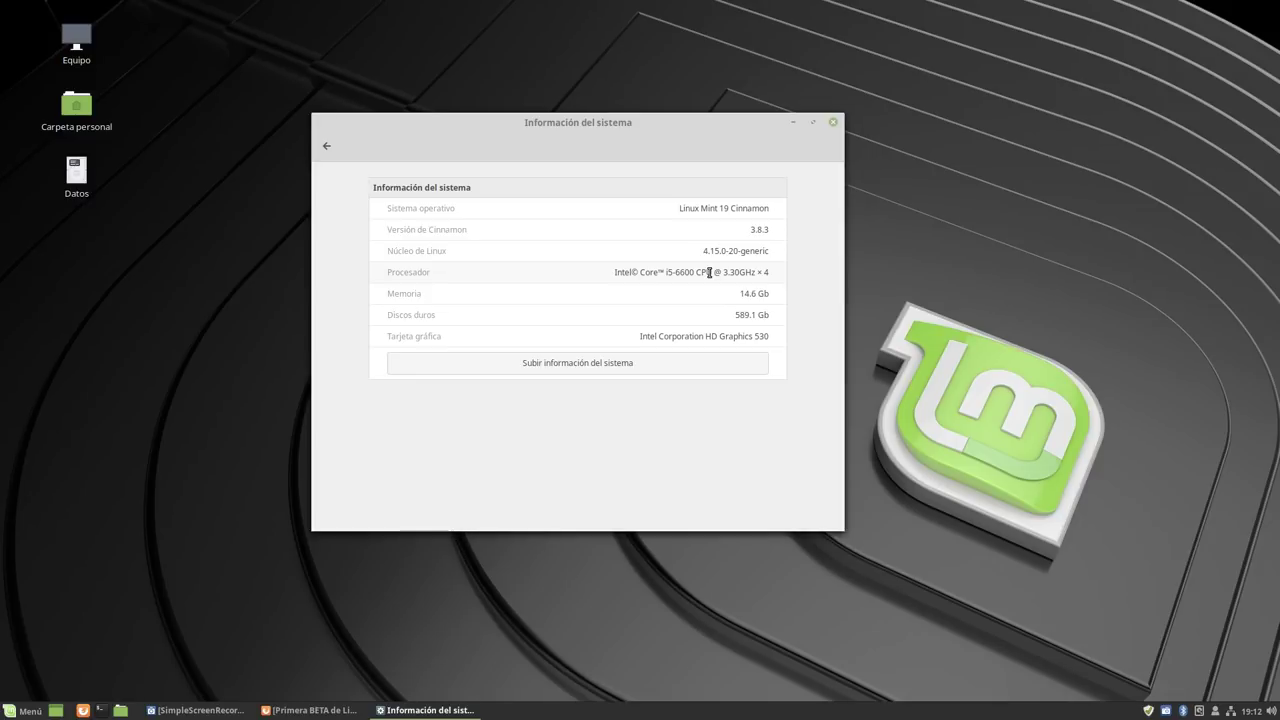
click(835, 122)
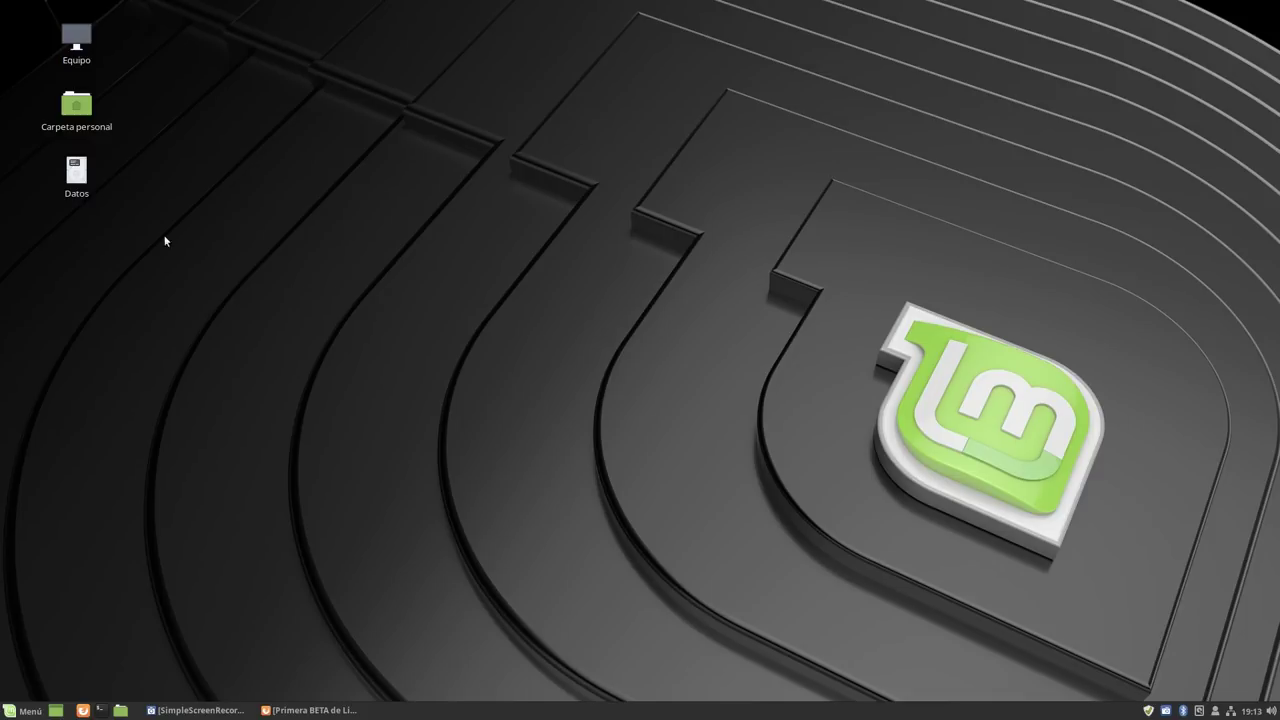
click(83, 107)
double_click(83, 107)
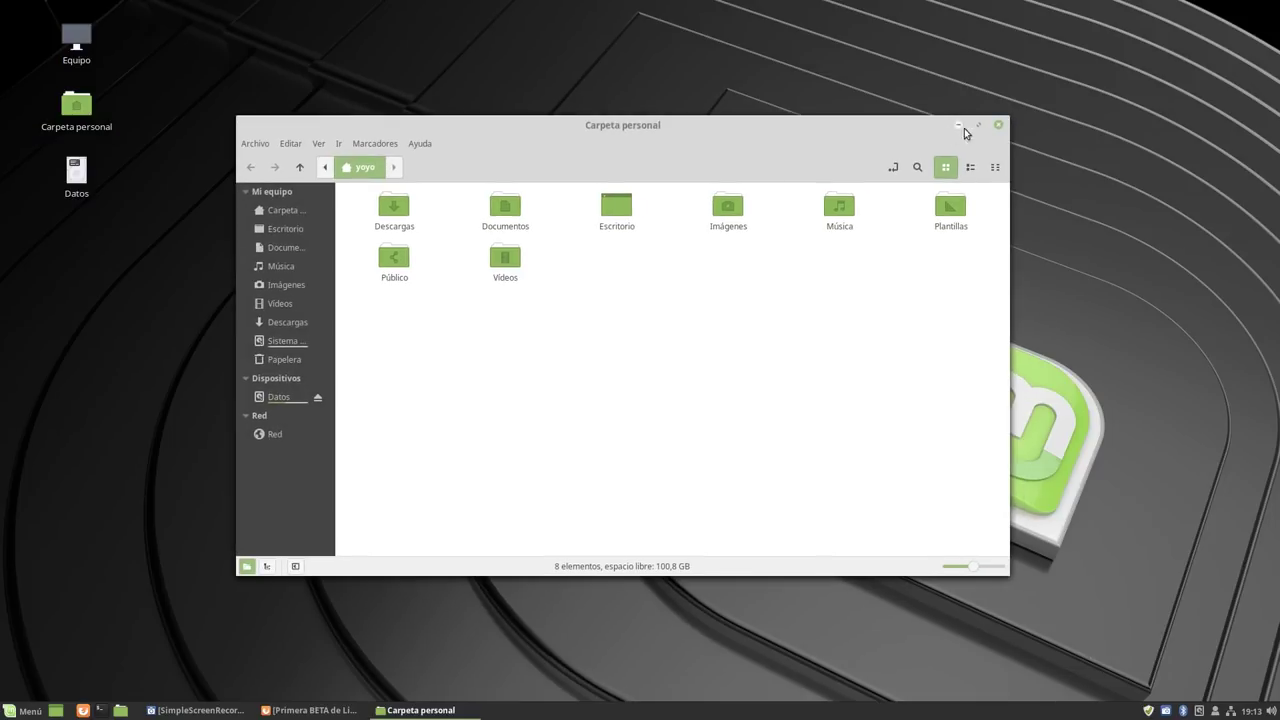
click(998, 125)
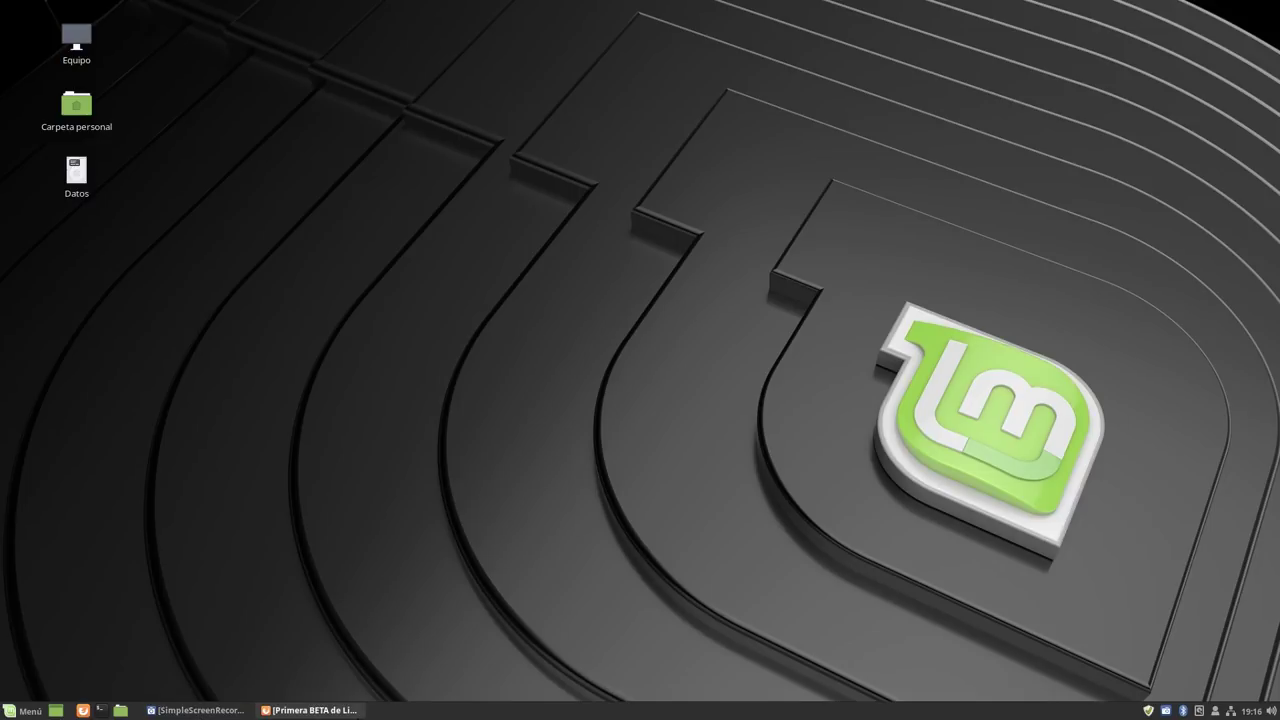
click(310, 710)
scroll(245, 313, up, 10)
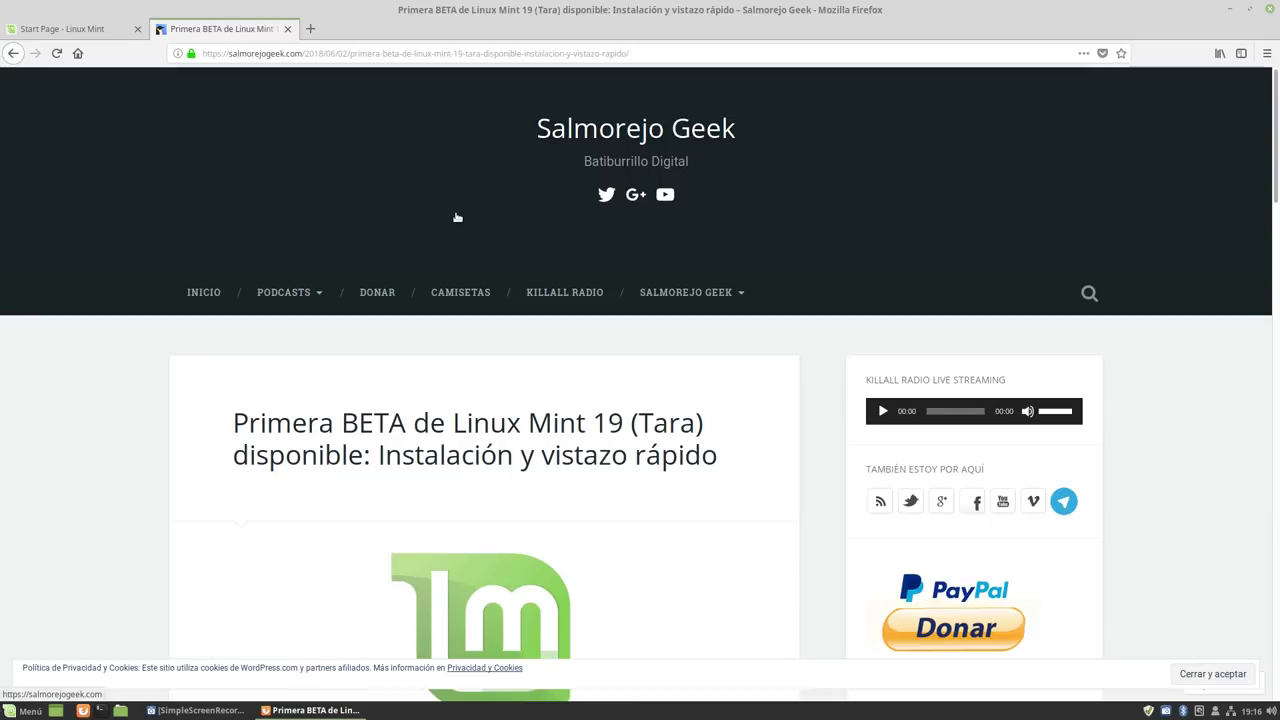
scroll(509, 229, down, 3)
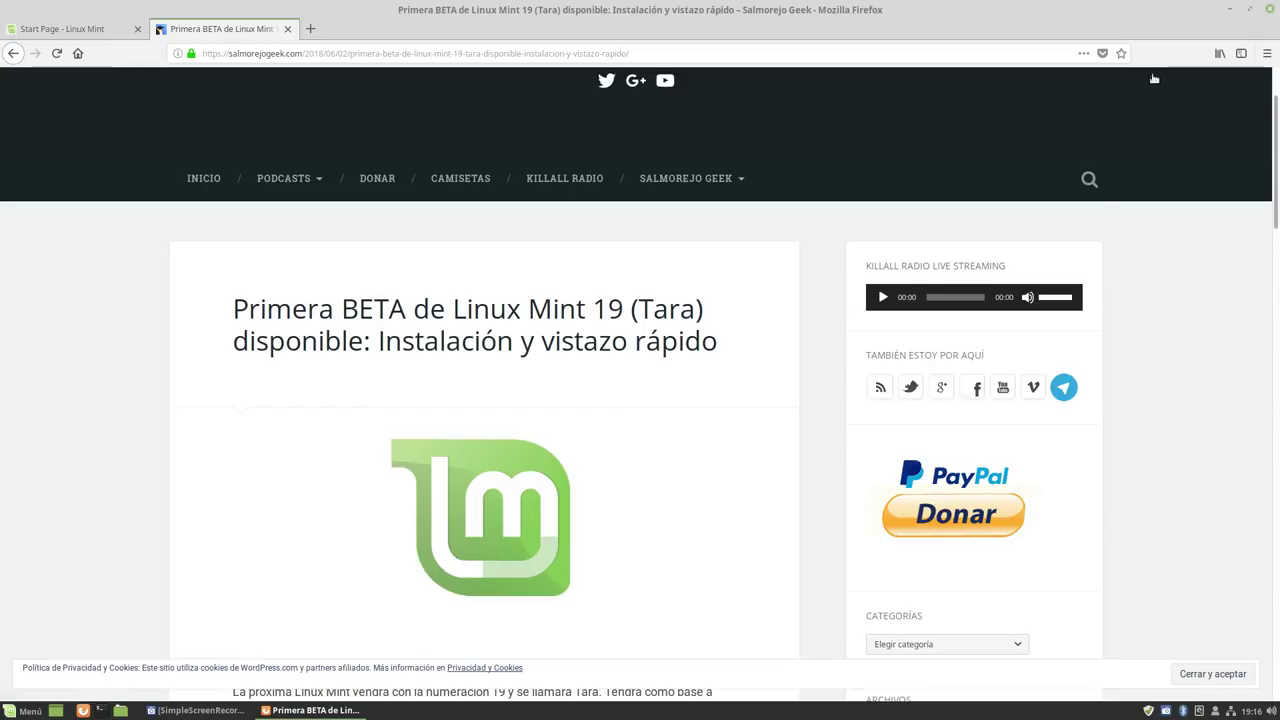
scroll(1010, 265, up, 2)
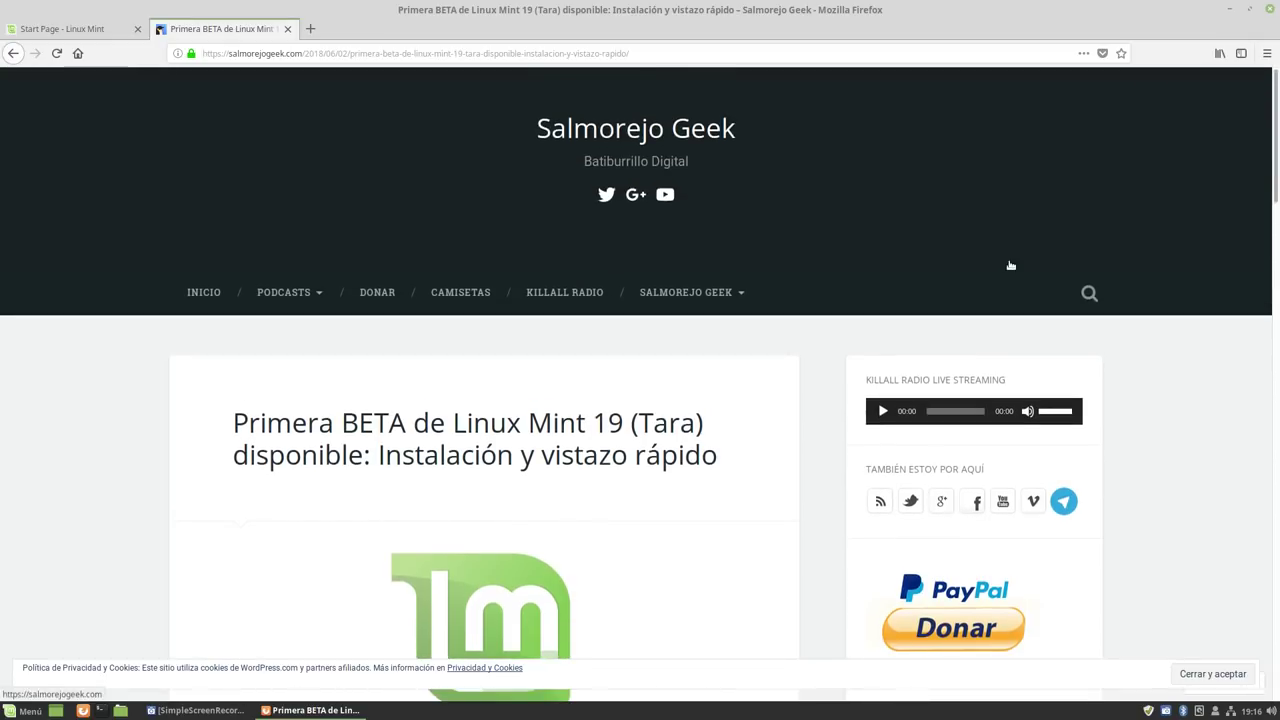
click(1229, 9)
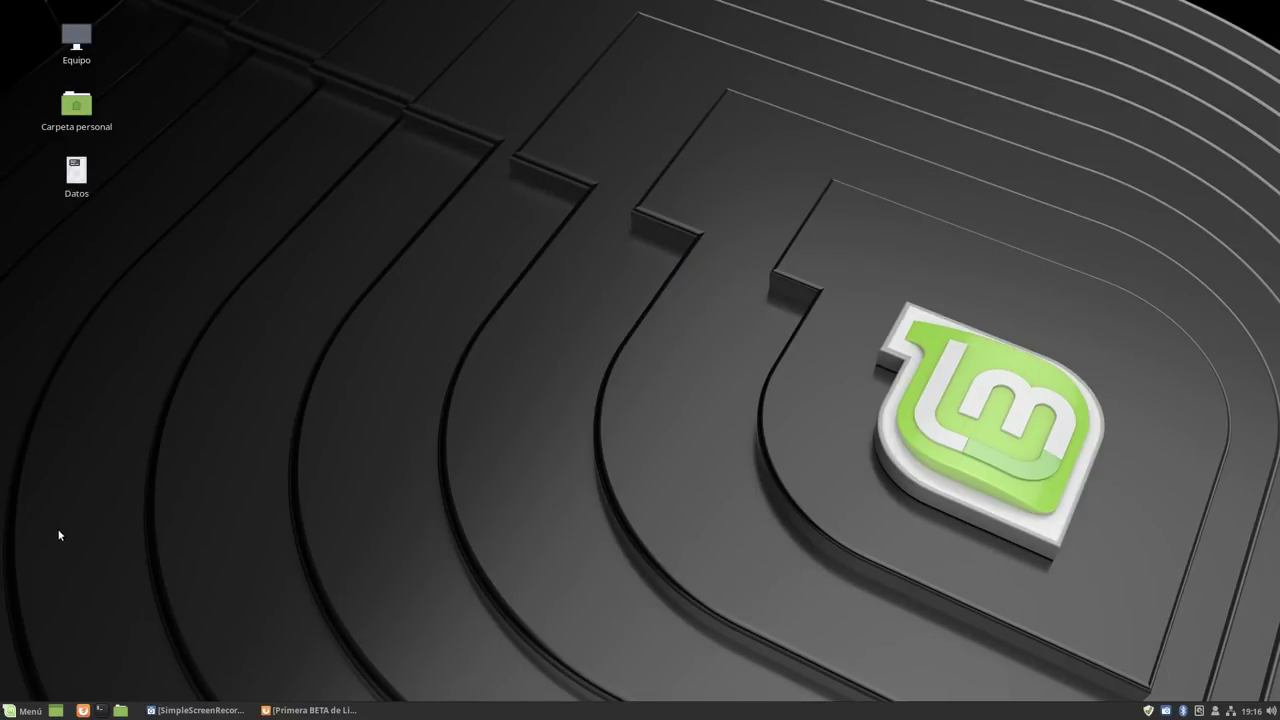
Open the home folder in Nemo, view its Acerca de details, then close the window.
click(120, 710)
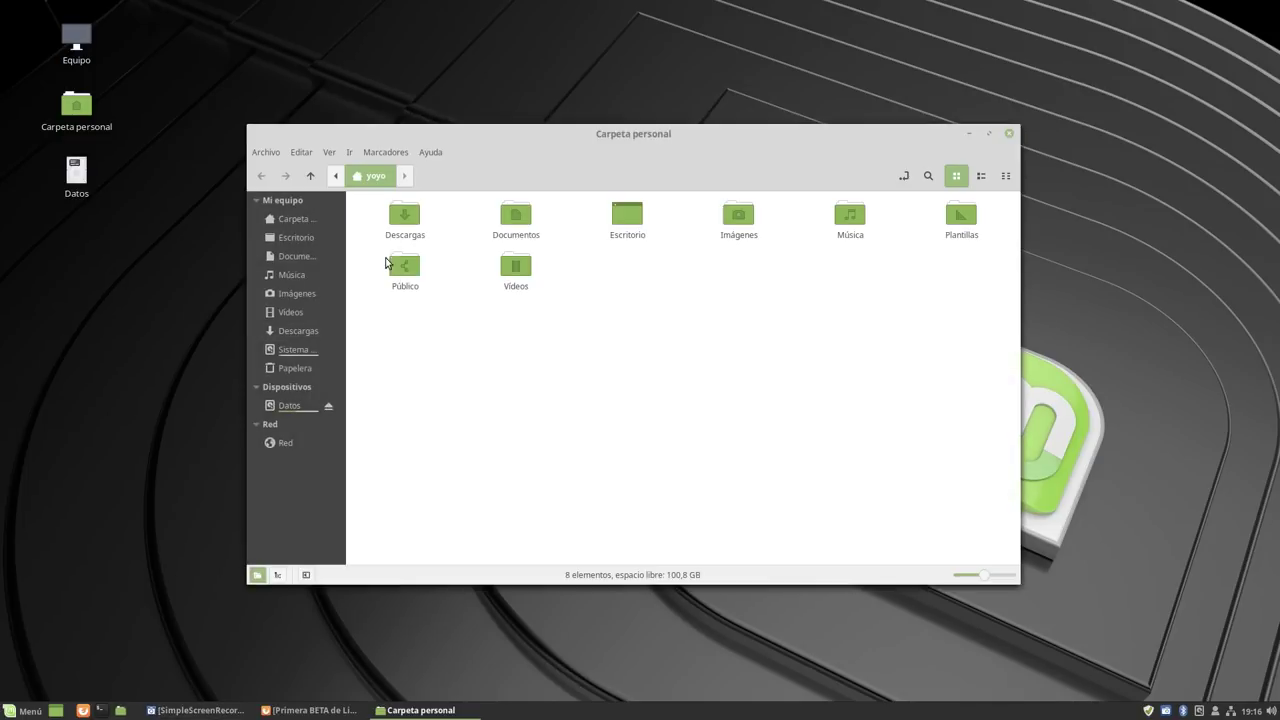
click(432, 152)
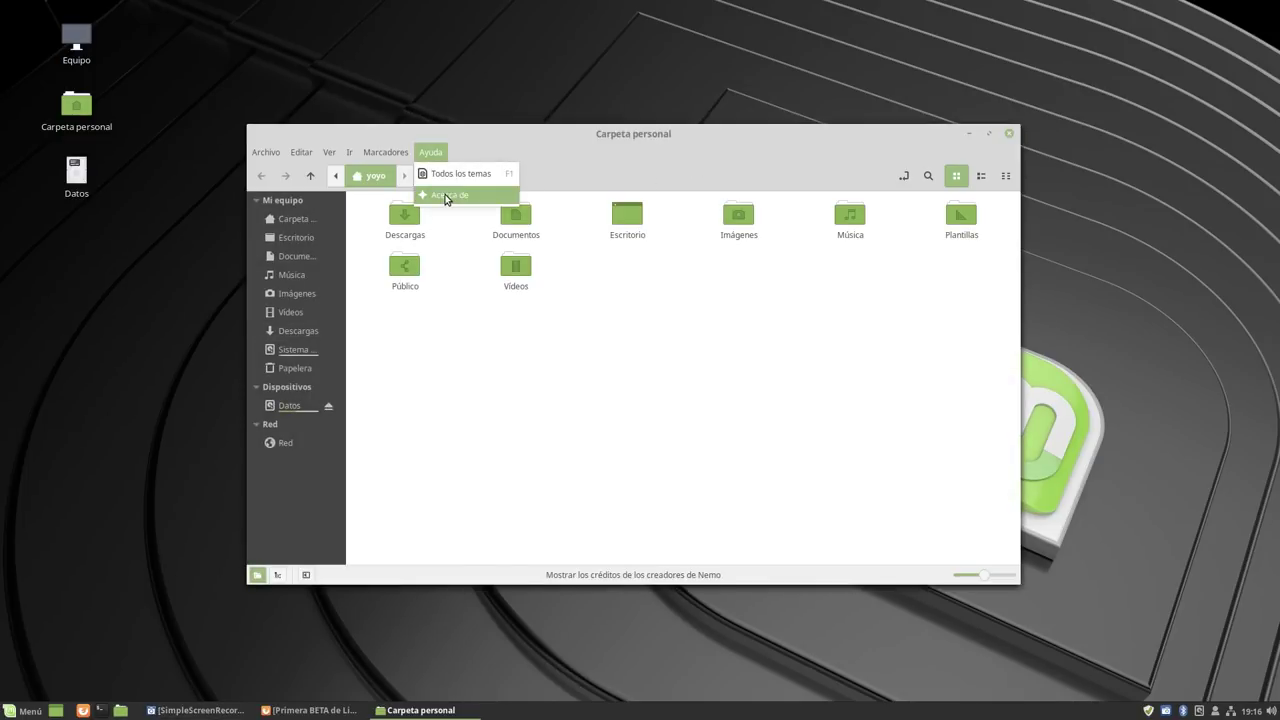
click(445, 196)
click(745, 478)
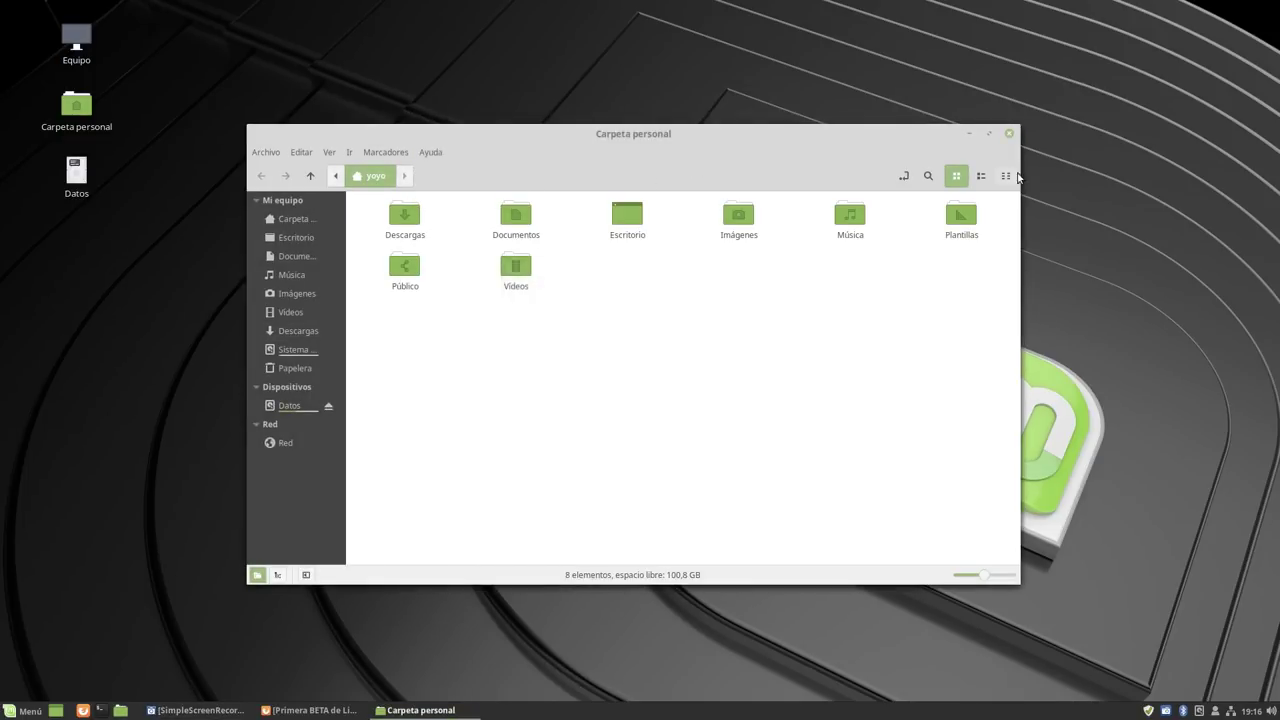
click(1011, 135)
Toggle the application menu open and closed a few times, leaving it open.
click(24, 710)
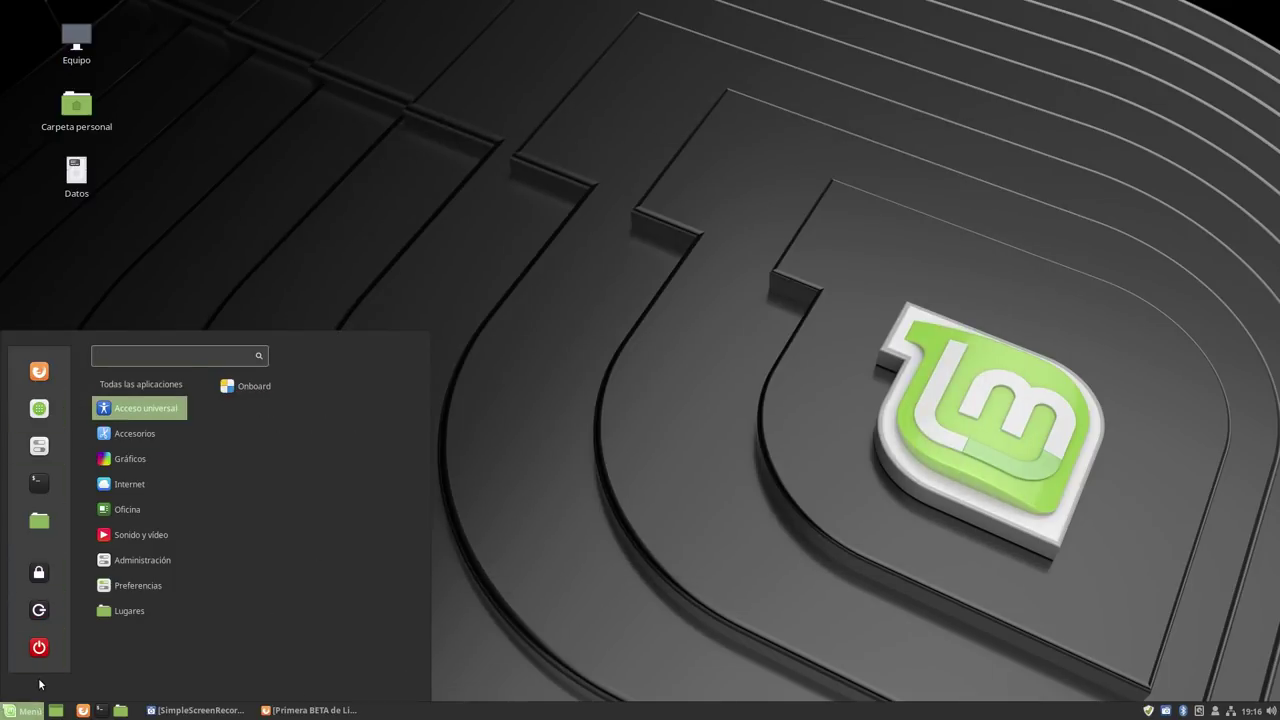
click(557, 678)
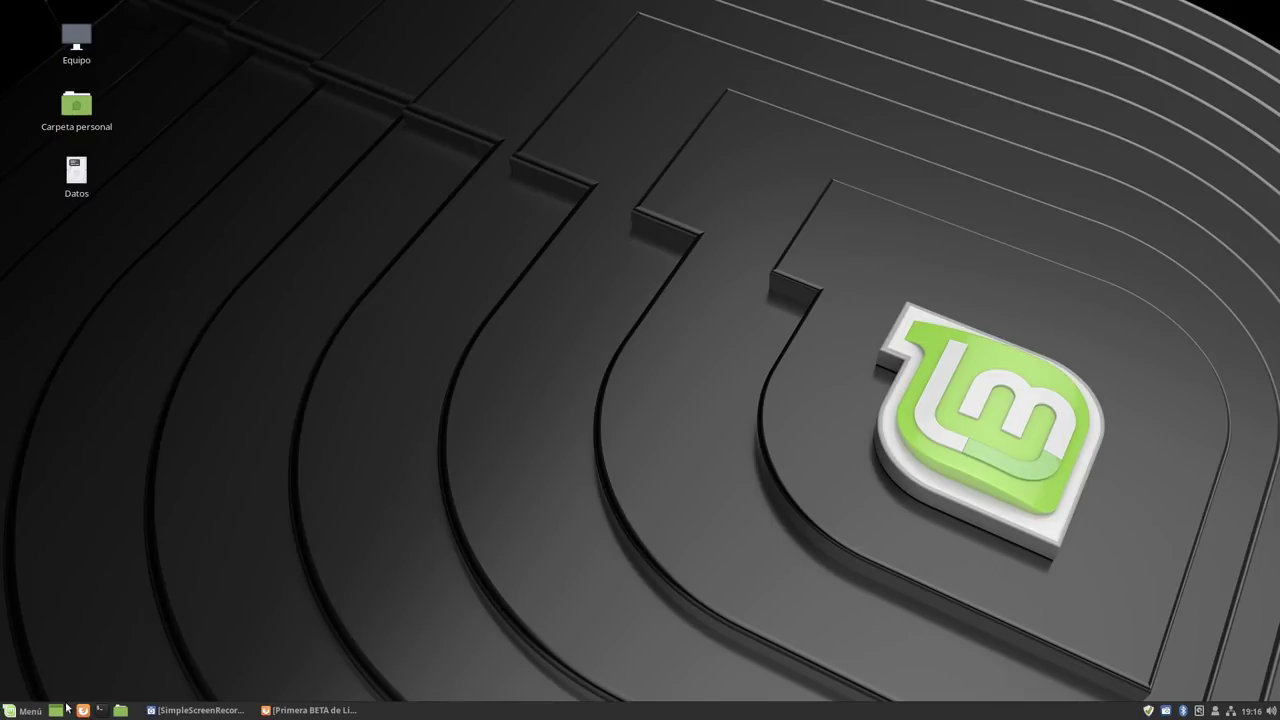
click(25, 710)
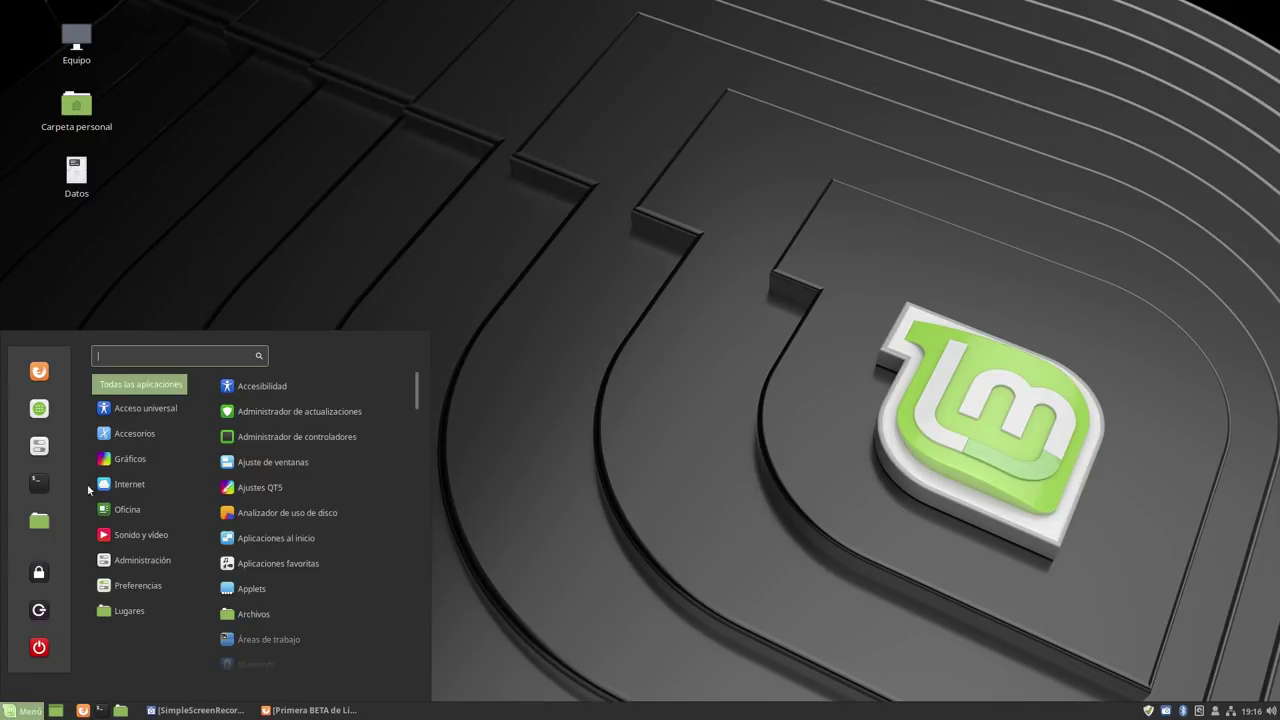
click(472, 500)
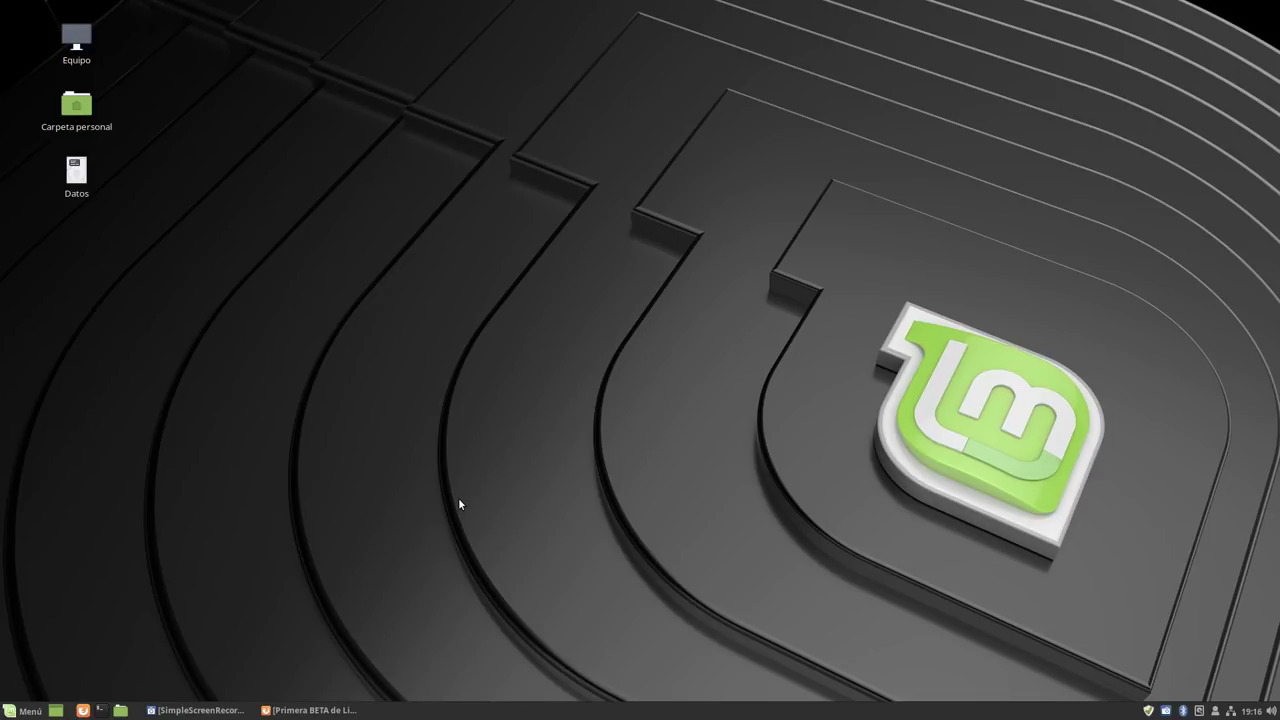
click(12, 710)
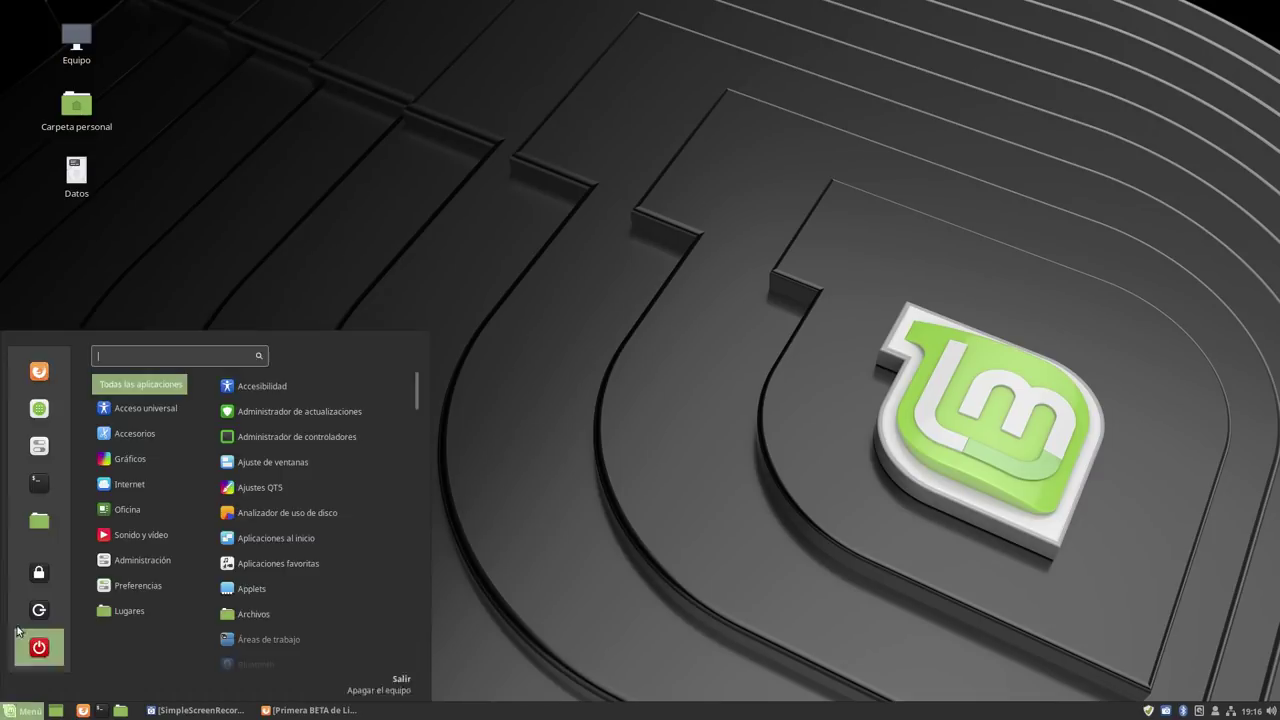
Open System Settings, enlarge its window, and go to the Fondos wallpaper settings.
click(38, 450)
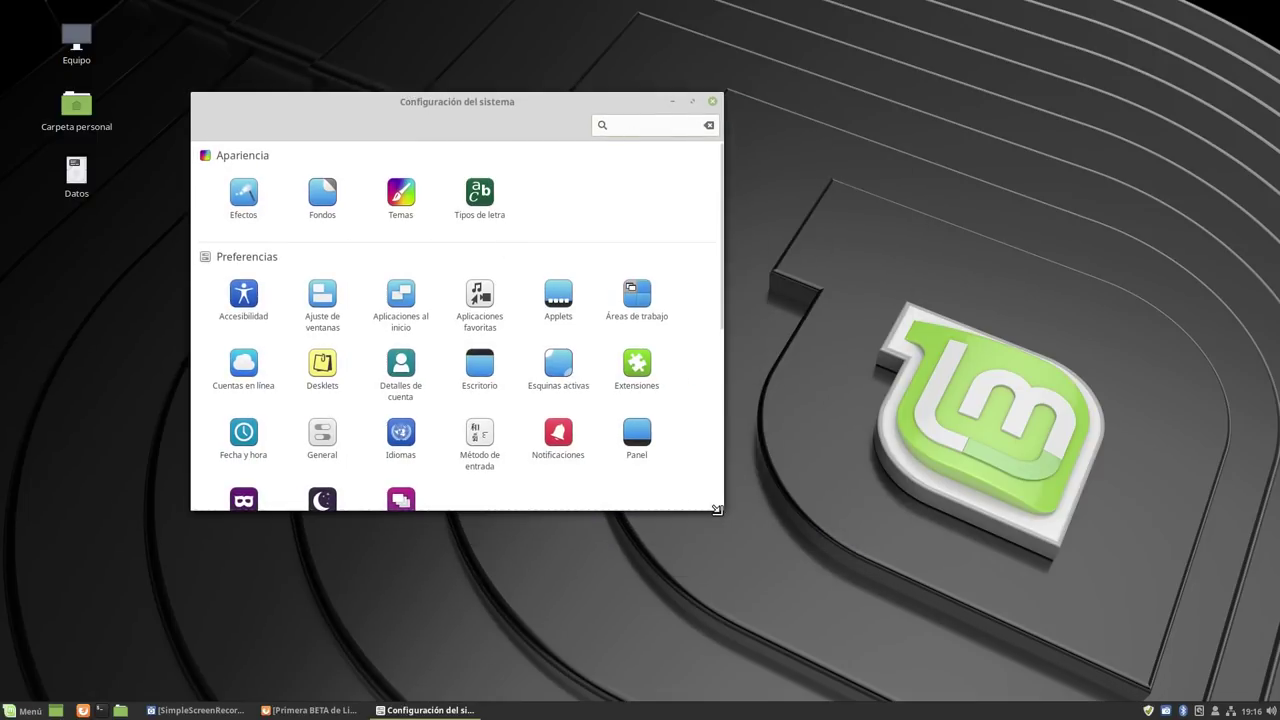
drag(720, 508, 986, 636)
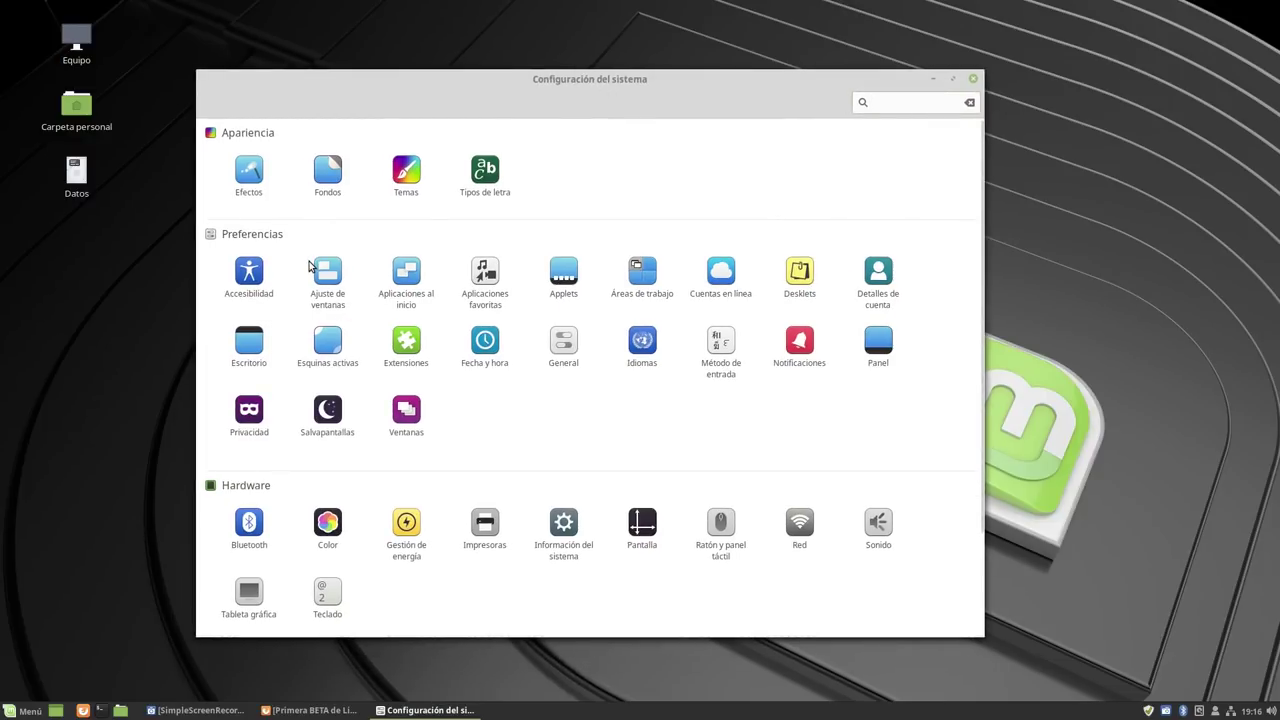
click(333, 172)
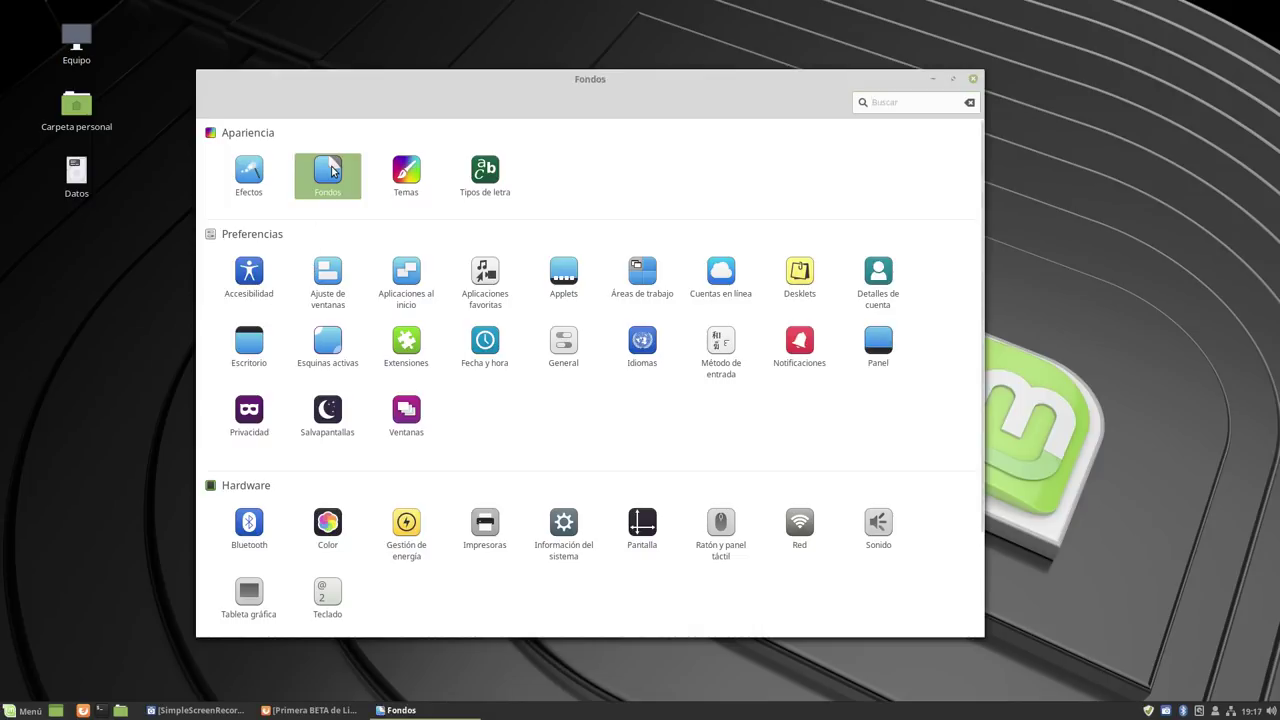
Browse the Tara wallpaper thumbnails, then return to the settings overview.
click(236, 157)
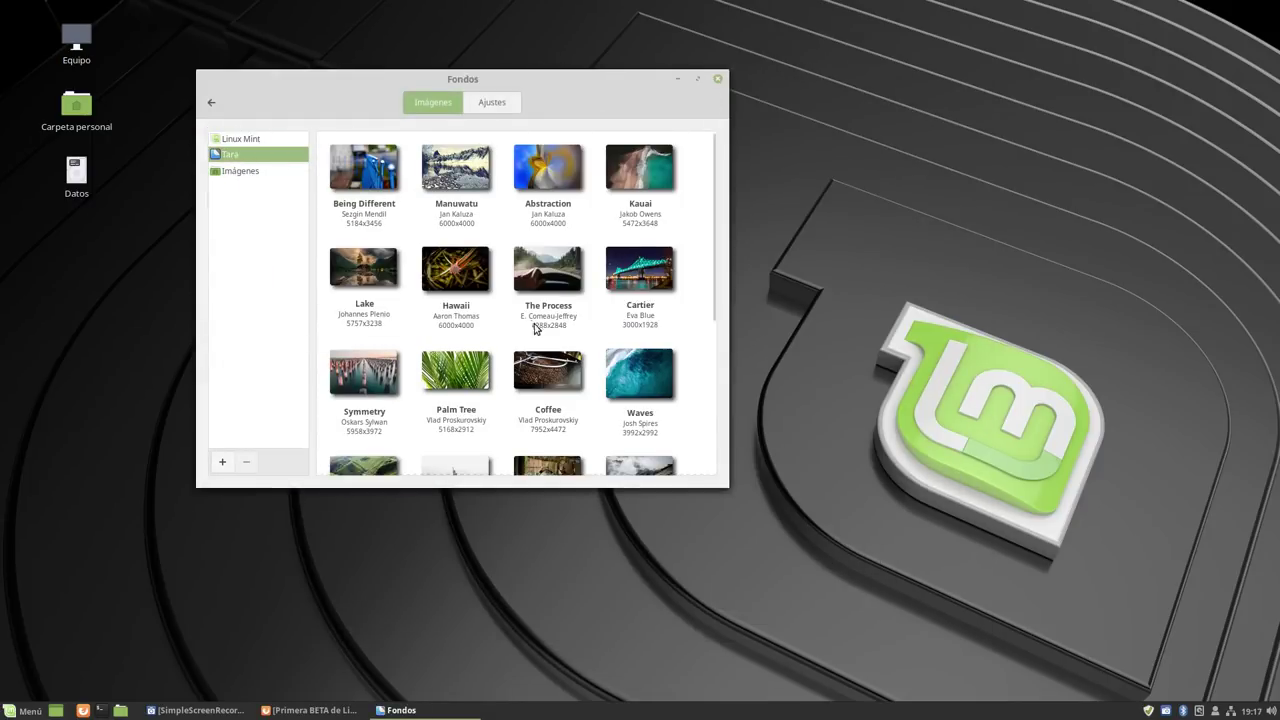
scroll(533, 318, down, 1)
scroll(531, 314, down, 5)
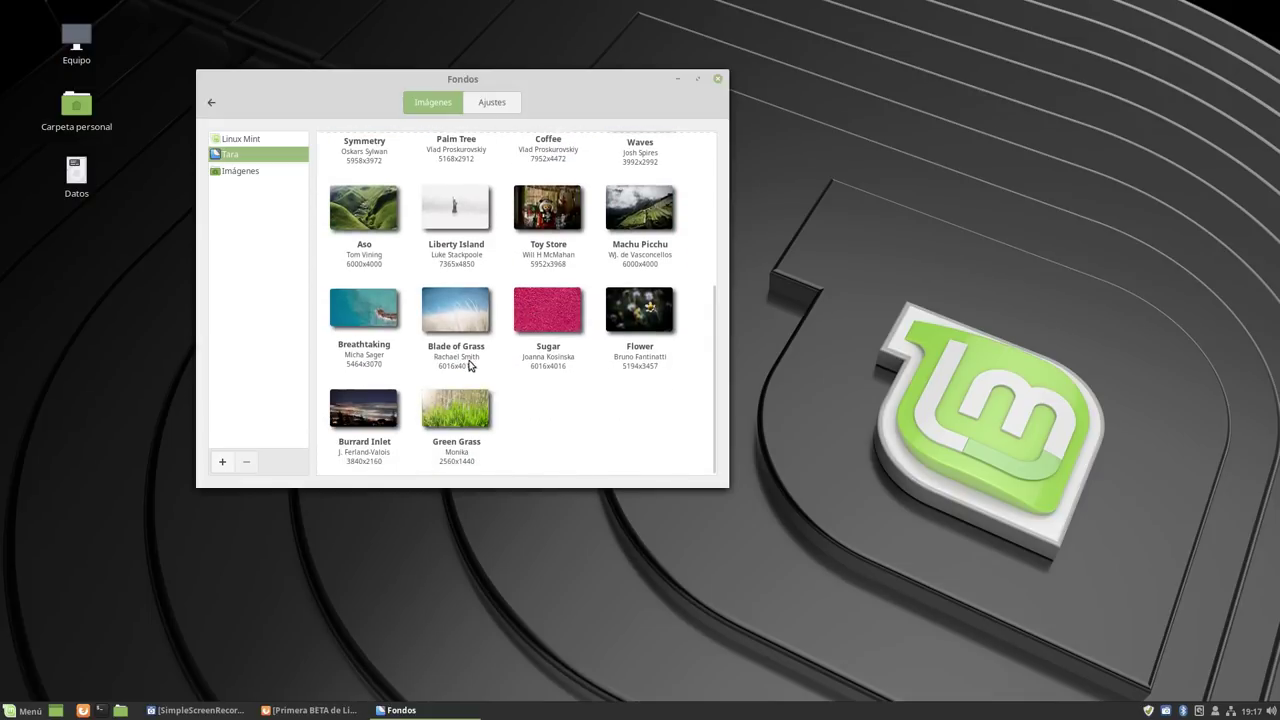
scroll(462, 362, up, 5)
scroll(460, 363, up, 1)
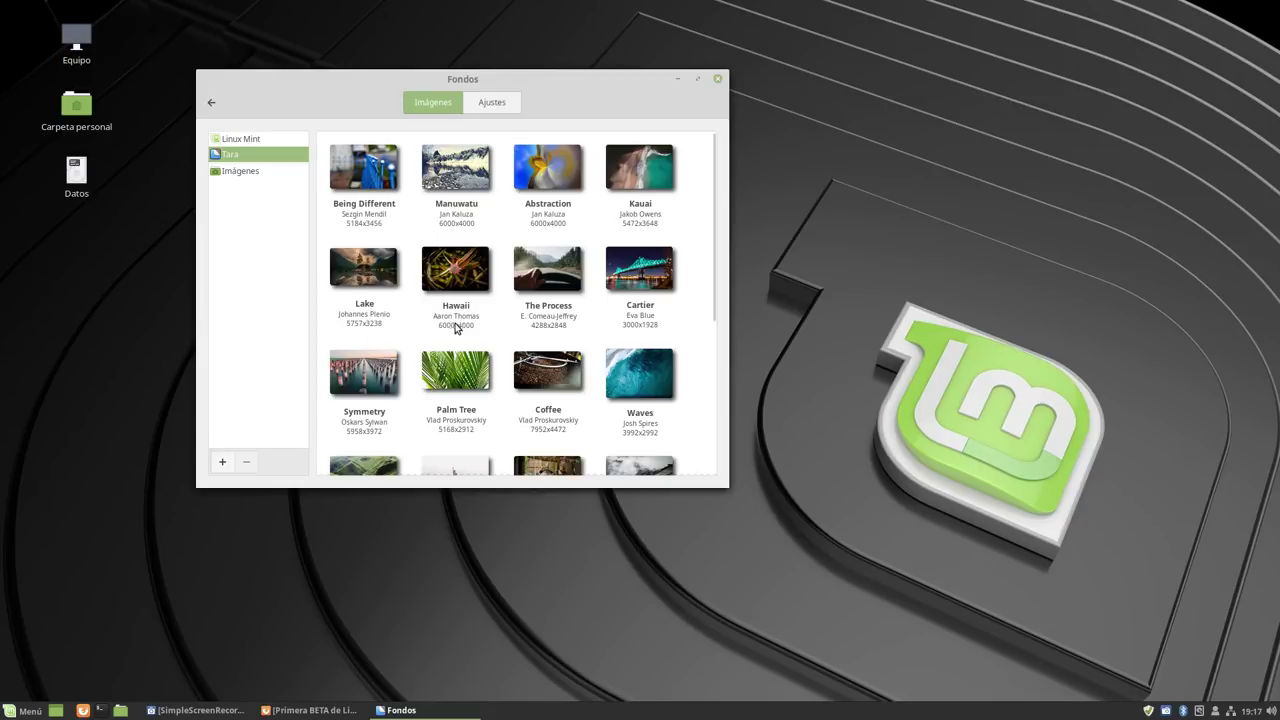
click(212, 103)
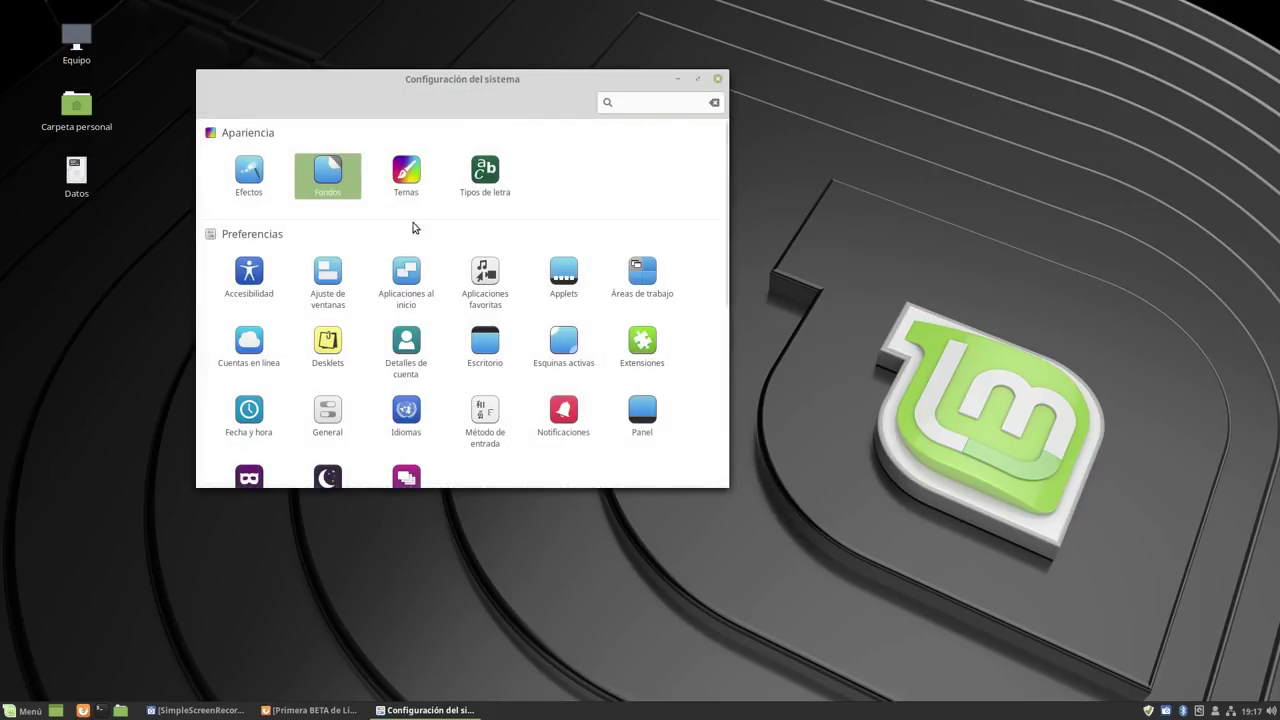
click(417, 177)
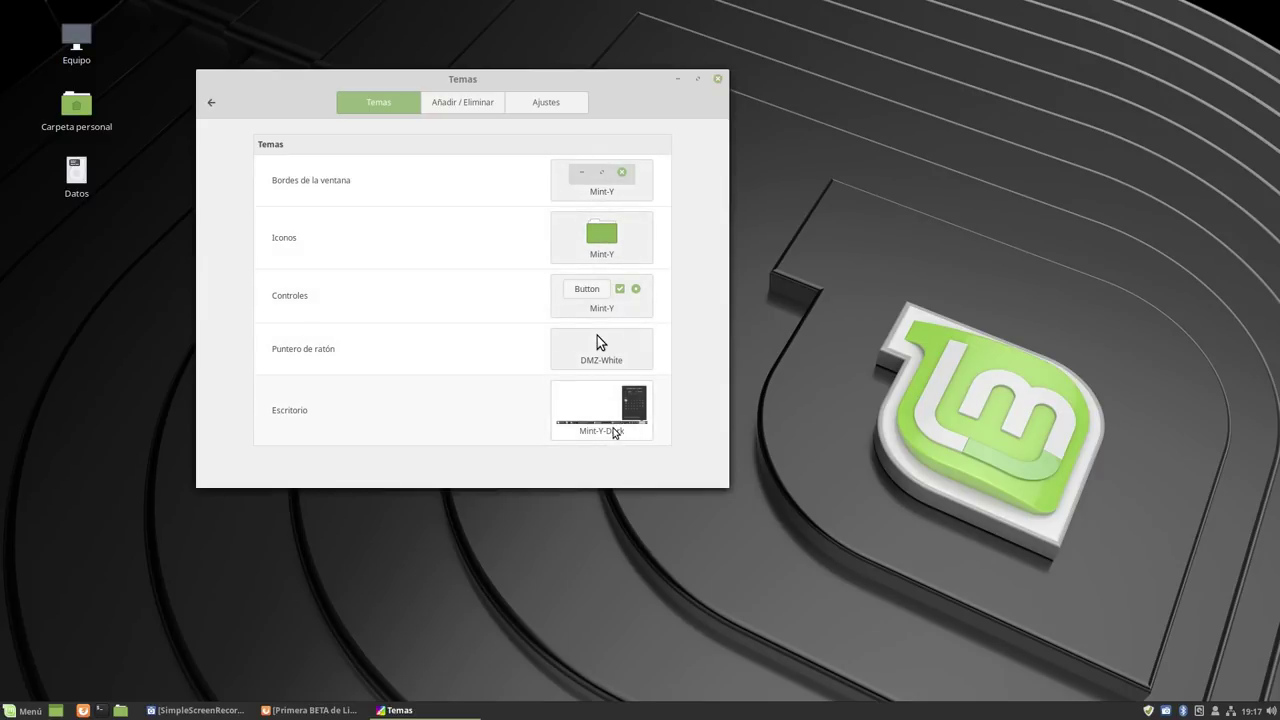
click(25, 710)
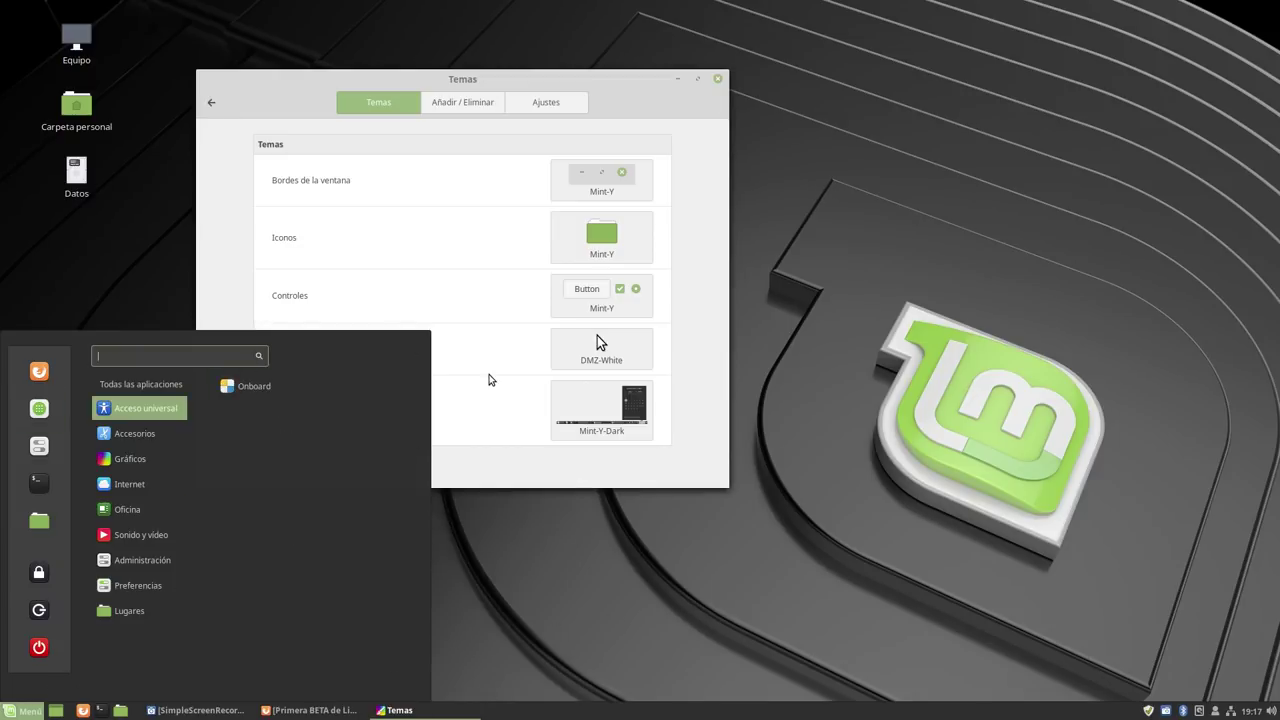
click(586, 402)
click(586, 402)
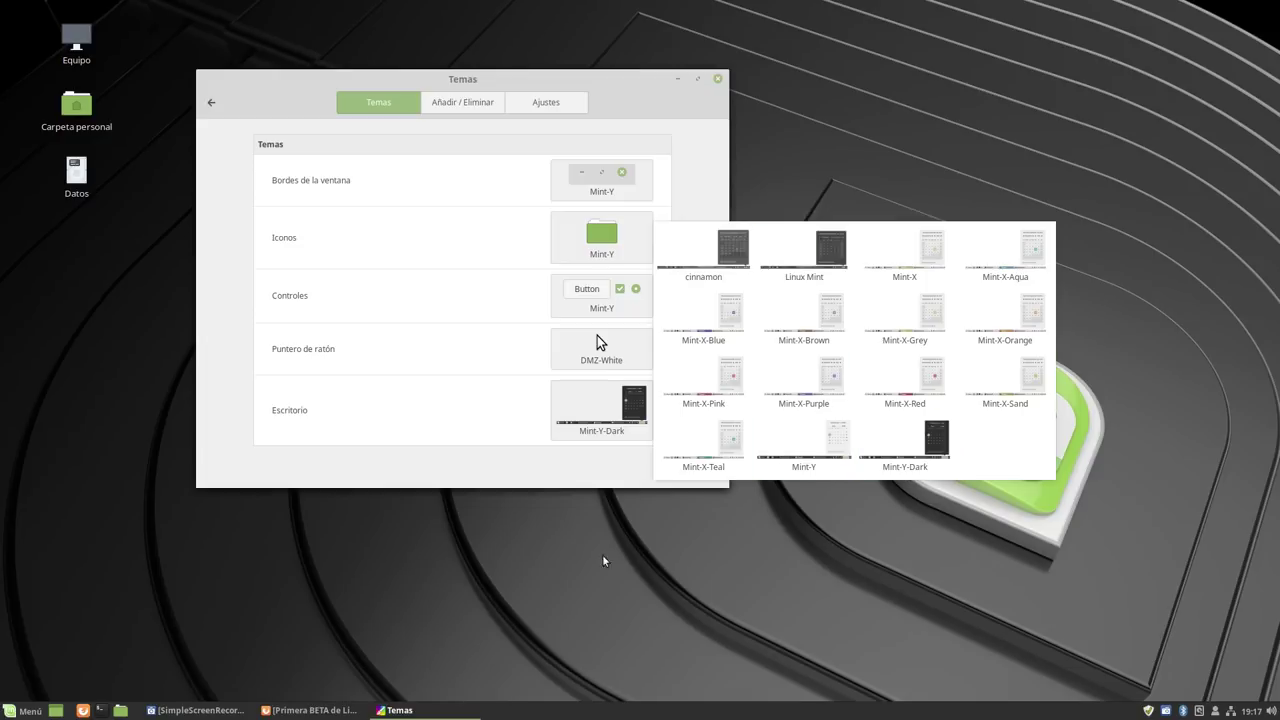
click(589, 620)
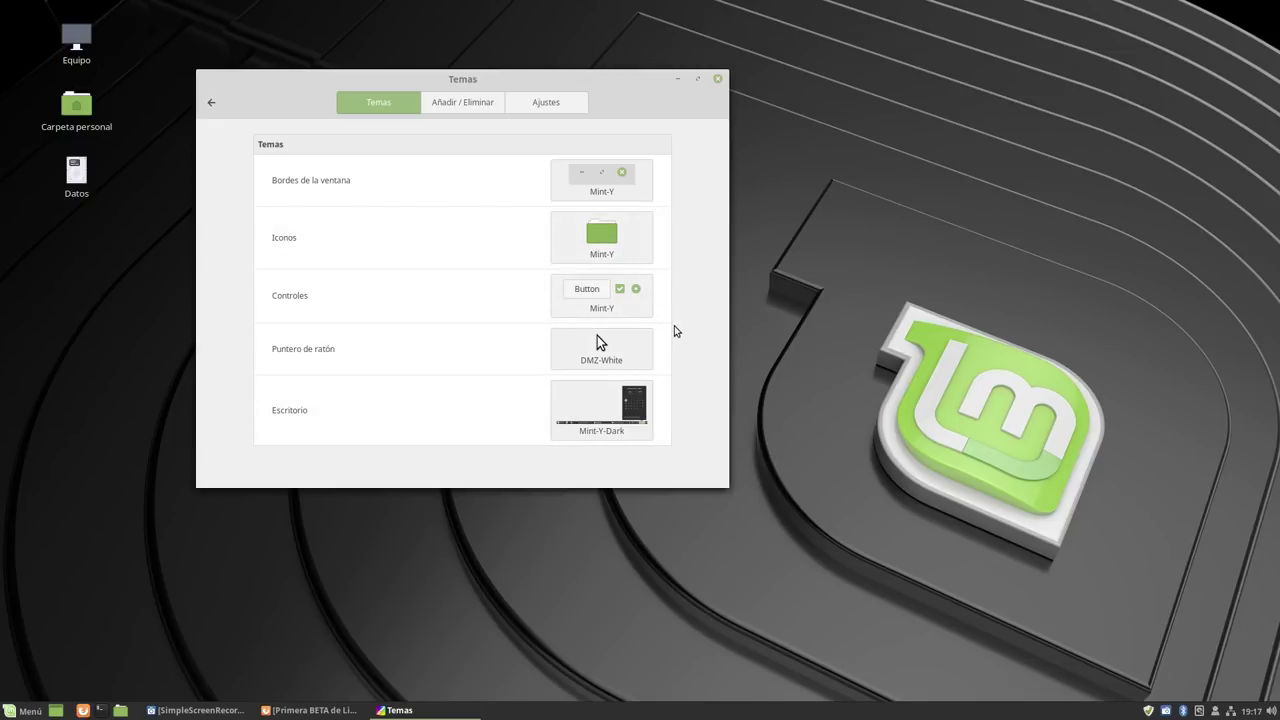
click(212, 103)
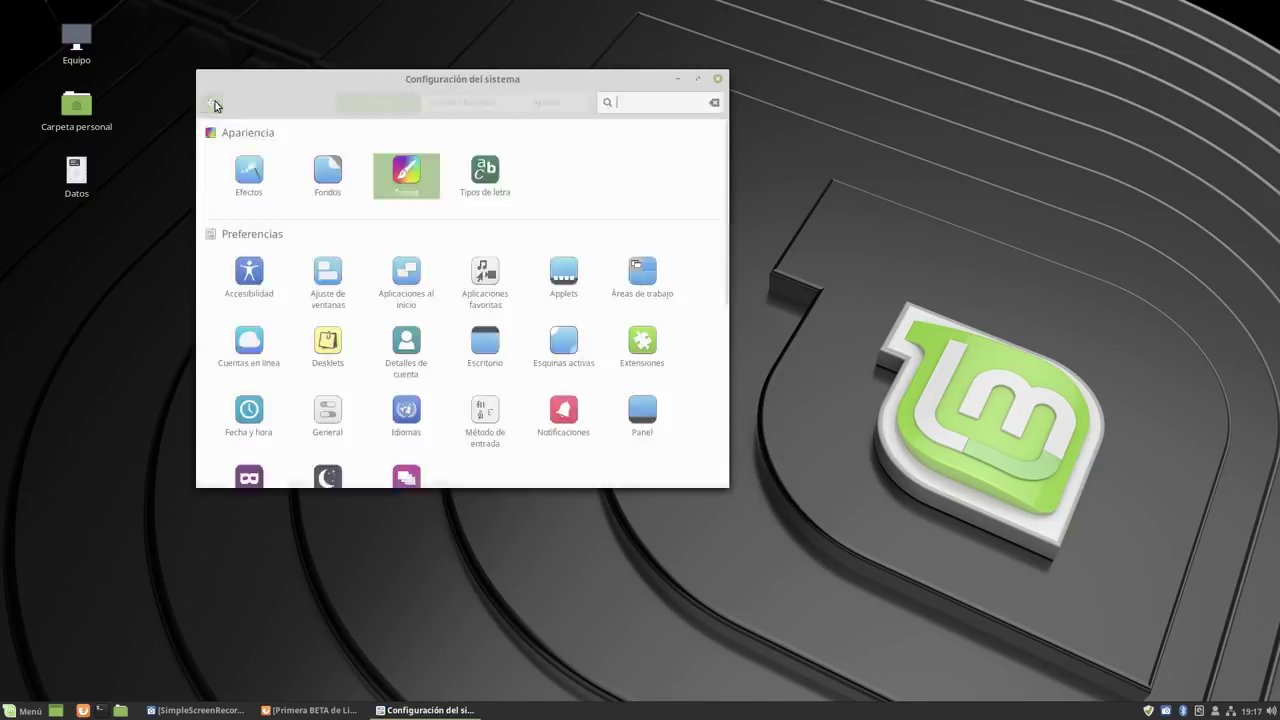
click(486, 180)
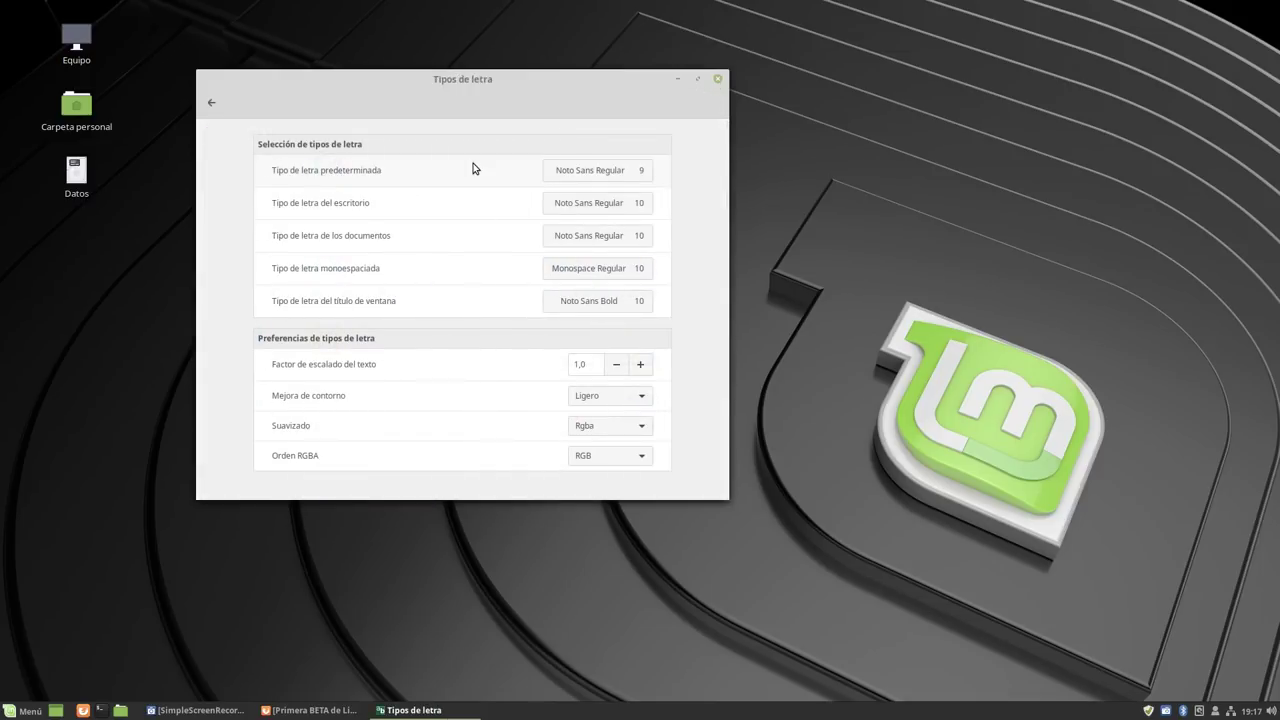
click(211, 102)
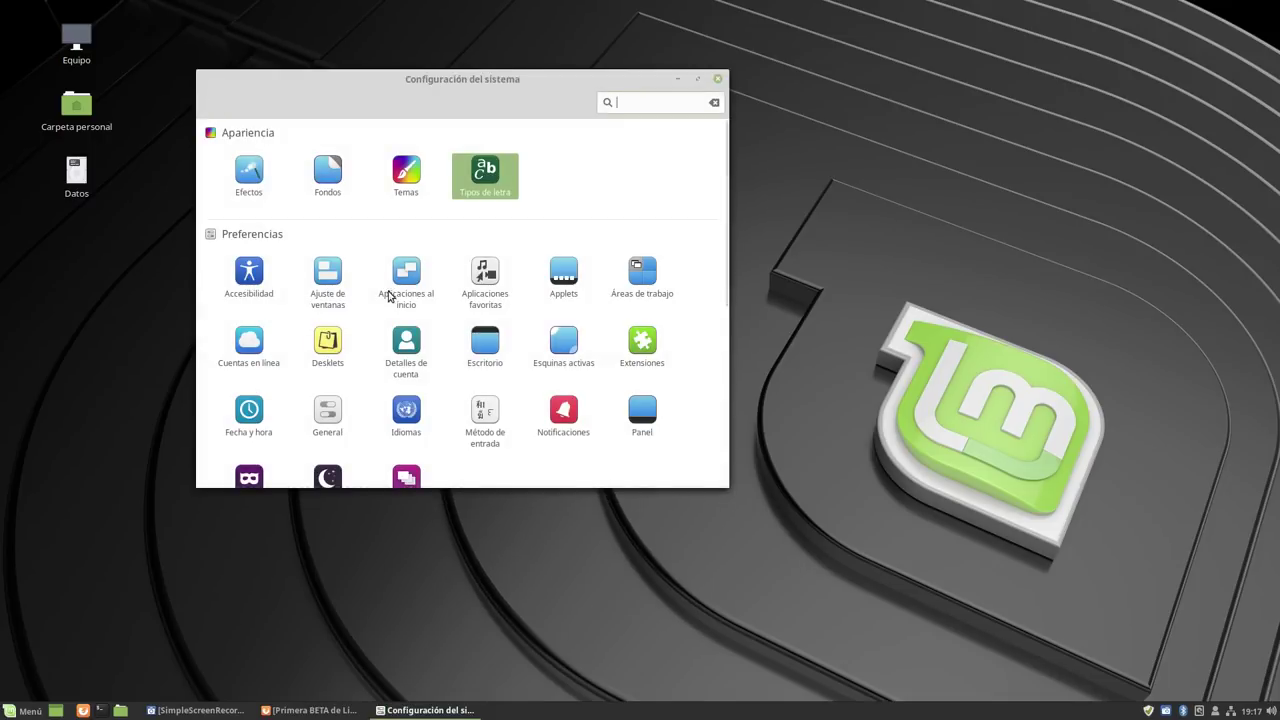
In Detalles de cuenta, pick the penguin as the account picture and return to the overview.
click(402, 342)
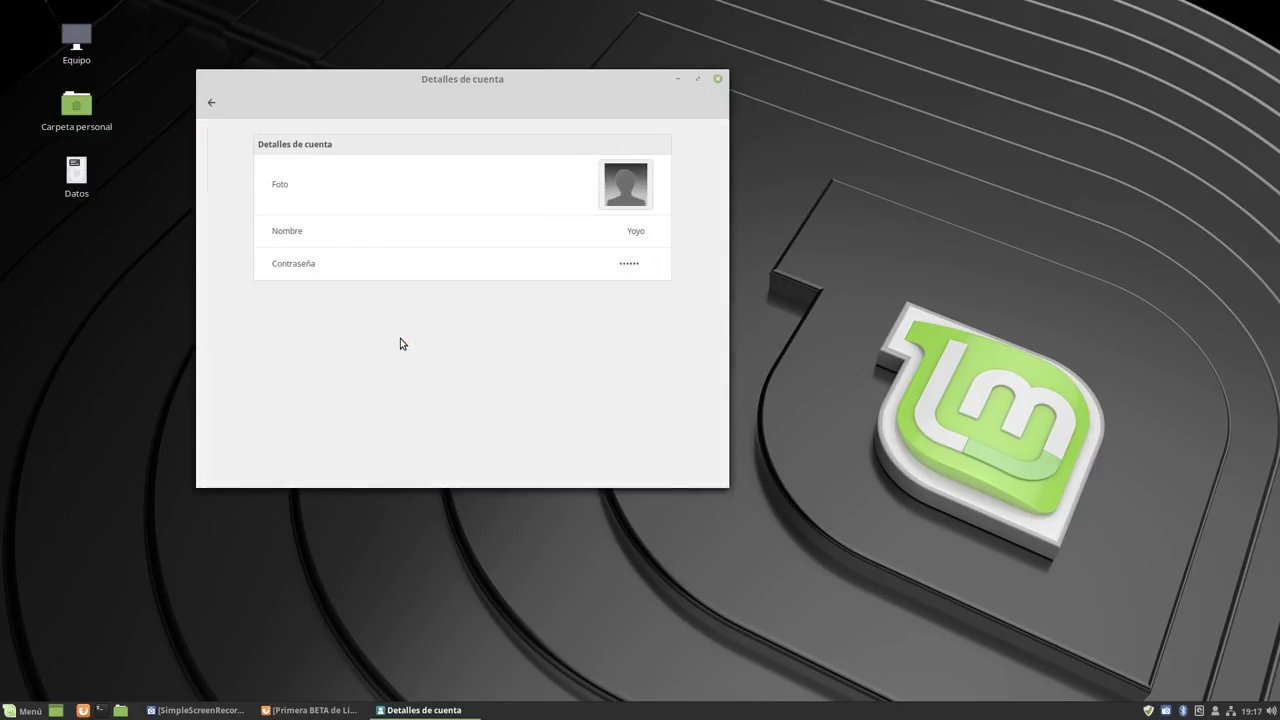
click(625, 184)
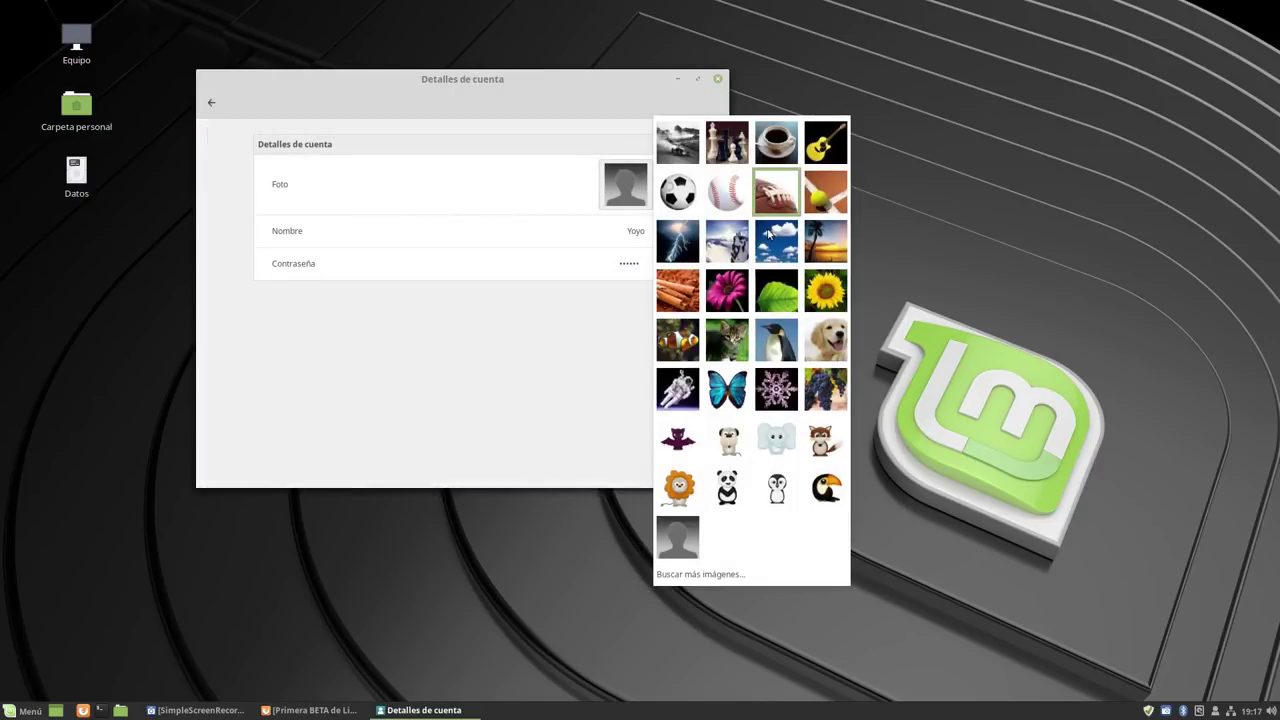
click(777, 340)
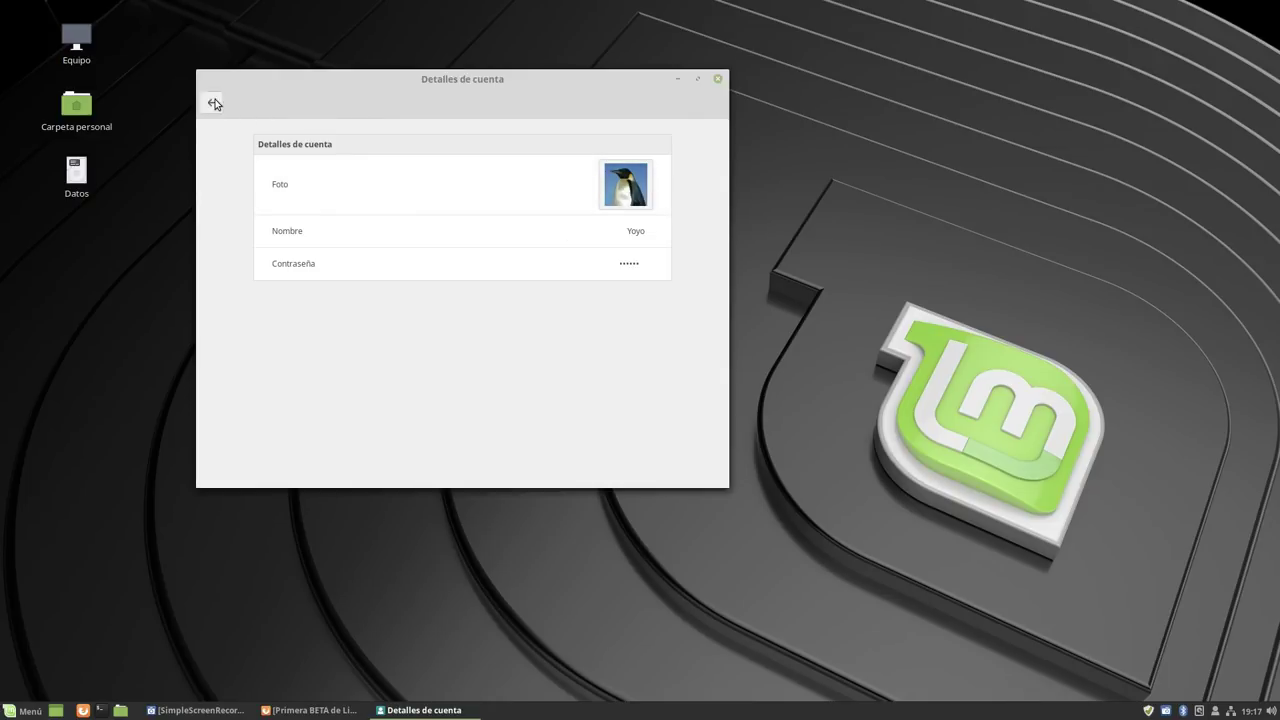
click(213, 101)
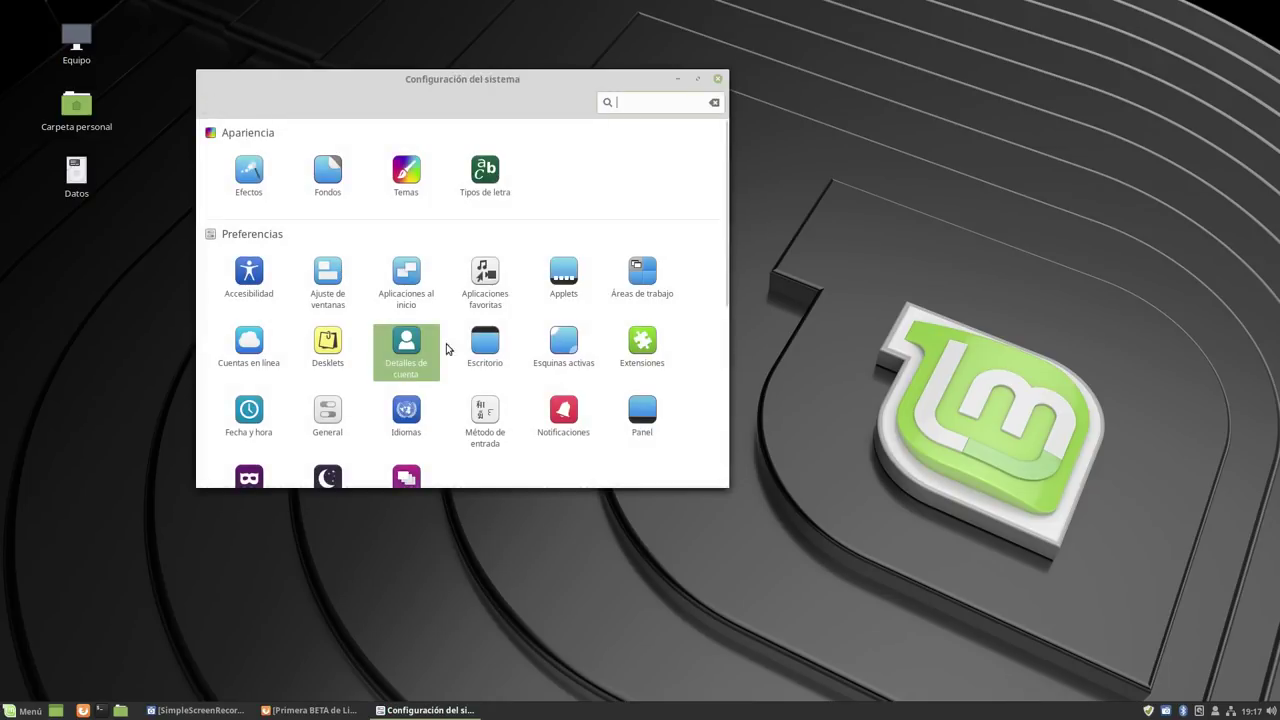
scroll(540, 242, down, 1)
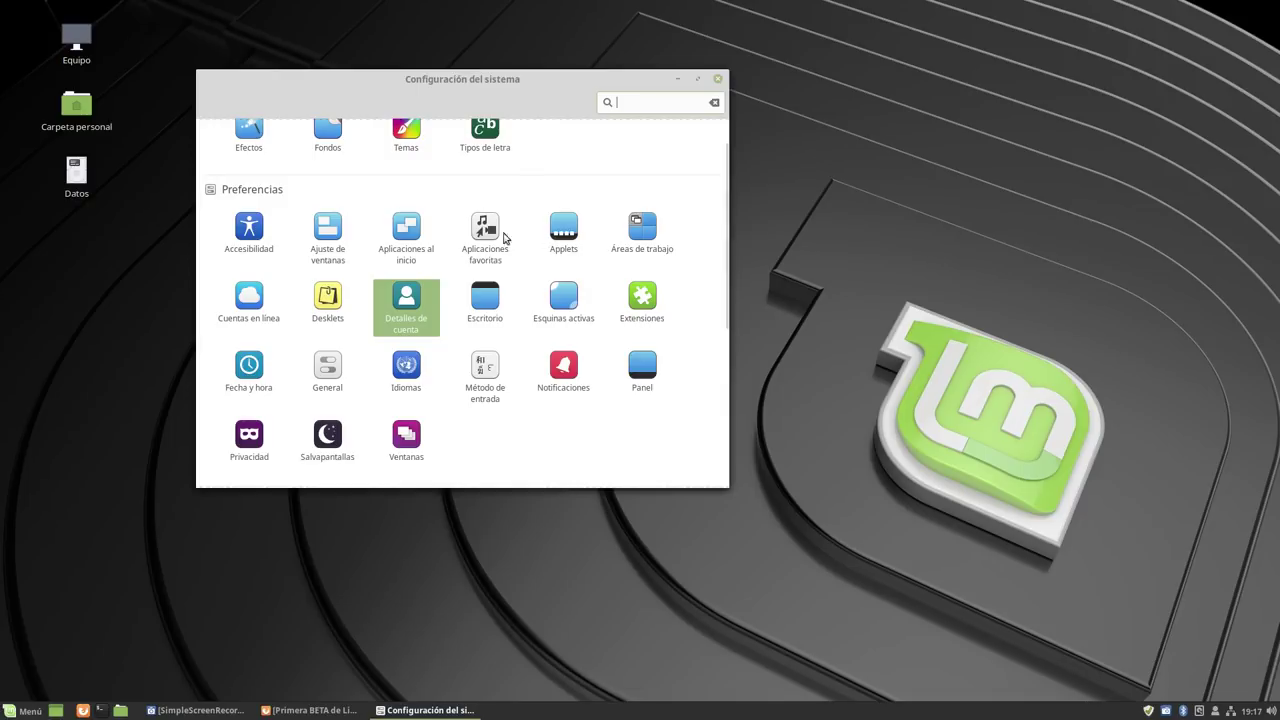
scroll(327, 274, down, 5)
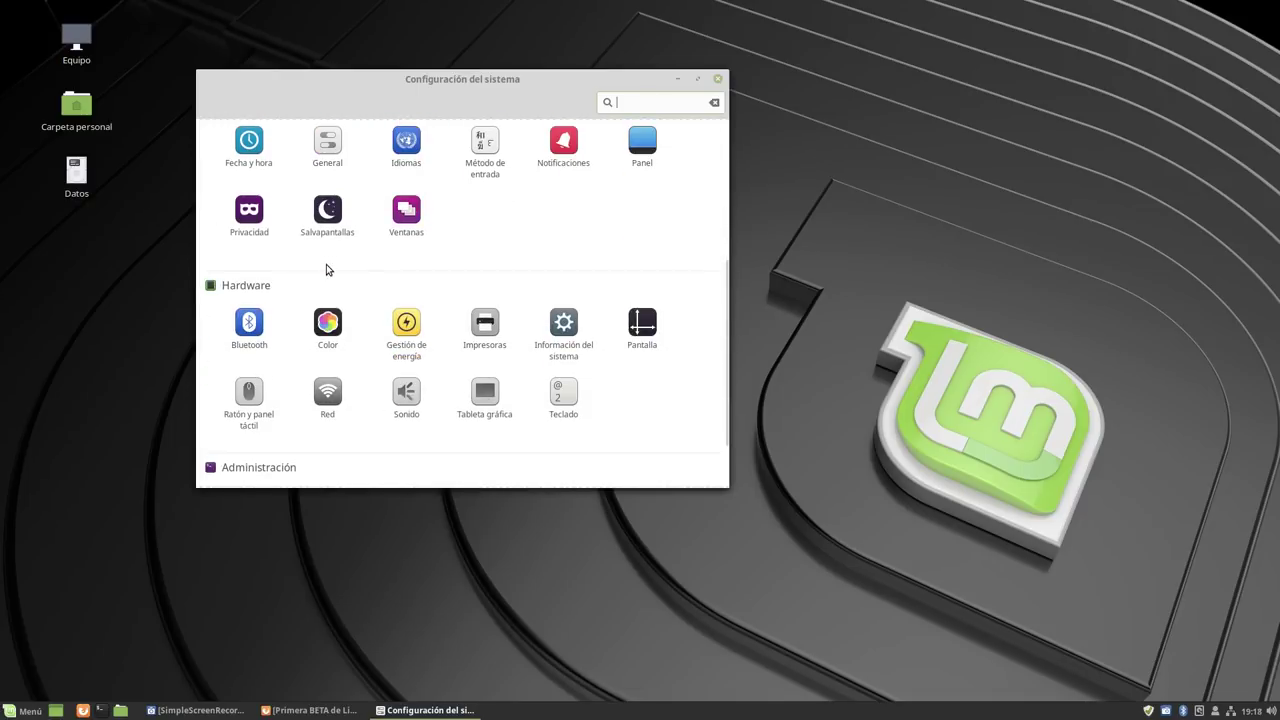
click(556, 331)
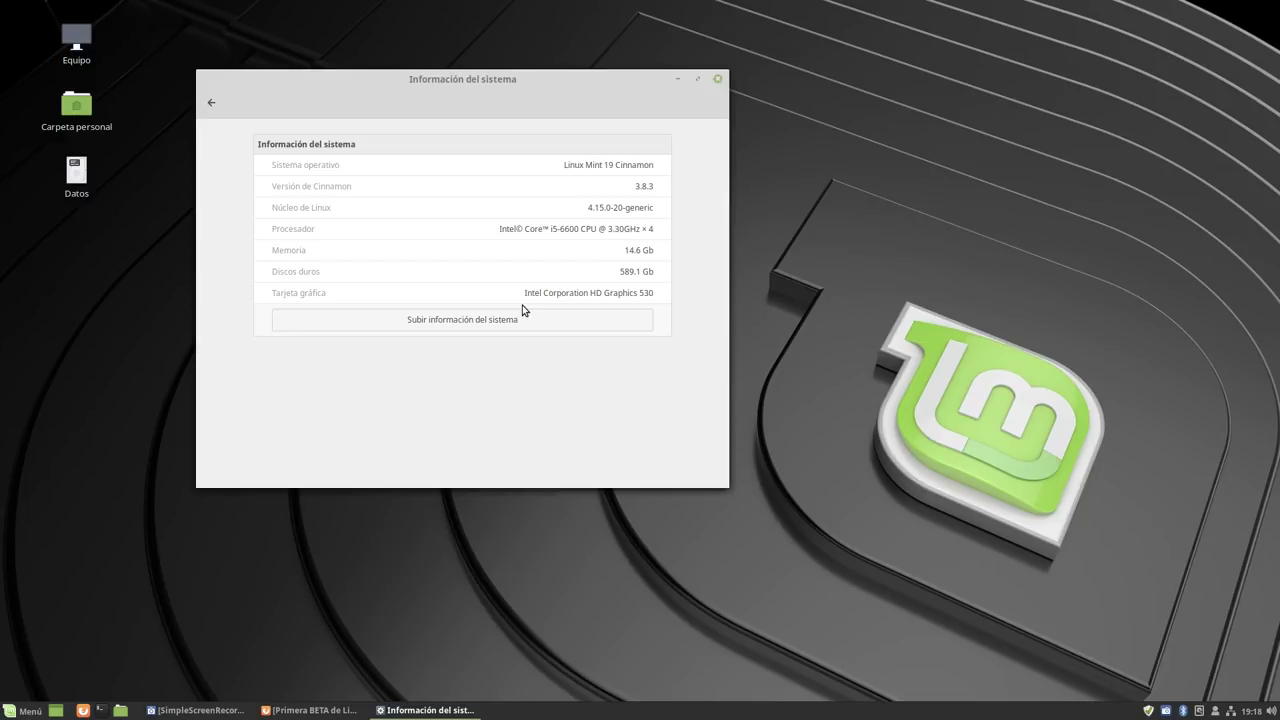
click(216, 106)
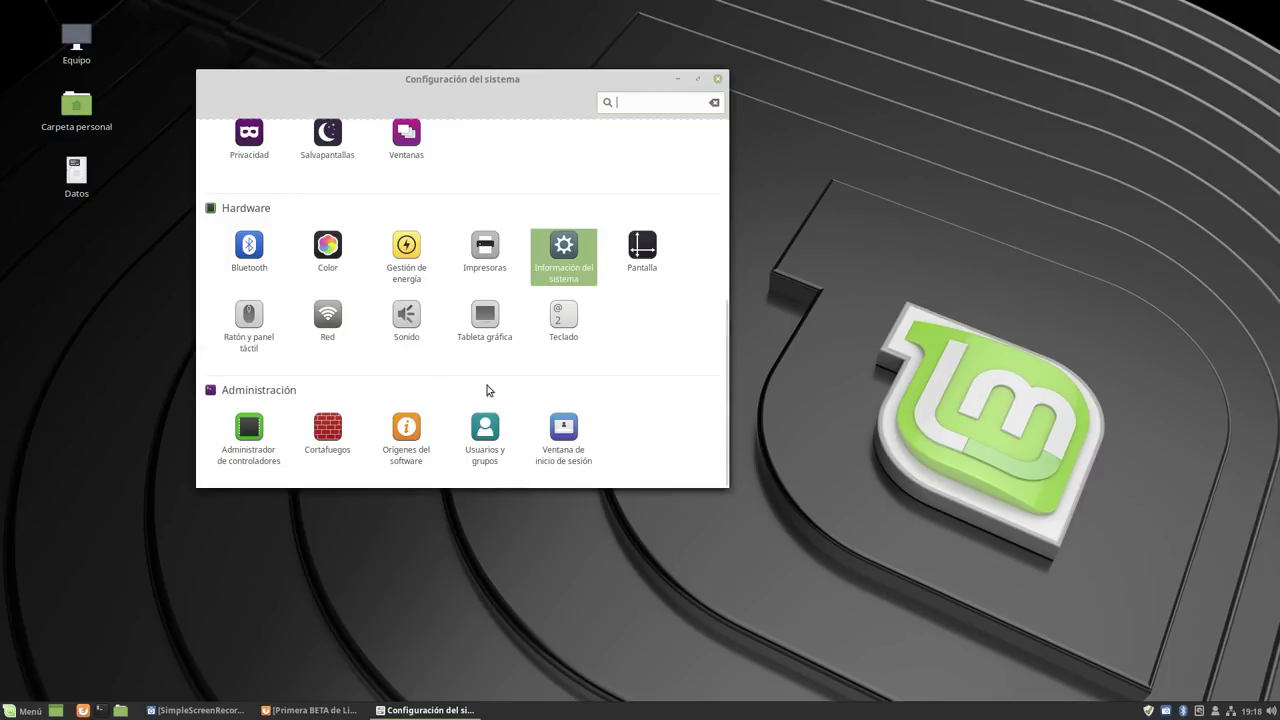
scroll(438, 380, up, 5)
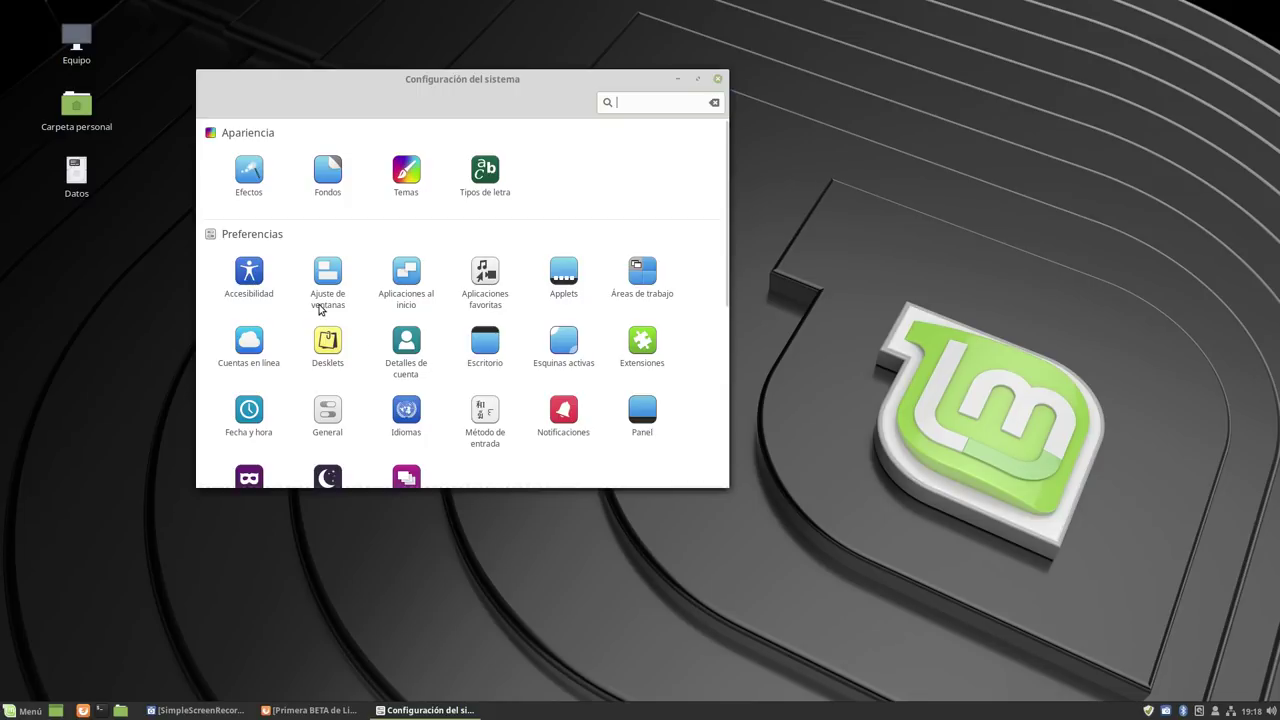
Glance at the Idiomas settings showing Spanish, close them, then close System Settings.
click(396, 419)
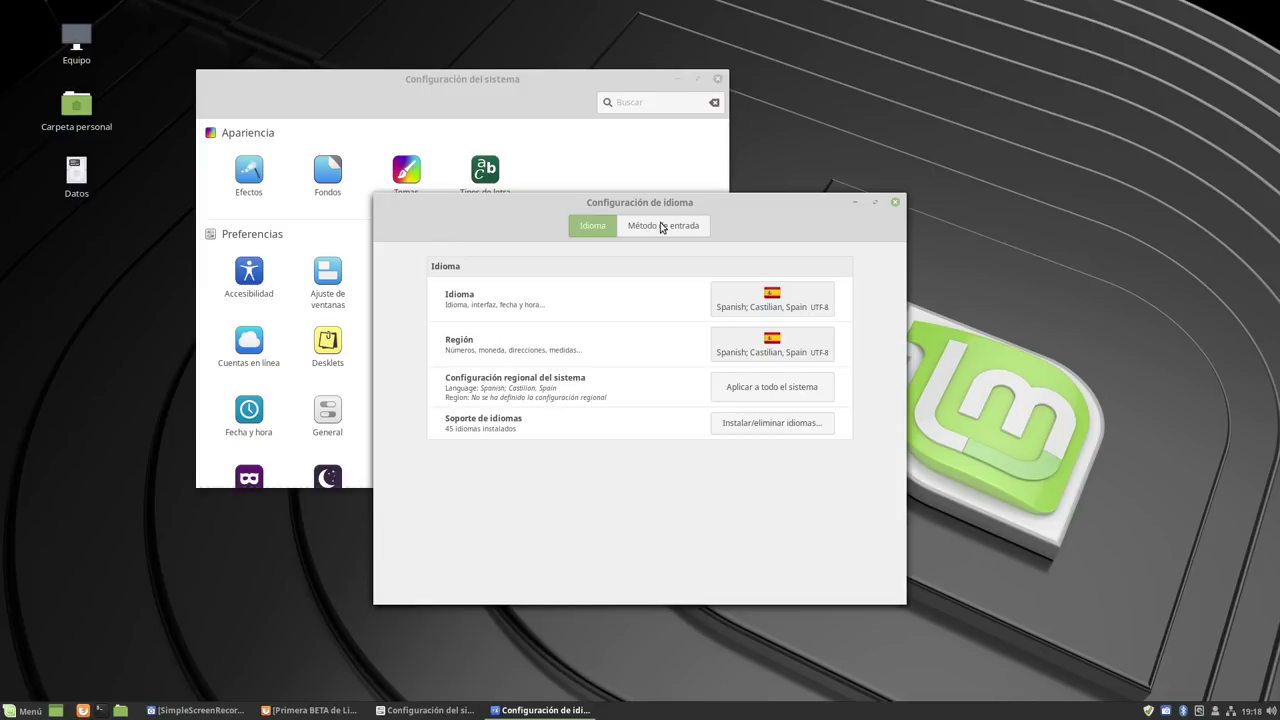
click(895, 203)
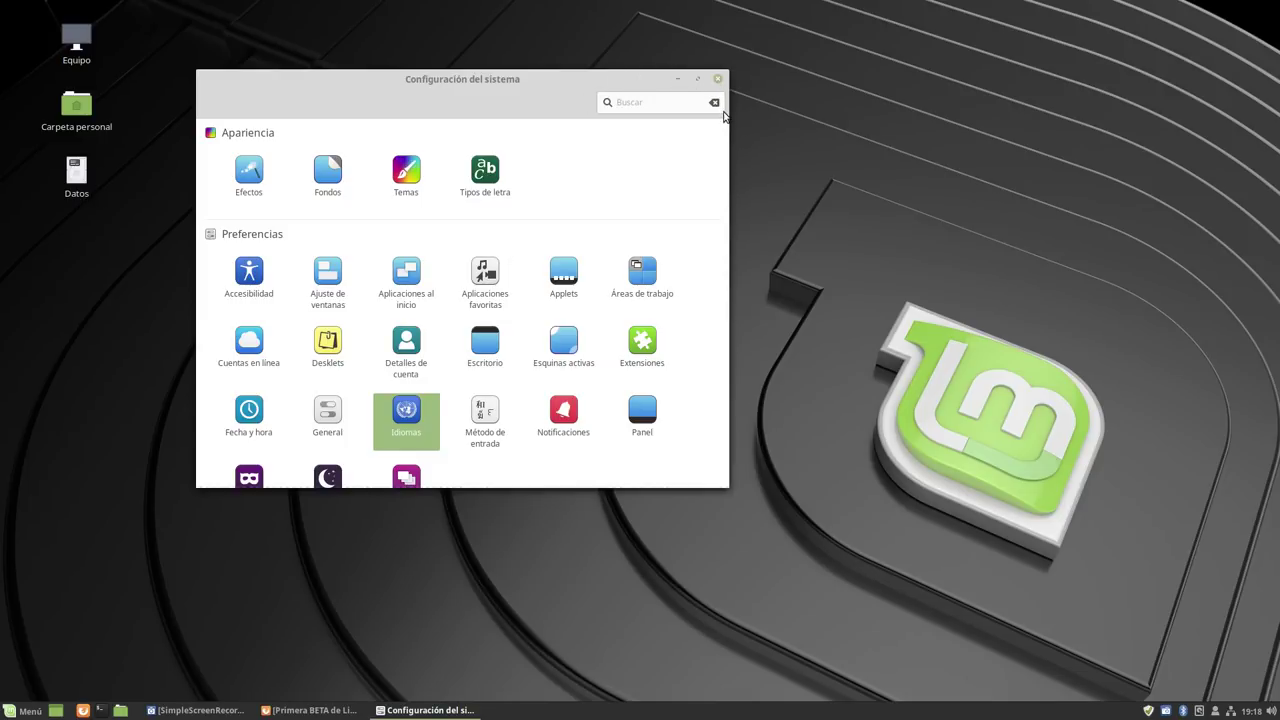
click(715, 80)
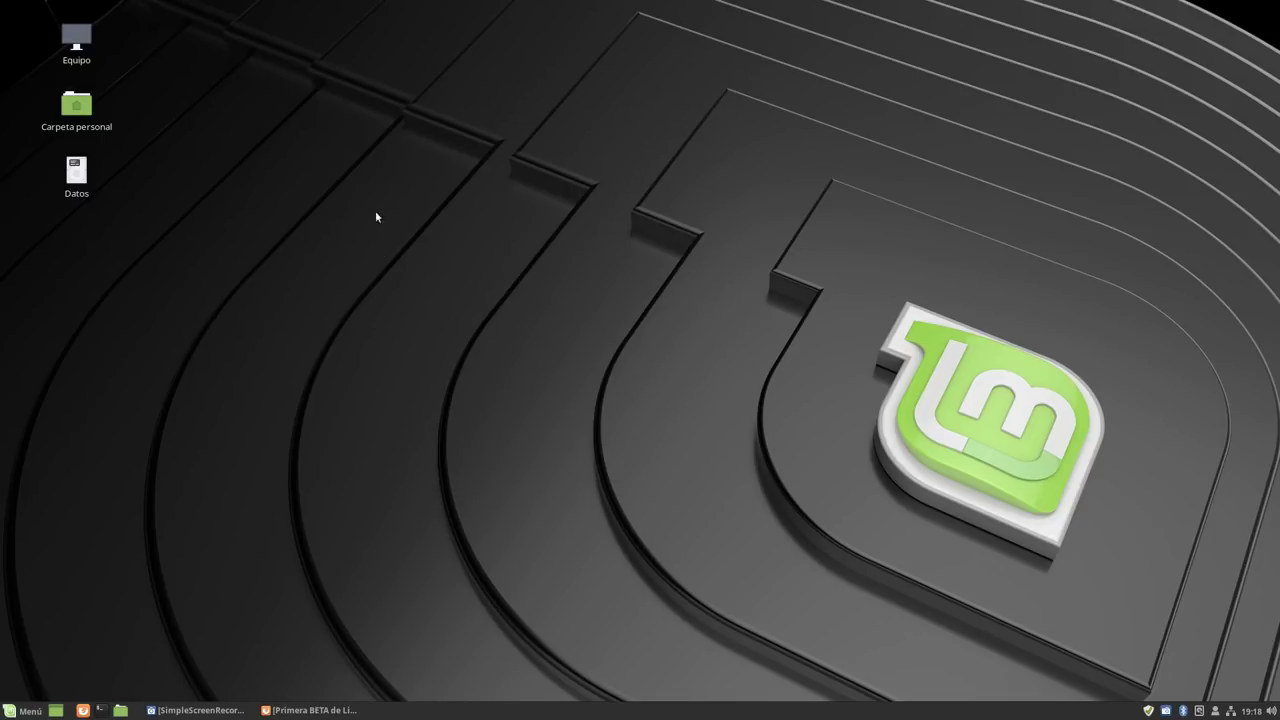
Look over the desktop right-click menu, dismiss it, then bring up the Menú listing Lugares.
right_click(377, 184)
click(237, 257)
right_click(595, 90)
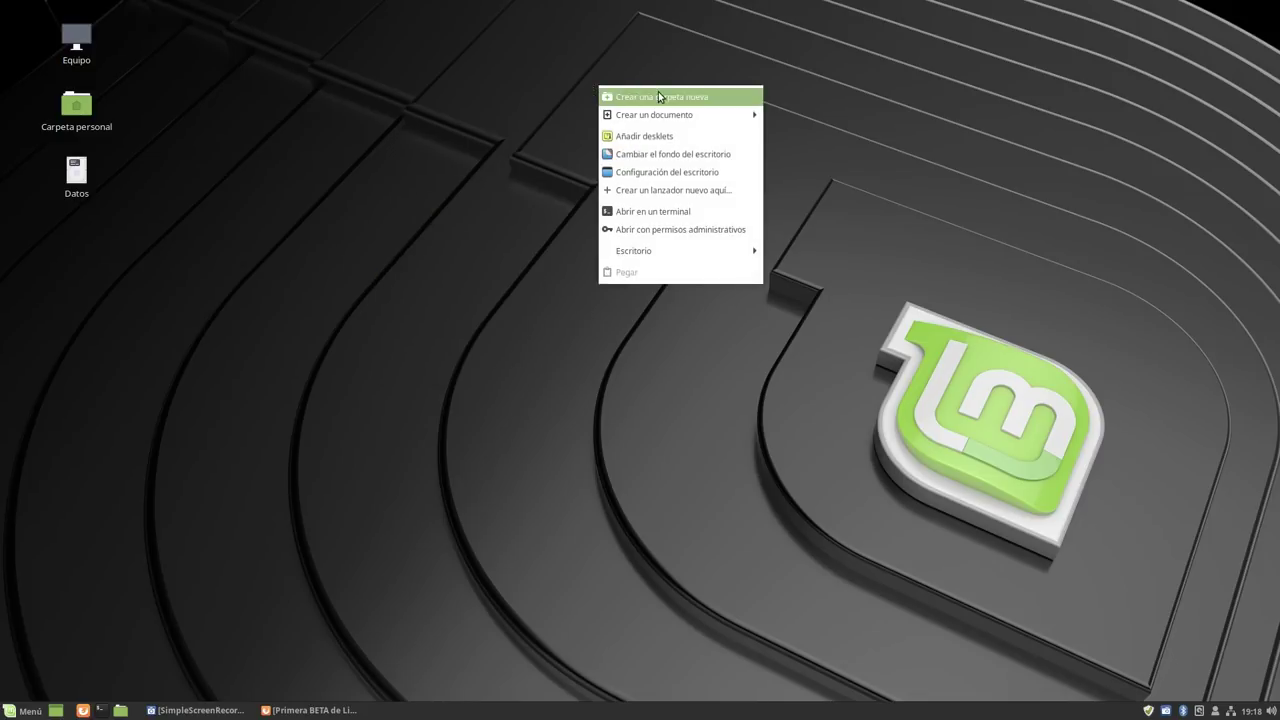
mouse_move(692, 118)
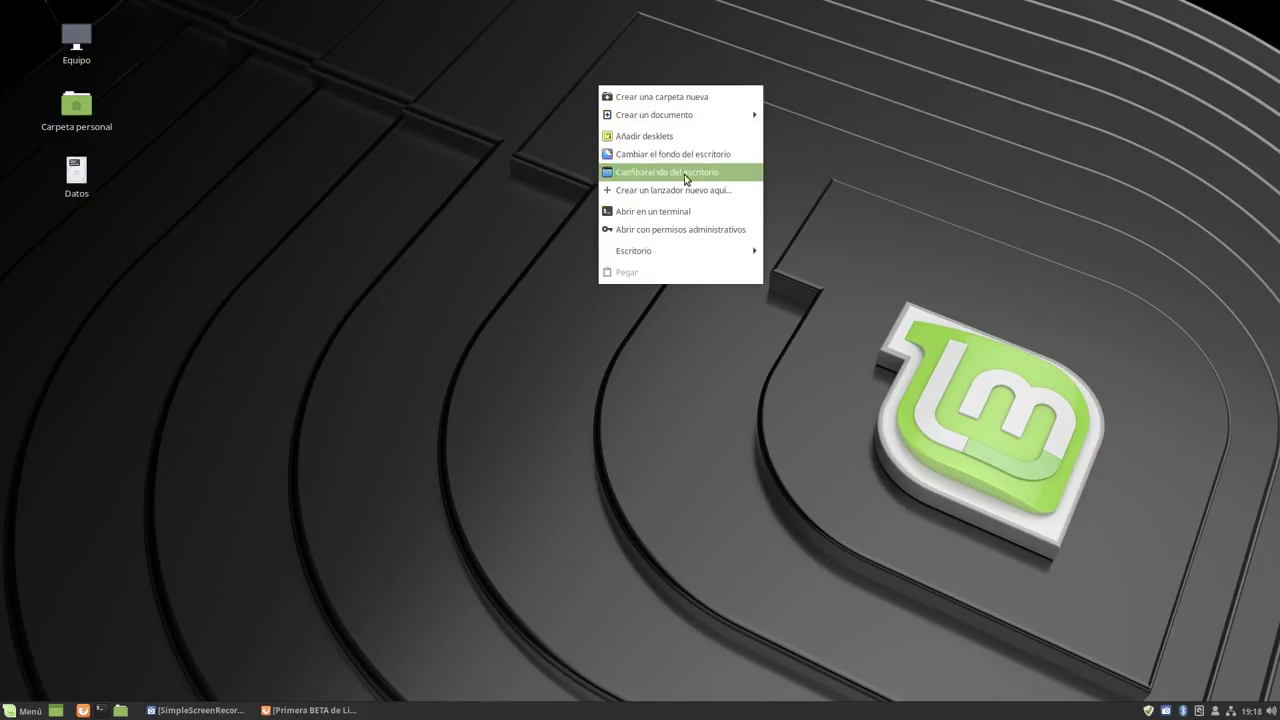
click(19, 712)
click(19, 712)
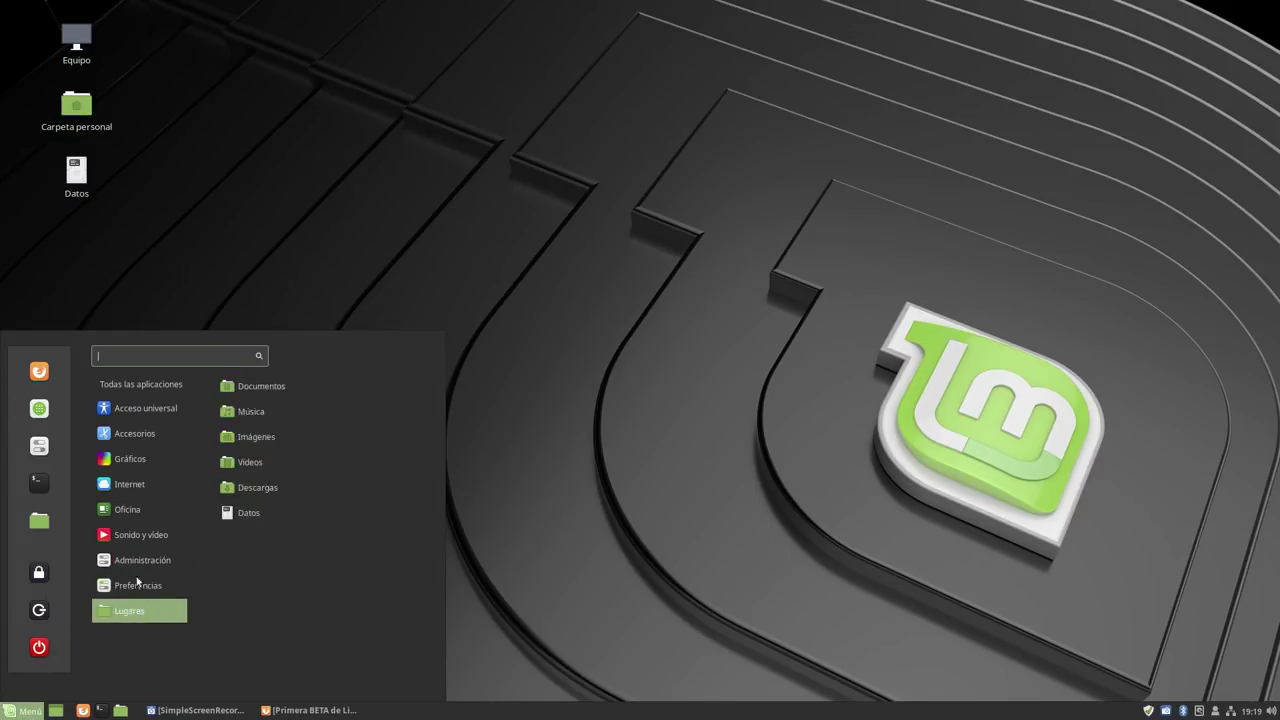
Launch Editor de textos from the Accesorios category, opening Documento no guardado 1.
mouse_move(170, 418)
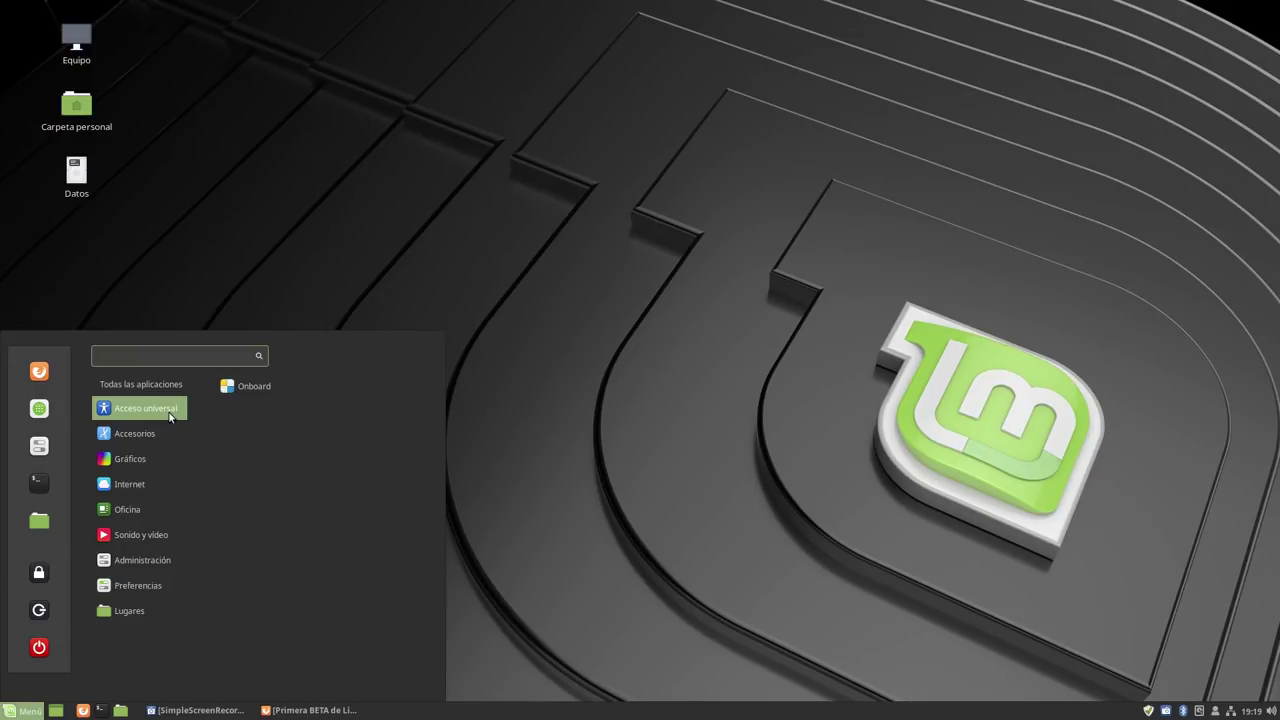
mouse_move(149, 470)
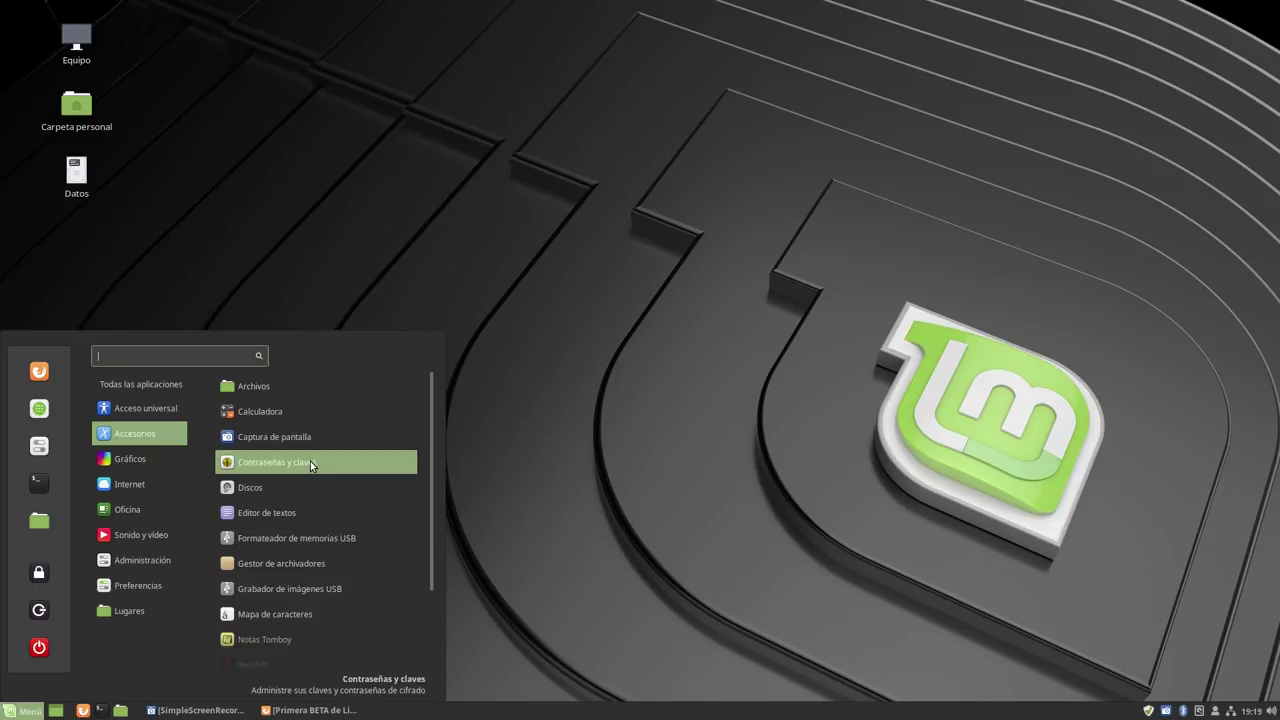
click(304, 511)
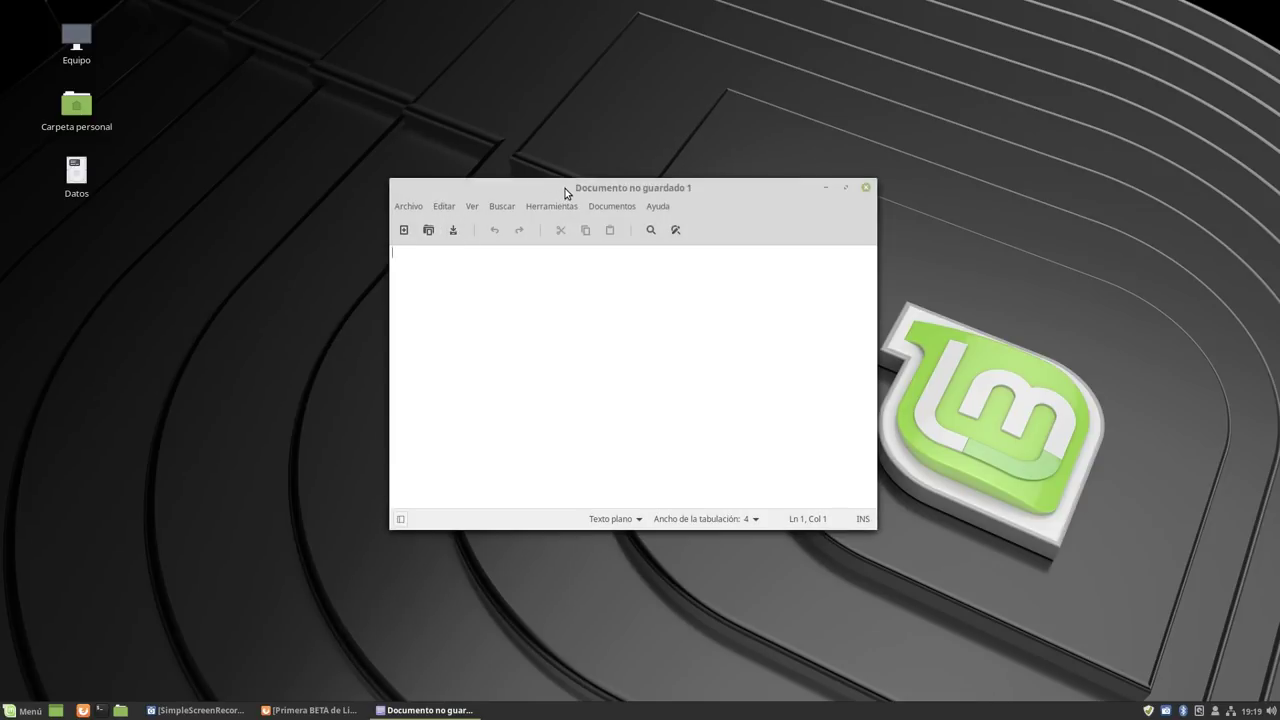
Move and enlarge the xed window, view its Acerca de xed info, then close the editor.
drag(565, 192, 419, 151)
drag(737, 494, 991, 595)
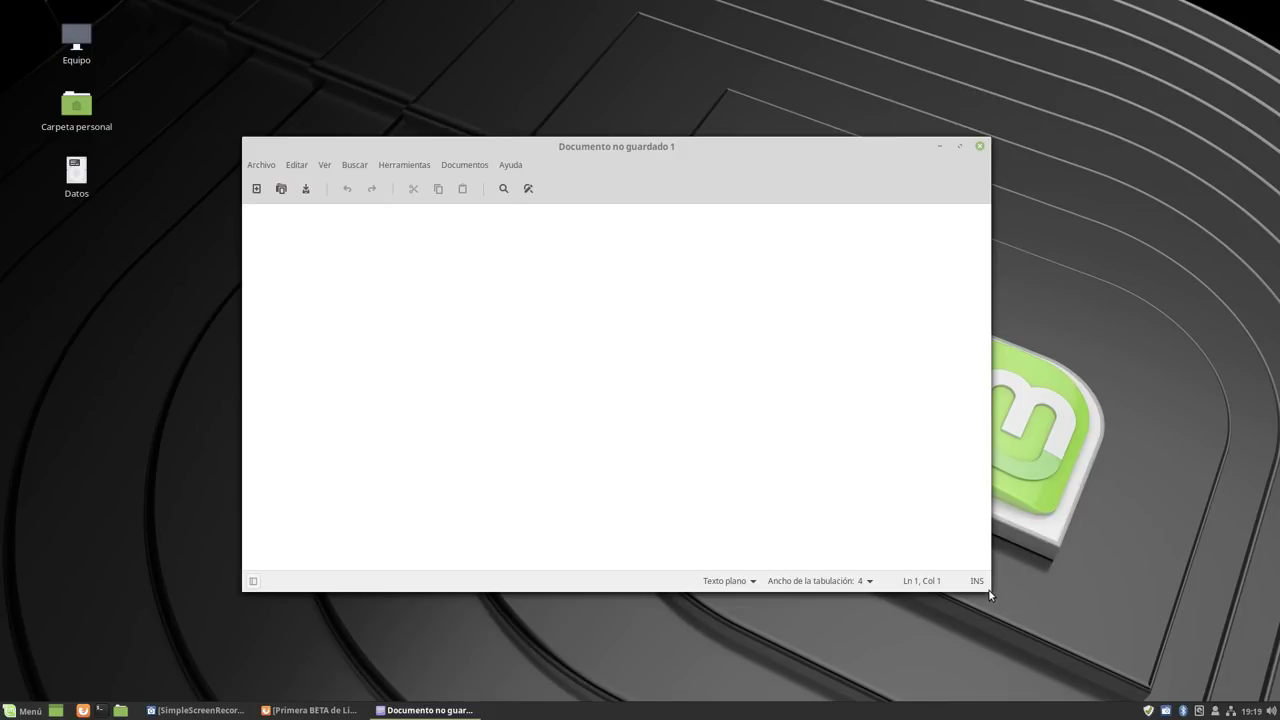
click(512, 165)
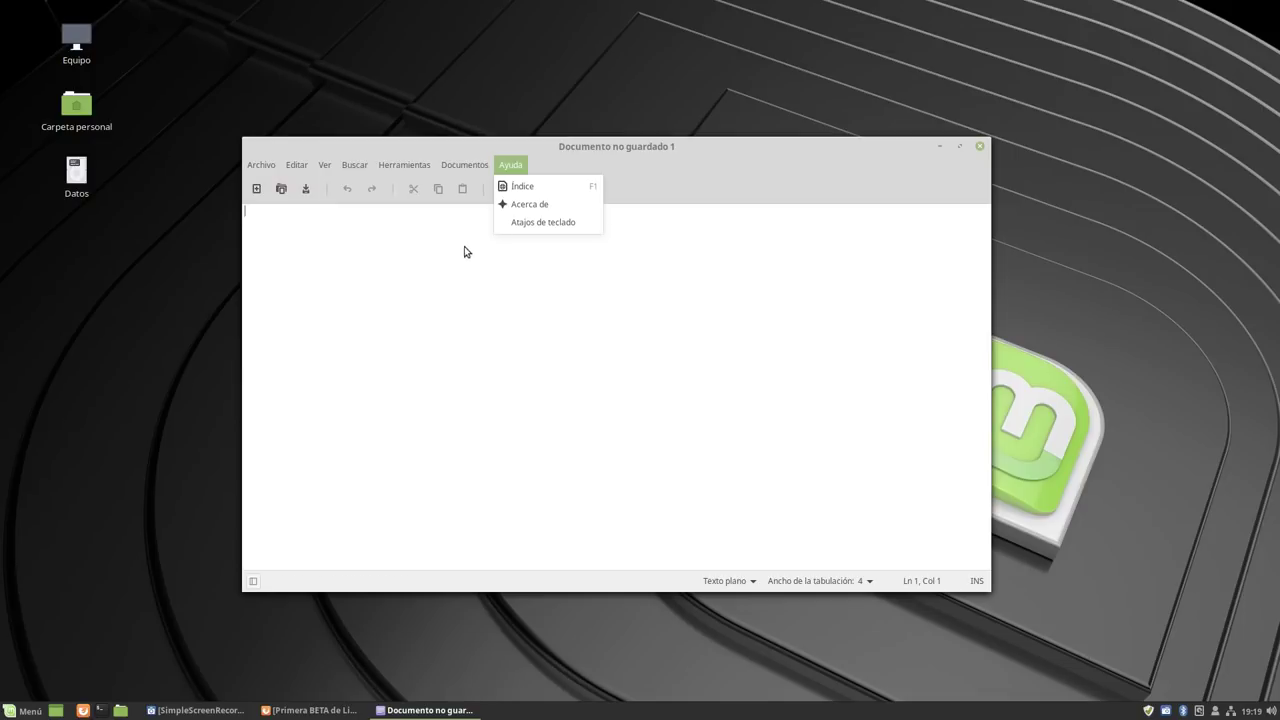
click(540, 205)
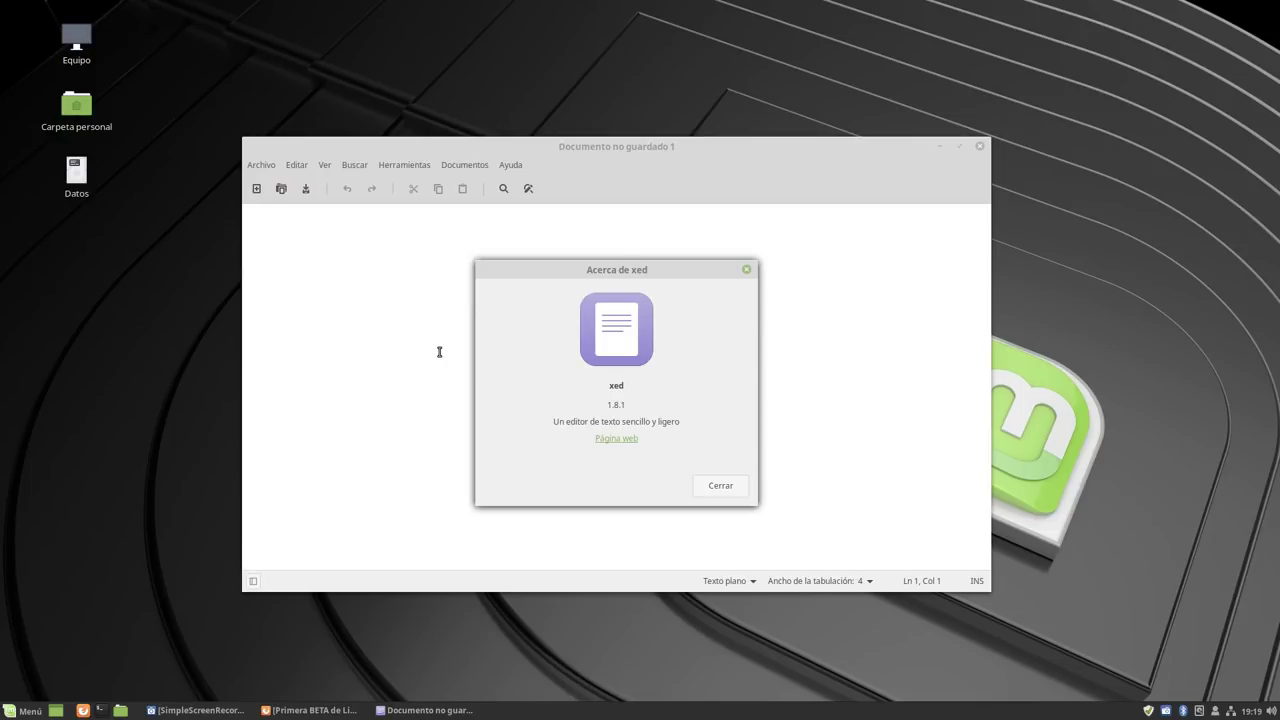
click(718, 487)
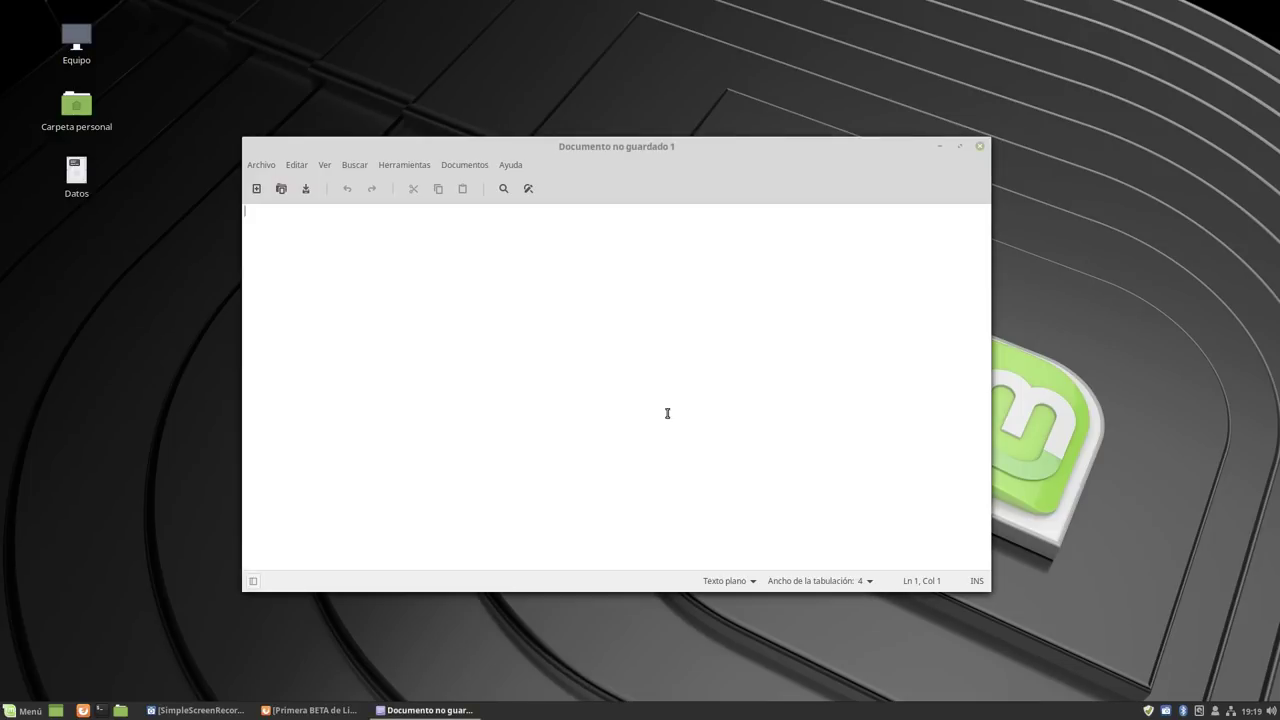
click(981, 147)
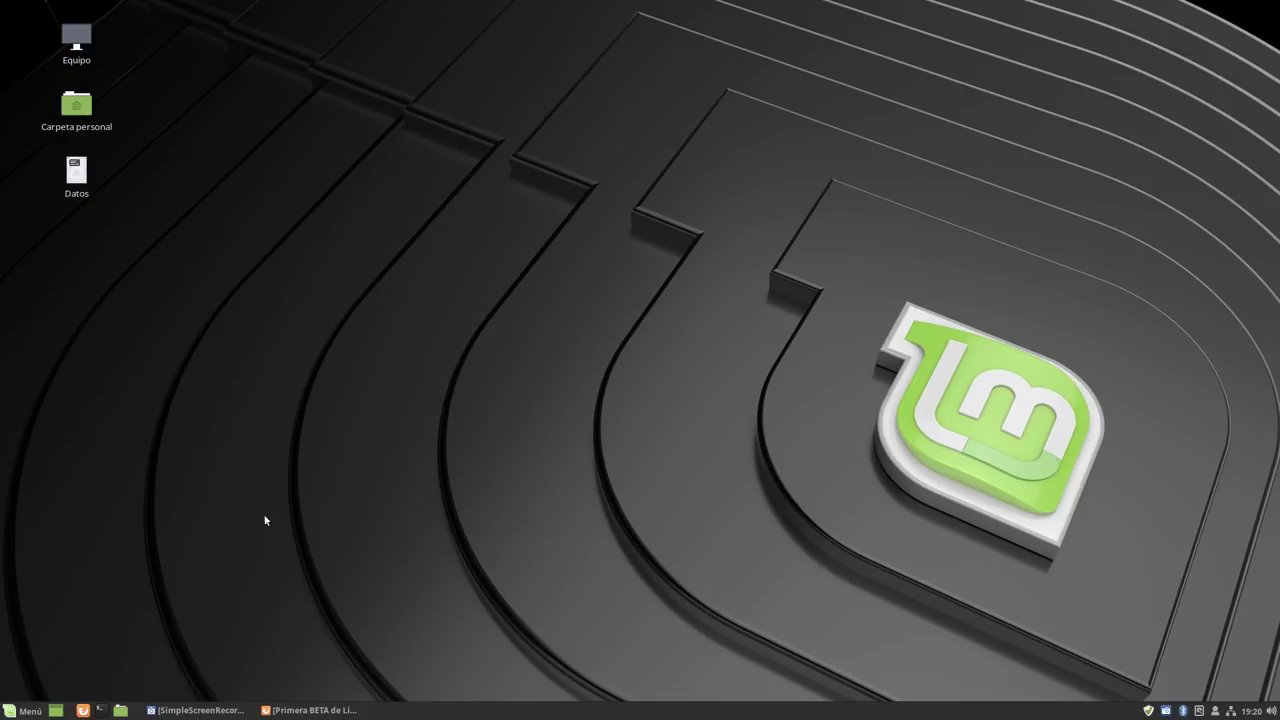
Restore Firefox and enable Barra de menús so the menu bar stays visible.
click(305, 710)
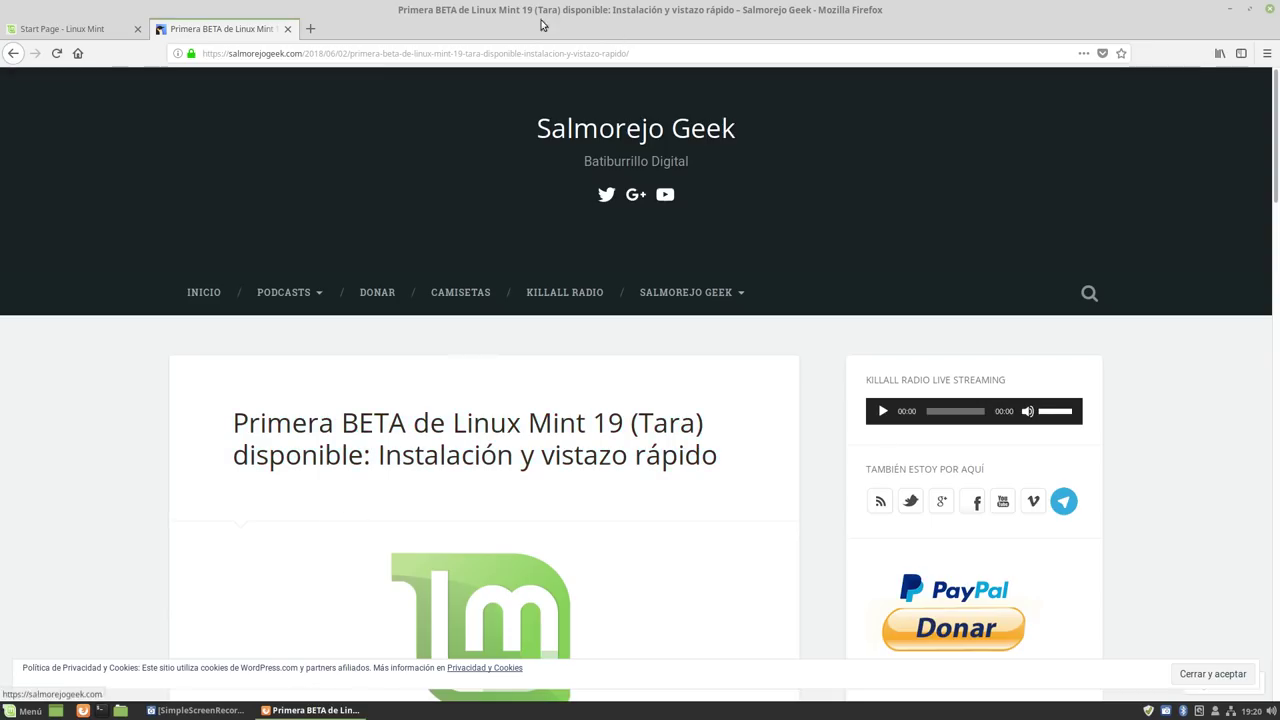
right_click(512, 31)
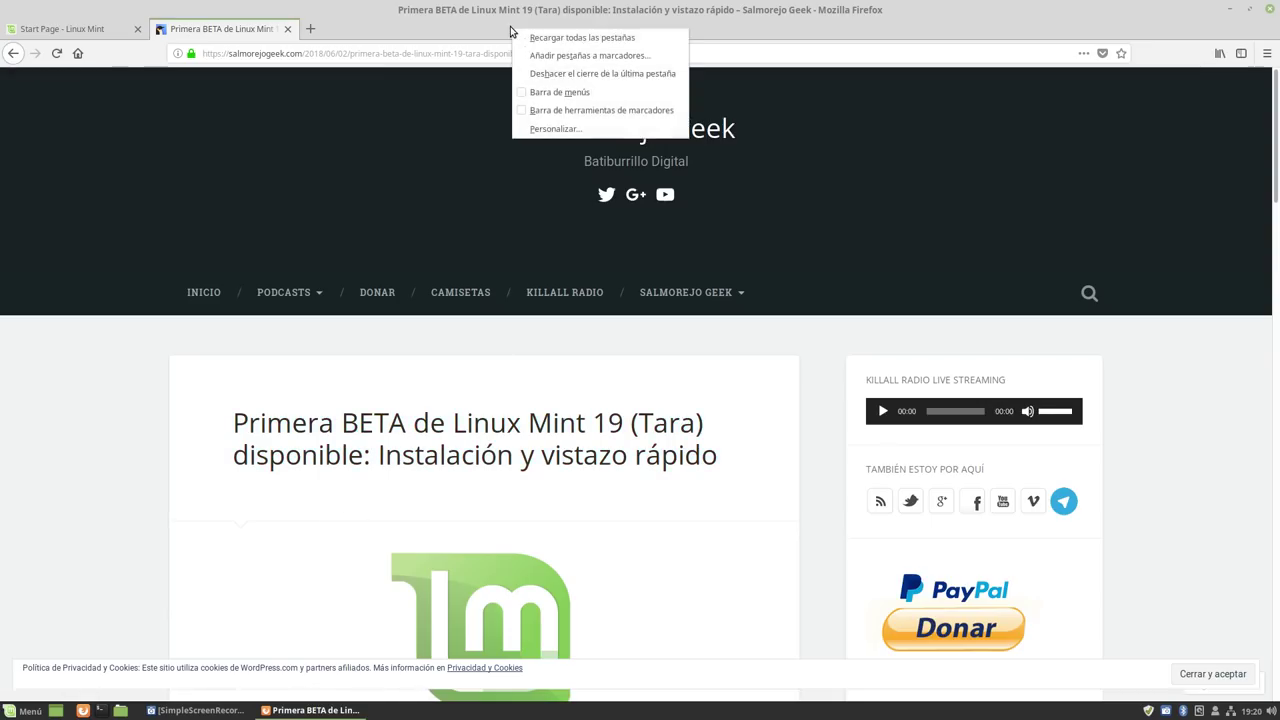
click(563, 92)
Confirm Firefox version 60.0.1 under Ayuda > Acerca de Firefox, then minimize the browser.
click(292, 27)
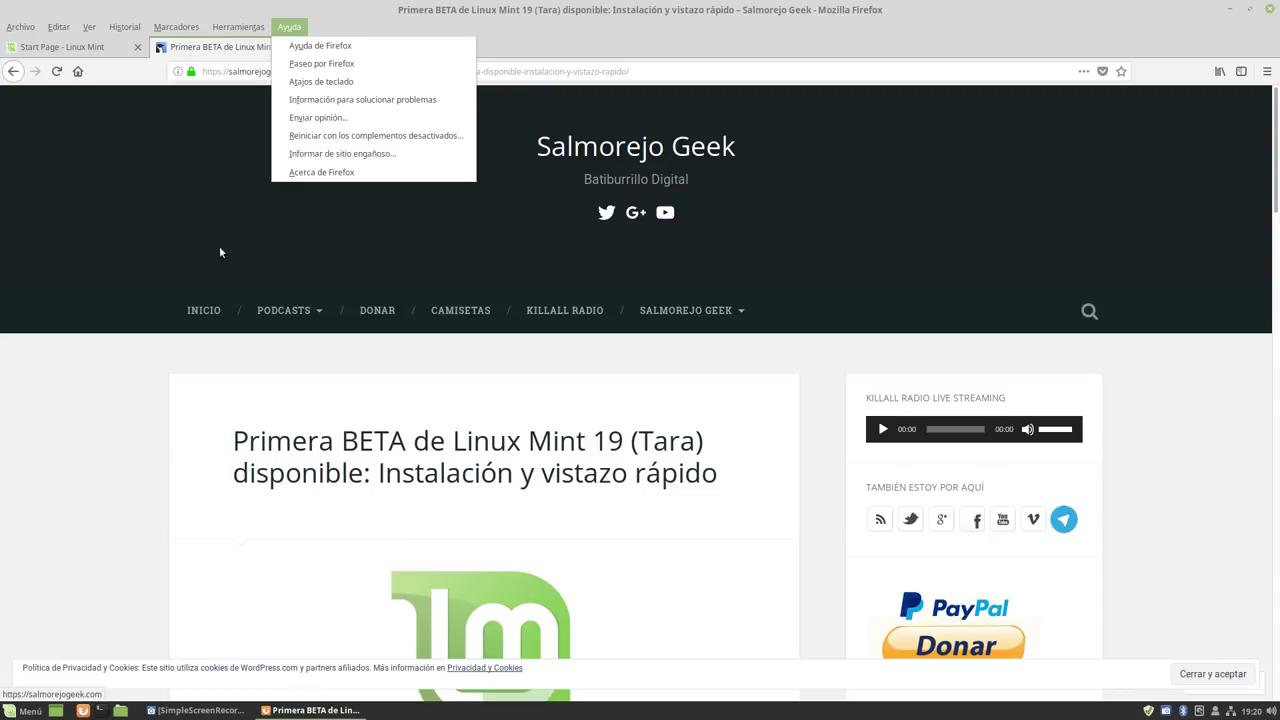
click(283, 173)
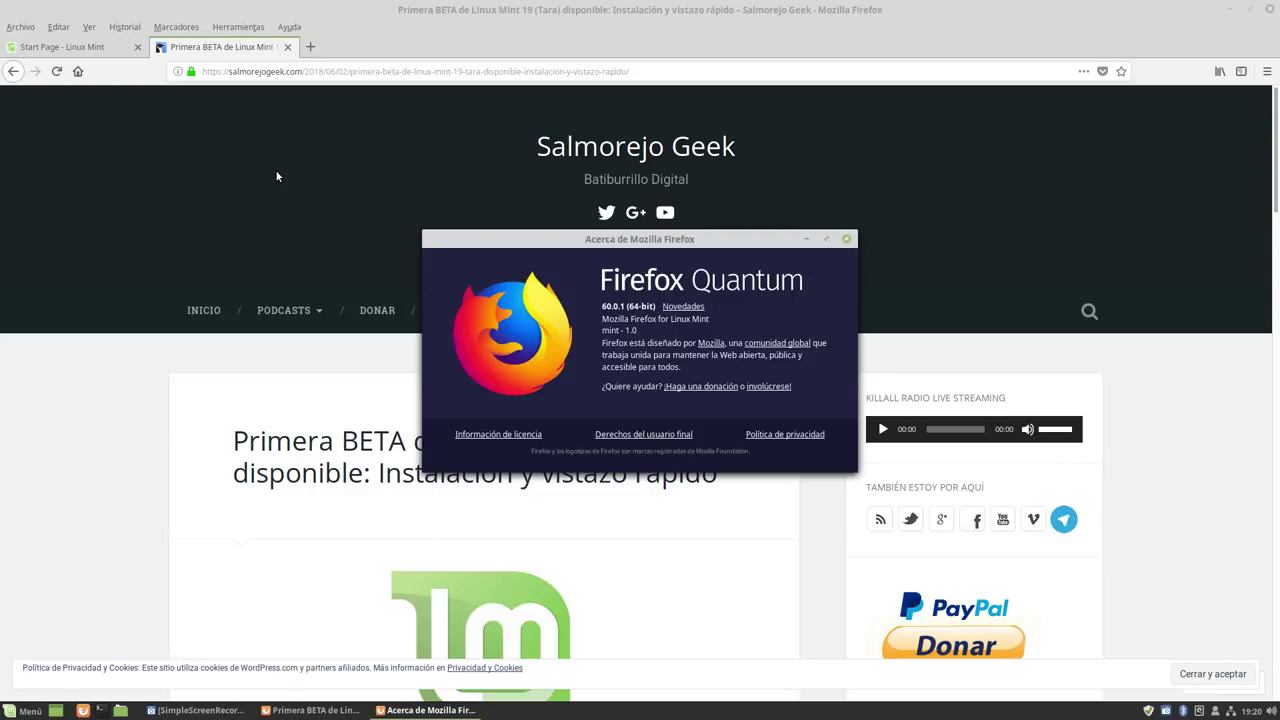
click(848, 240)
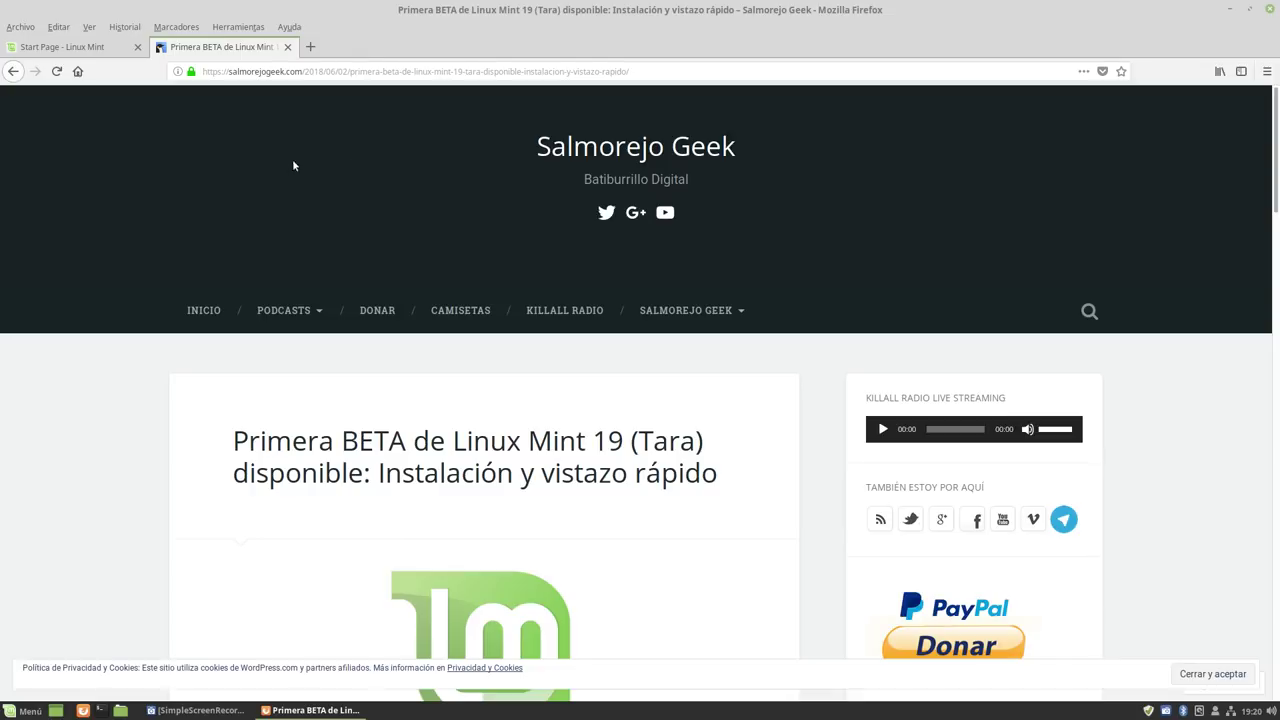
click(1230, 9)
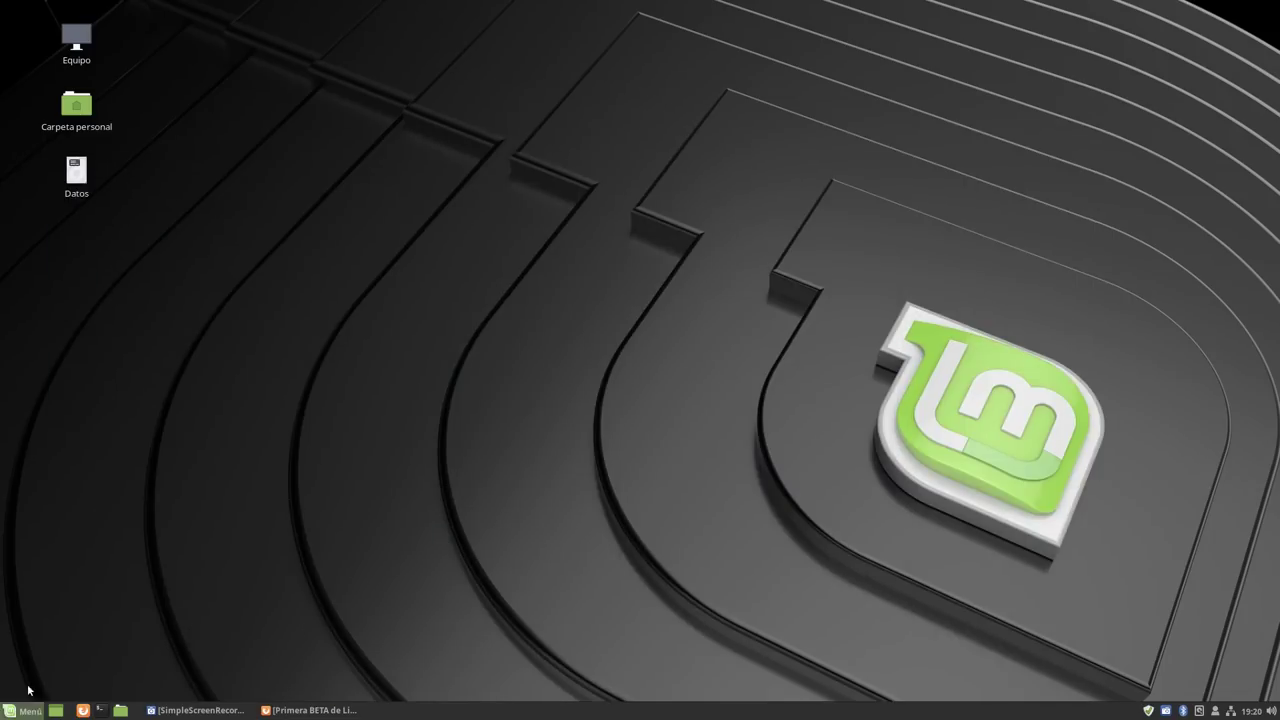
Open the applications menu and scroll through Accesorios and Gráficos apps like Pix and Simple Scan.
click(6, 706)
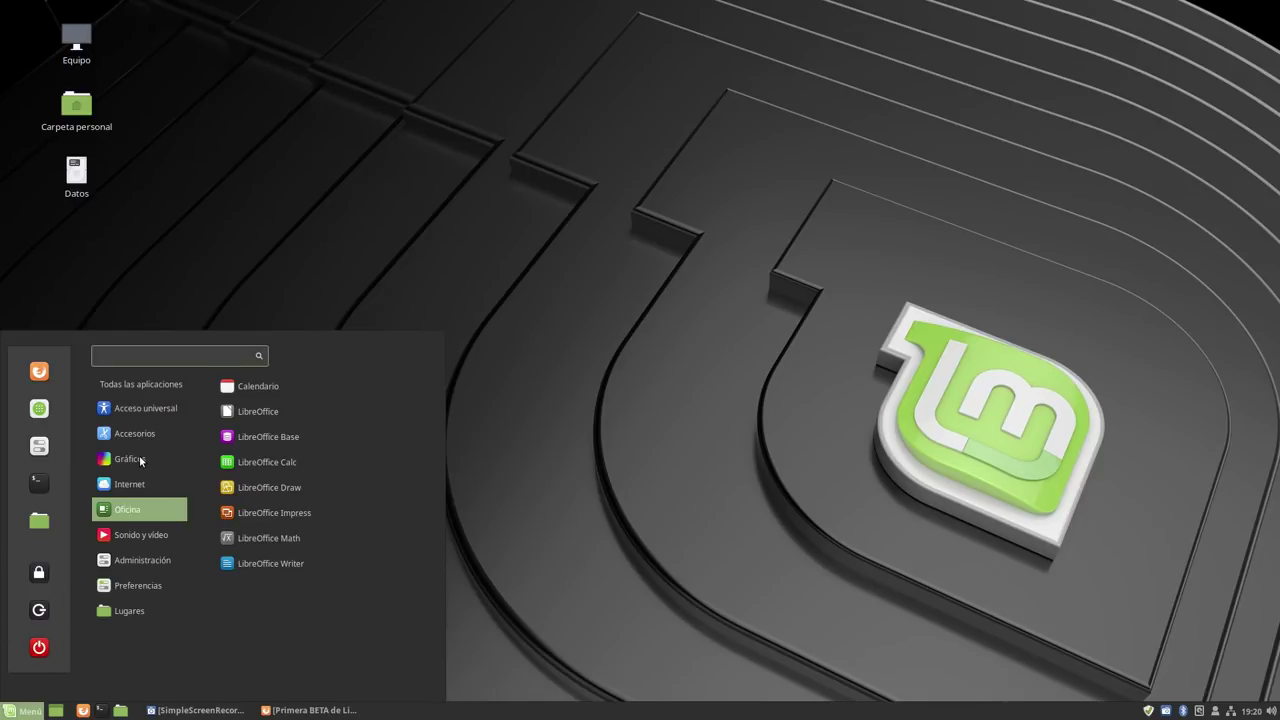
mouse_move(138, 463)
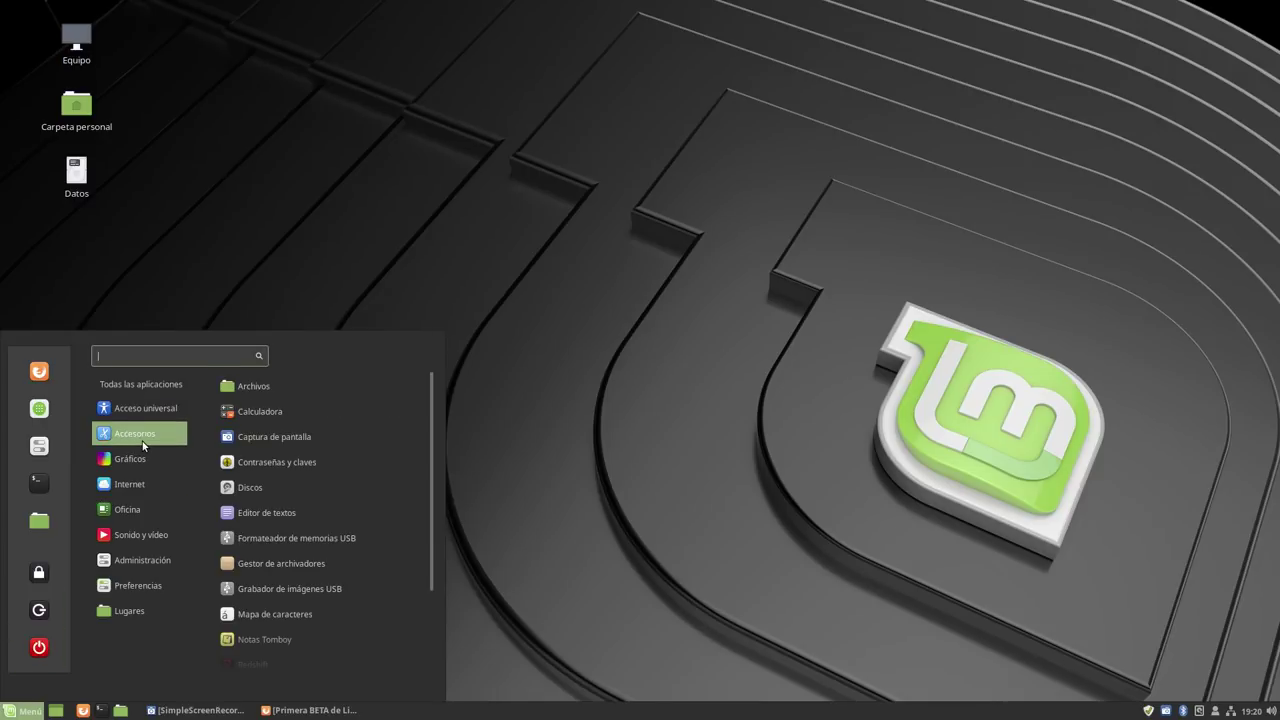
scroll(258, 447, down, 2)
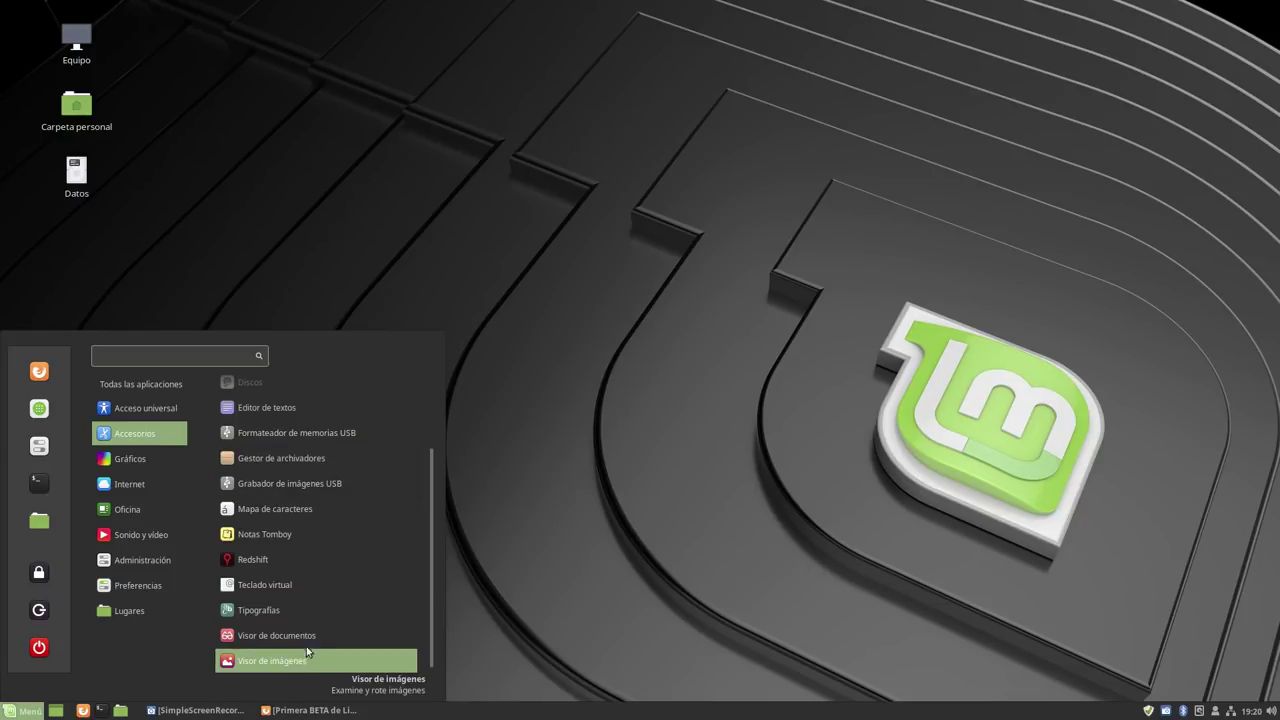
scroll(298, 599, up, 2)
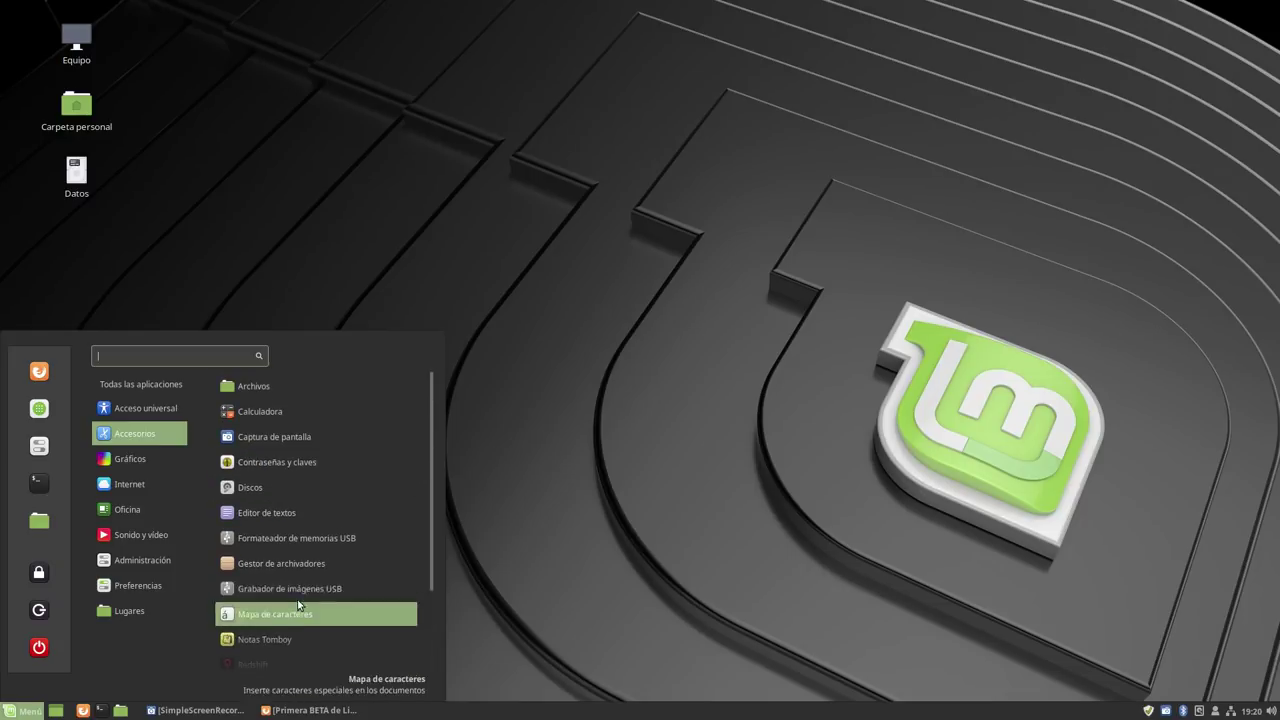
scroll(294, 519, down, 2)
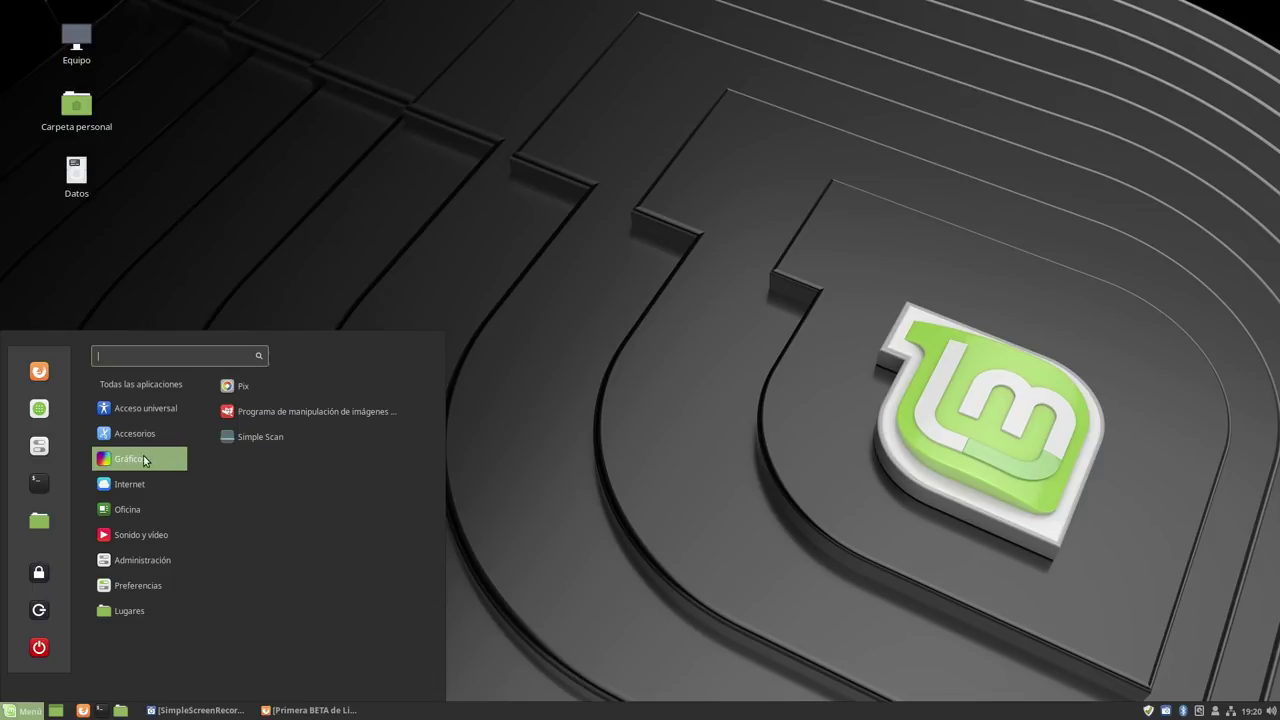
Launch GIMP, then move its main window higher and enlarge it.
click(302, 412)
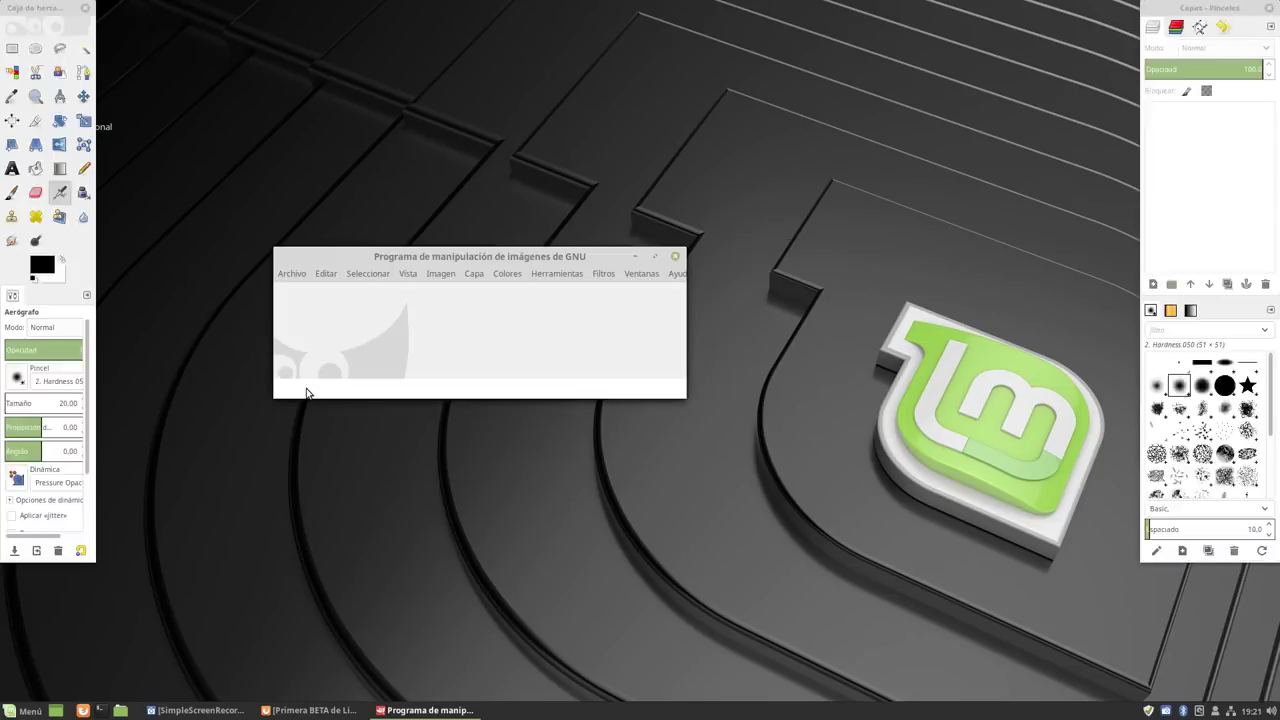
drag(478, 252, 482, 100)
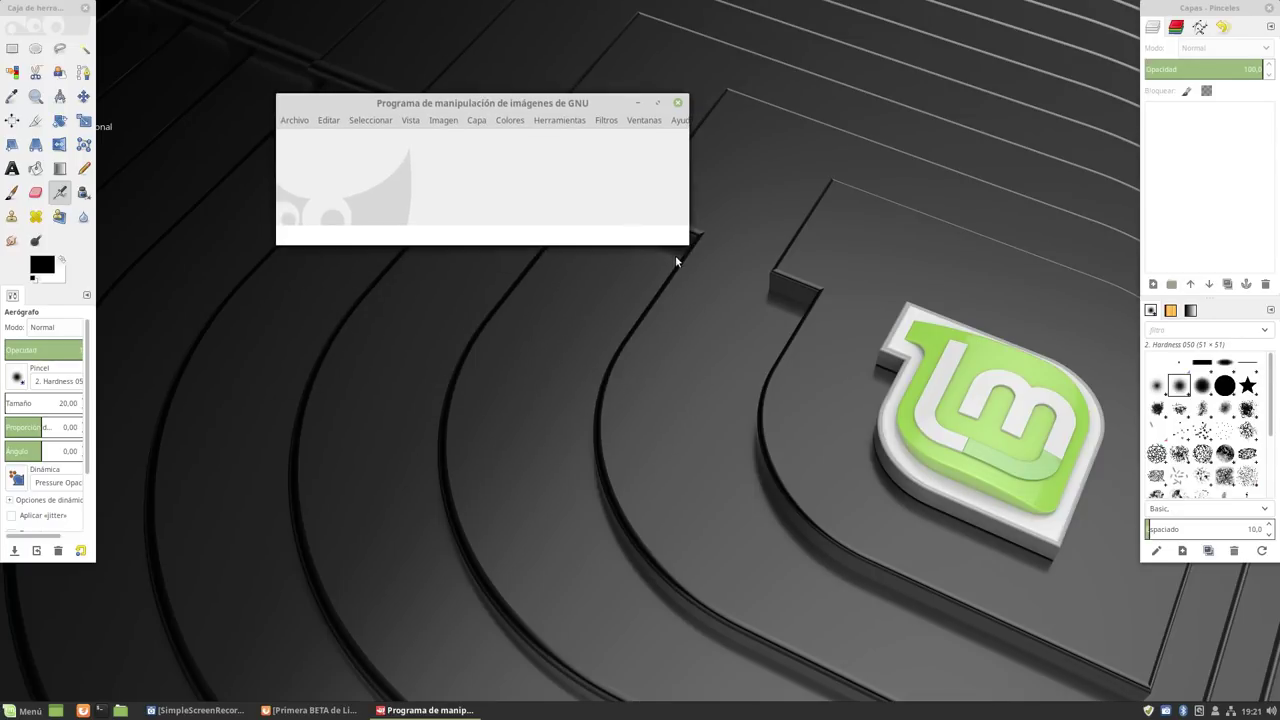
drag(687, 242, 901, 468)
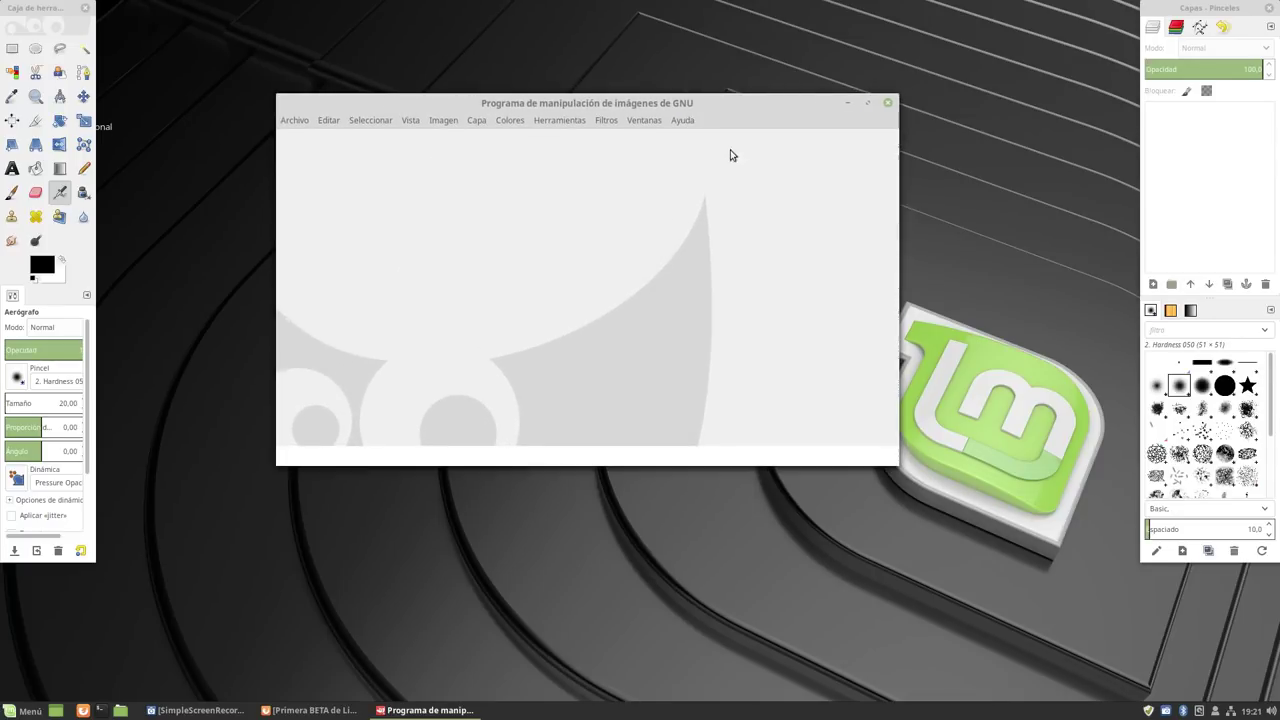
Check GIMP version 2.8.22 in Ayuda > Acerca de, then close the dialog.
click(682, 120)
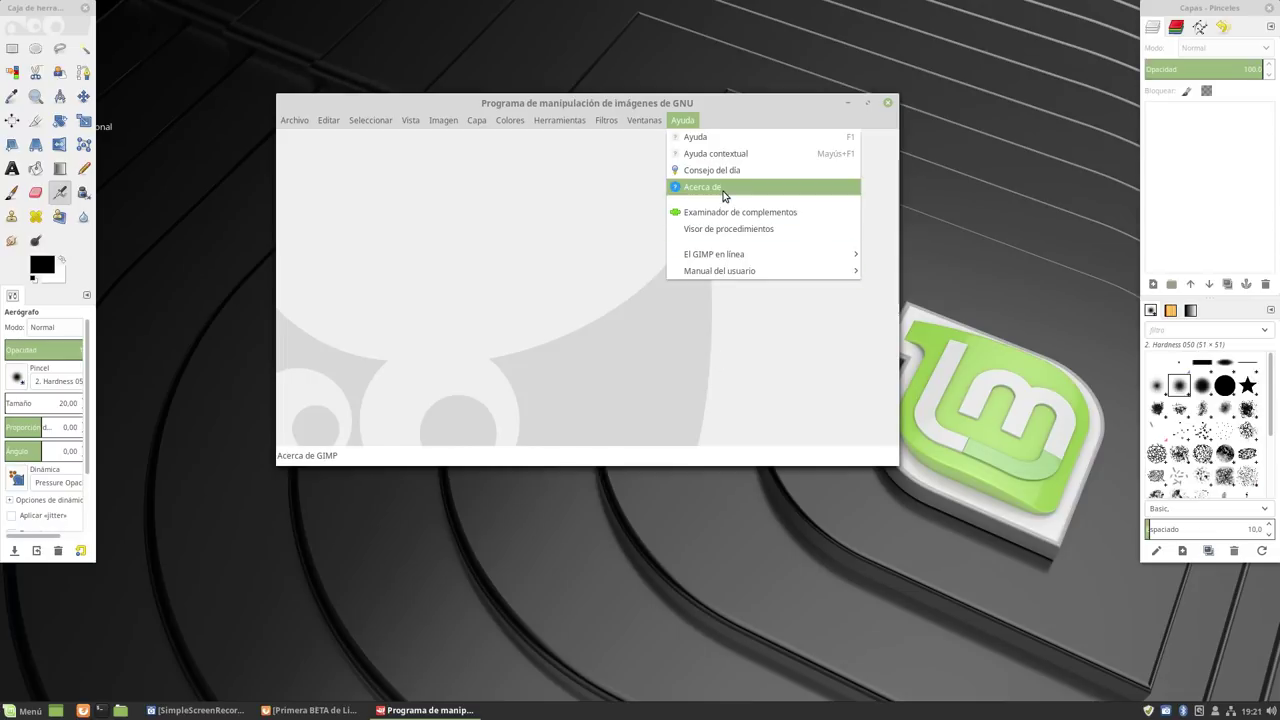
click(723, 189)
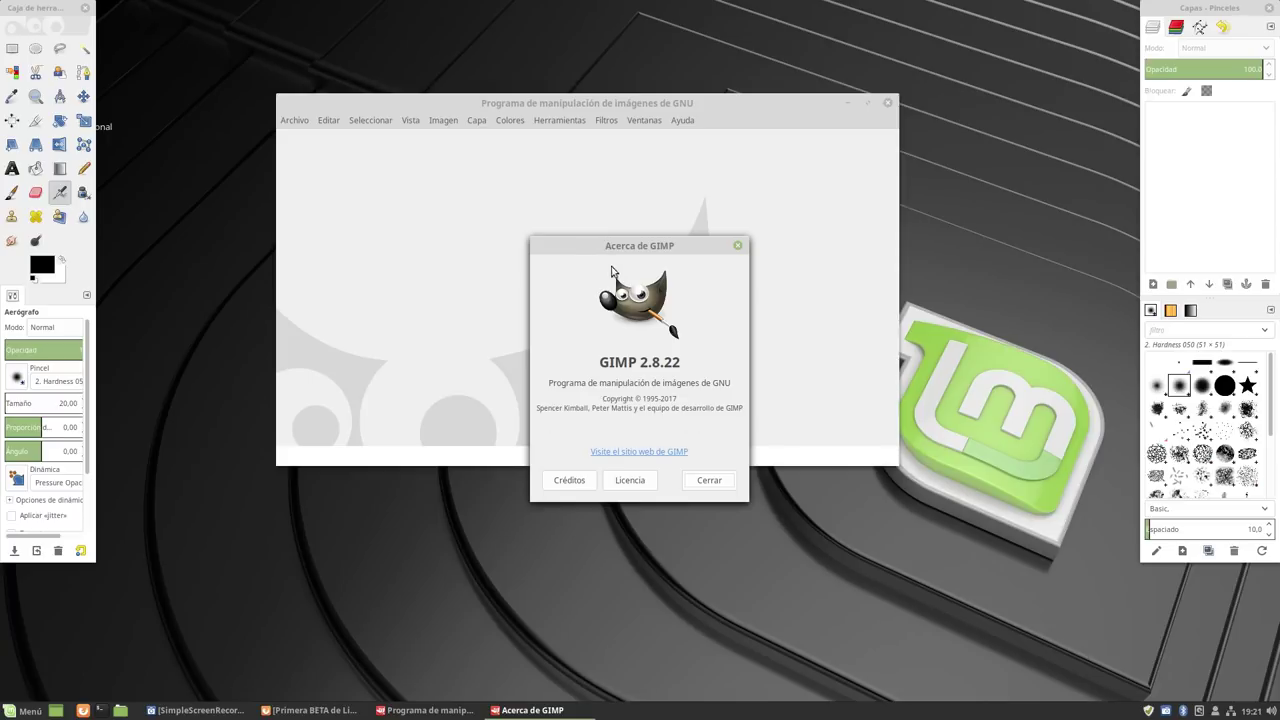
click(713, 480)
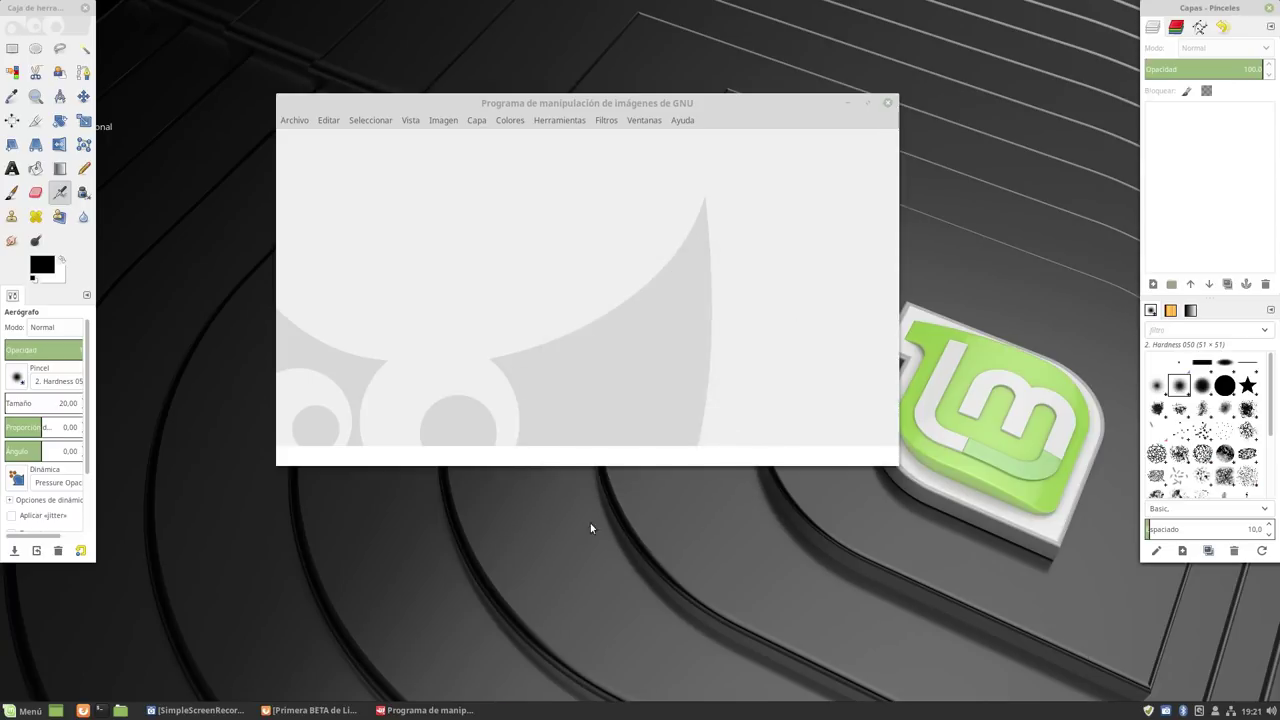
In Firefox, load google.es and search Google for 'gimp'.
click(340, 712)
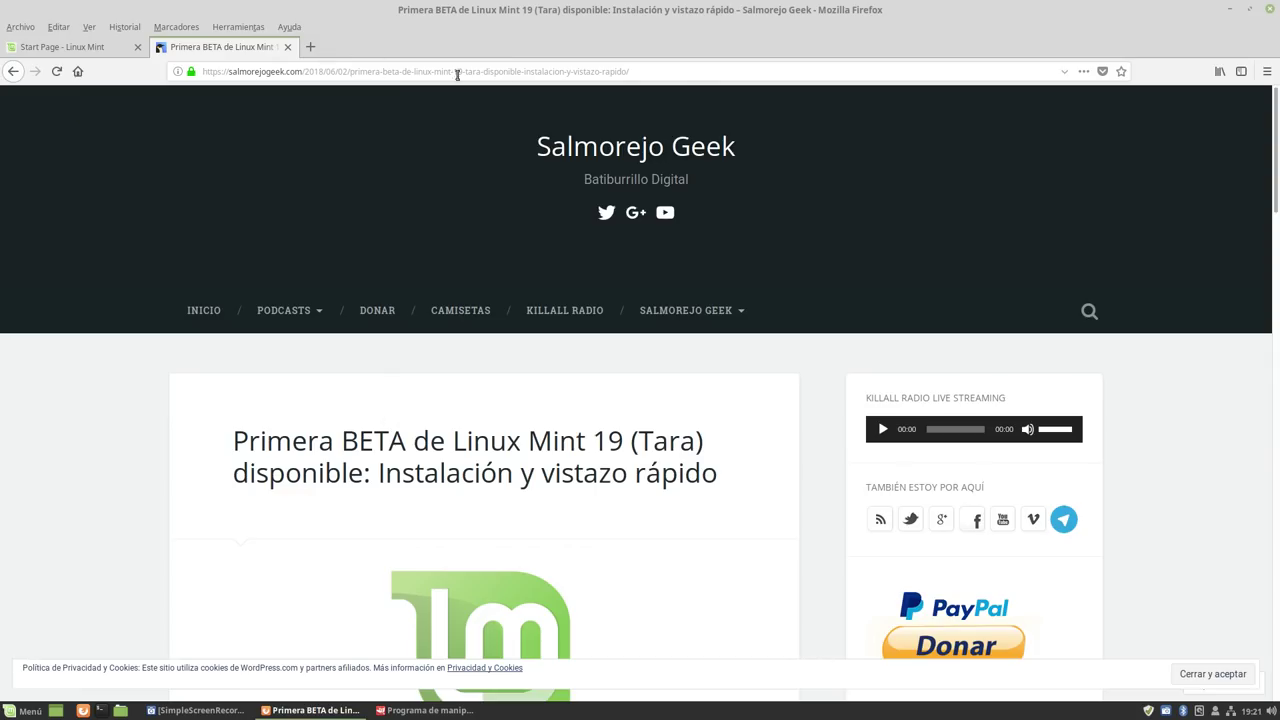
click(701, 72)
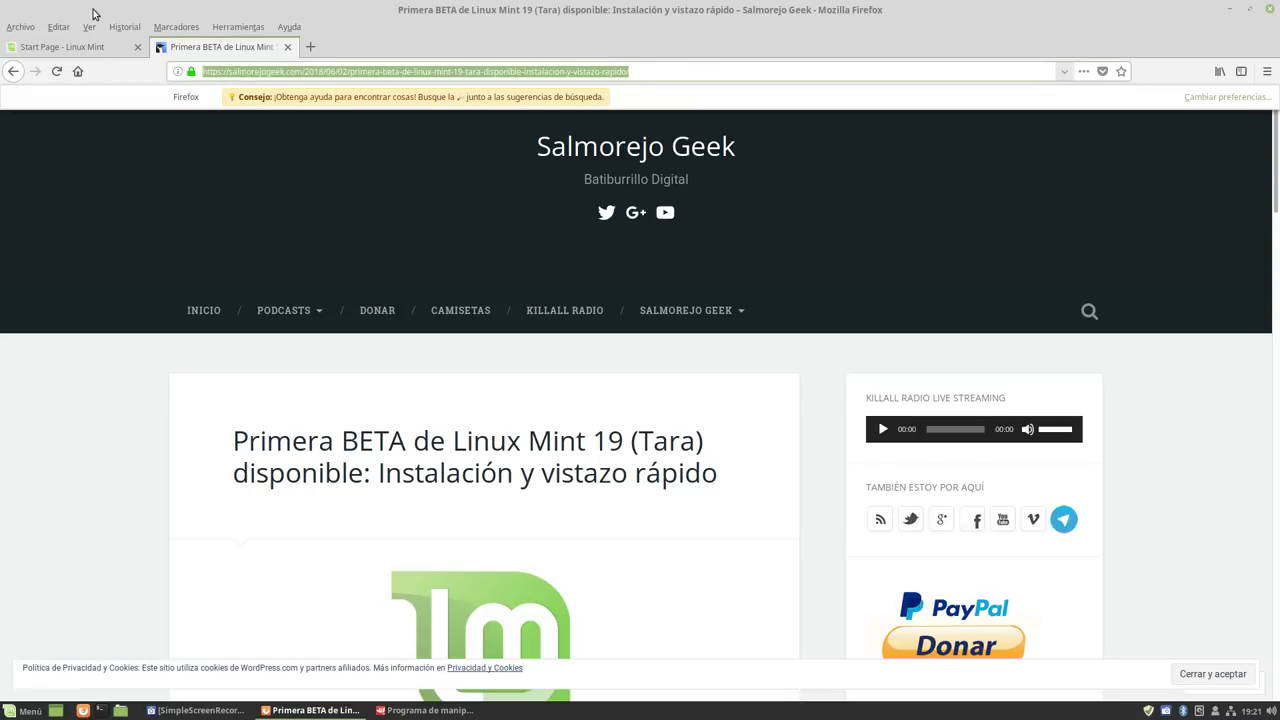
text(google.es)
key(Return)
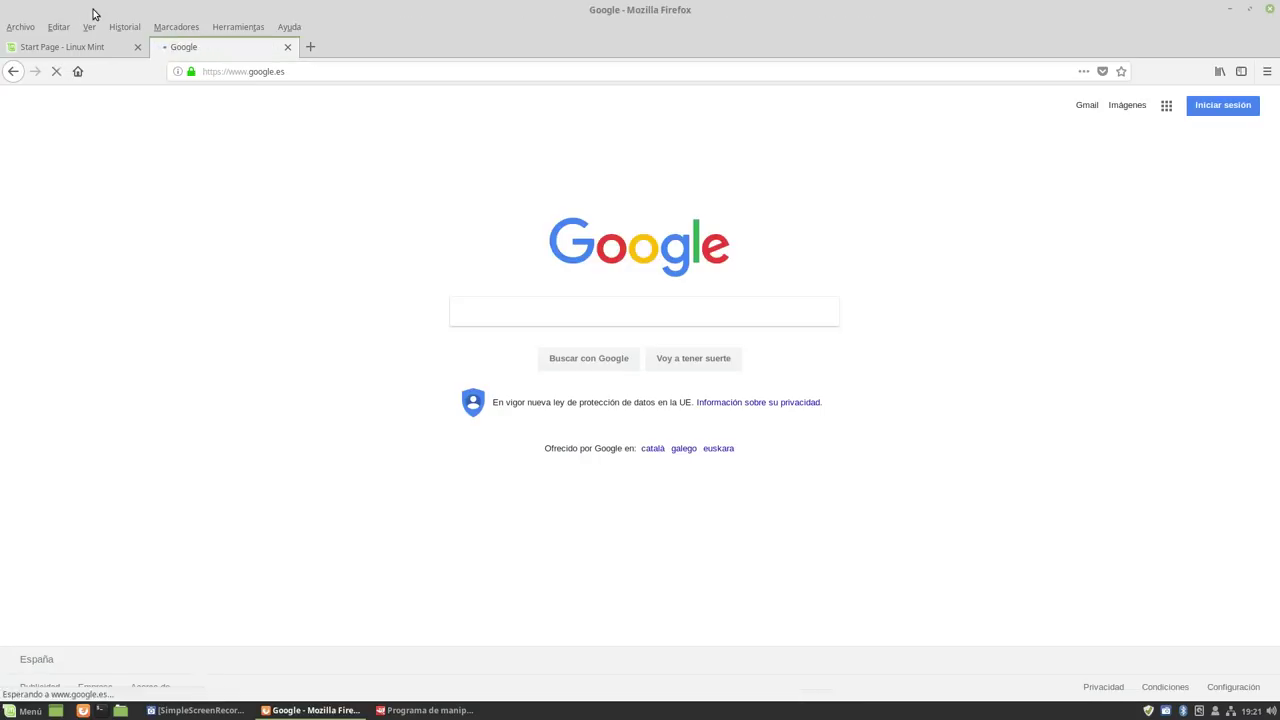
text(gimp)
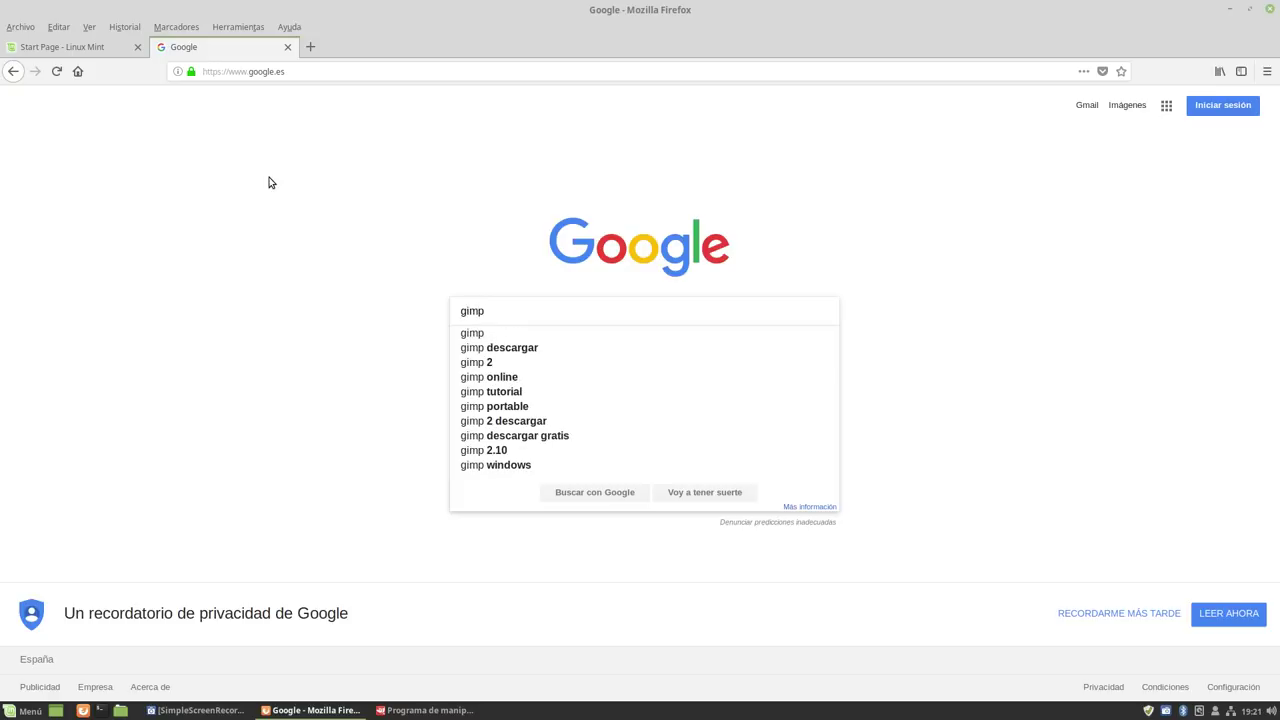
key(Return)
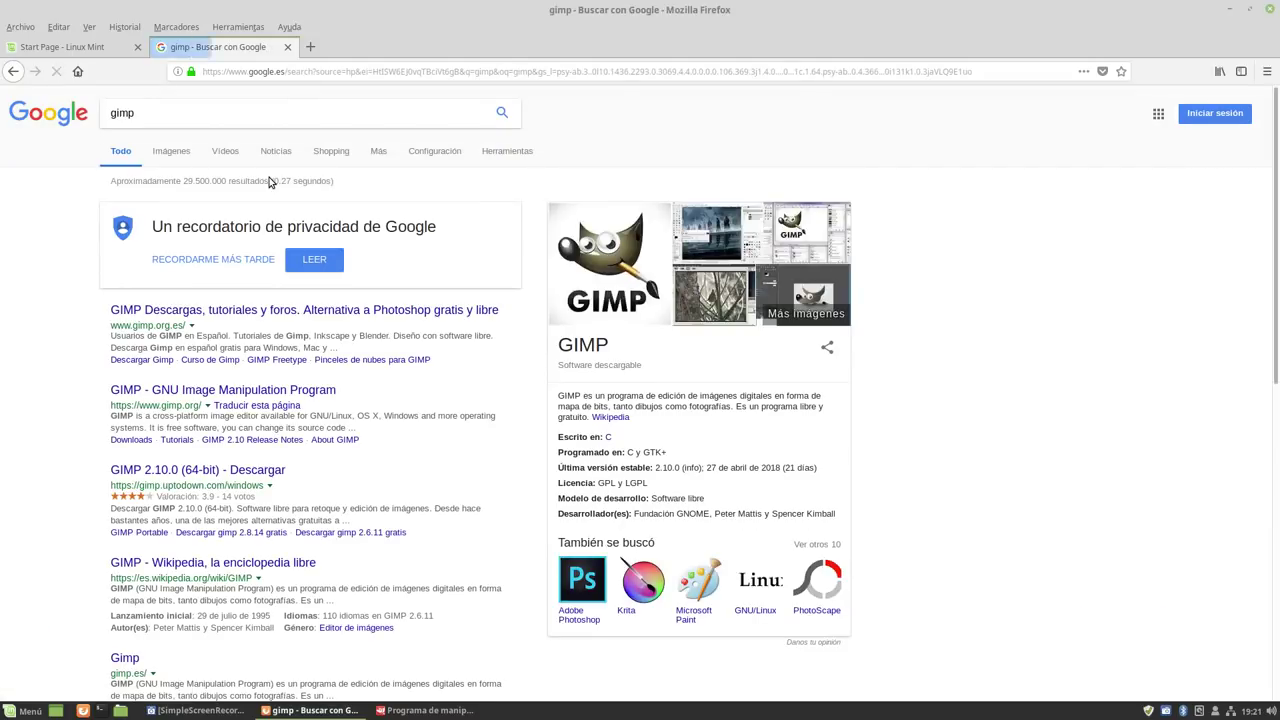
Glance at the gimp.org.es result, go back, and open the official gimp.org homepage.
click(128, 312)
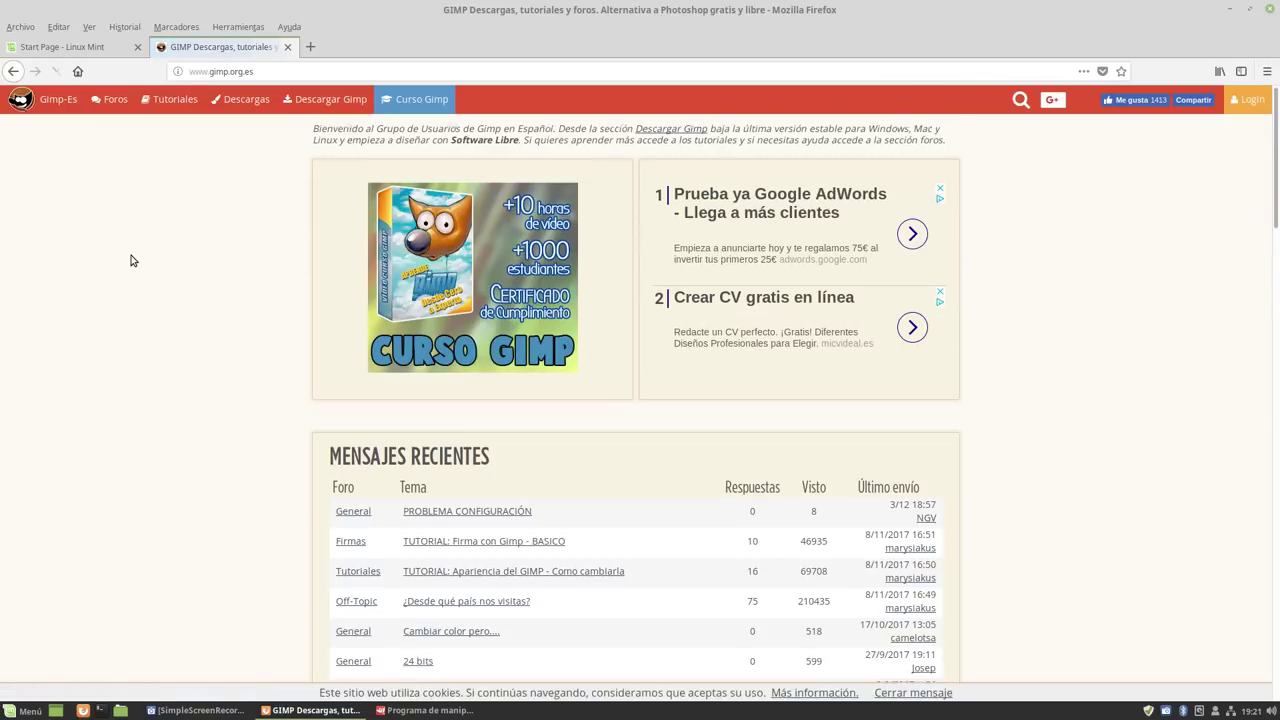
scroll(130, 261, down, 5)
scroll(130, 259, up, 5)
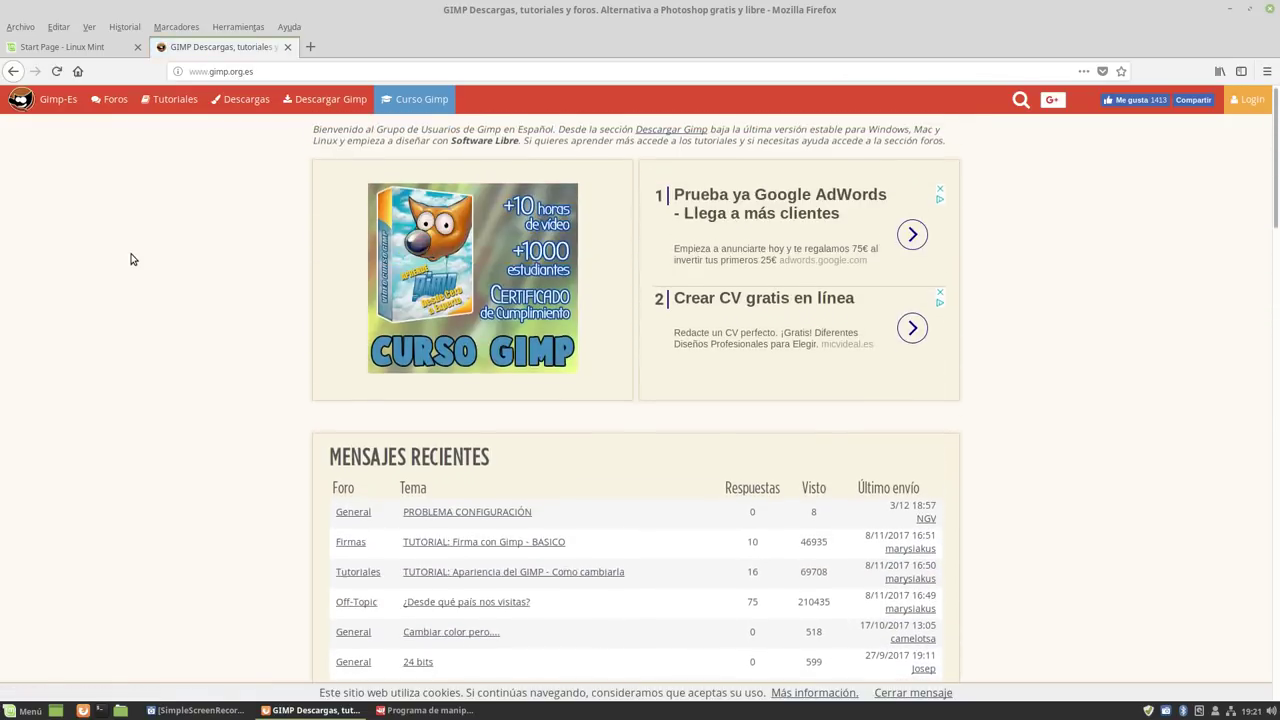
click(13, 73)
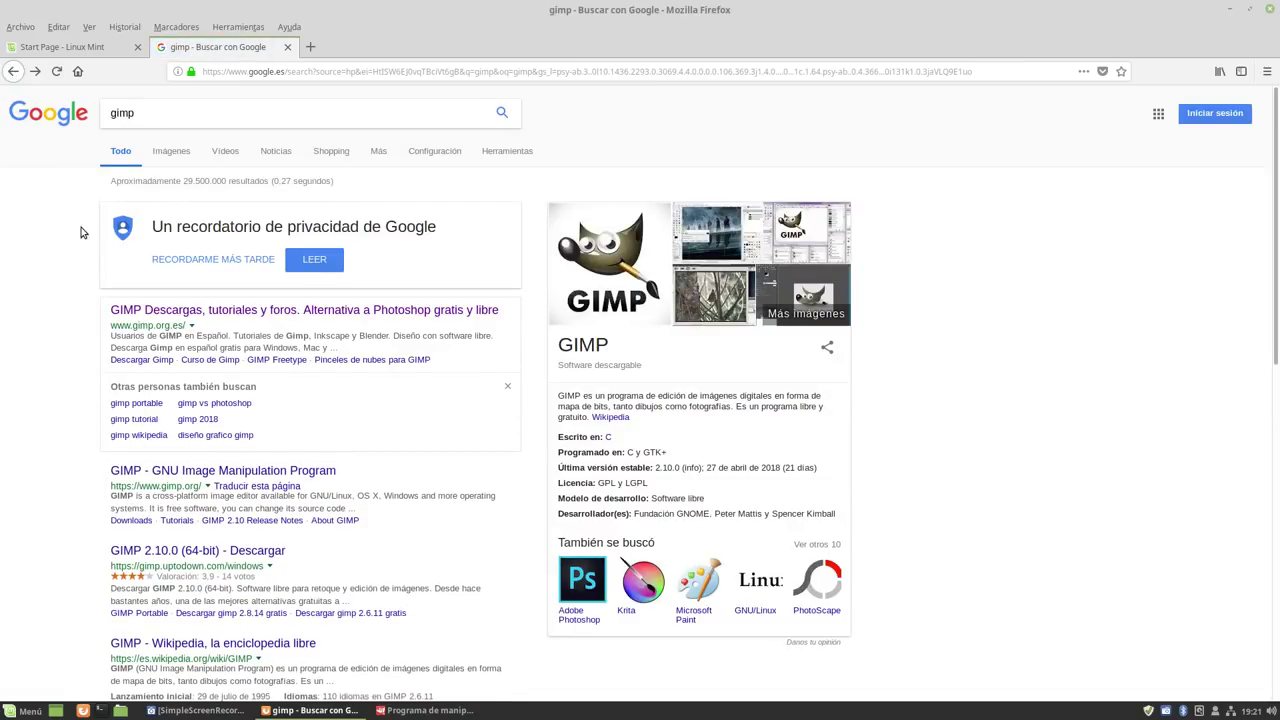
click(155, 472)
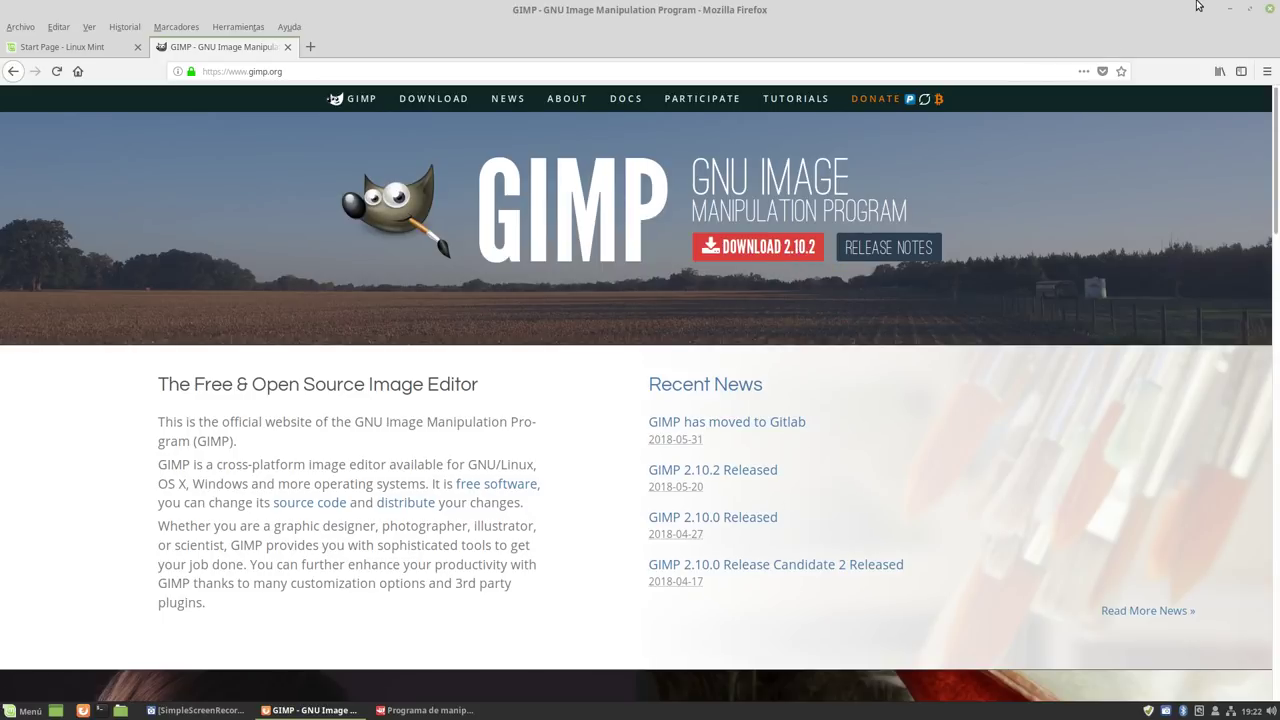
With Firefox minimized, view GIMP's Ayuda > Acerca de version 2.8.22, then quit GIMP.
click(1233, 14)
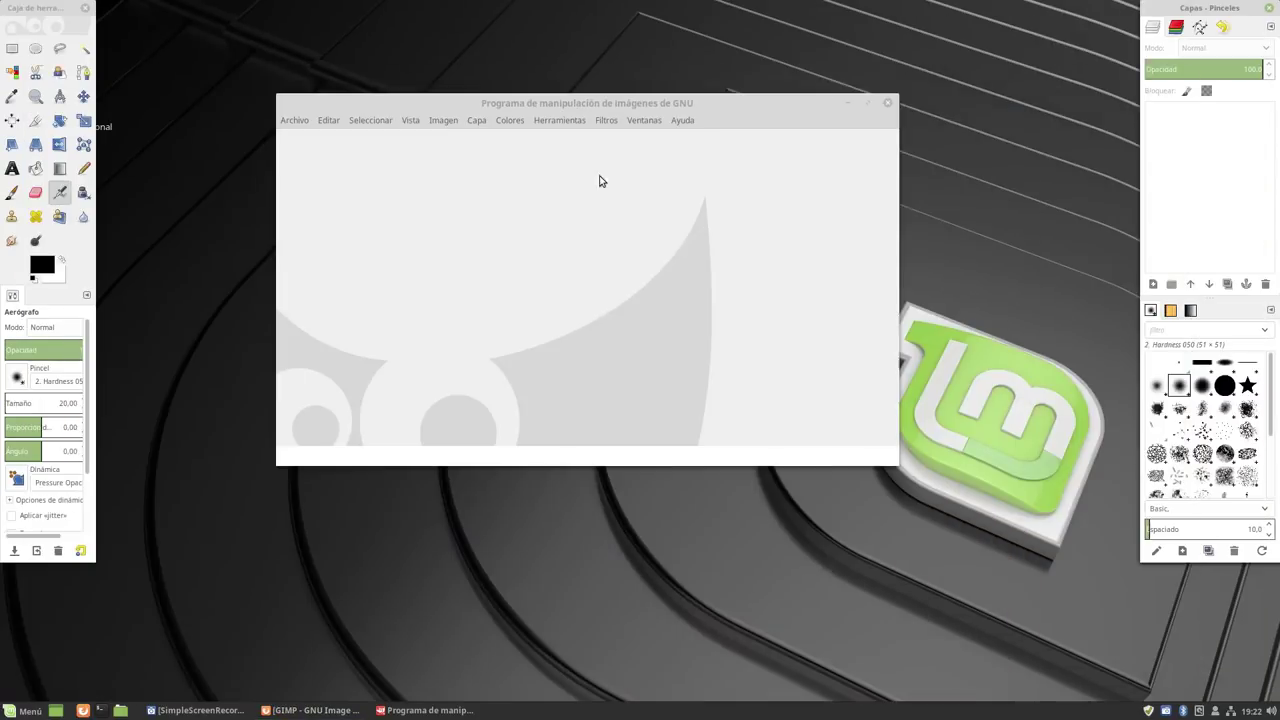
click(689, 120)
click(714, 188)
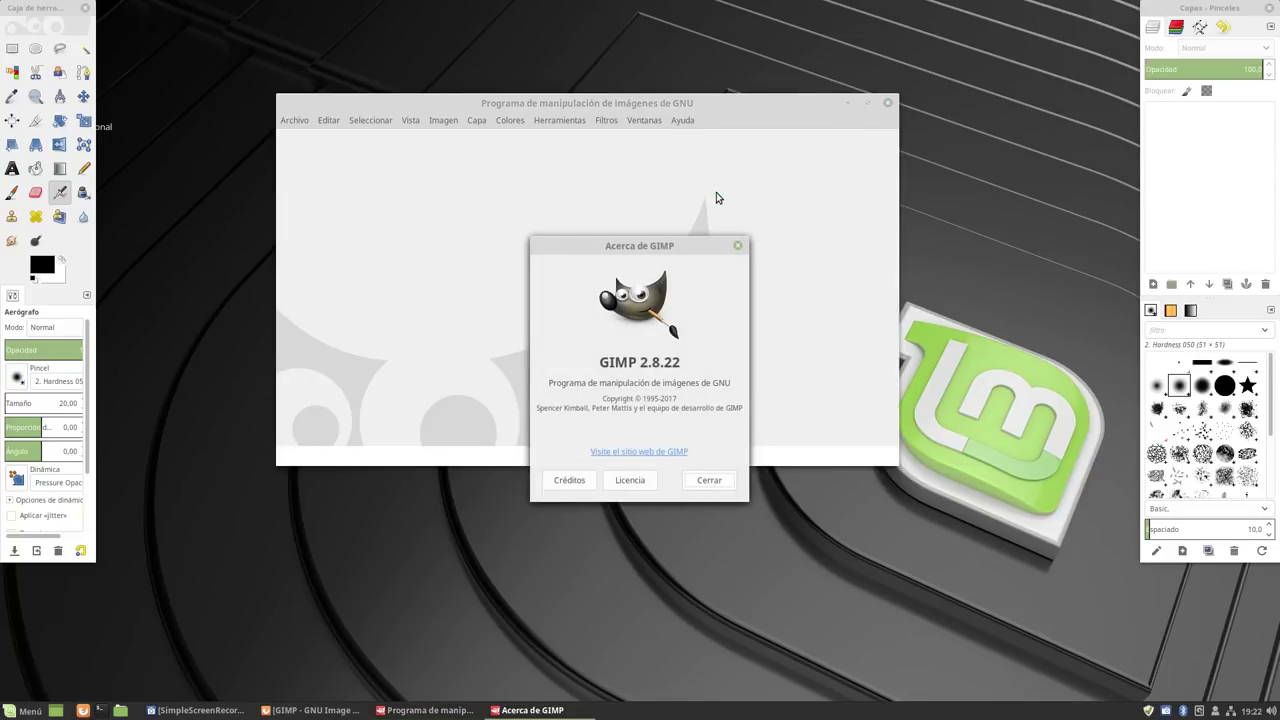
click(709, 481)
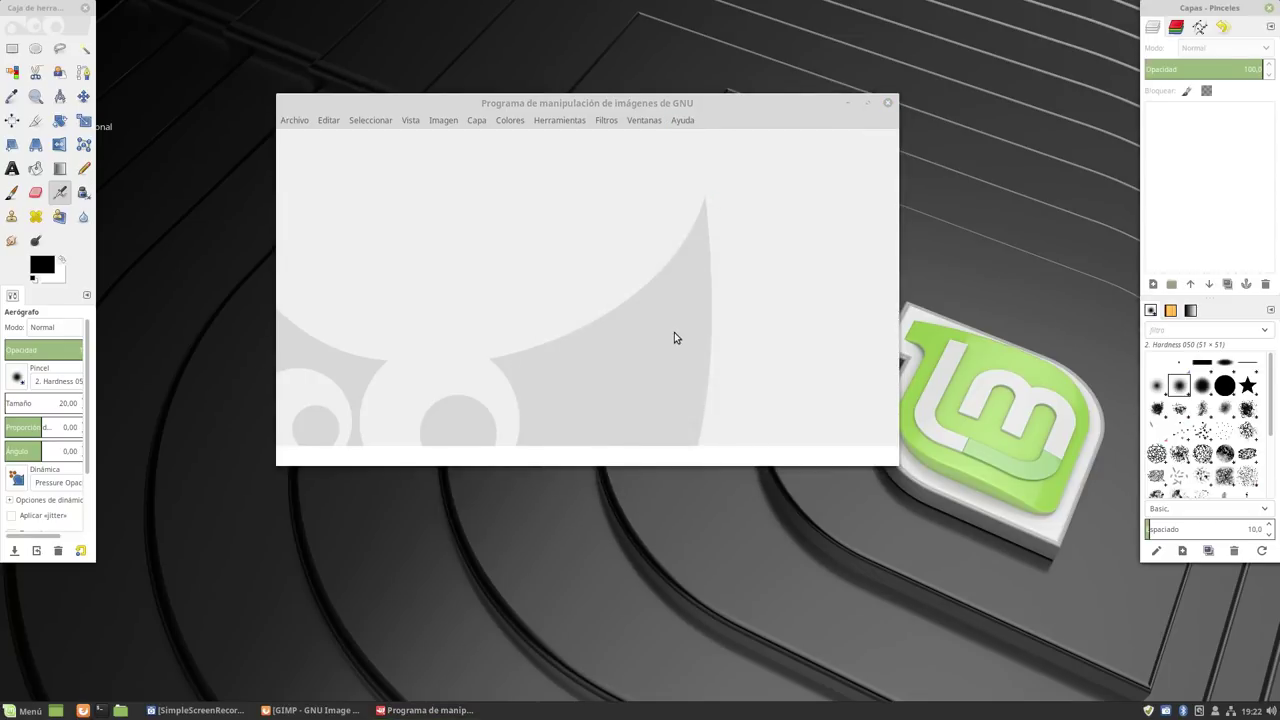
click(886, 104)
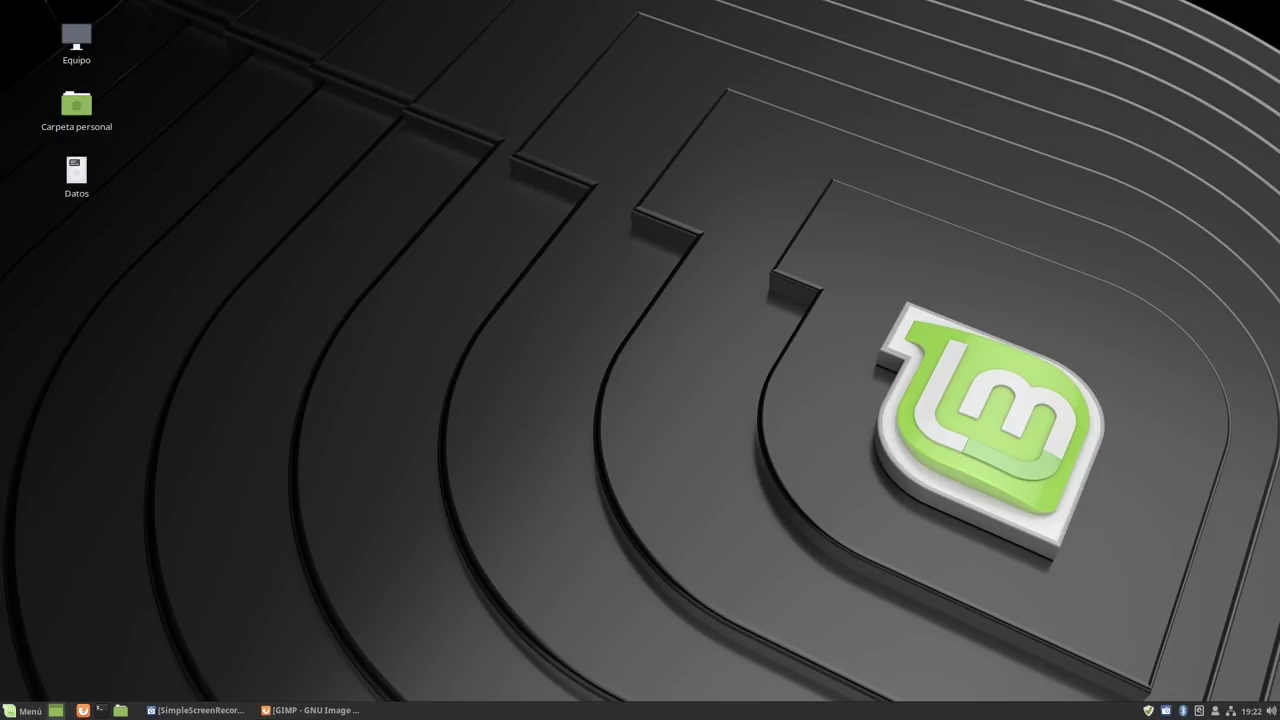
click(25, 711)
mouse_move(144, 464)
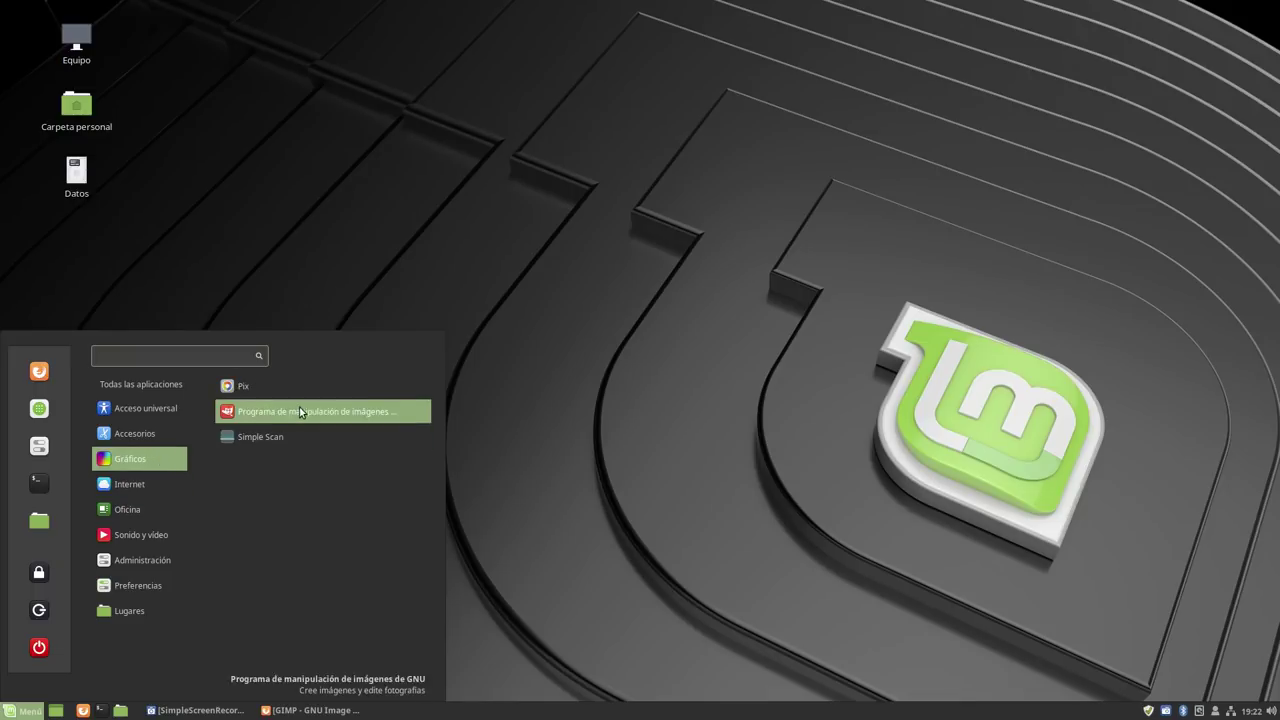
click(243, 386)
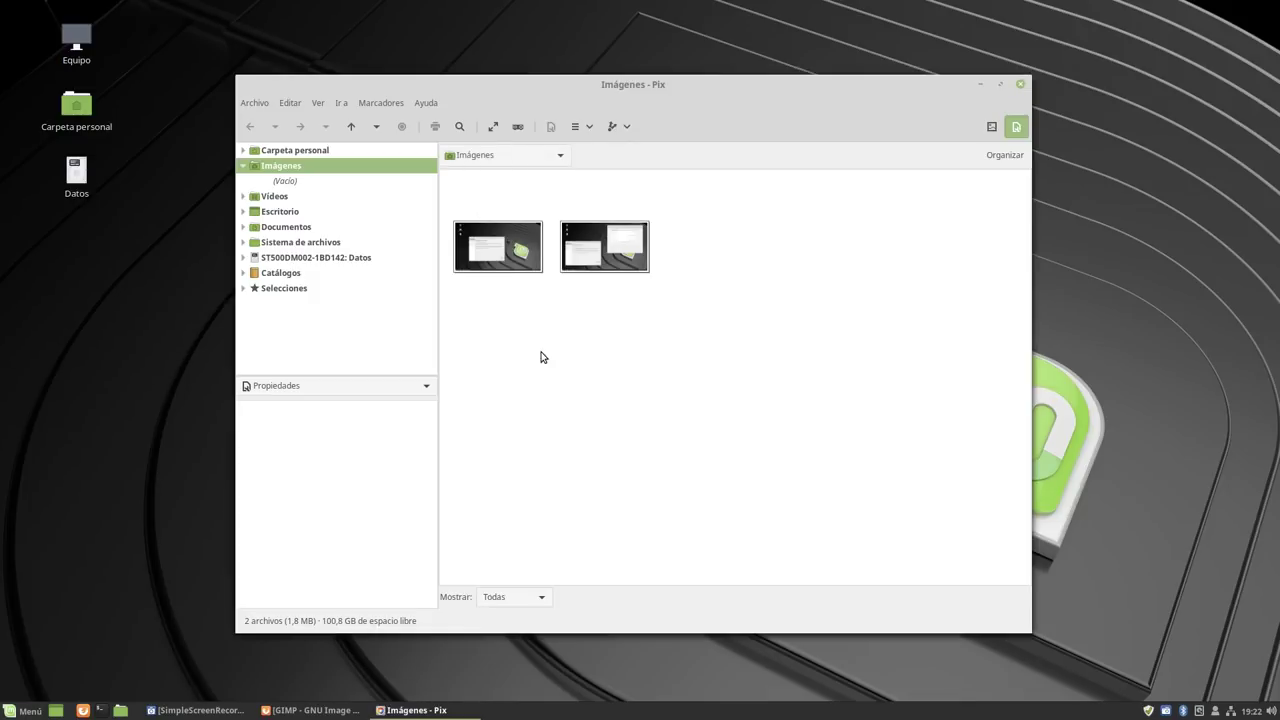
click(429, 104)
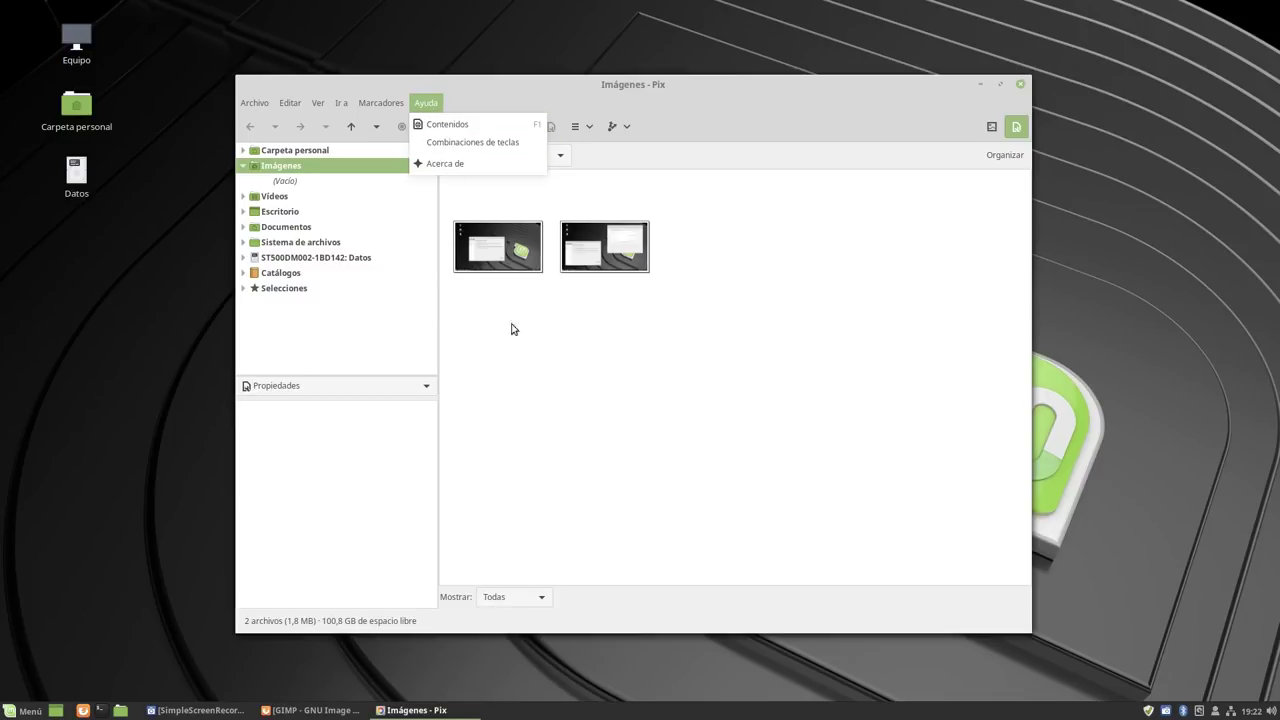
click(447, 160)
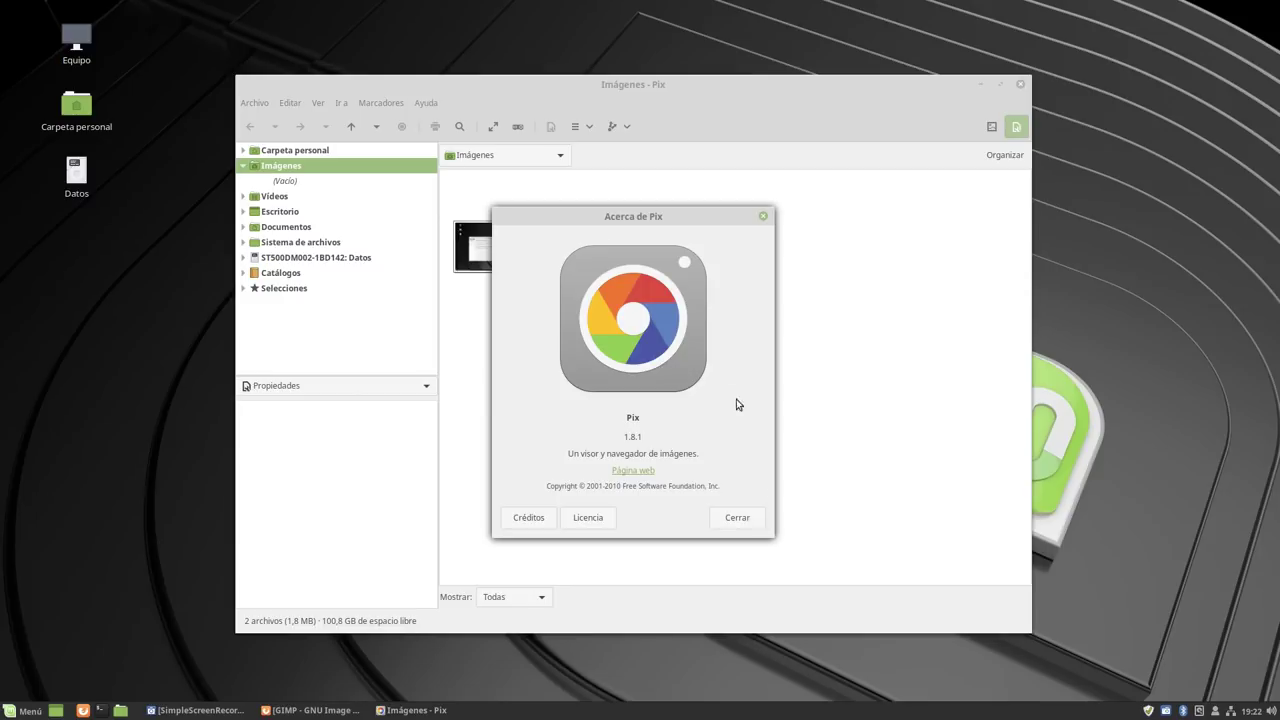
click(736, 520)
click(1018, 84)
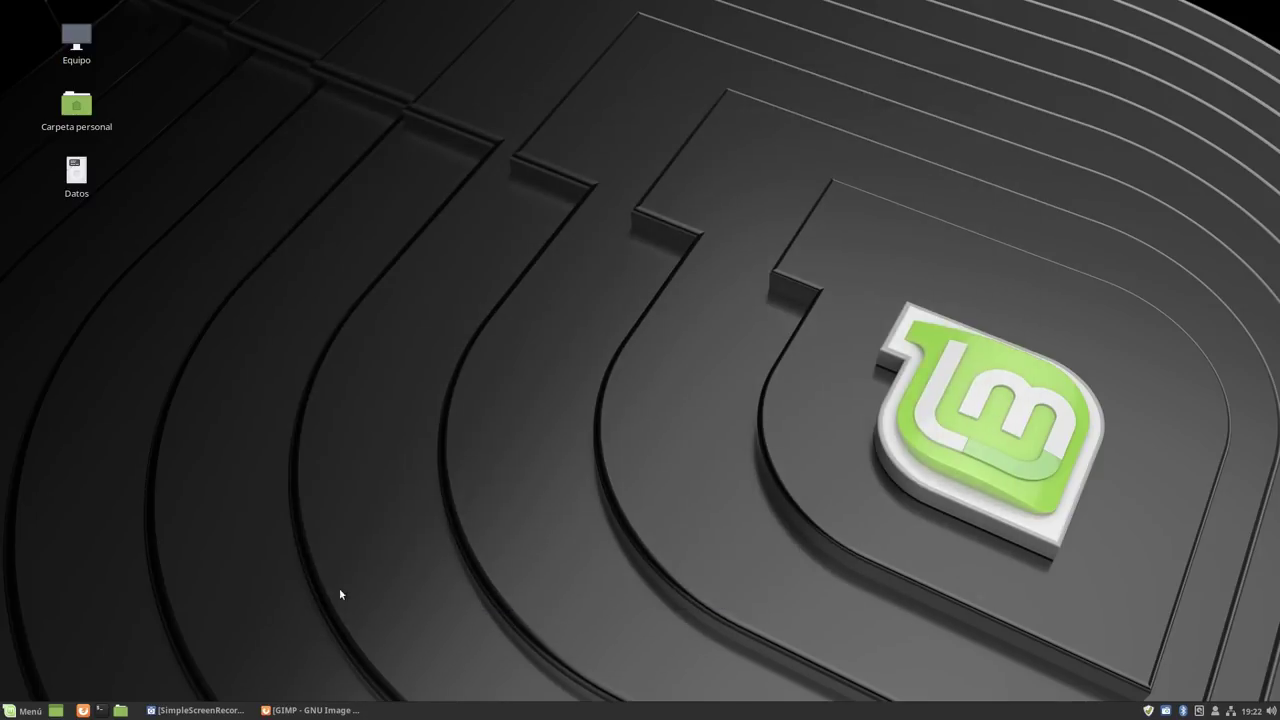
click(26, 709)
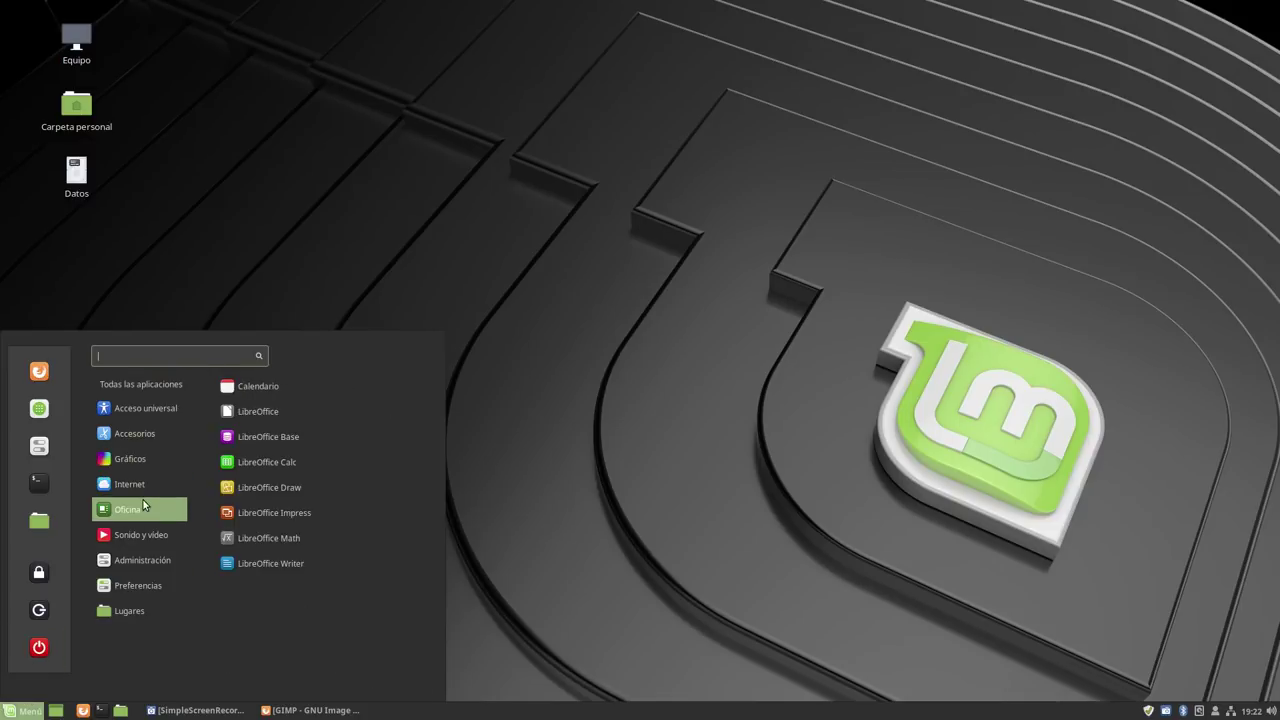
mouse_move(150, 483)
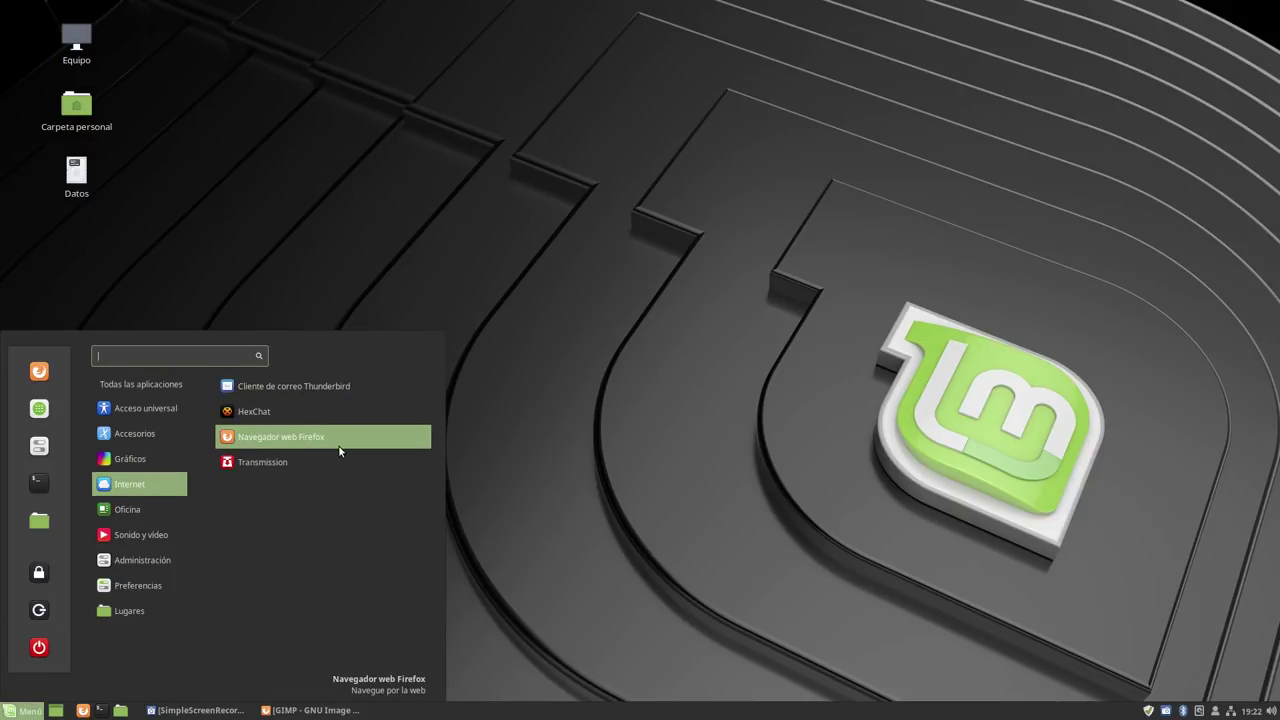
click(305, 460)
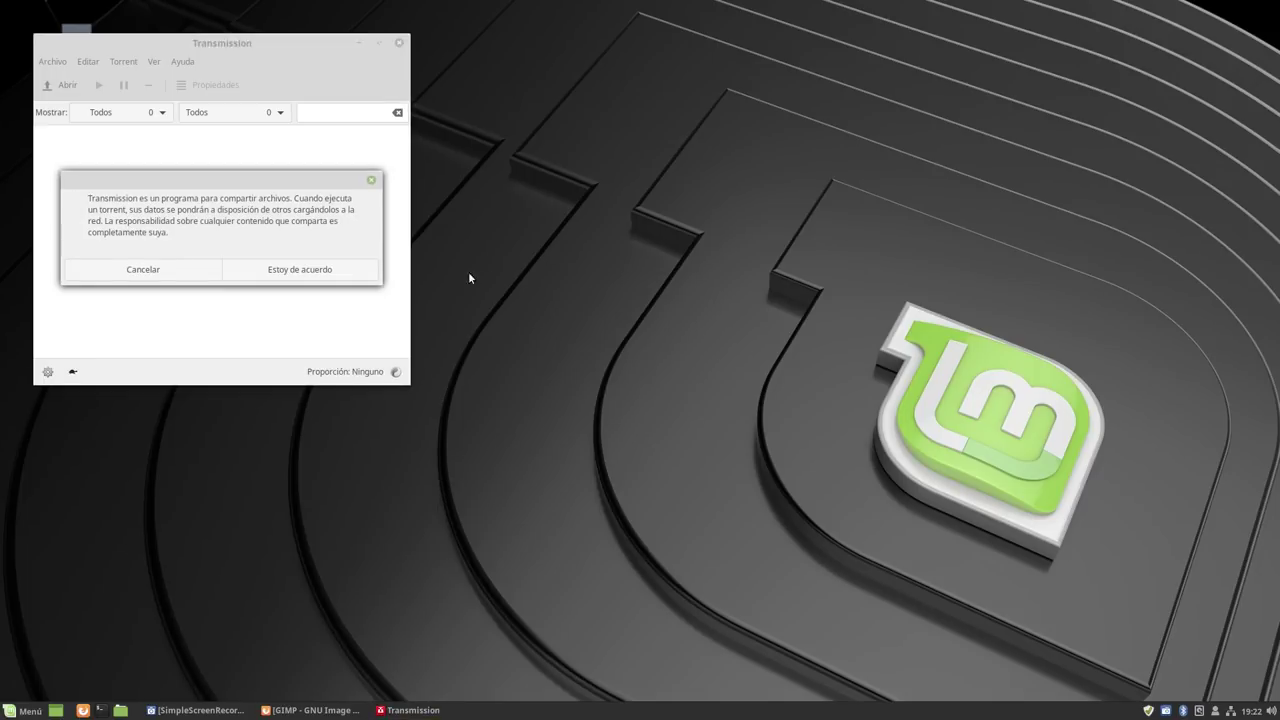
click(269, 274)
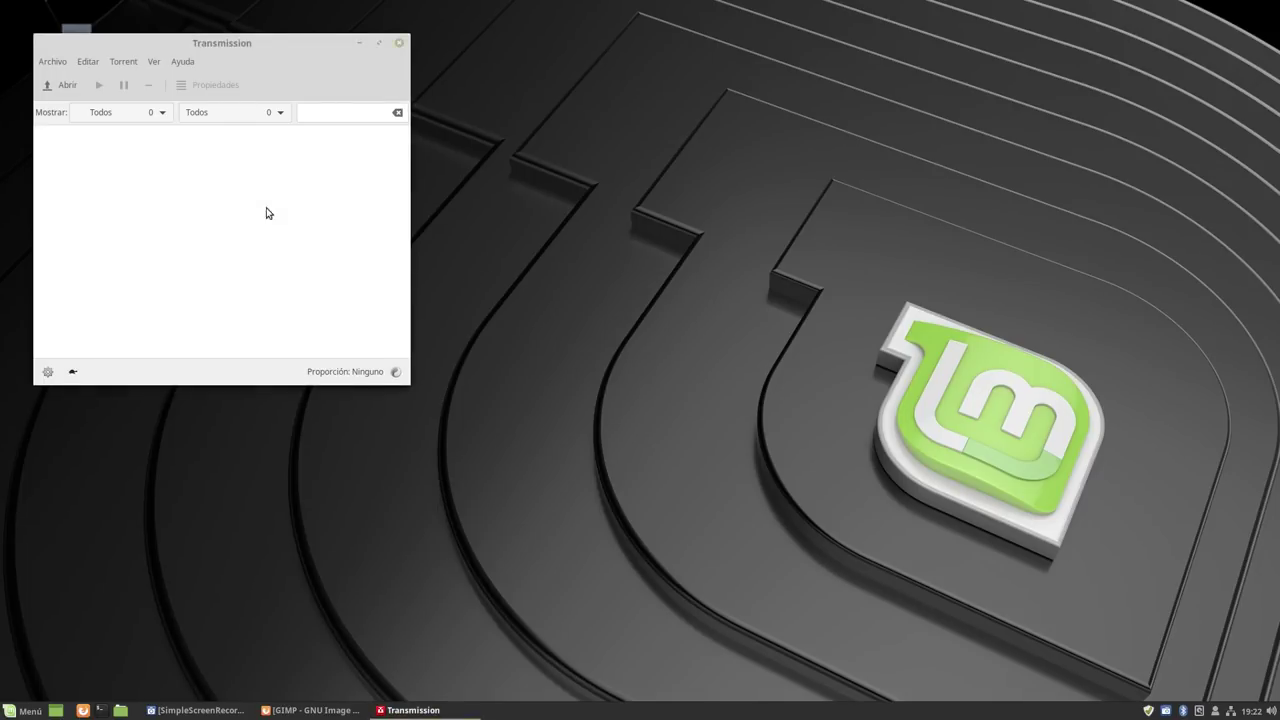
drag(407, 381, 782, 356)
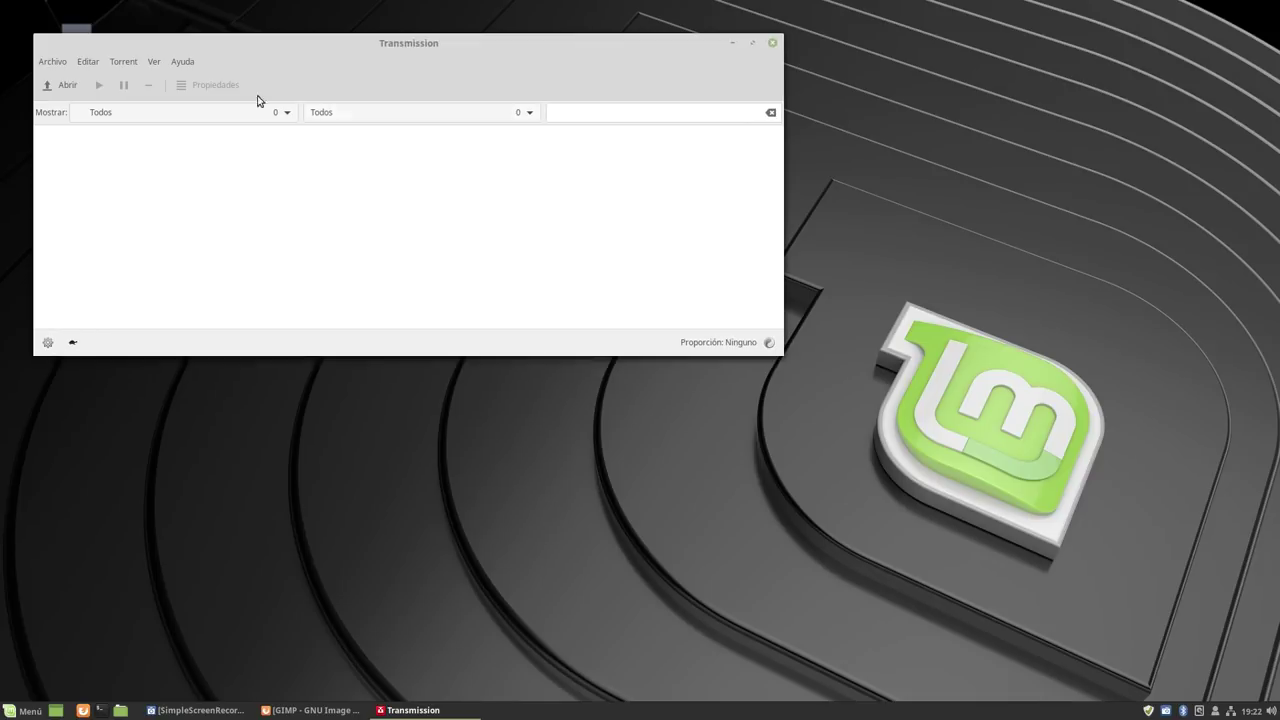
click(183, 61)
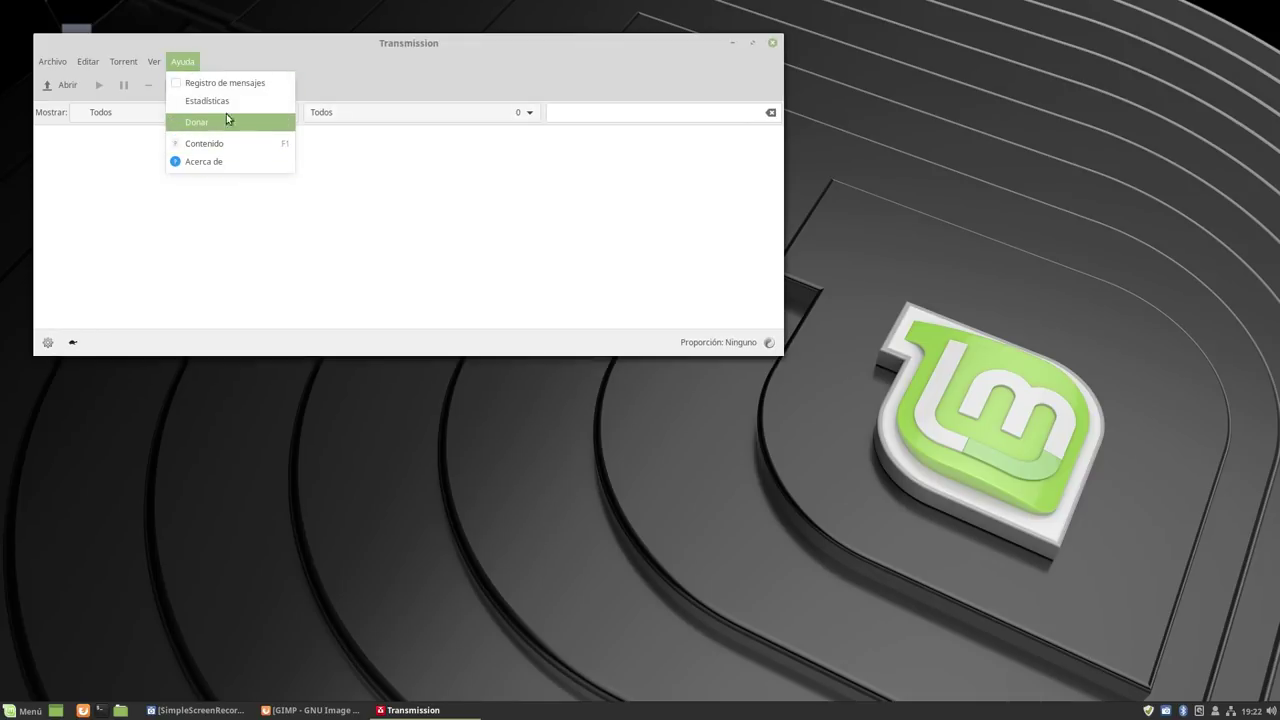
click(224, 163)
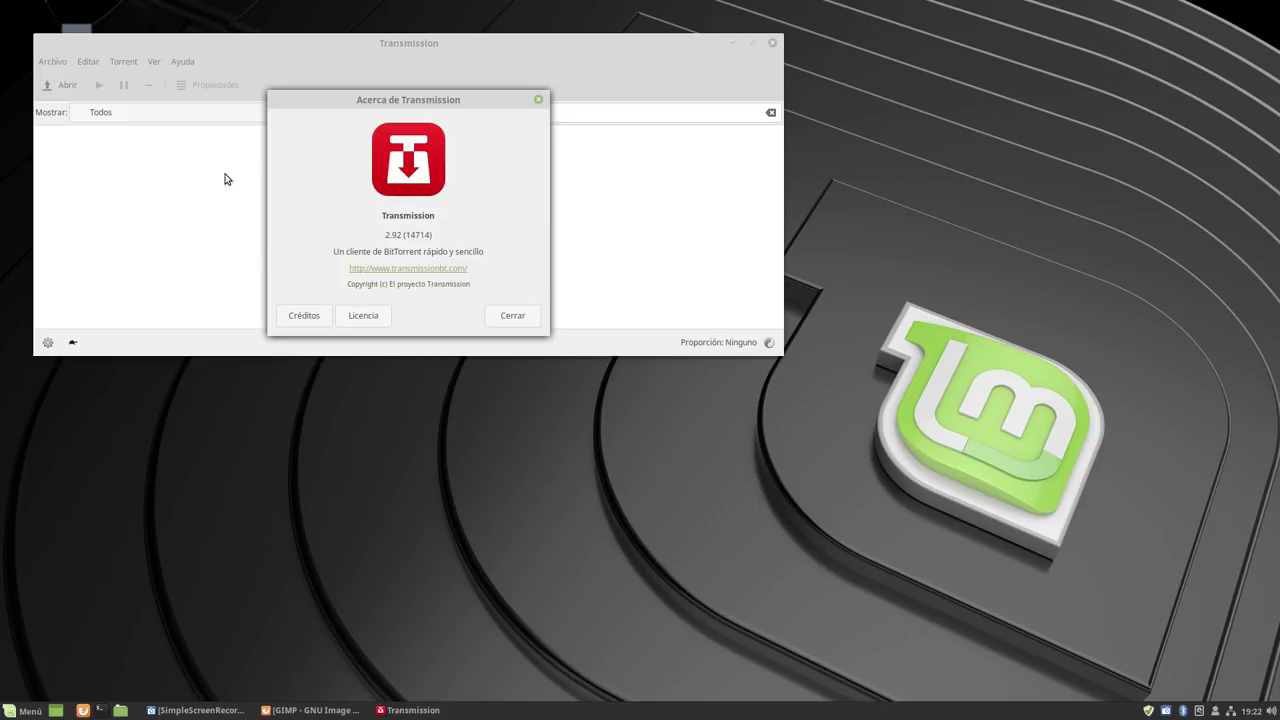
click(512, 318)
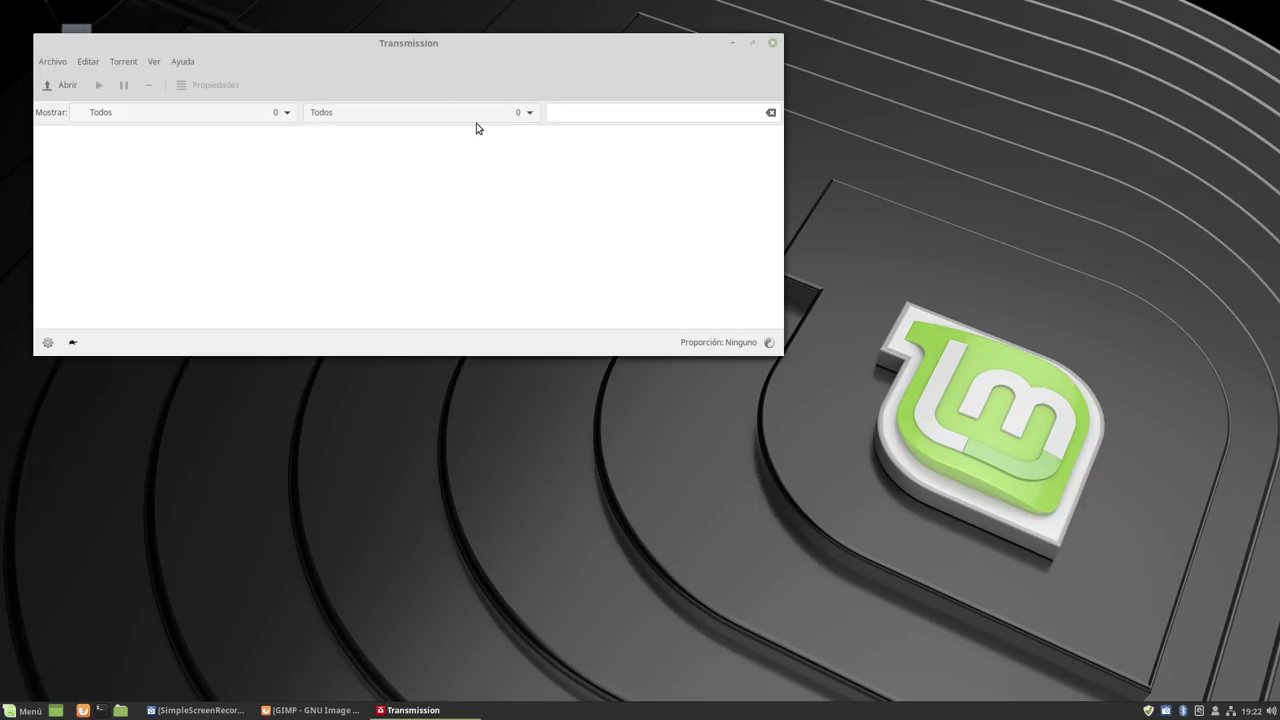
click(772, 43)
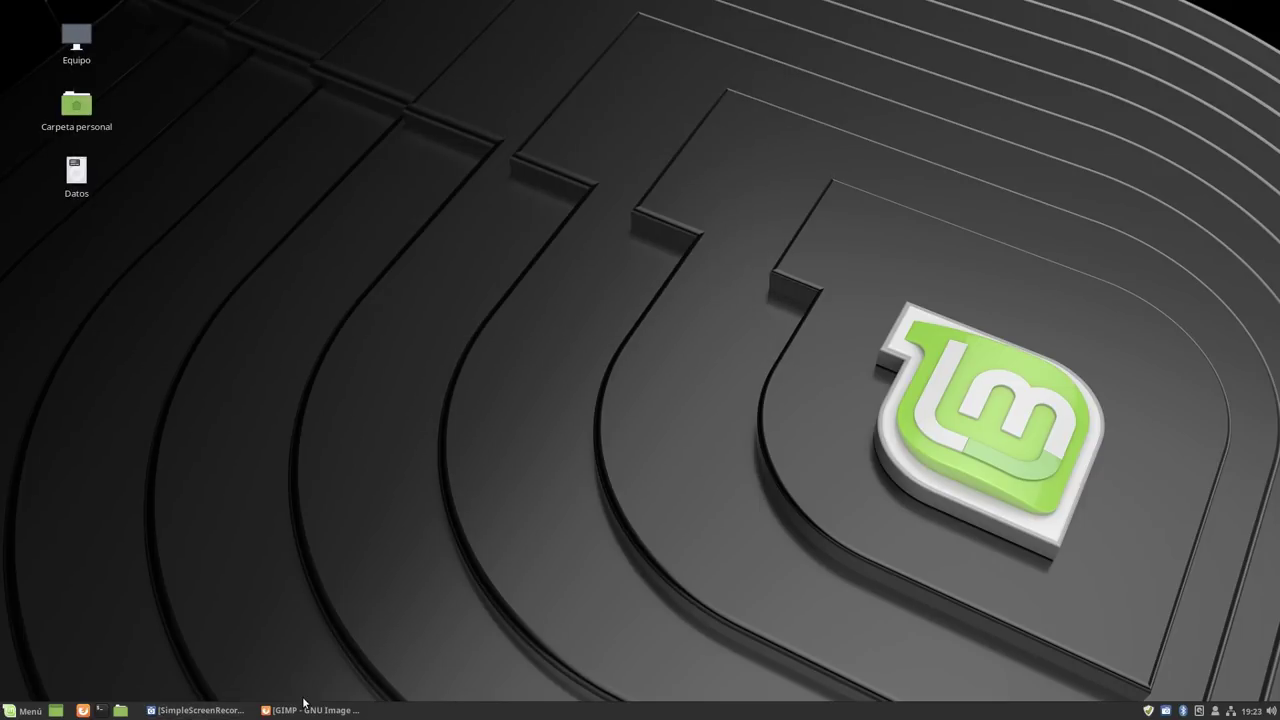
Launch LibreOffice Writer from Menú > Oficina with a blank 'Sin título 1' document.
click(8, 711)
mouse_move(133, 484)
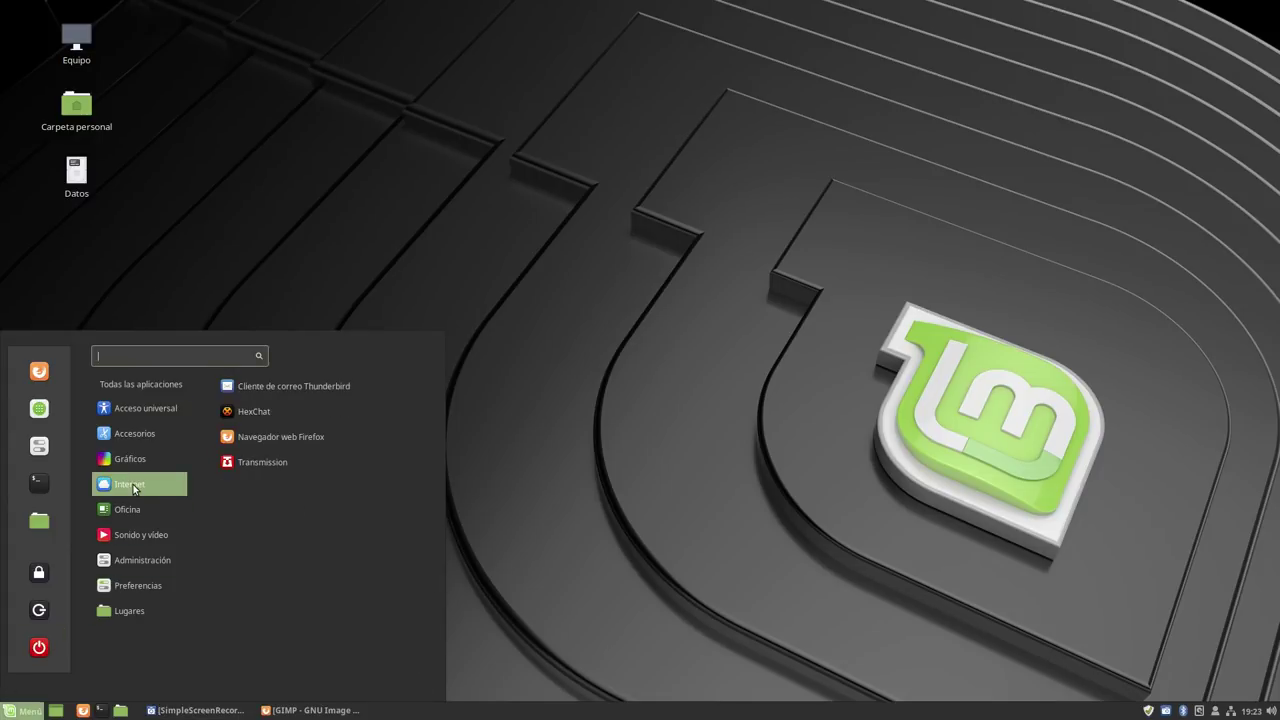
mouse_move(134, 509)
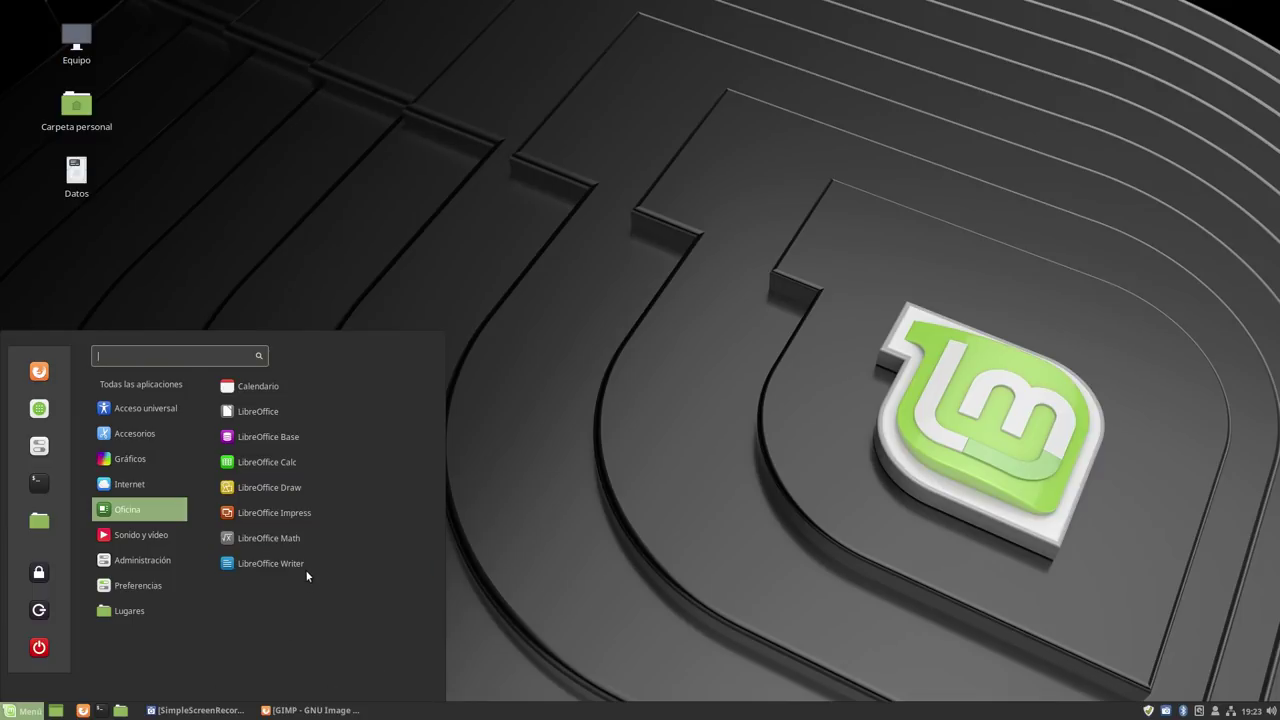
click(304, 566)
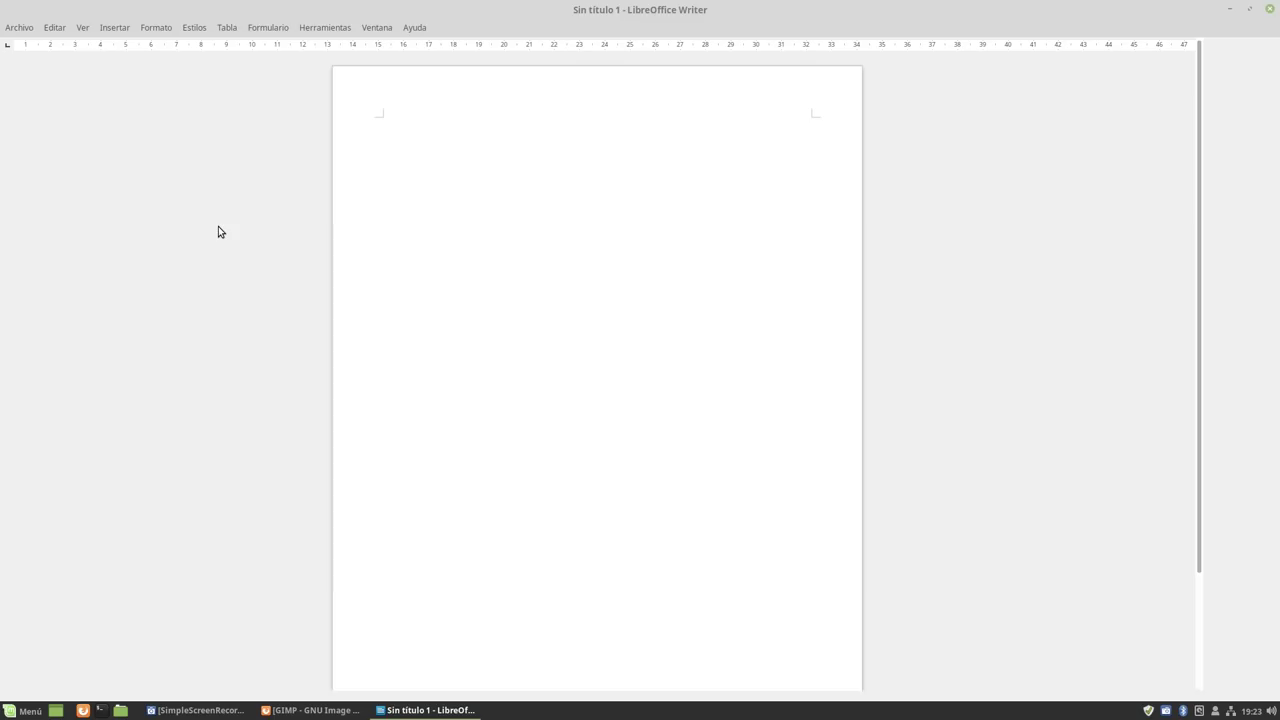
Read version 6.0.3.2 in the LibreOffice About box, close it, and return to Firefox.
click(414, 28)
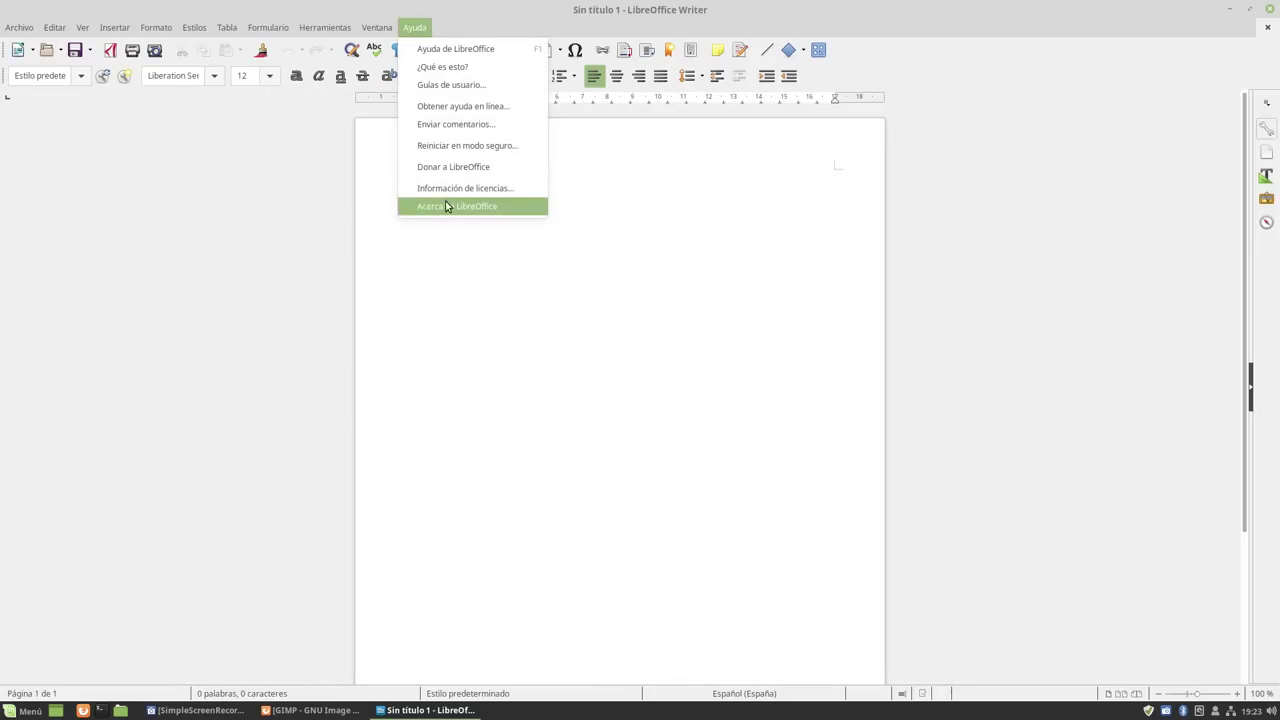
click(430, 206)
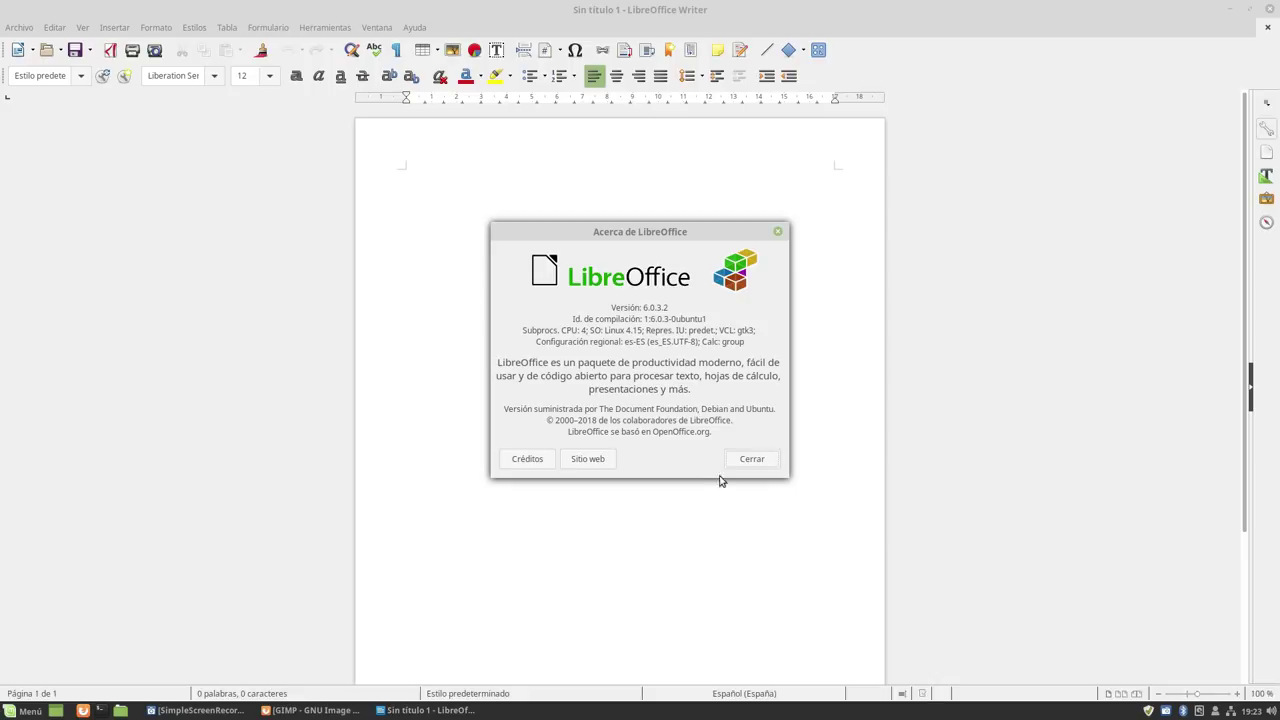
click(752, 459)
click(312, 712)
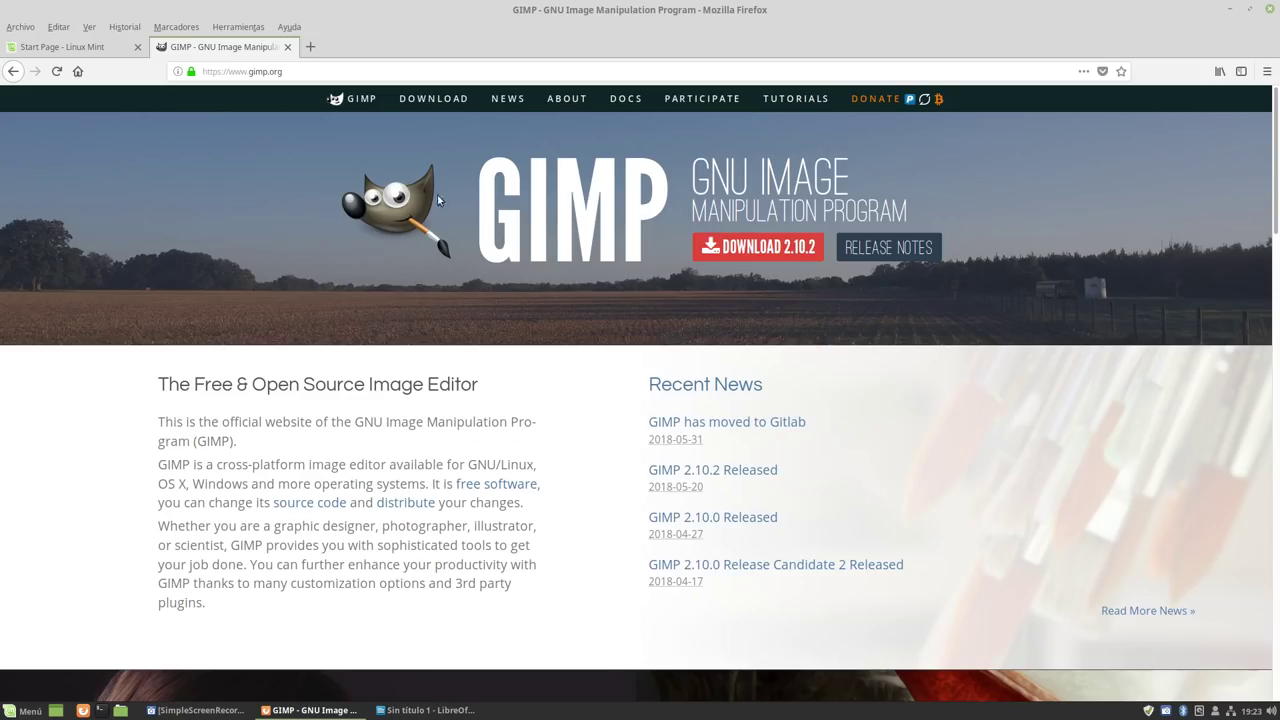
Go to libreoffice.org and its Download LibreOffice page offering 6.0.4 for Linux x86_64 (deb).
click(296, 72)
text(libre)
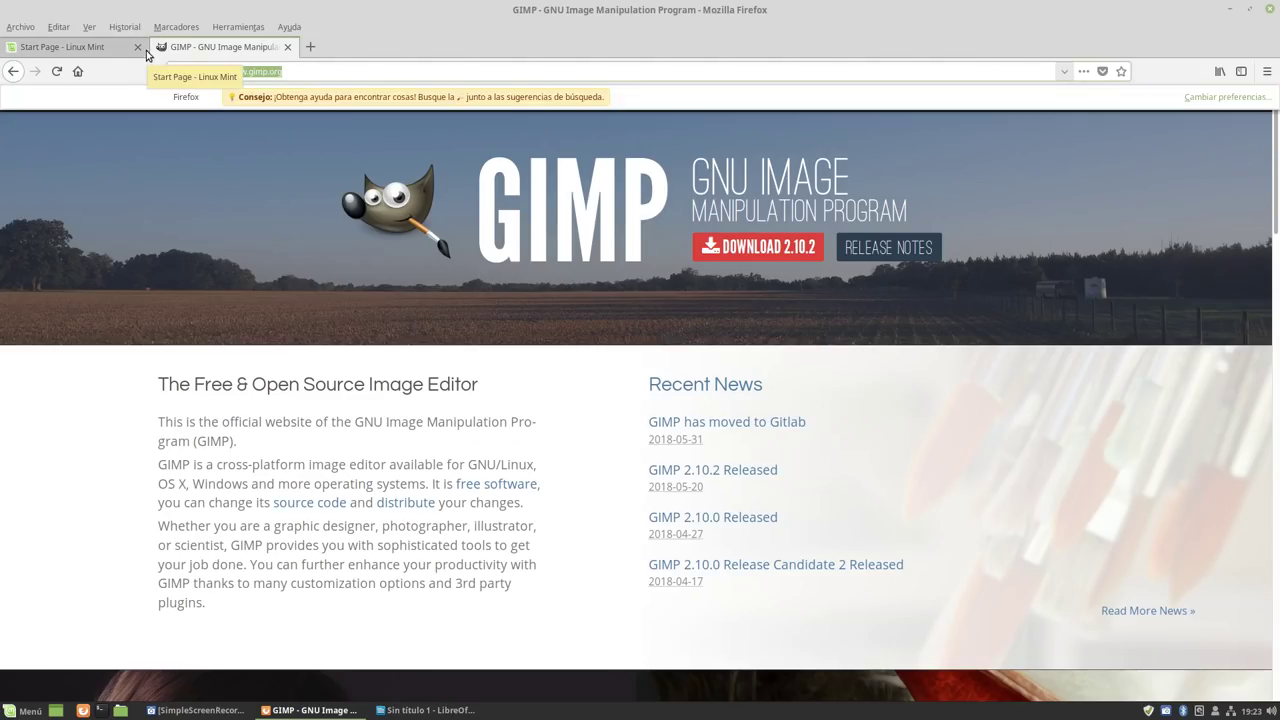
text(office.or)
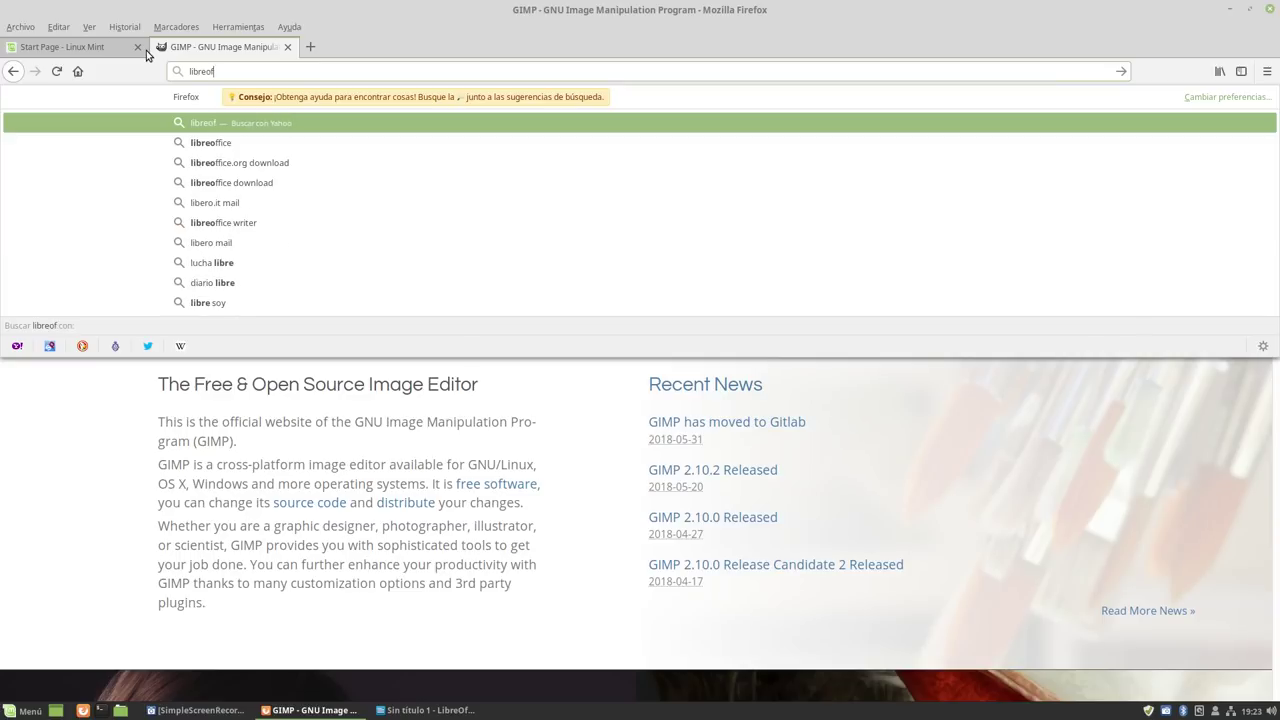
text(g)
key(Return)
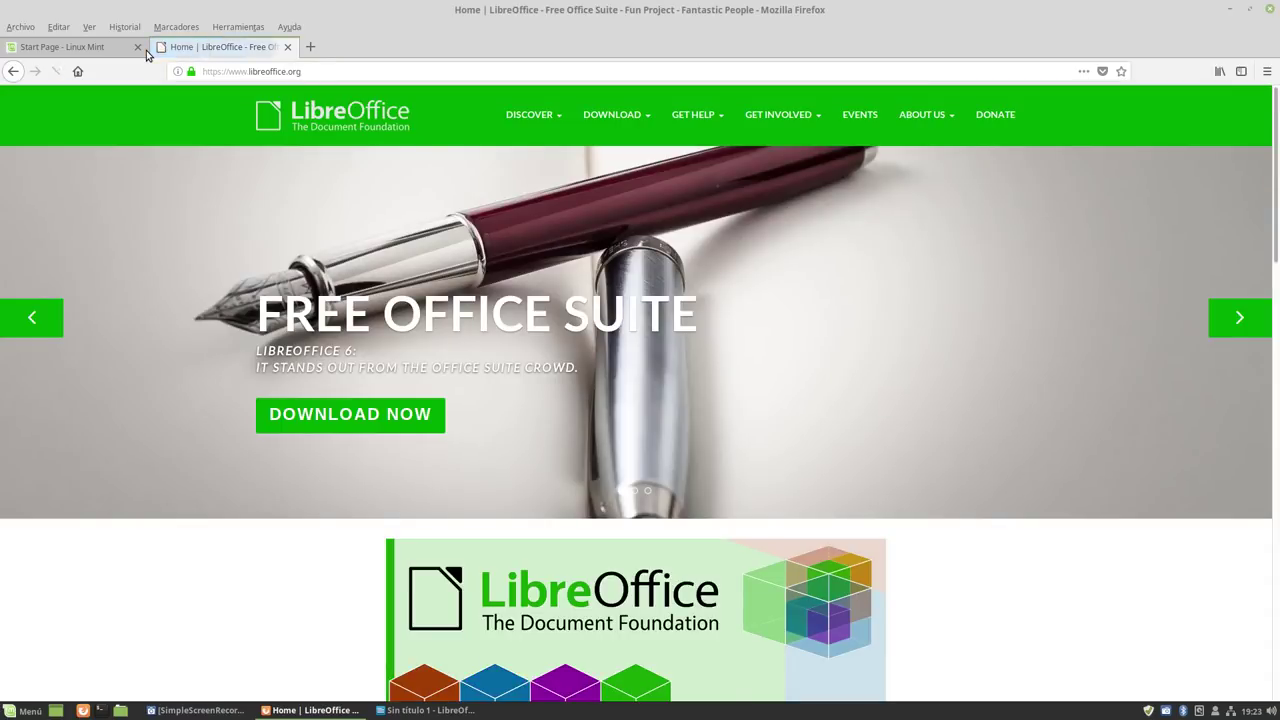
scroll(258, 335, down, 3)
scroll(189, 280, down, 6)
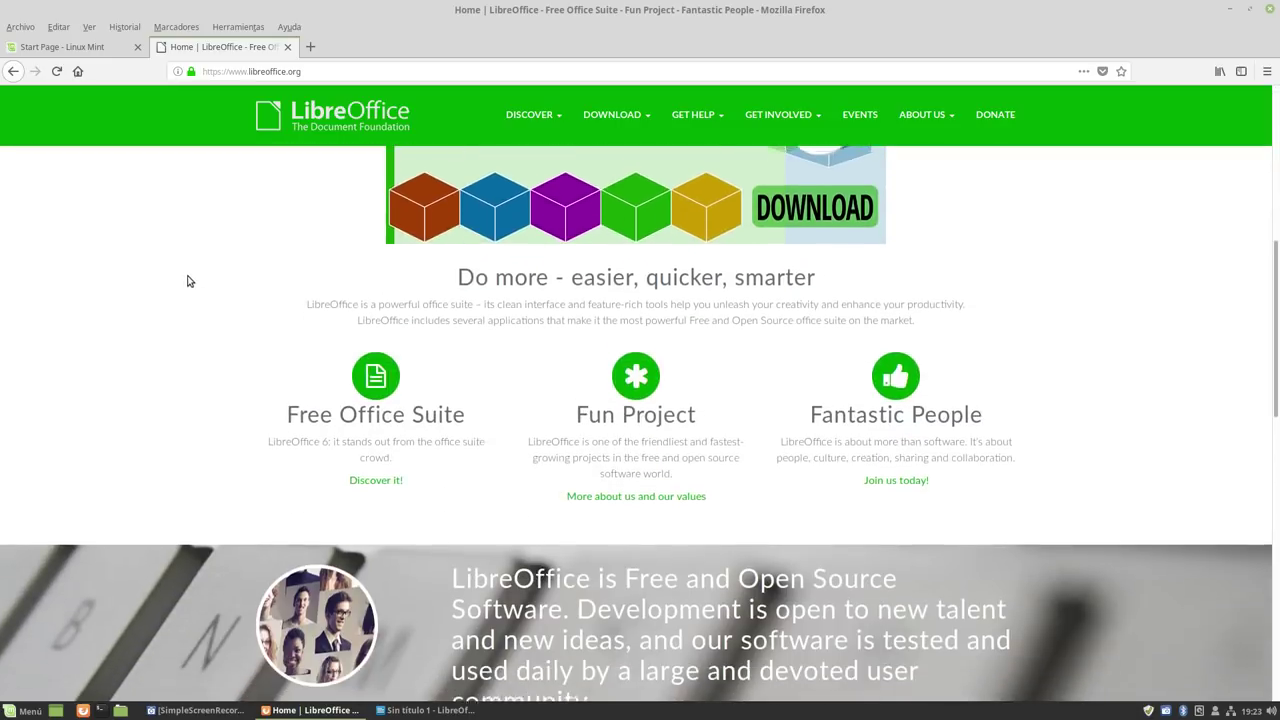
scroll(180, 268, up, 9)
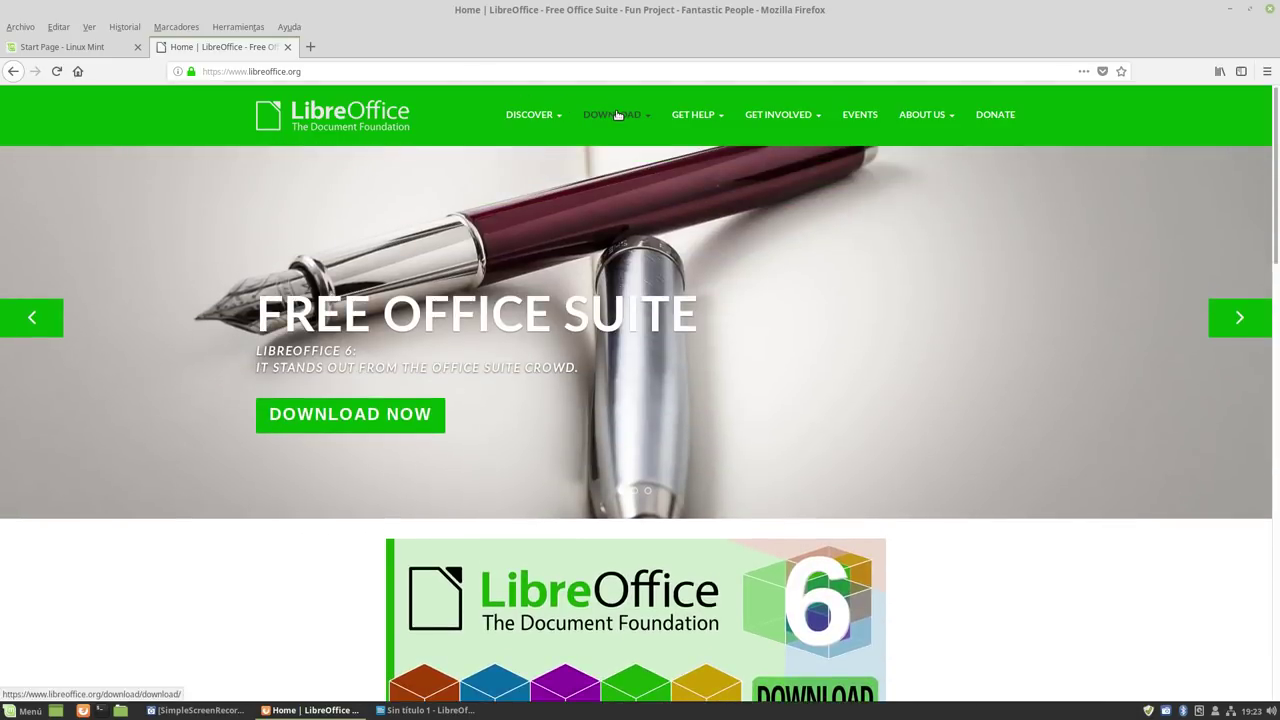
click(616, 112)
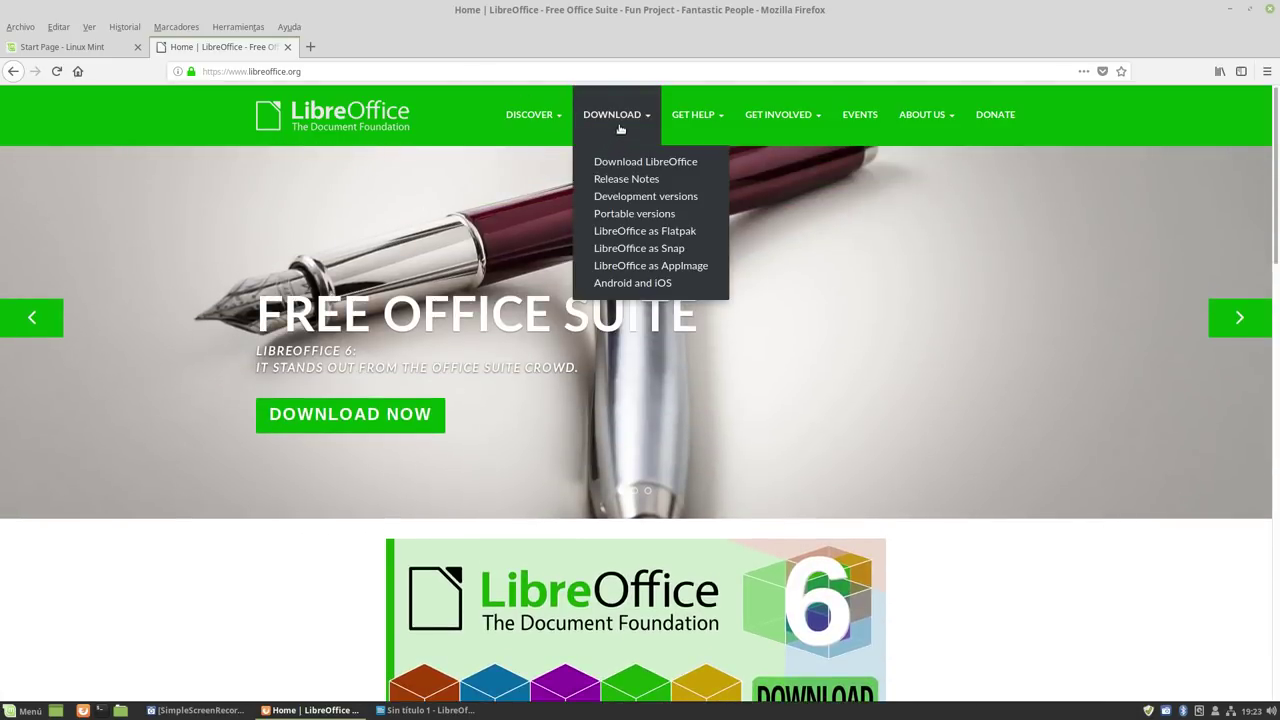
click(620, 164)
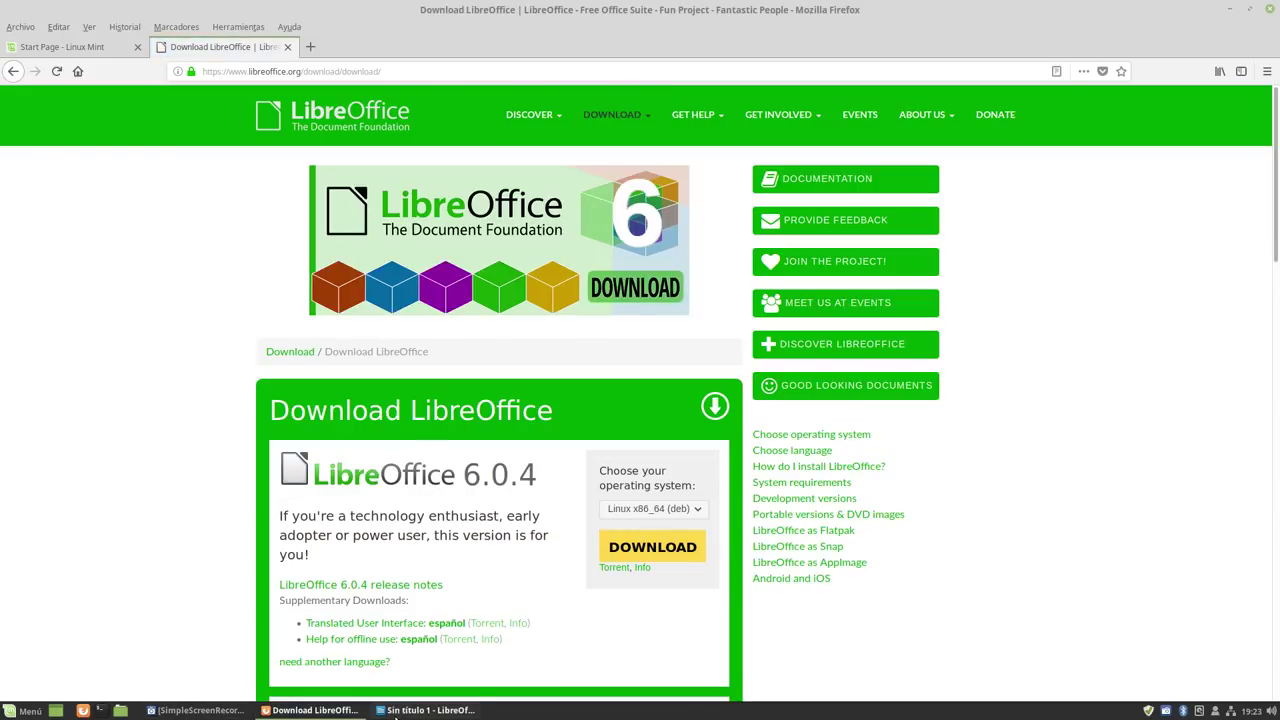
click(425, 710)
Confirm Writer's Ayuda > Acerca de shows 6.0.3.2, then close the untitled Writer window.
click(418, 28)
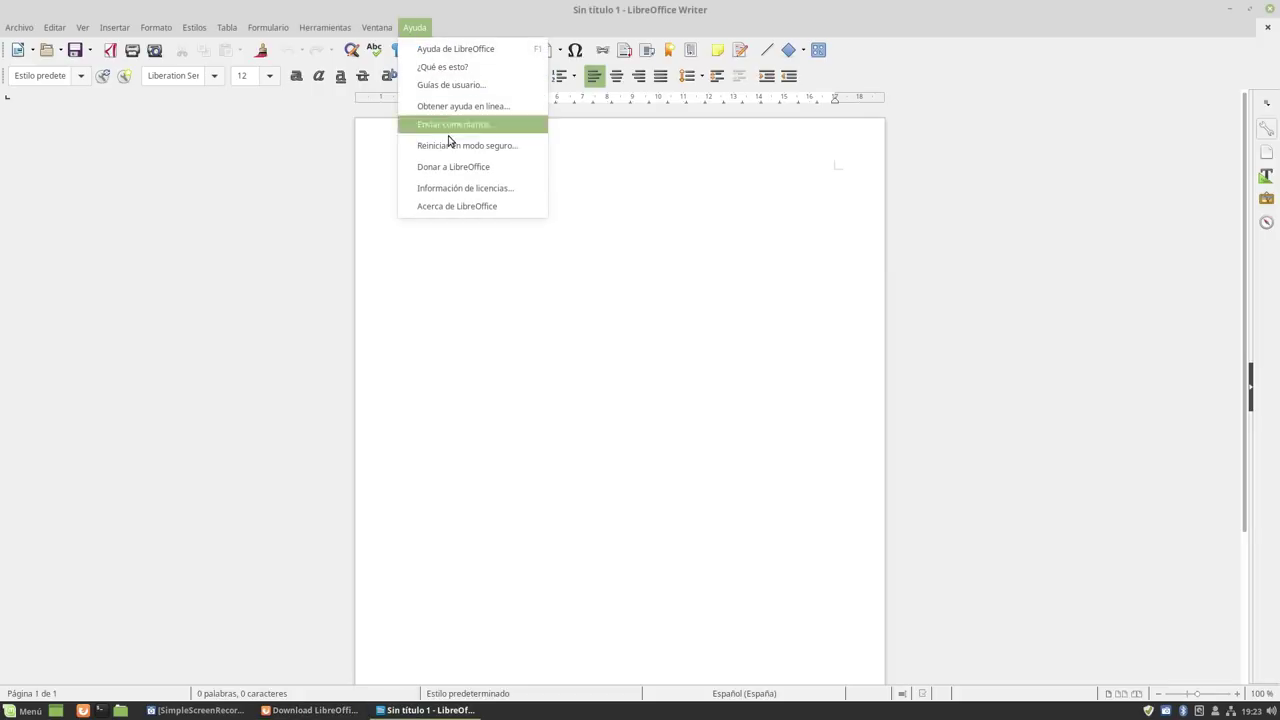
click(446, 206)
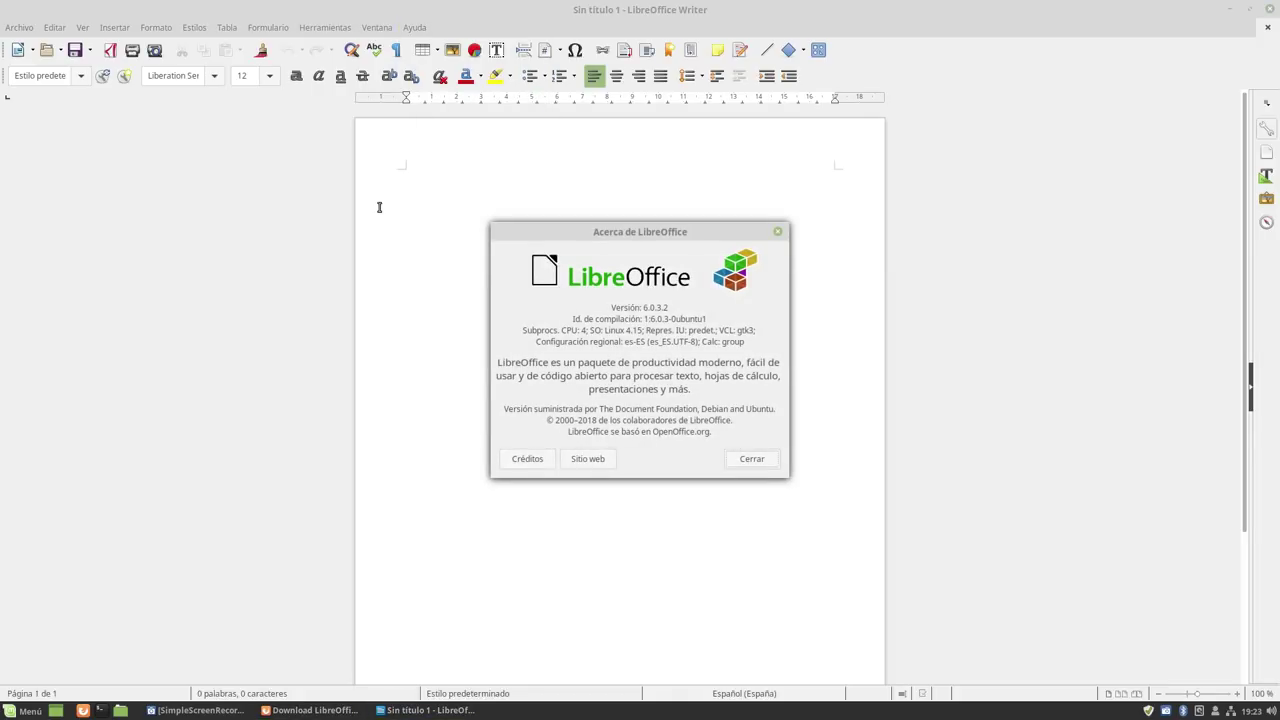
click(750, 459)
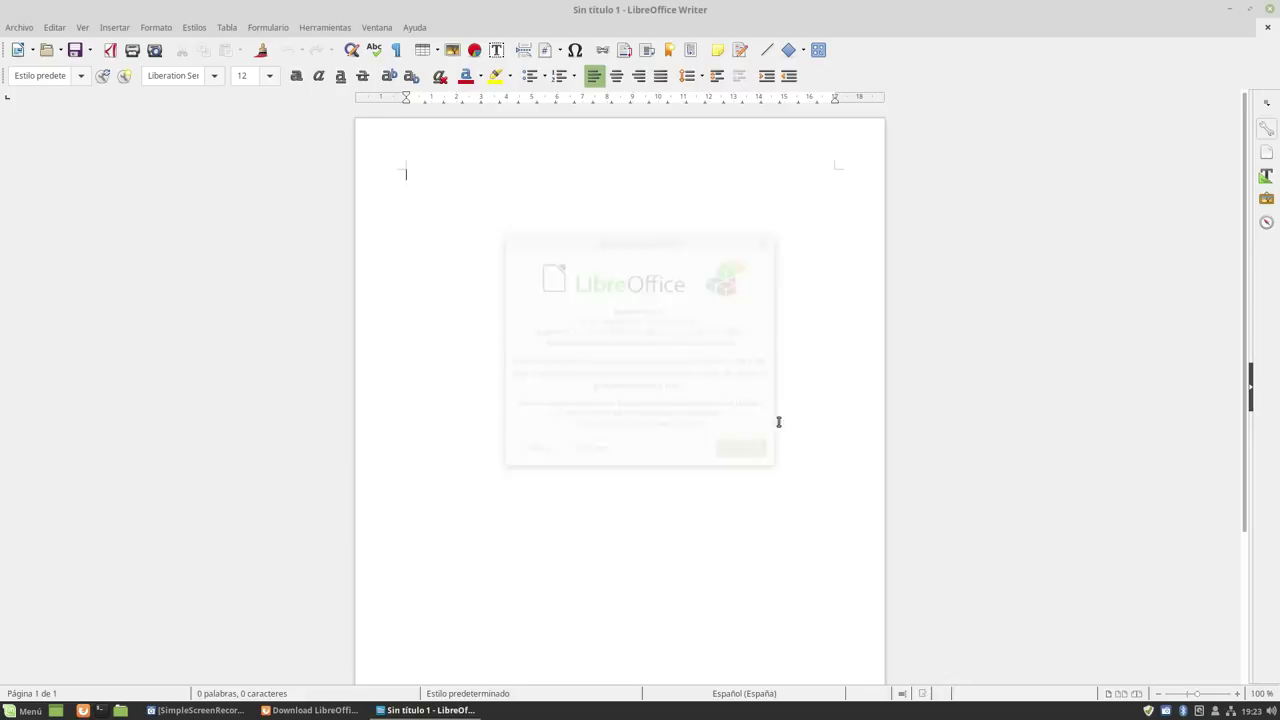
click(1270, 9)
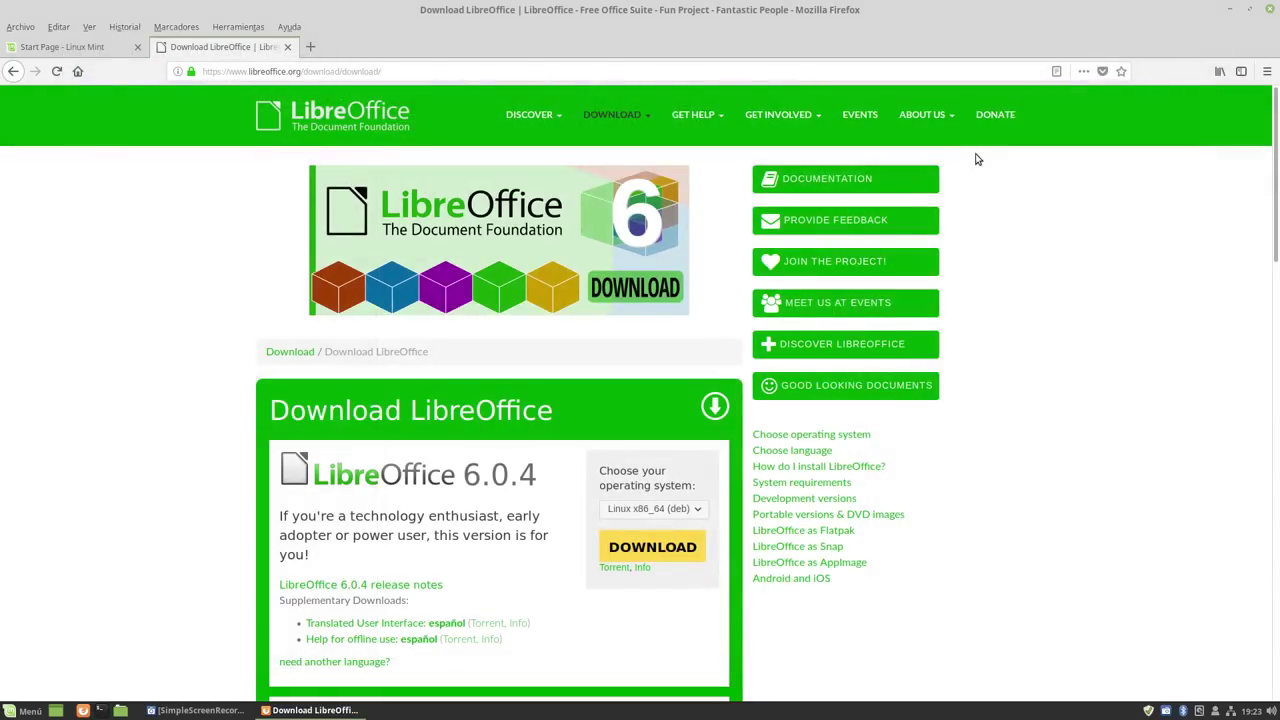
Minimize Firefox and open the Mint Menú to browse categories such as Accesorios.
click(1229, 9)
click(27, 711)
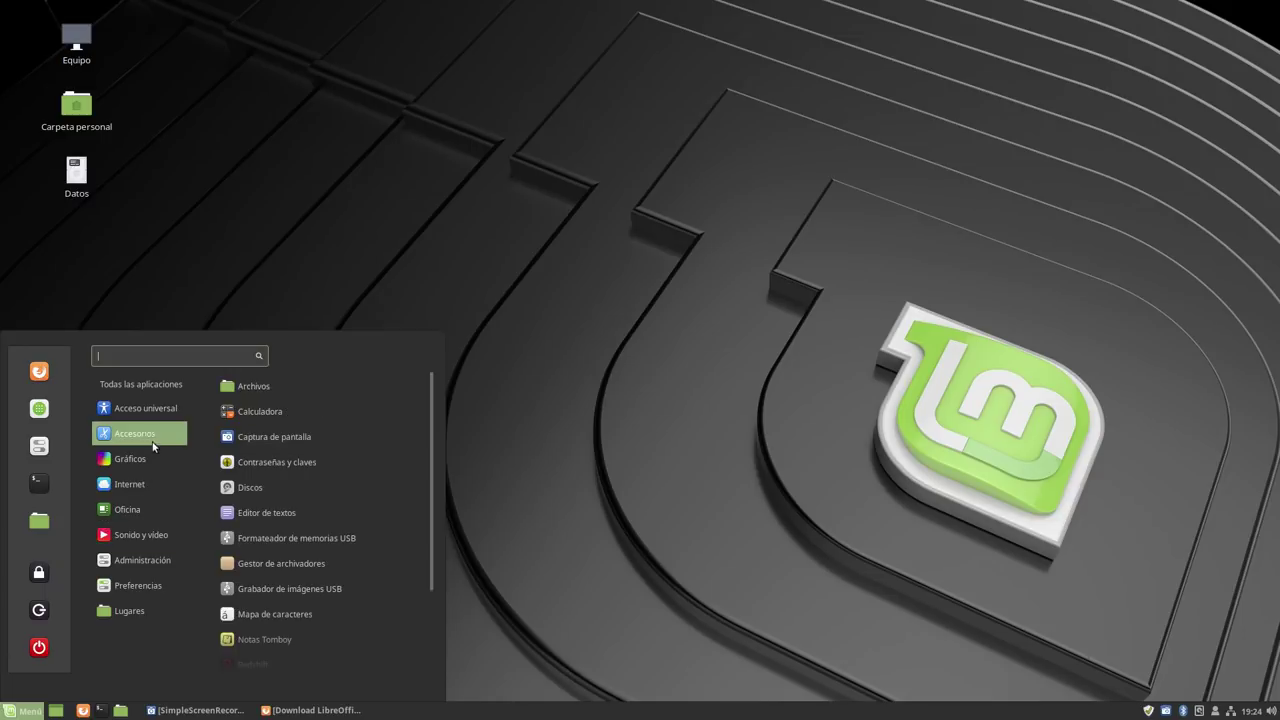
Launch VLC from Sonido y vídeo and accept its privacy and network notice.
mouse_move(139, 517)
mouse_move(145, 543)
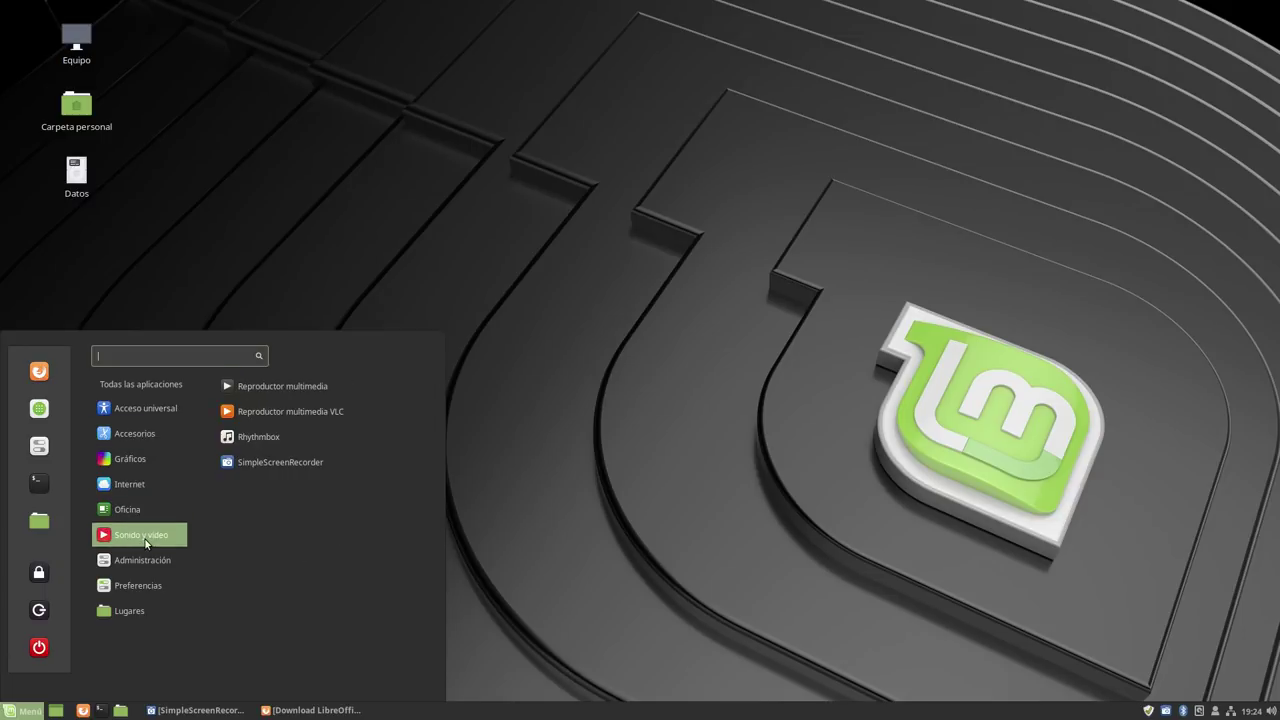
click(287, 408)
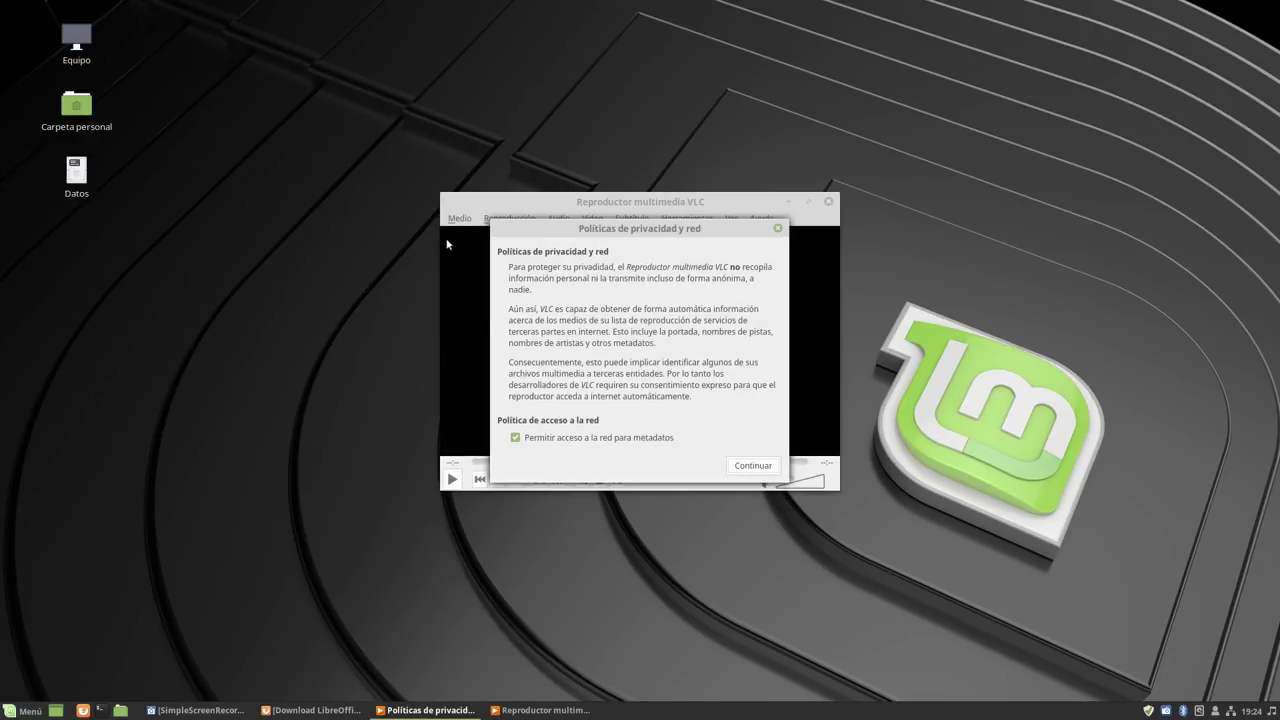
click(762, 465)
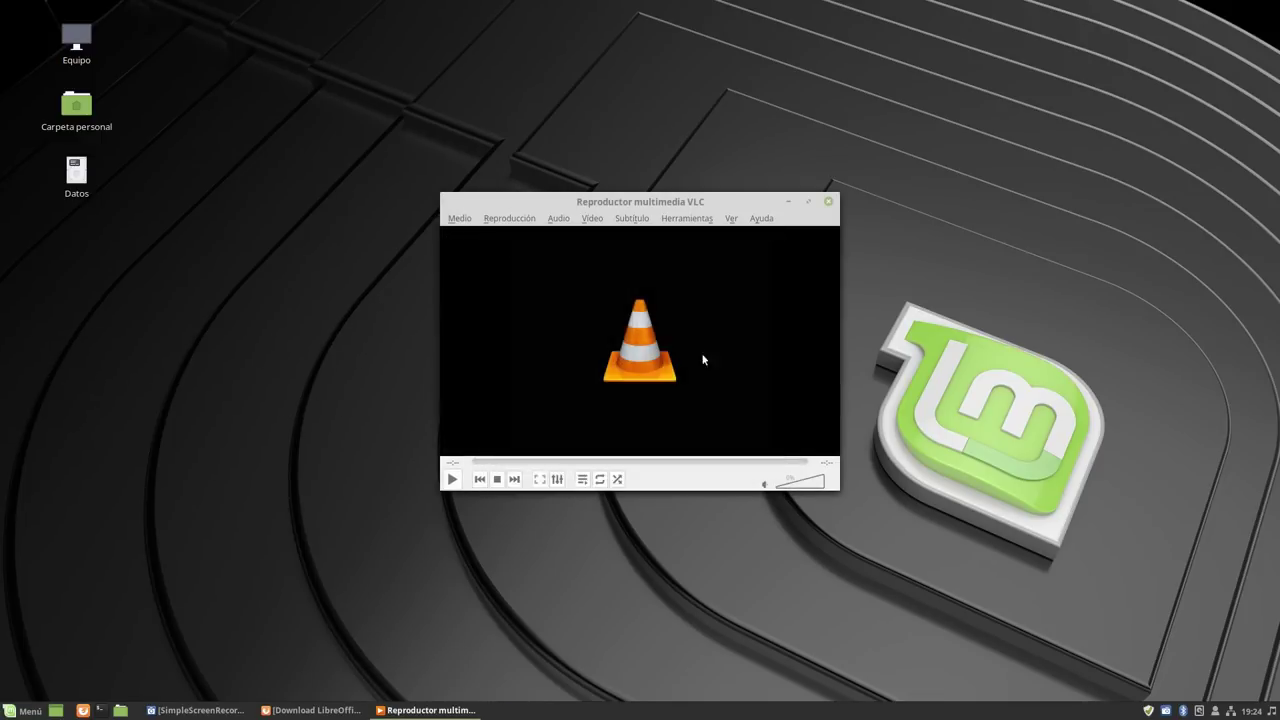
Check VLC's About box showing 3.0.2 Vetinari, then close VLC.
click(757, 219)
click(772, 260)
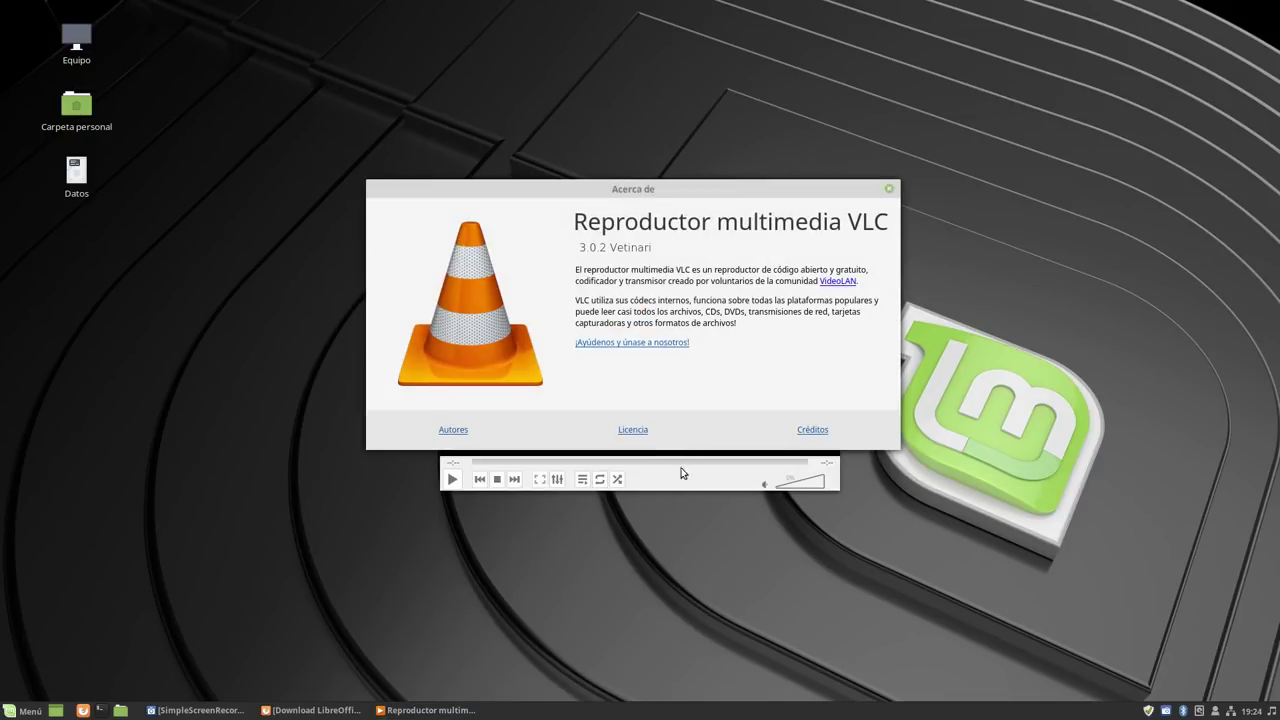
click(888, 189)
click(830, 203)
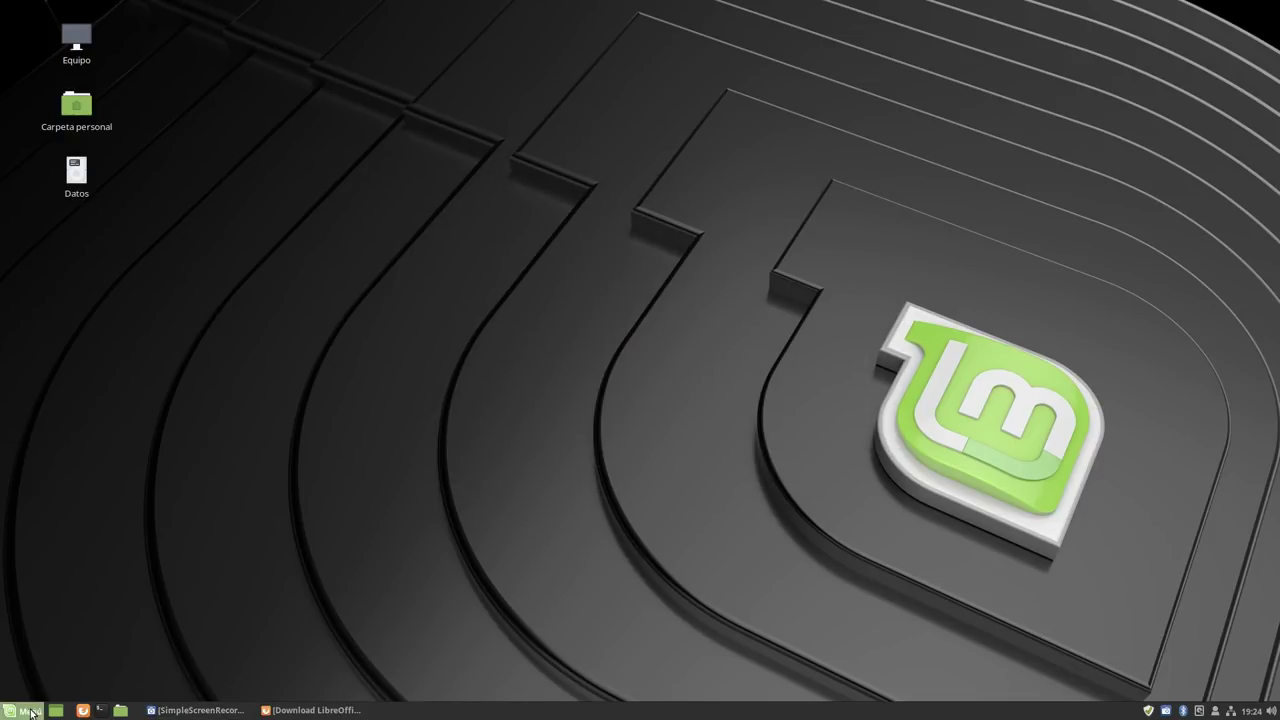
Open Menú on Administración and scroll through tools like Gestor de software, Timeshift and Terminal.
click(22, 710)
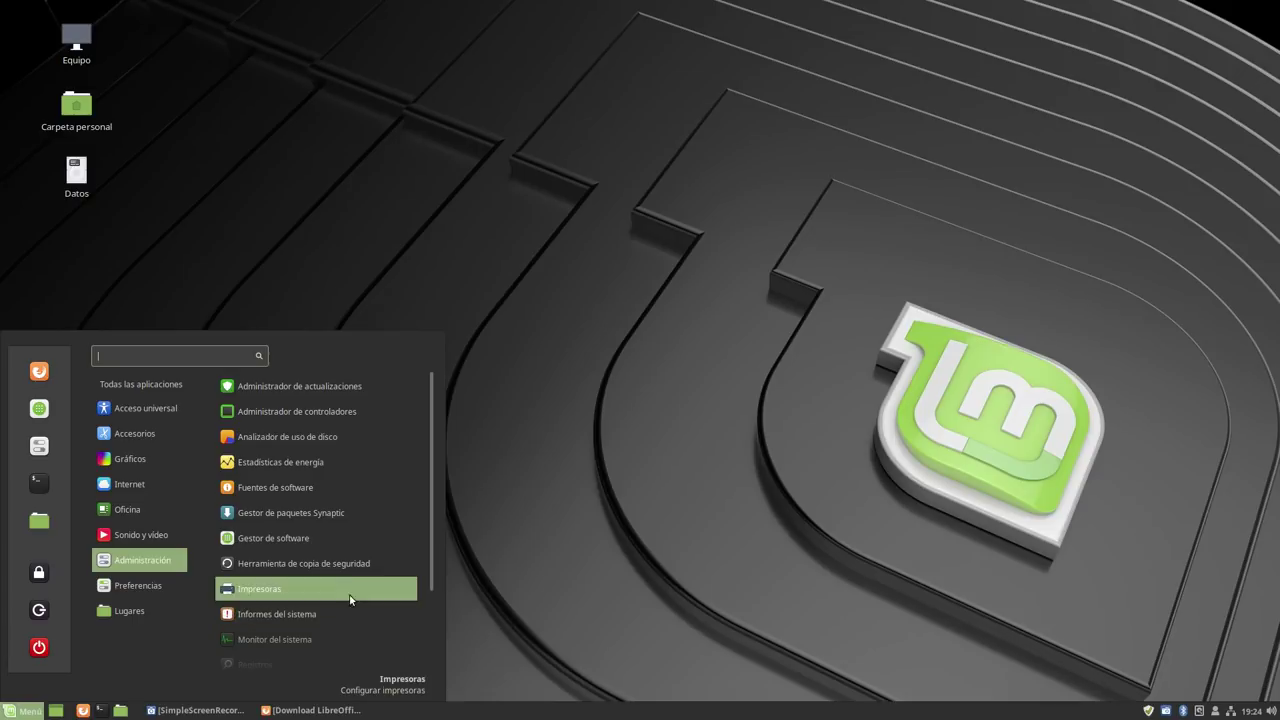
scroll(349, 572, down, 1)
scroll(349, 572, down, 1)
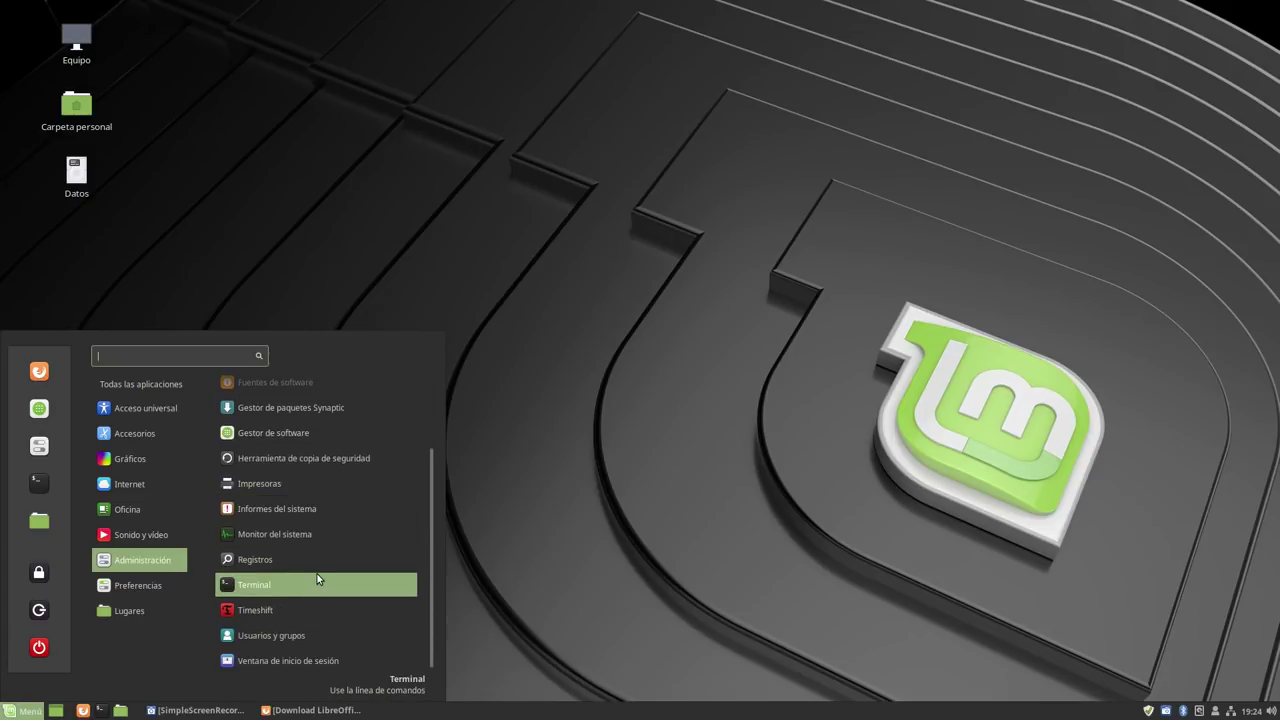
Launch Timeshift with the admin password, note no snapshots and 4,3 GB free, close it, reopen Menú.
click(295, 611)
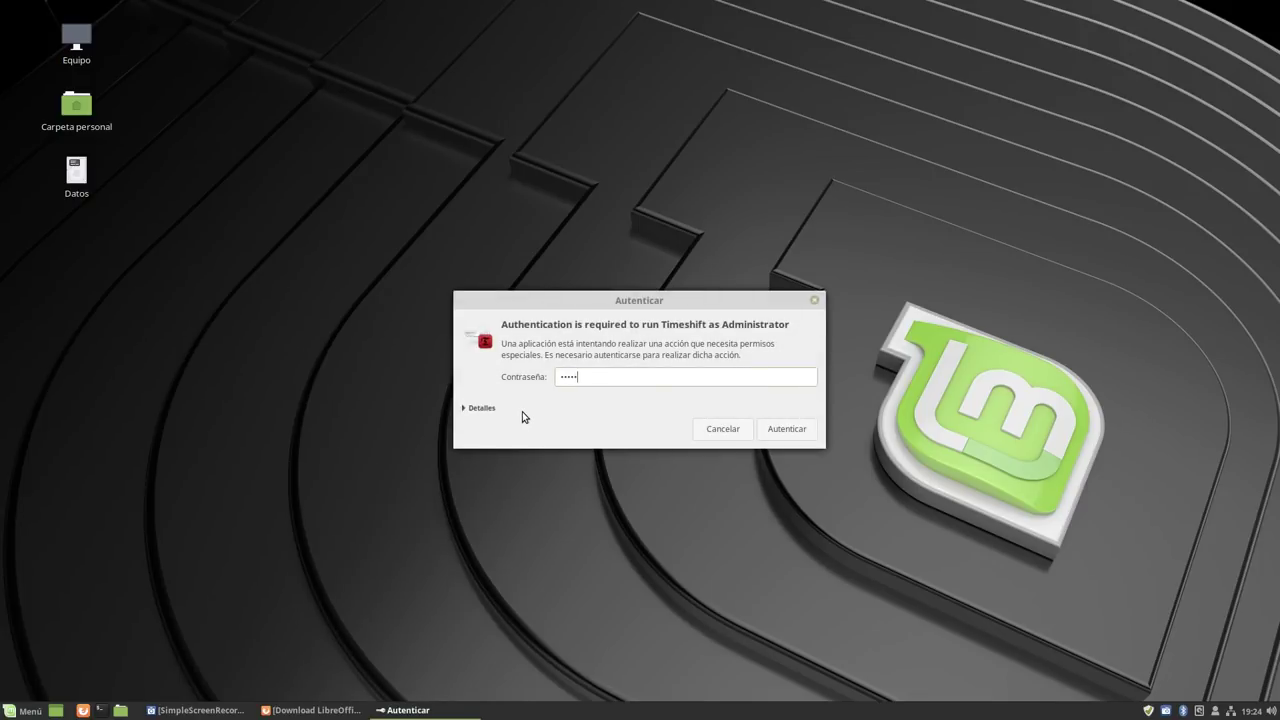
key(Return)
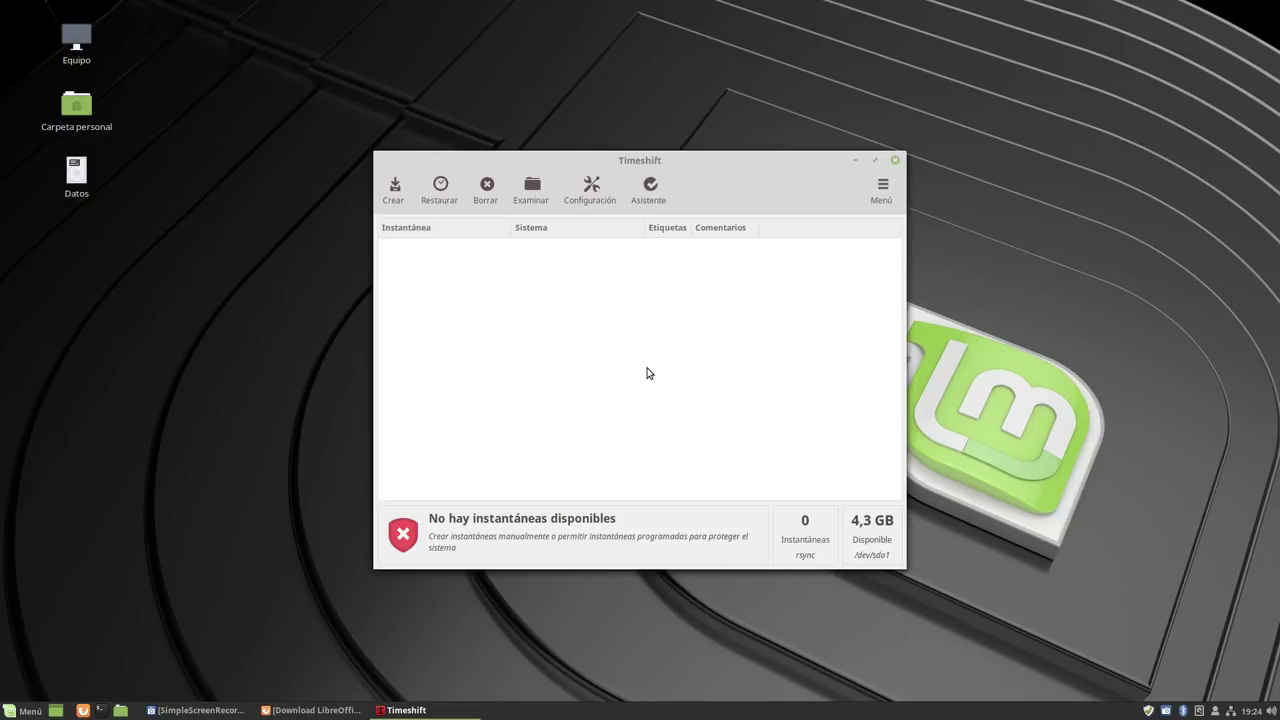
click(896, 158)
click(24, 710)
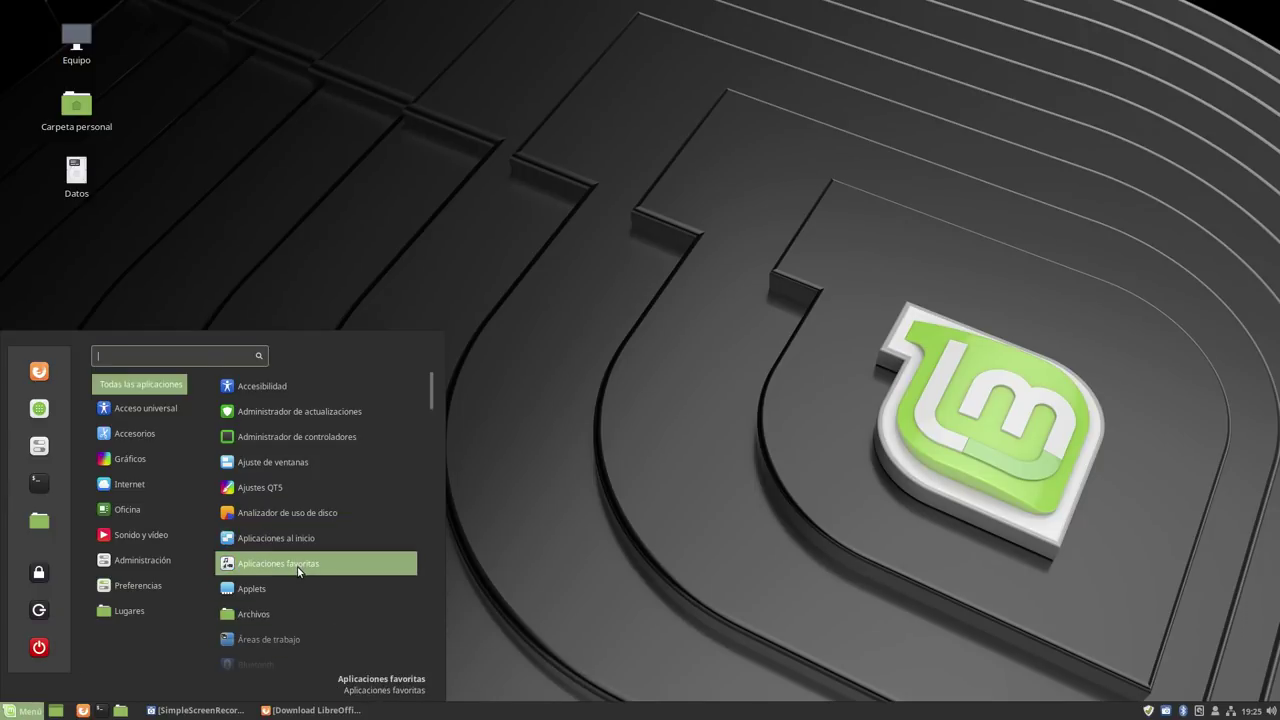
Launch Synaptic Package Manager with the admin password, dismiss the introduction, and enlarge its window.
mouse_move(180, 561)
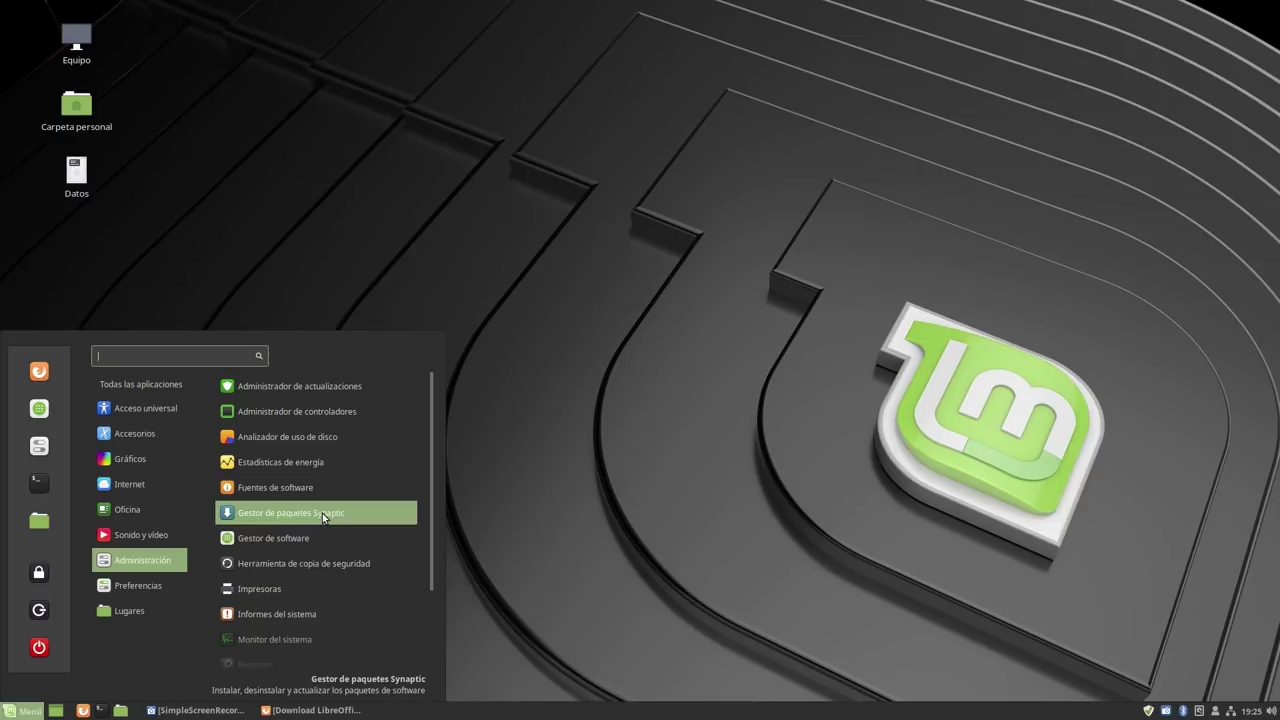
click(322, 513)
text(***)
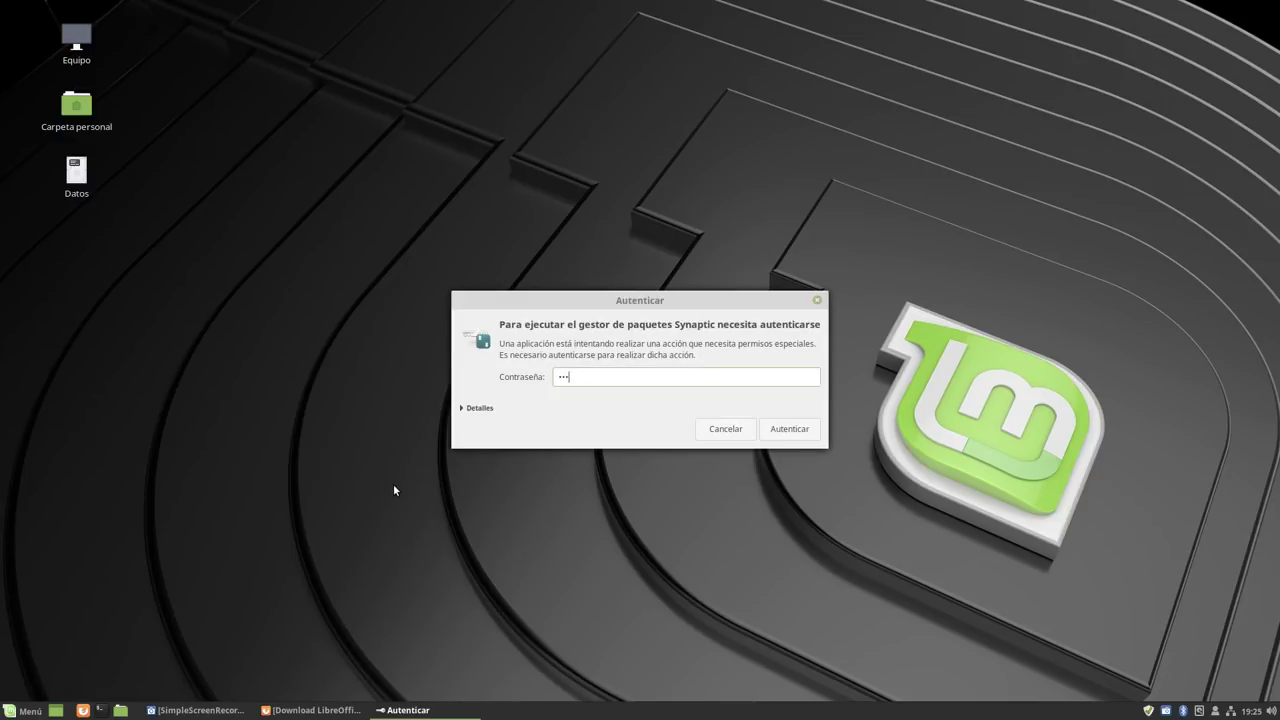
key(Return)
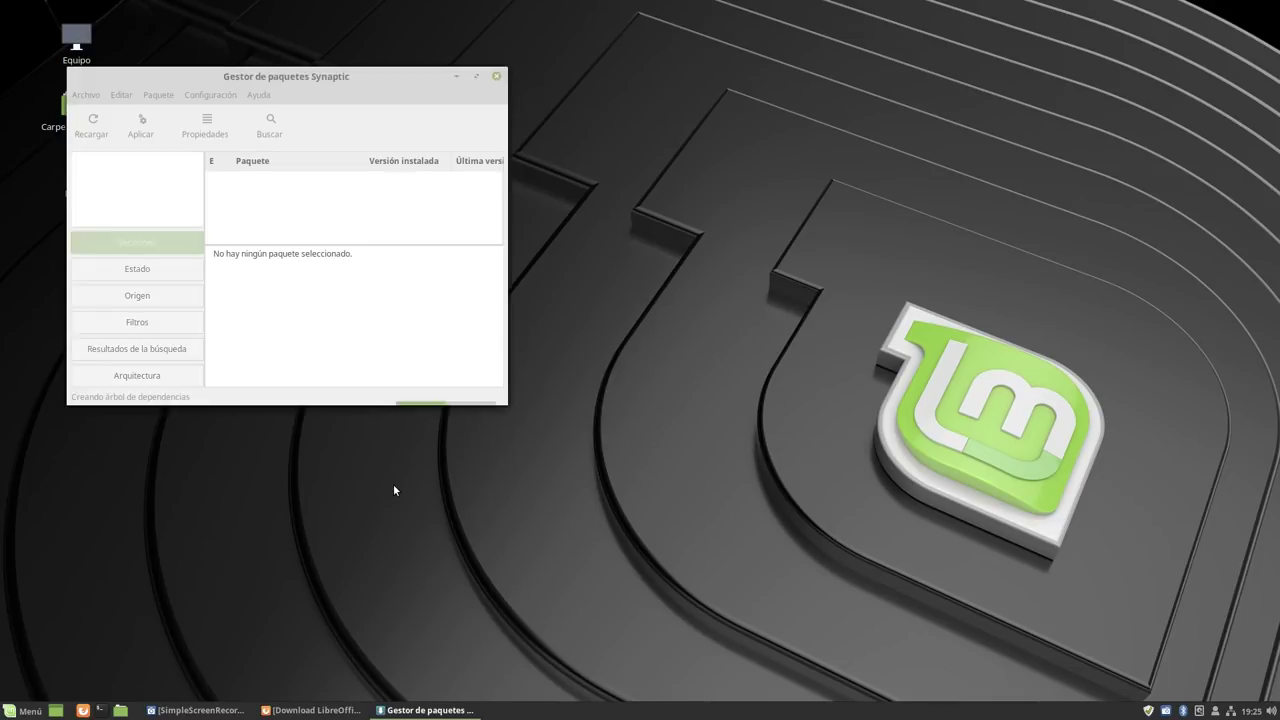
click(607, 329)
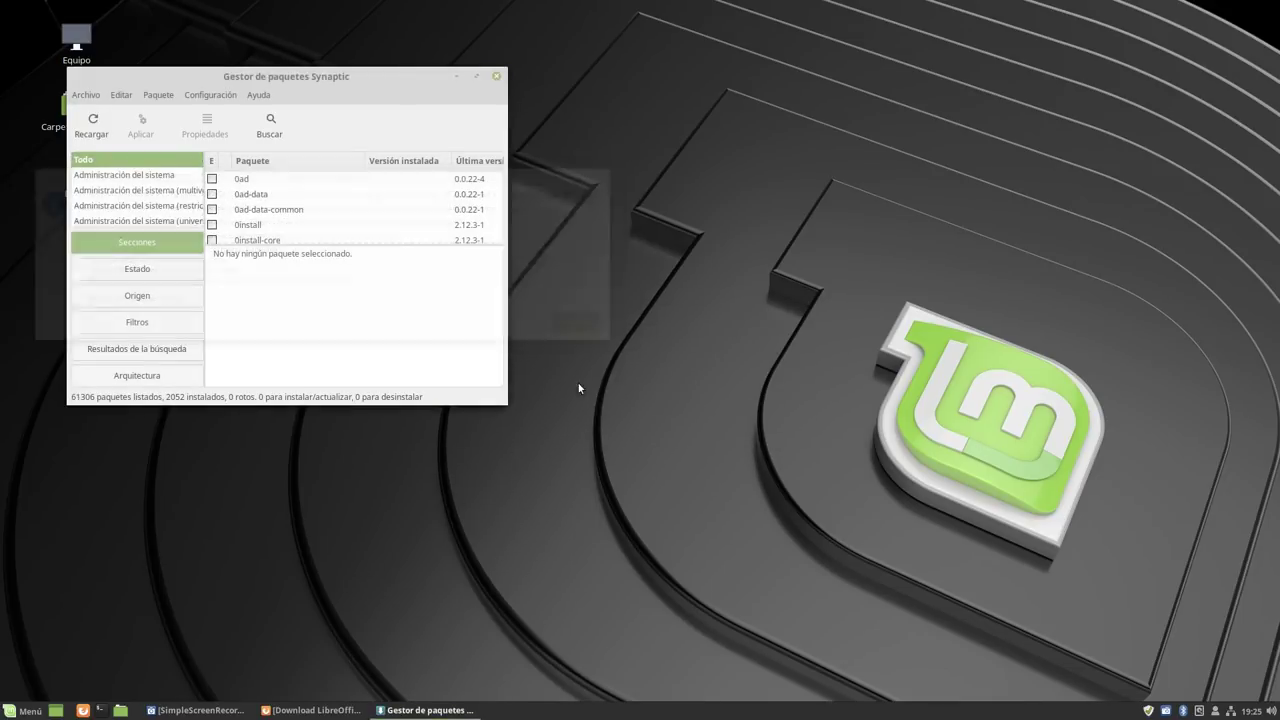
drag(510, 406, 1185, 636)
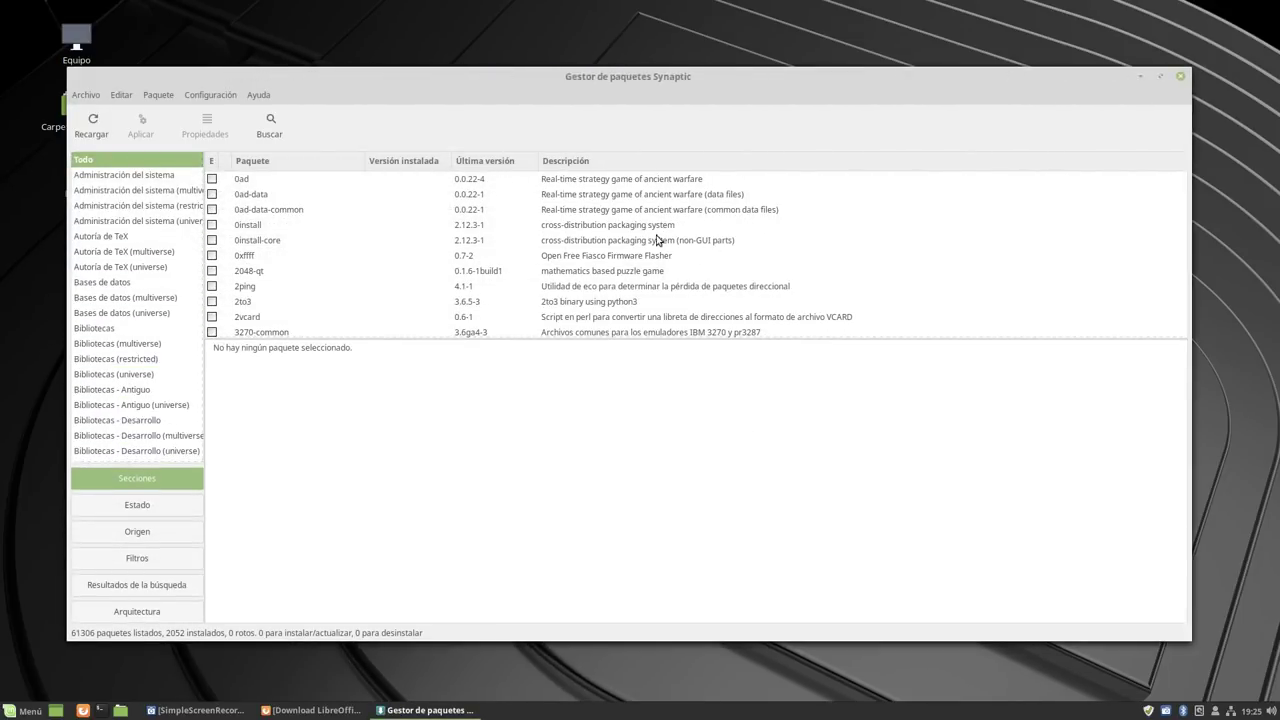
Search for 'gparted' (fixing the 'gprted' typo), view gparted 0.30.0-3ubuntu1's description, then close Synaptic.
click(278, 126)
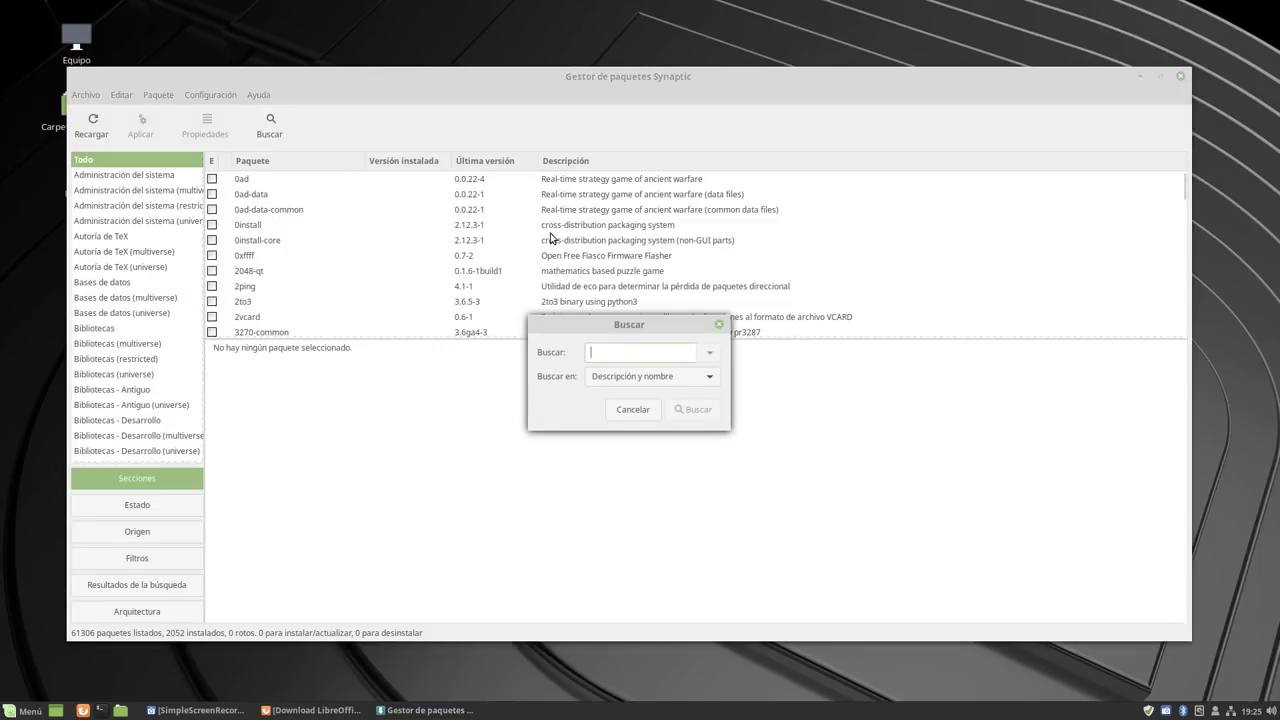
text(gprted)
key(Return)
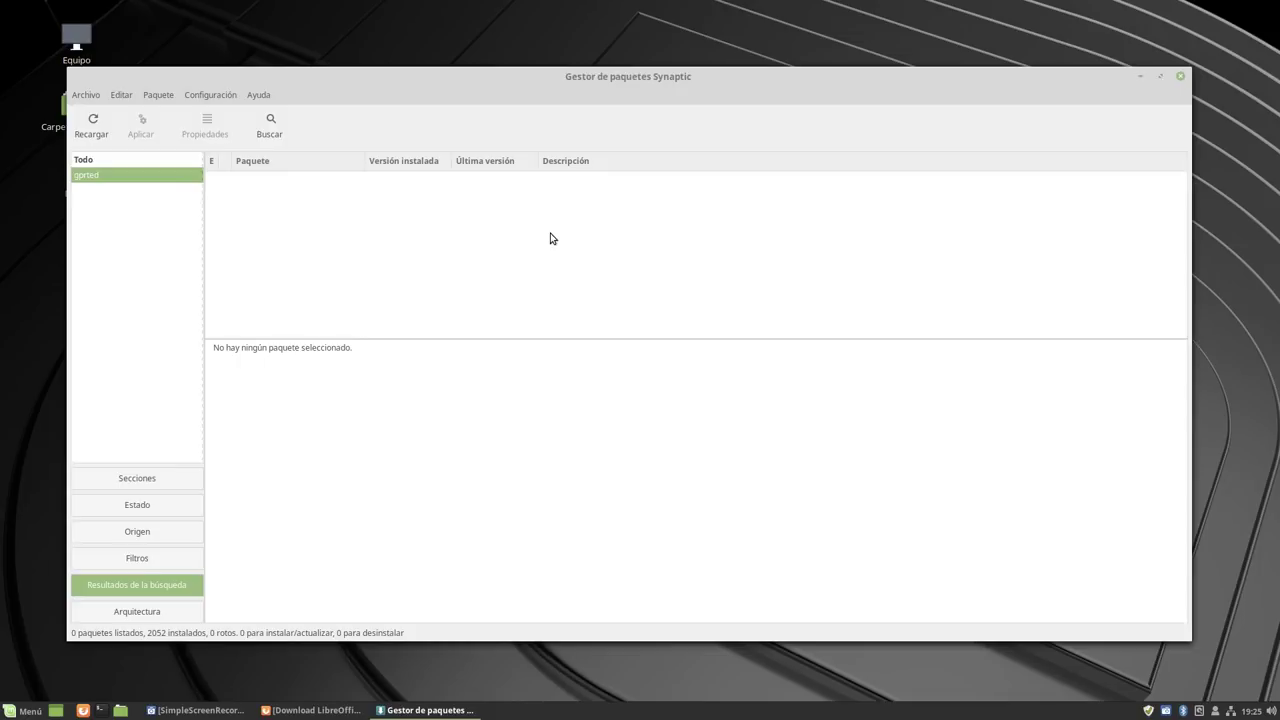
click(268, 126)
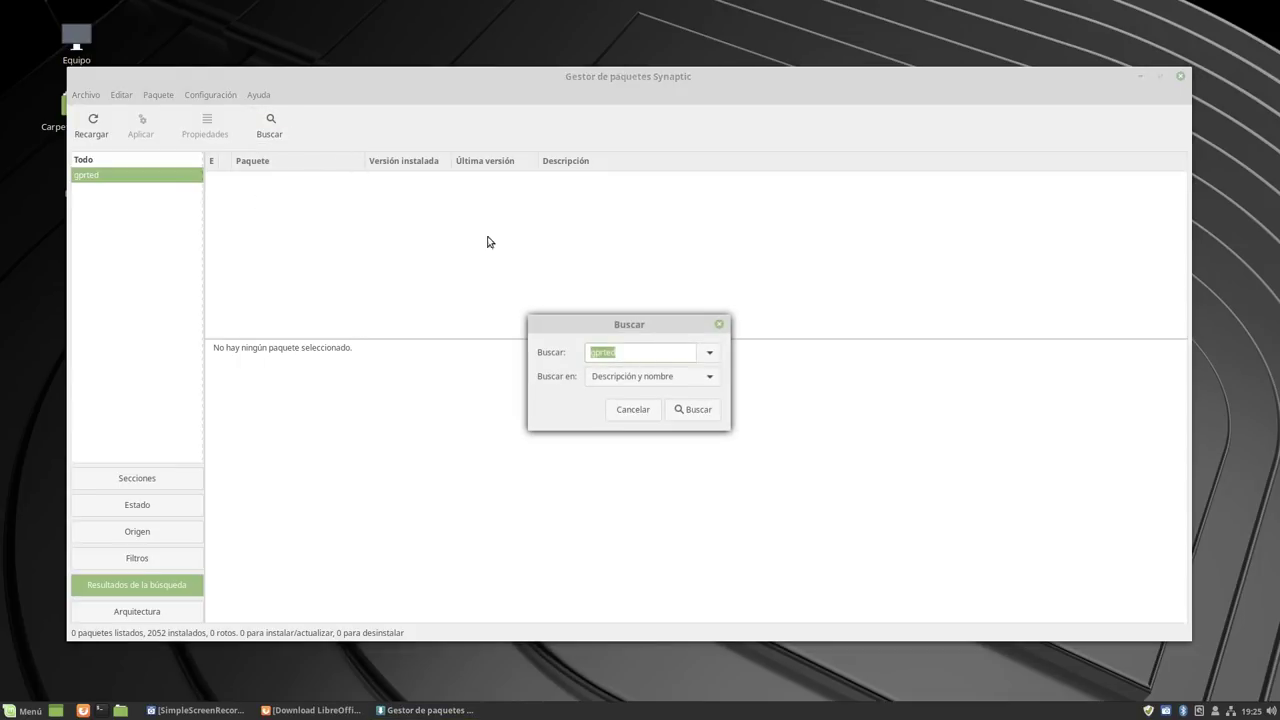
click(640, 352)
key(BackSpace)
key(BackSpace)
text(arted)
key(Return)
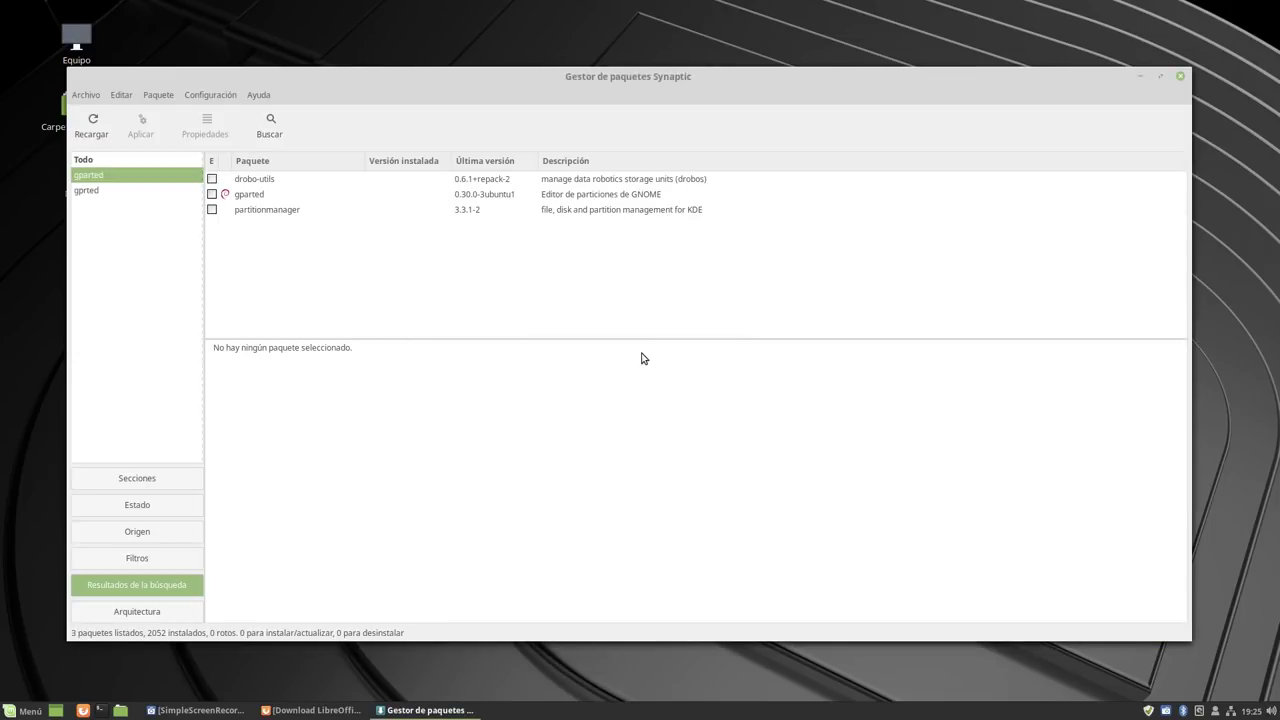
click(509, 199)
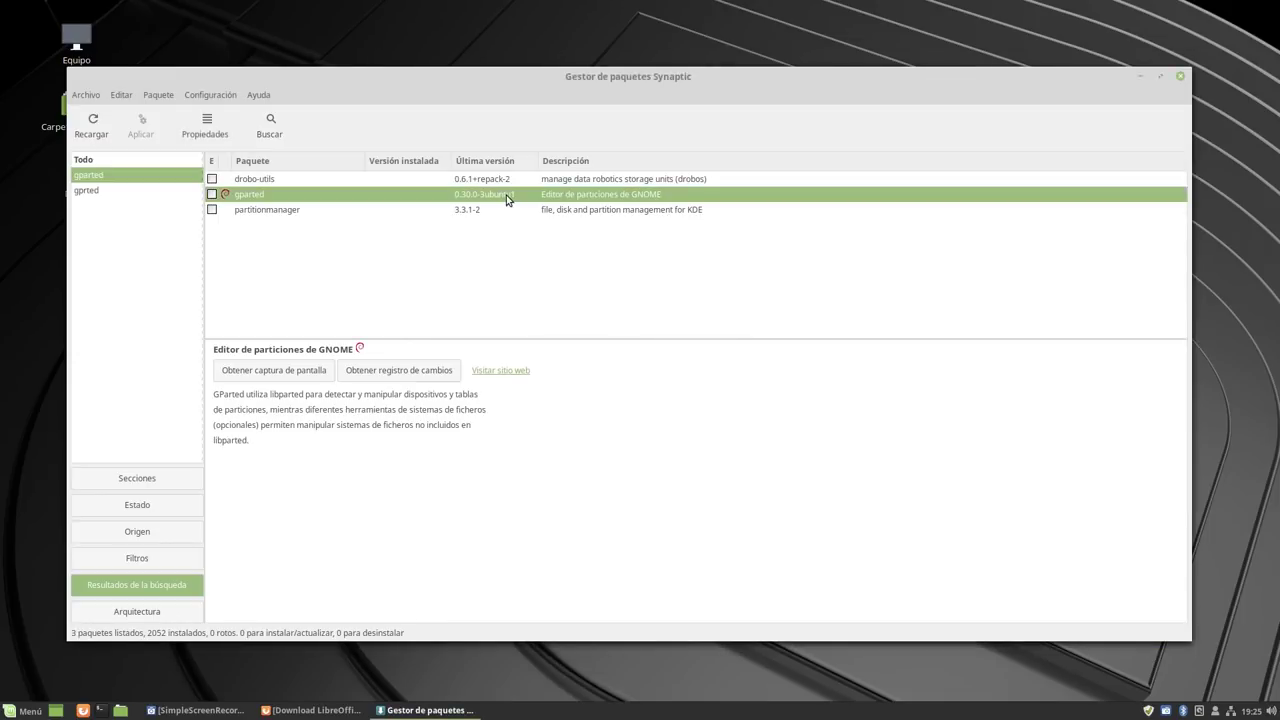
click(1182, 77)
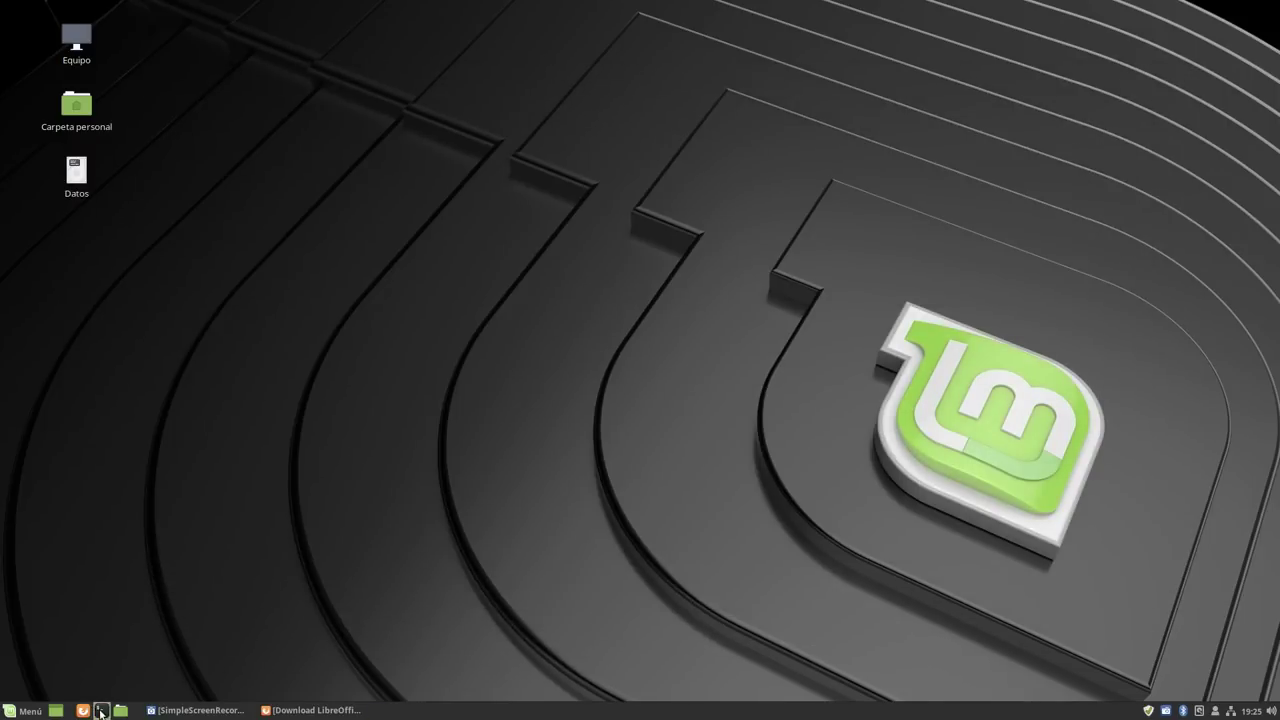
Open a new terminal window, move it to the top-left and enlarge it.
click(100, 710)
drag(647, 203, 296, 117)
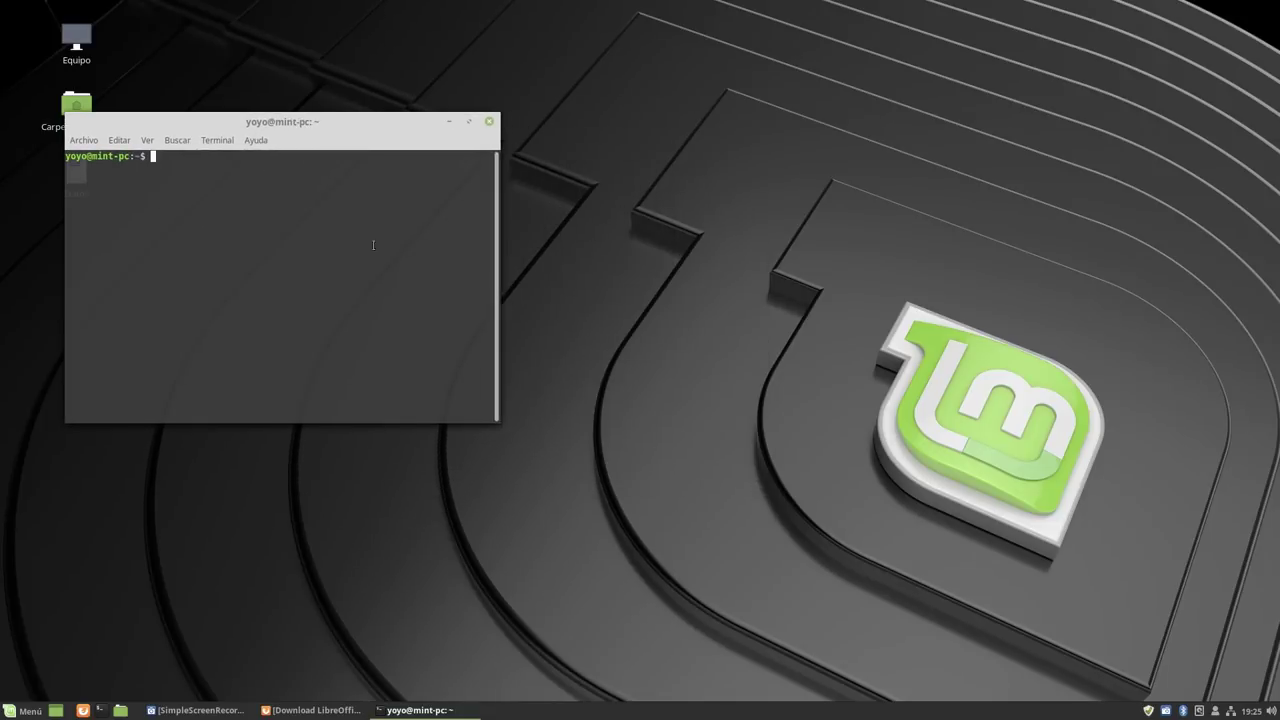
drag(500, 416, 1022, 582)
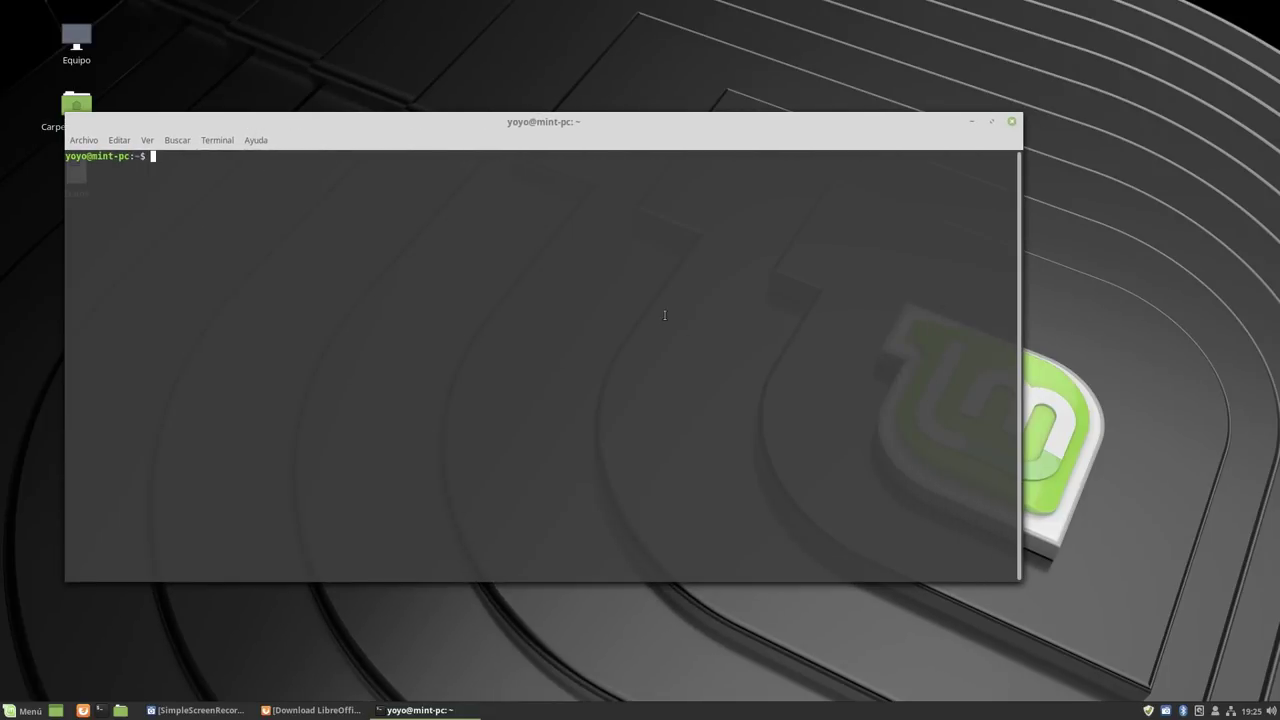
right_click(664, 314)
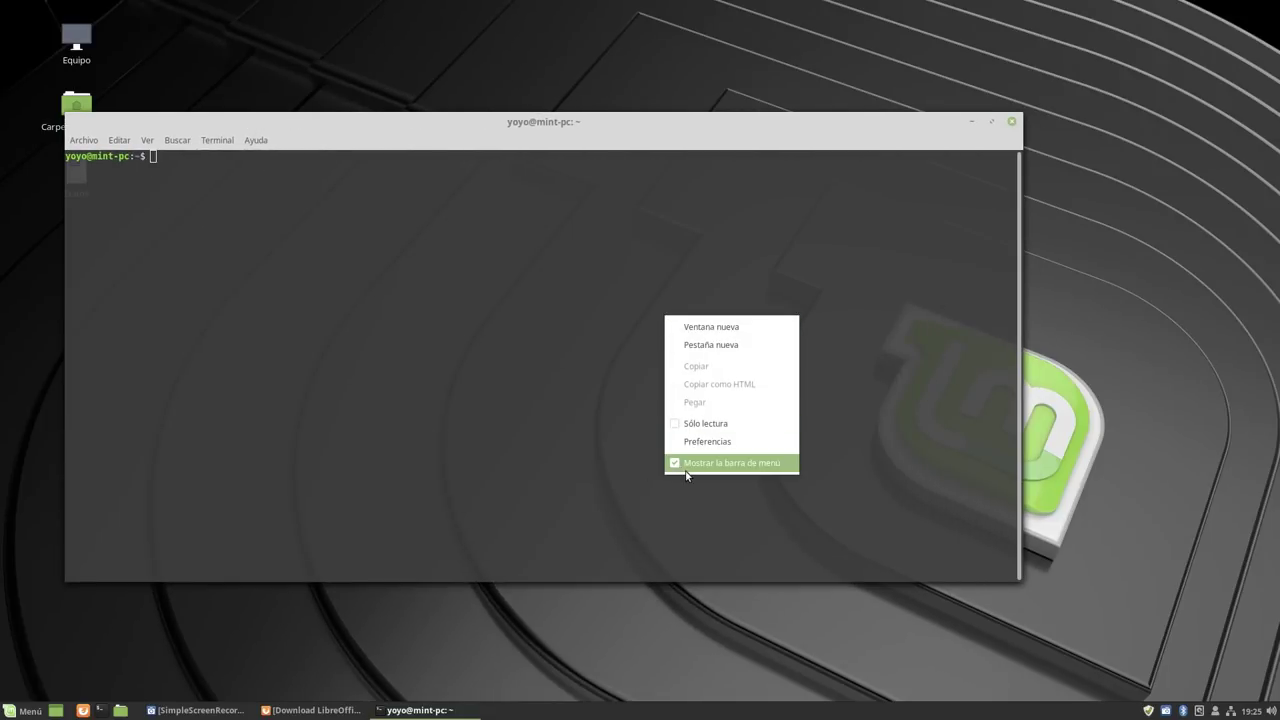
click(509, 440)
Attempt 'sudo apt install update' and enter the account password.
text(sudo)
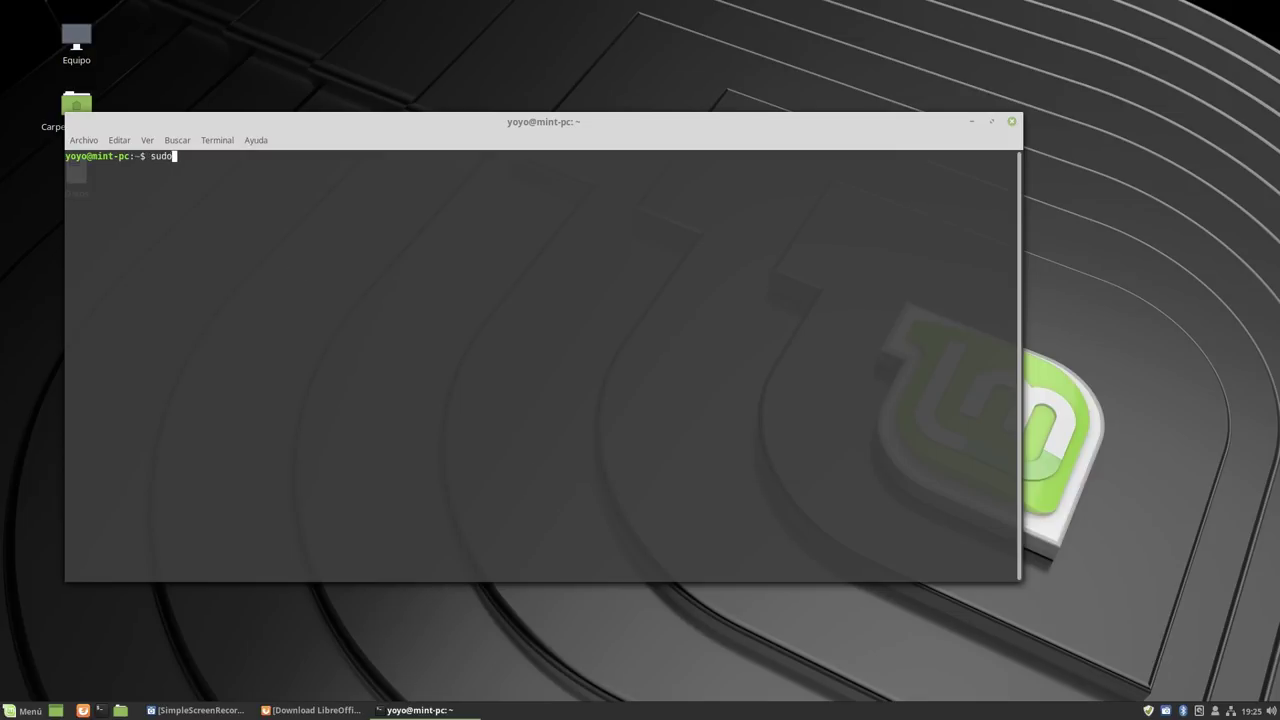
text( apt install update)
key(Return)
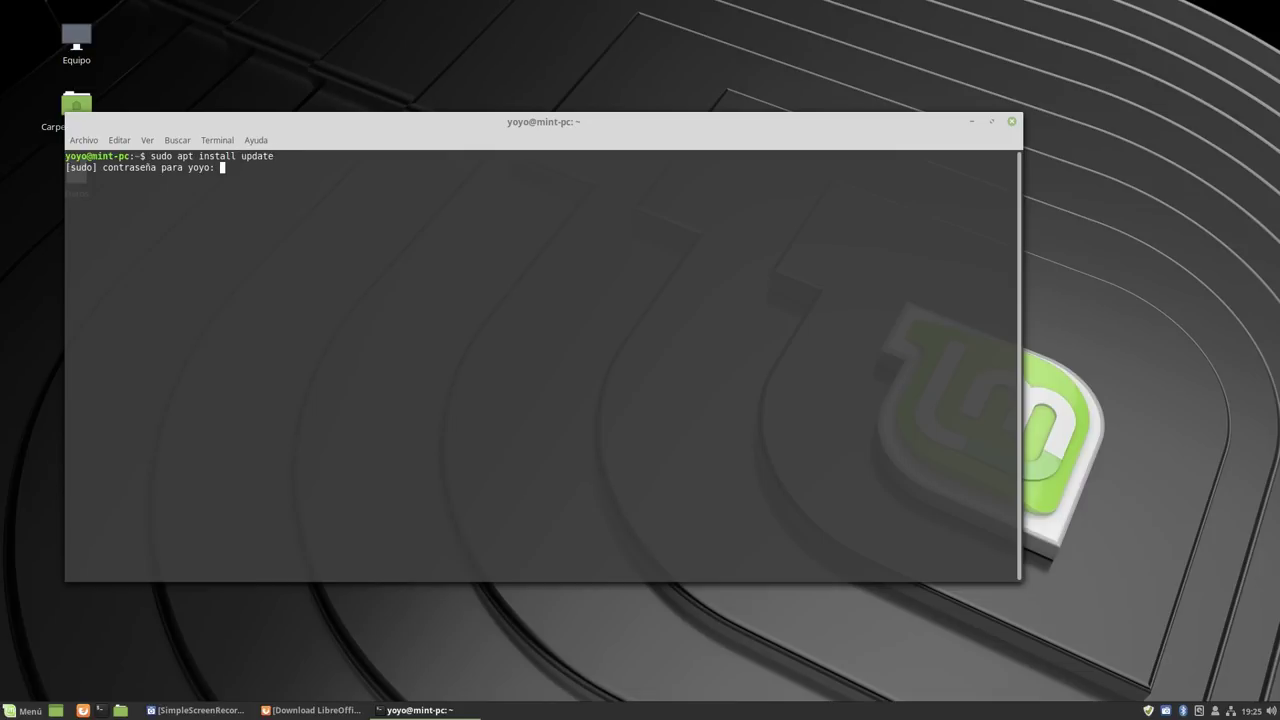
key(Return)
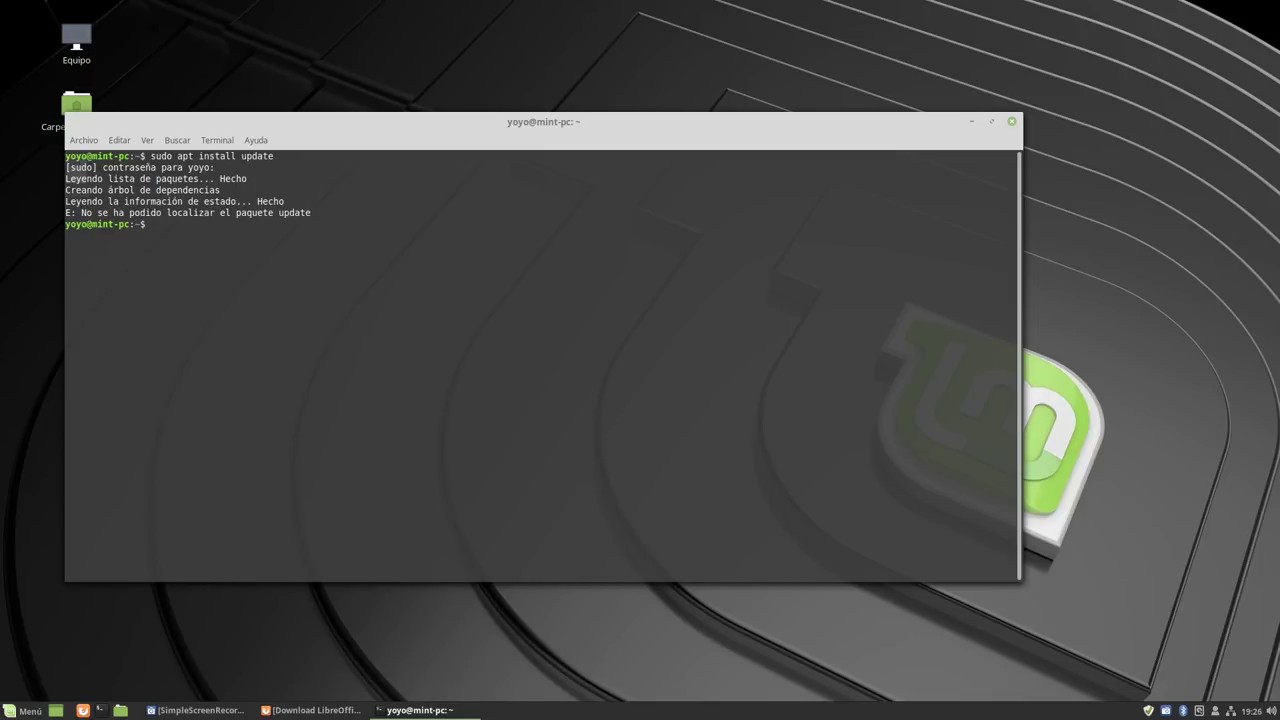
Install gparted and gdebi with 'sudo apt install', confirm with 's', then minimize the terminal.
text(sudo aprt)
key(BackSpace)
key(BackSpace)
key(BackSpace)
text(t install gparted gdebi)
key(Return)
text(s)
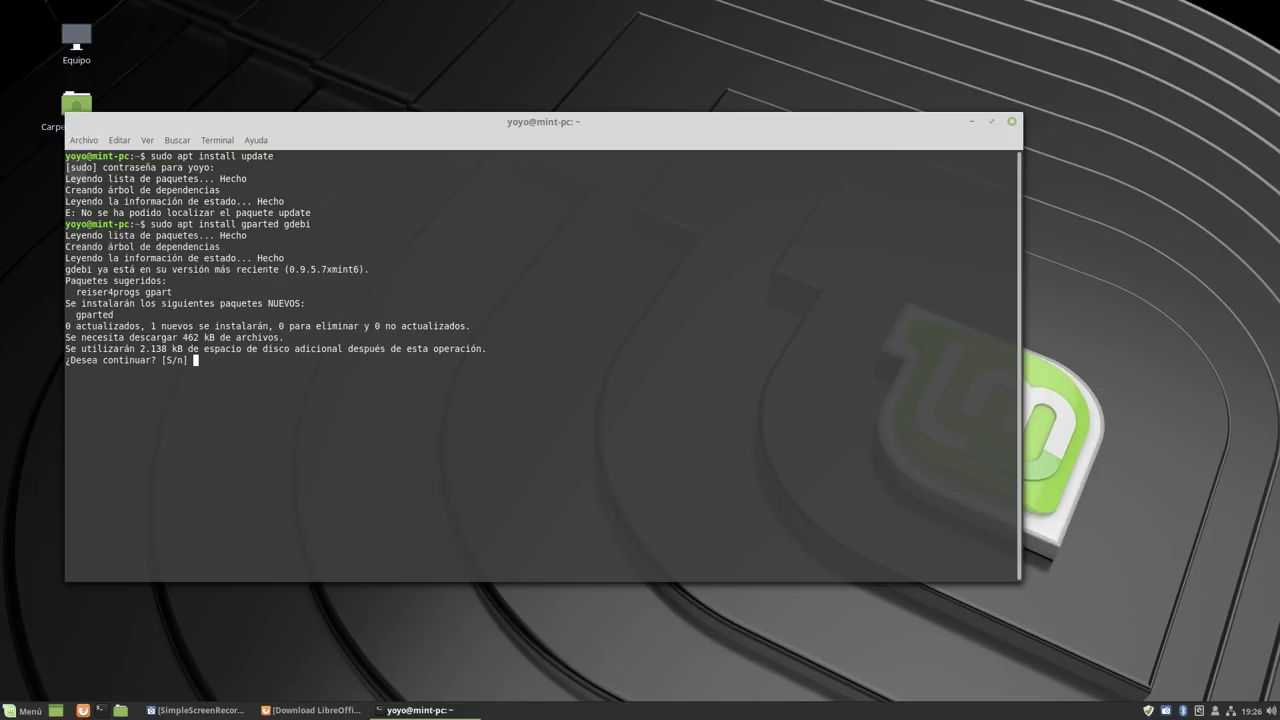
key(Return)
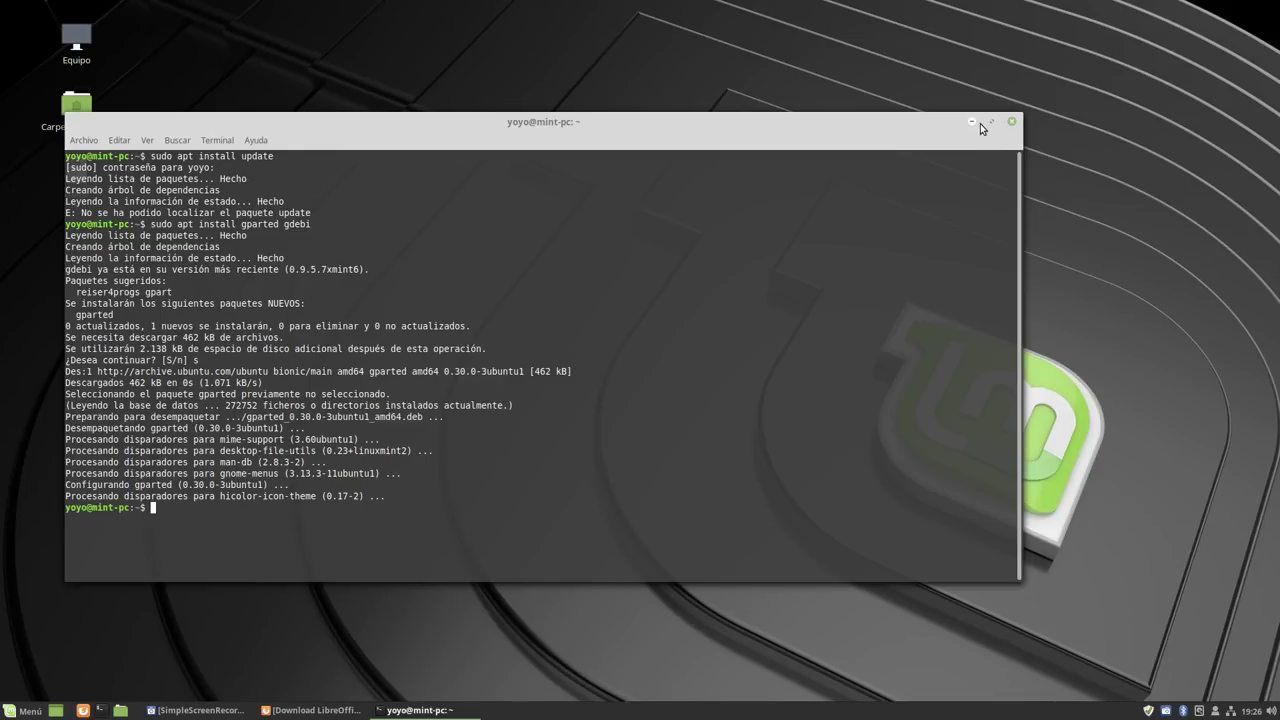
click(971, 121)
click(20, 710)
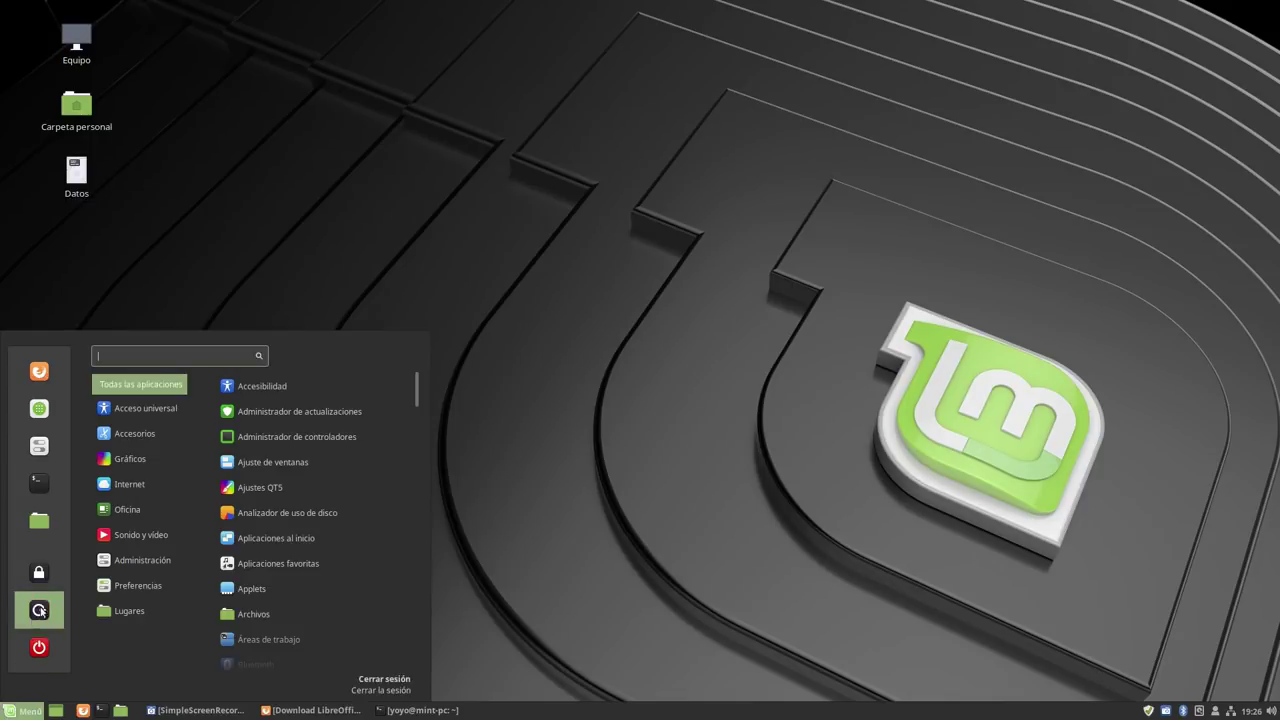
Browse the menu's Administración and Preferencias categories, opening and closing Configuración del sistema.
mouse_move(176, 560)
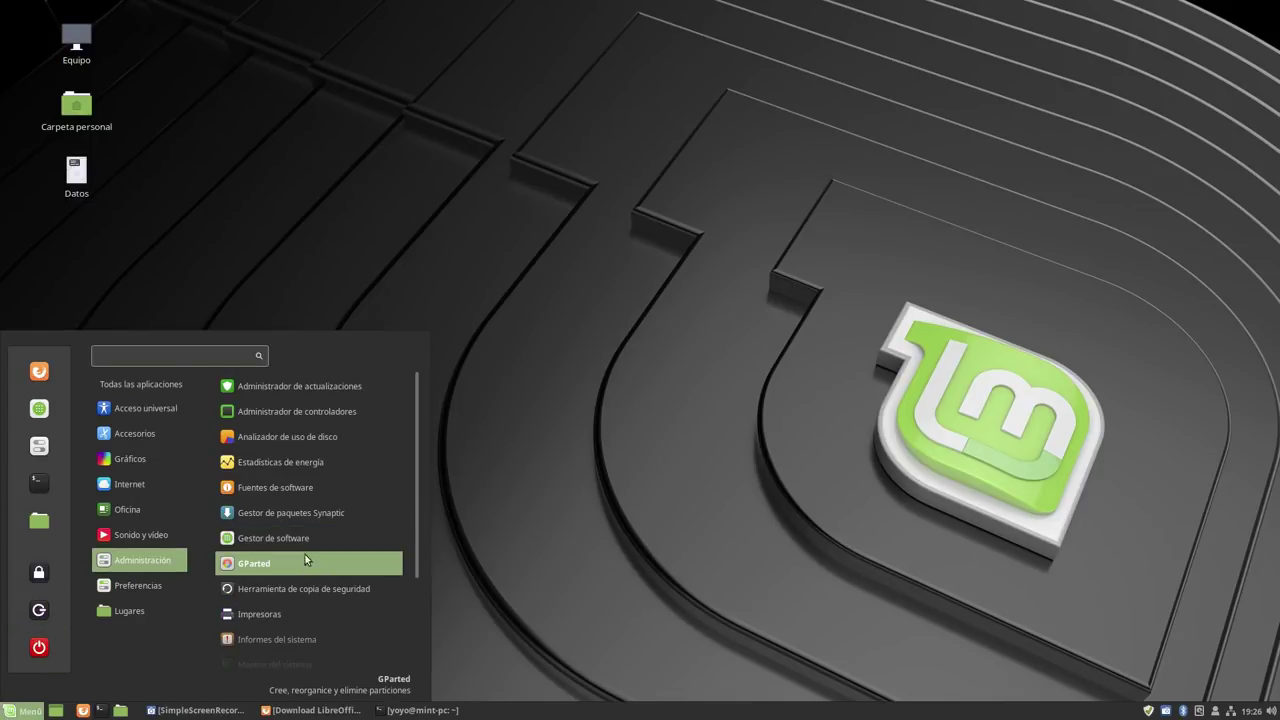
scroll(310, 515, down, 3)
scroll(310, 520, up, 3)
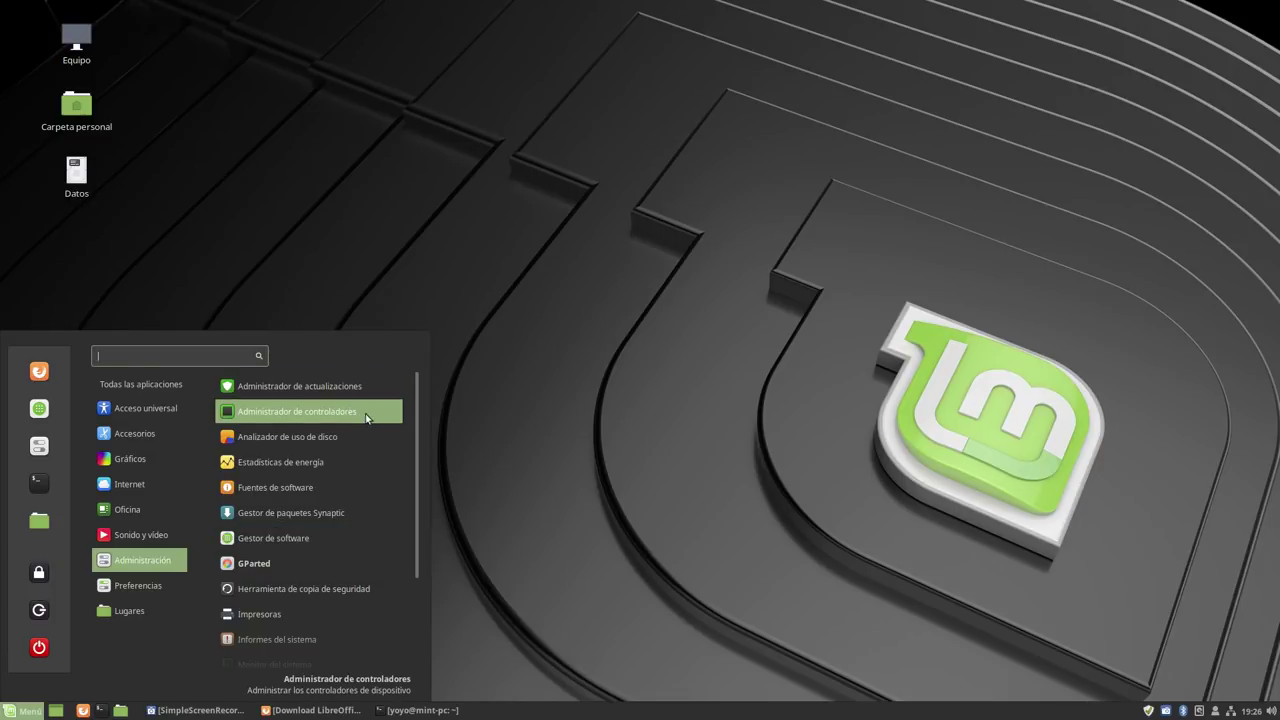
scroll(341, 470, down, 3)
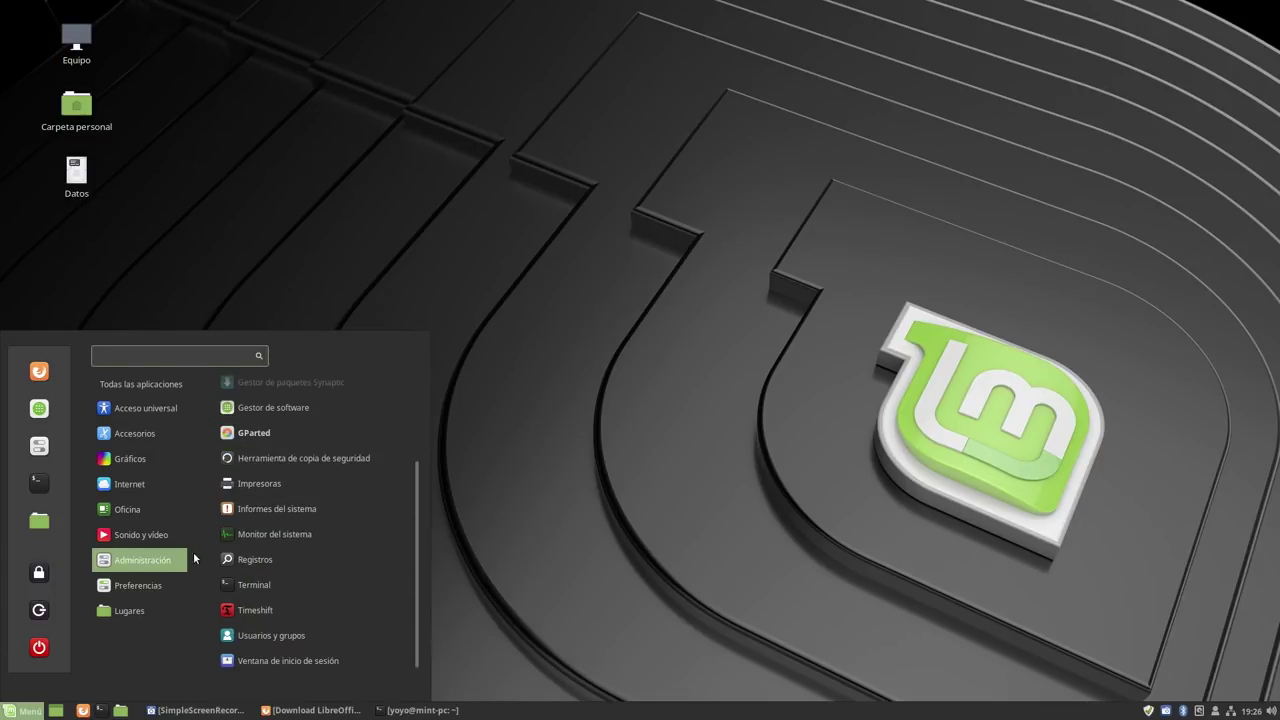
mouse_move(150, 585)
scroll(307, 570, down, 3)
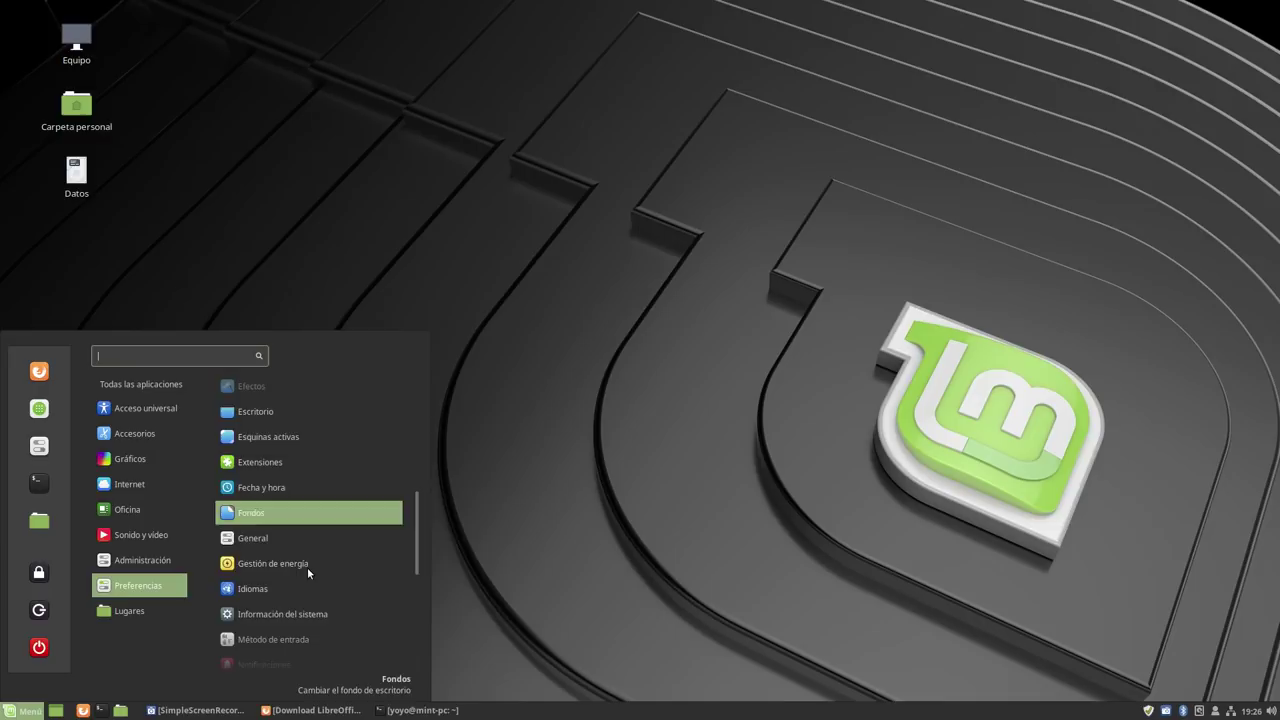
click(39, 446)
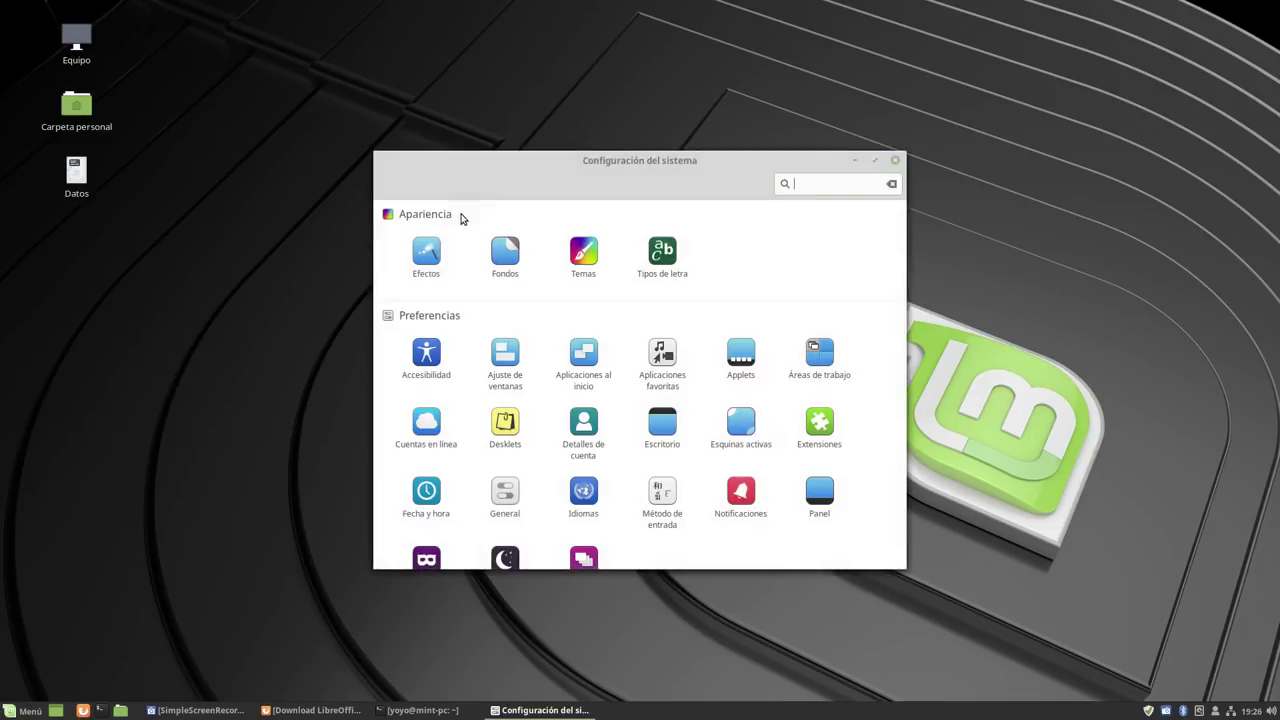
click(896, 164)
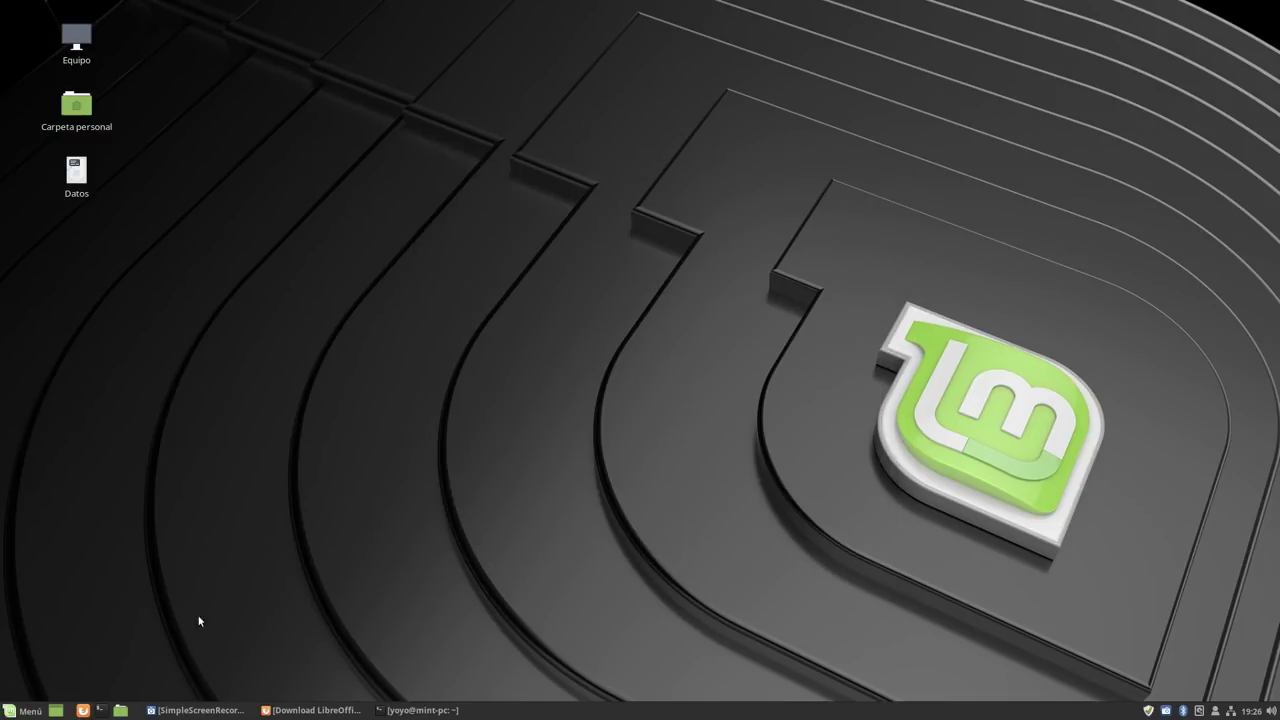
Reopen the applications menu, look through the Lugares entries, then close the menu.
click(22, 710)
mouse_move(118, 567)
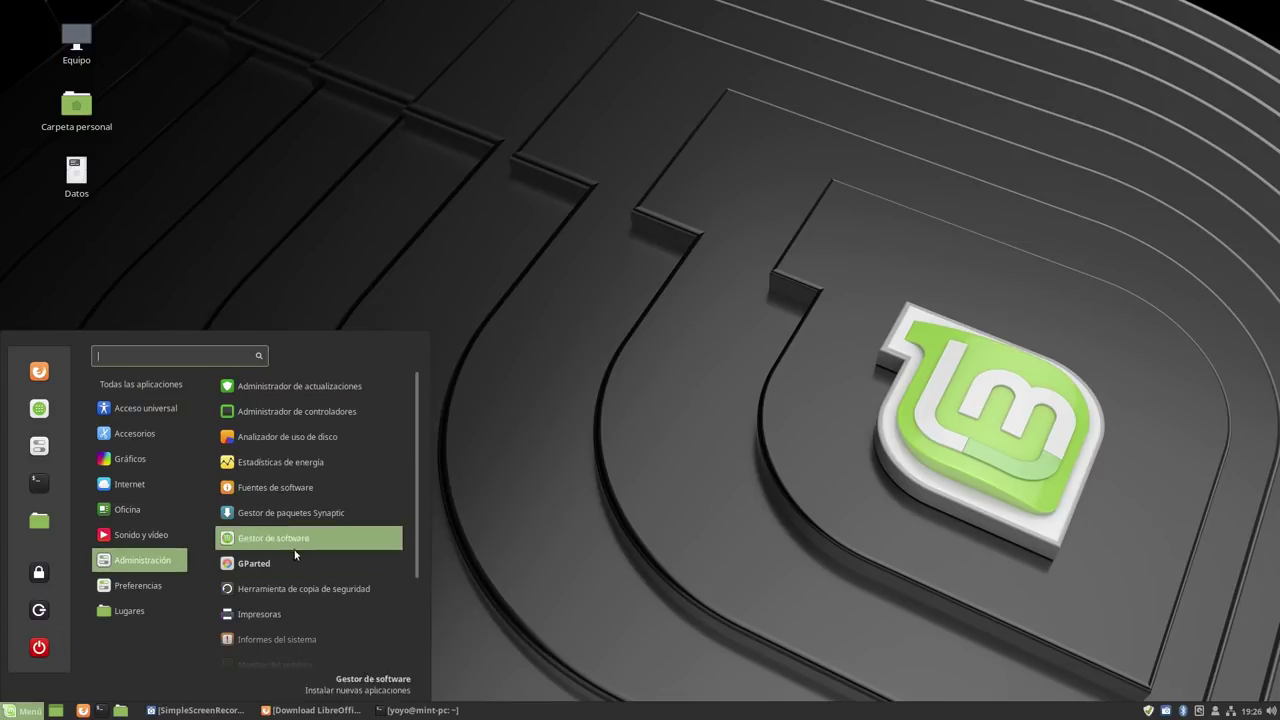
scroll(321, 540, down, 3)
scroll(321, 523, down, 3)
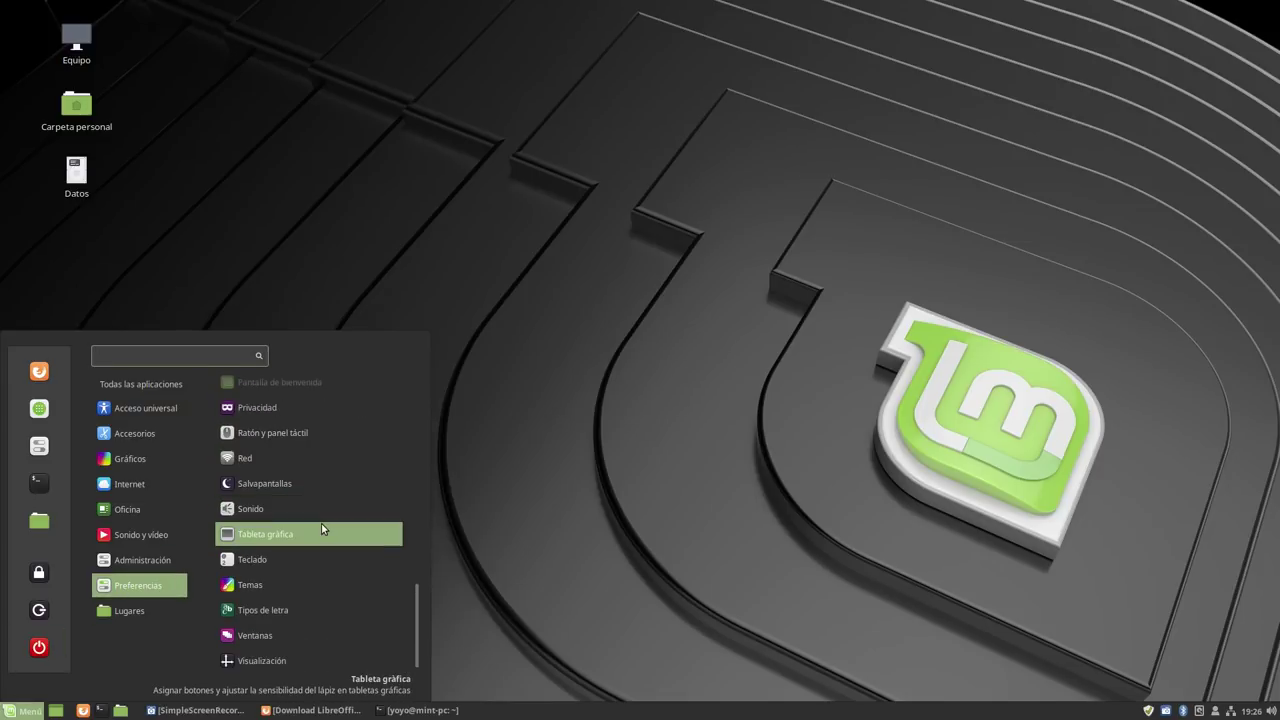
mouse_move(166, 611)
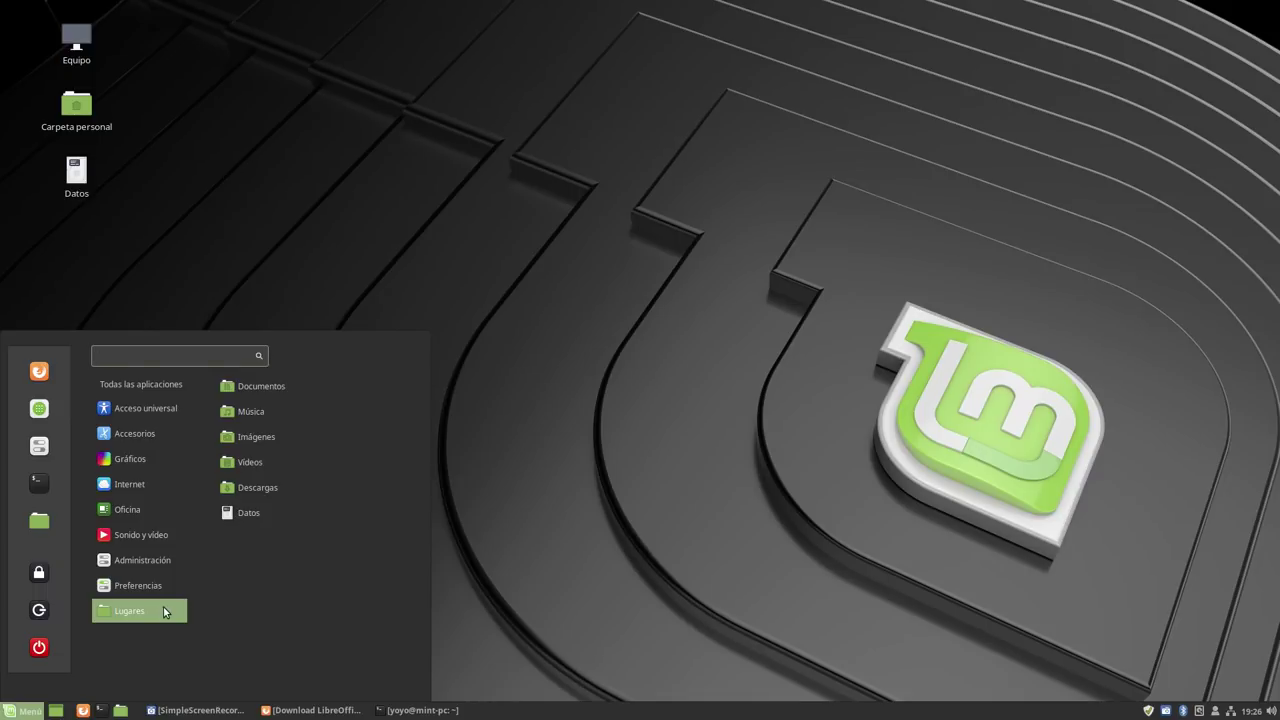
click(583, 290)
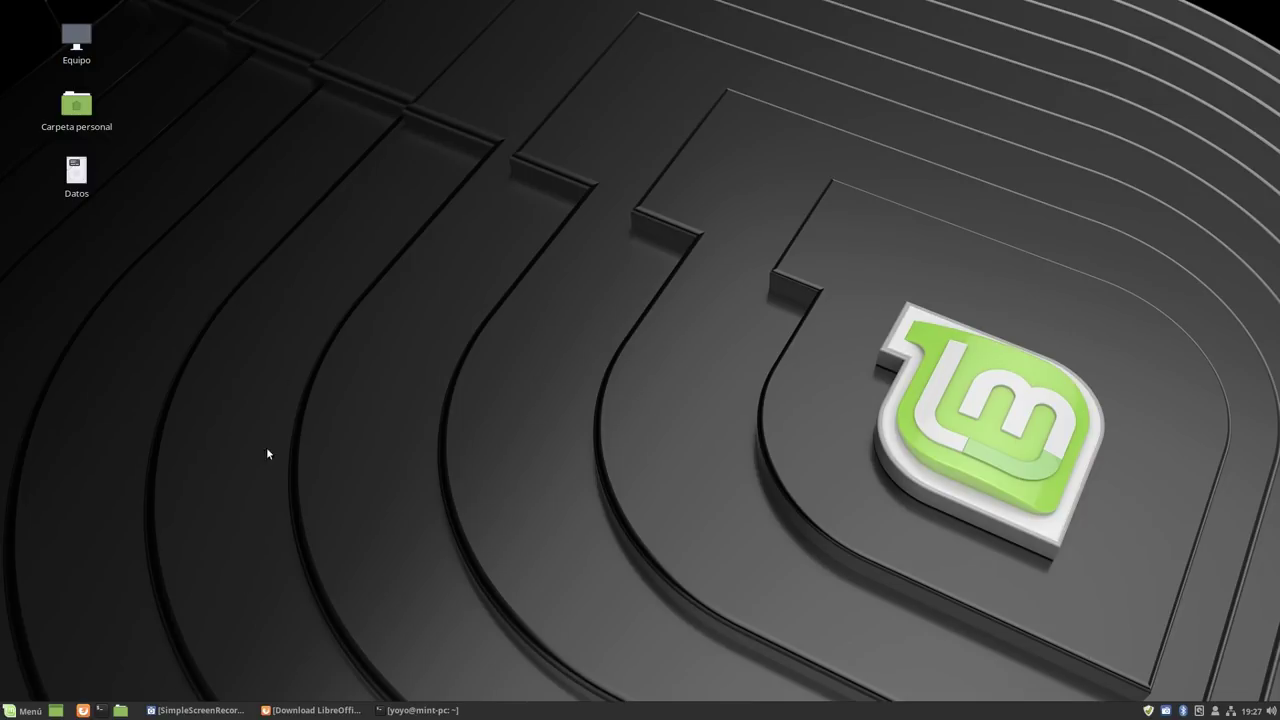
Open Carpeta personal in Nemo from the panel's file manager launcher.
click(120, 710)
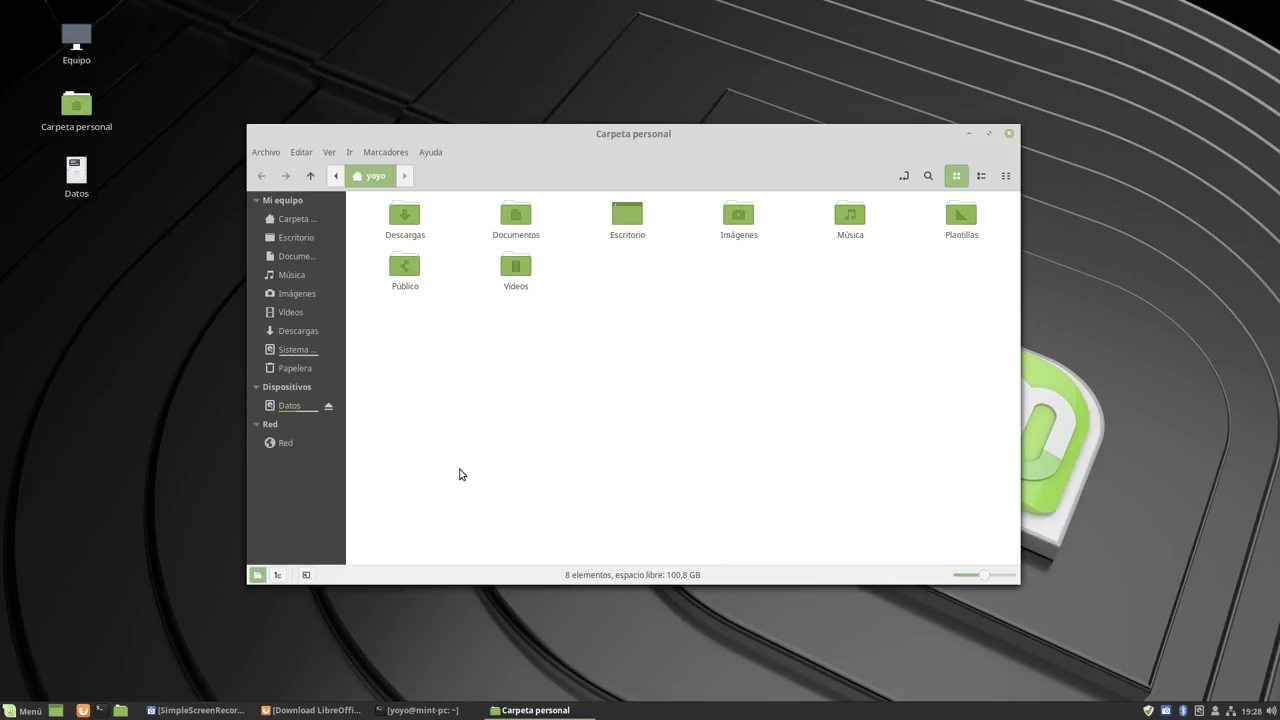
Widen Nemo's sidebar so the place names show in full, shift the window left, and close it.
drag(344, 368, 468, 366)
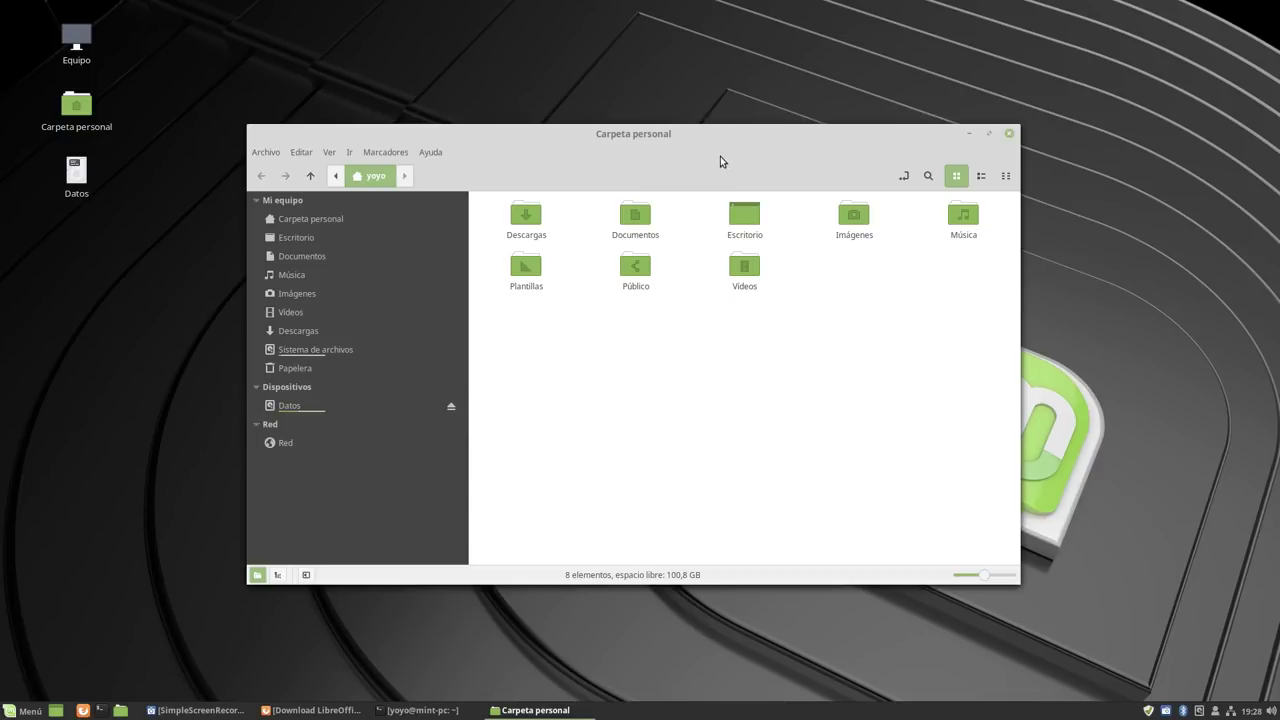
drag(720, 156, 623, 149)
click(912, 126)
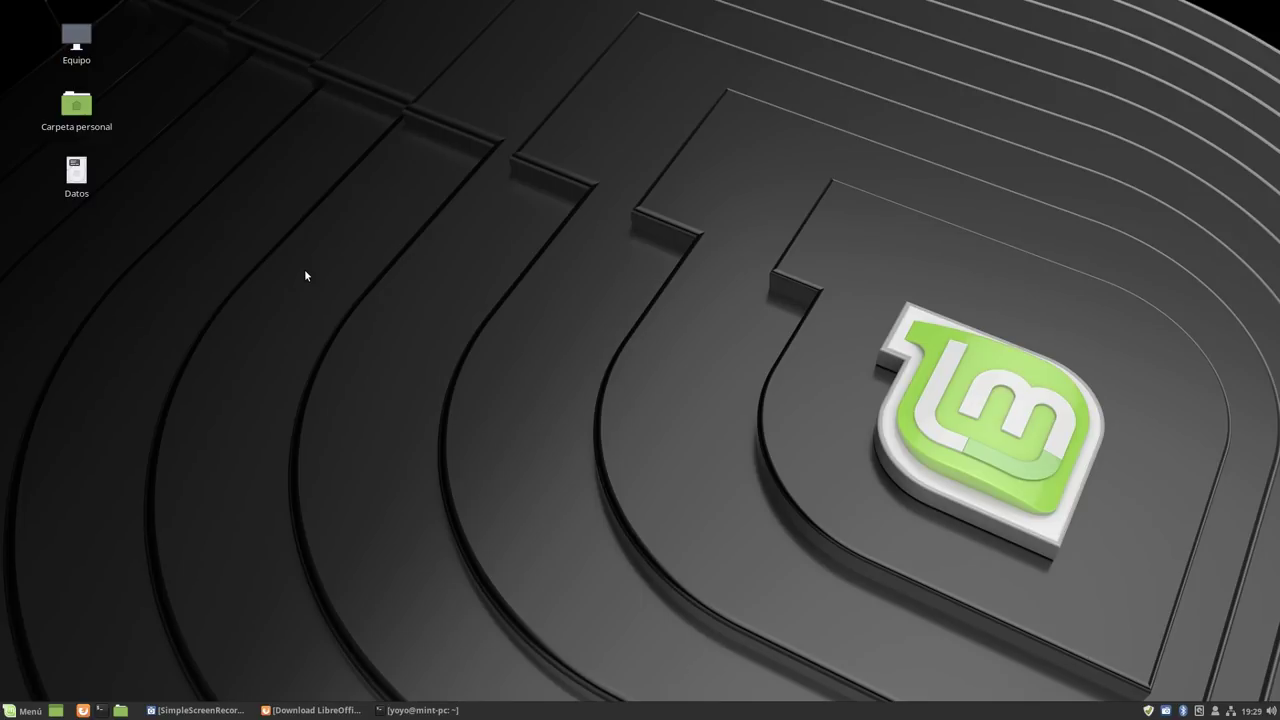
Bring the SimpleScreenRecorder window forward and nudge it slightly up and left.
click(195, 710)
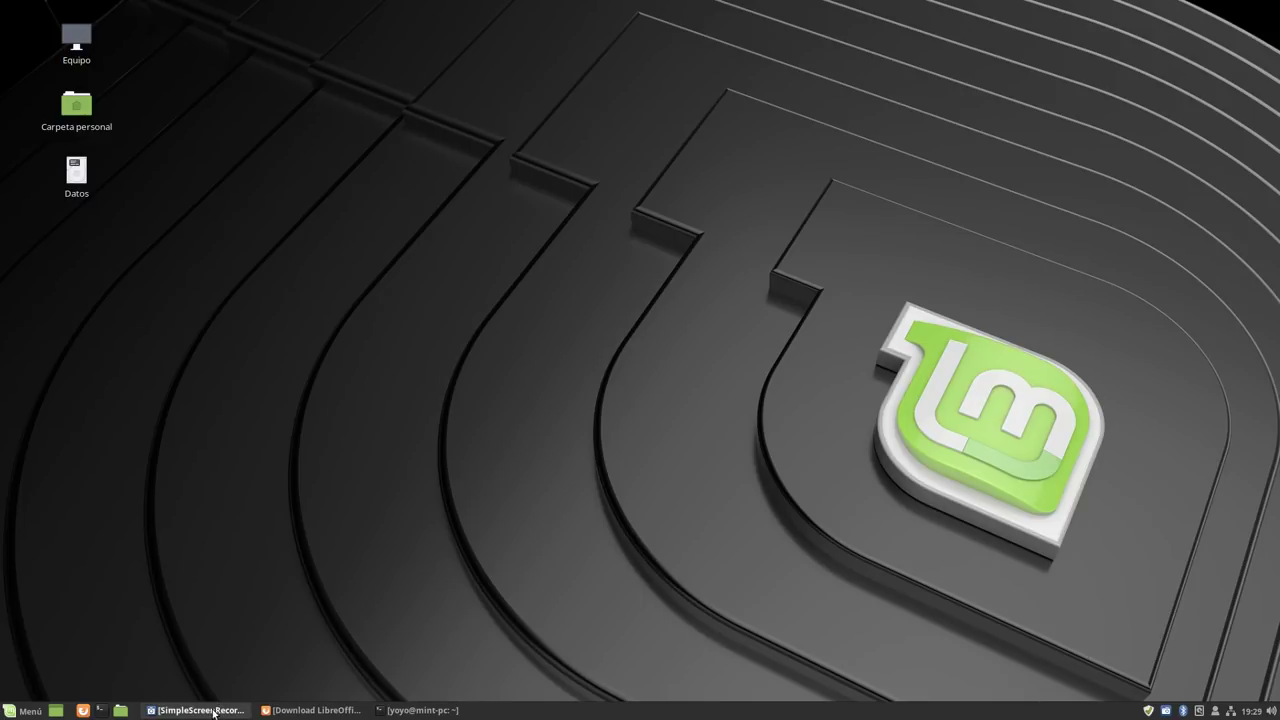
drag(936, 106, 929, 89)
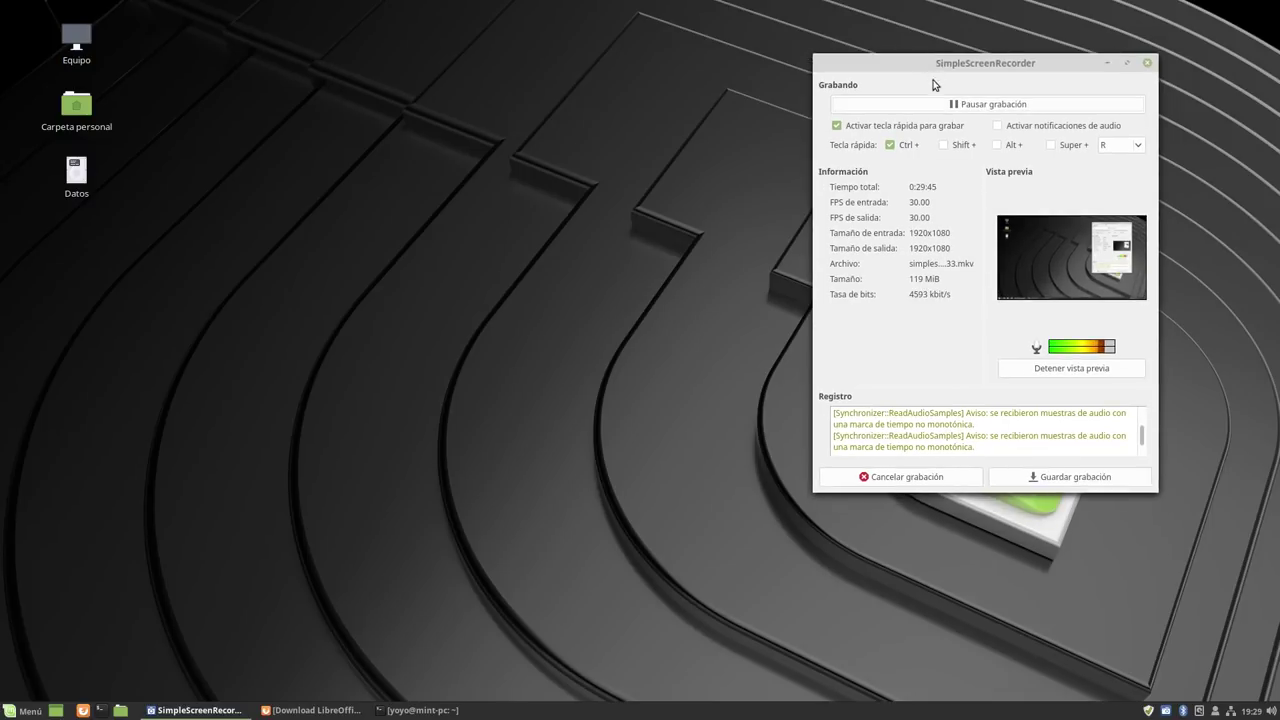